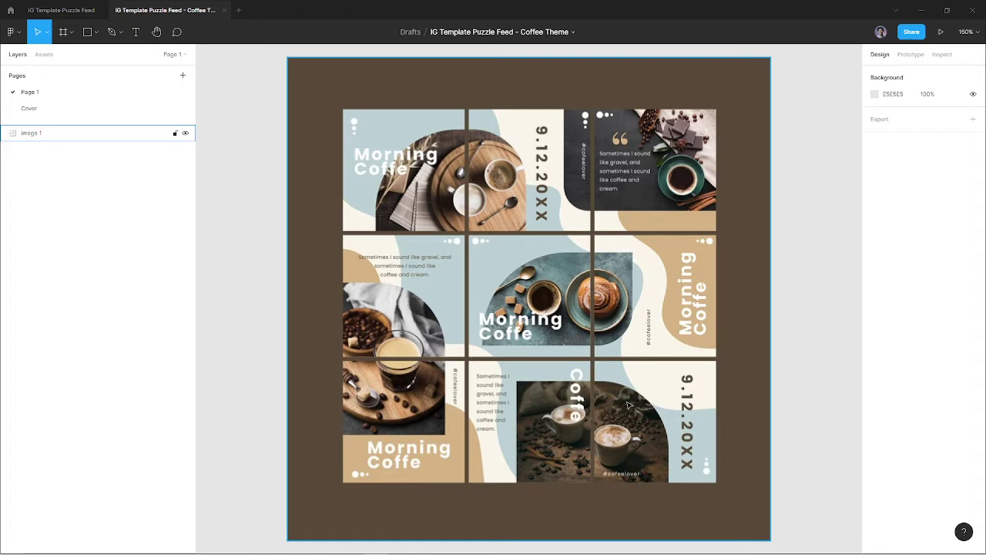
Add Frame 1 beside the coffee image, sized 1080×1080.
scroll(601, 362, "down", 5)
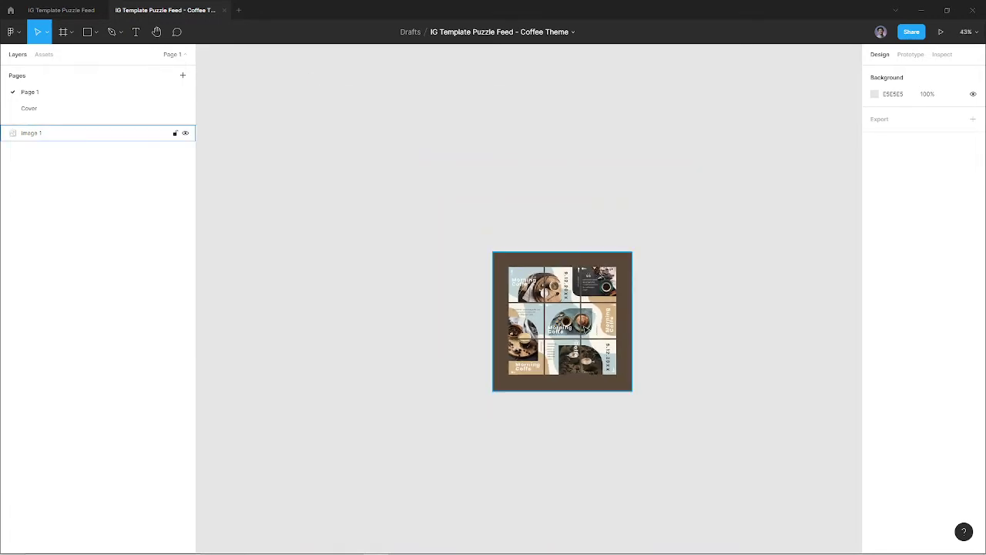
scroll(586, 328, "up", 2)
scroll(501, 320, "left", 3)
scroll(443, 310, "up", 3)
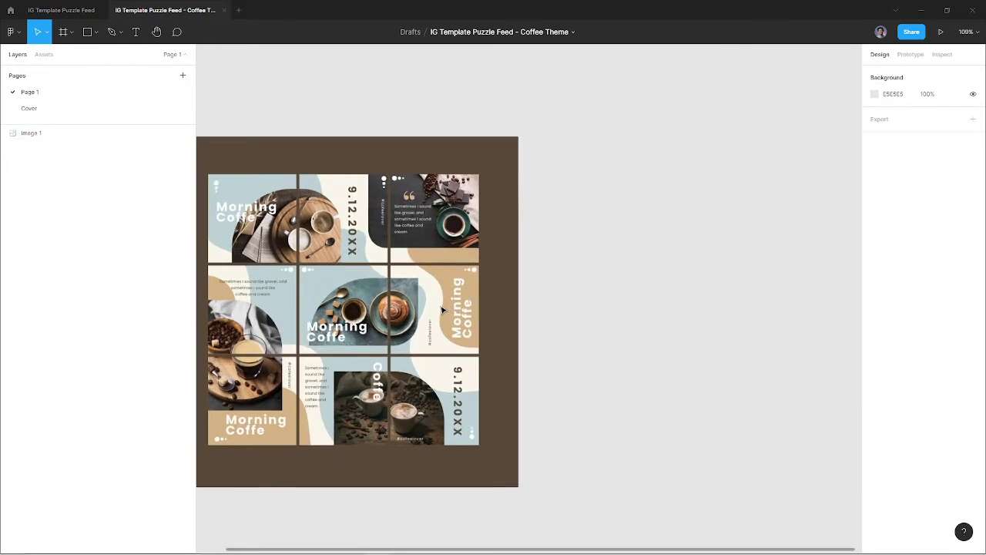
scroll(455, 302, "right", 1)
scroll(468, 295, "right", 2)
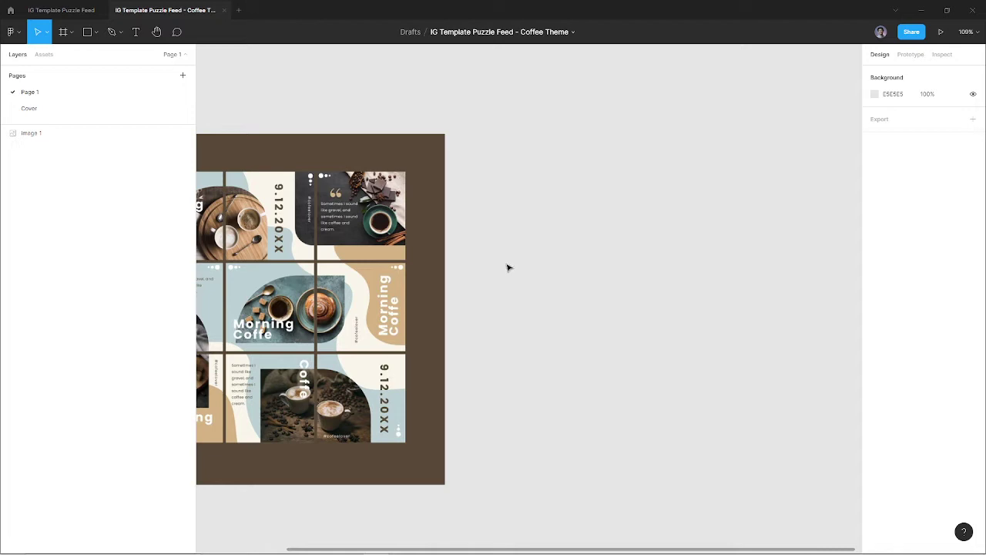
key("f")
left_click(522, 173)
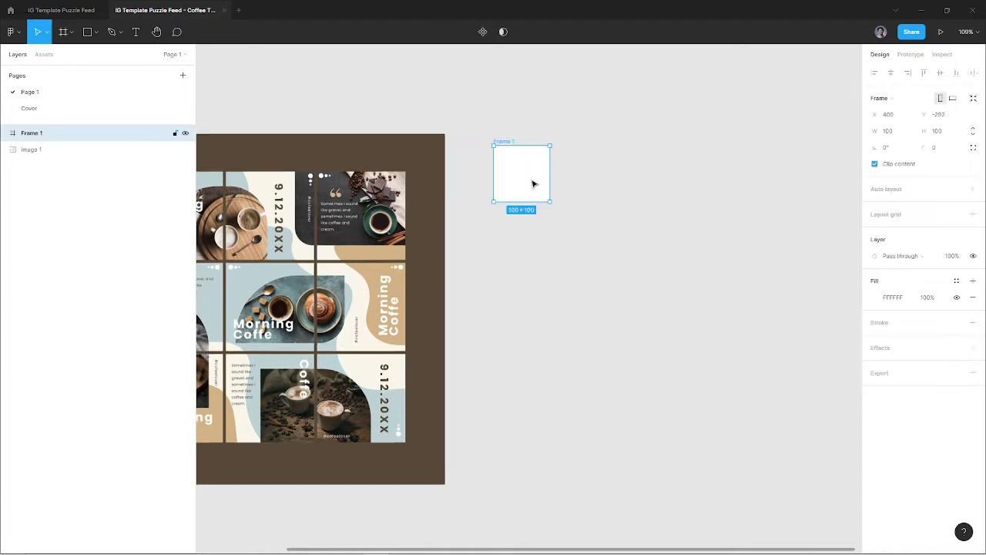
left_click(905, 133)
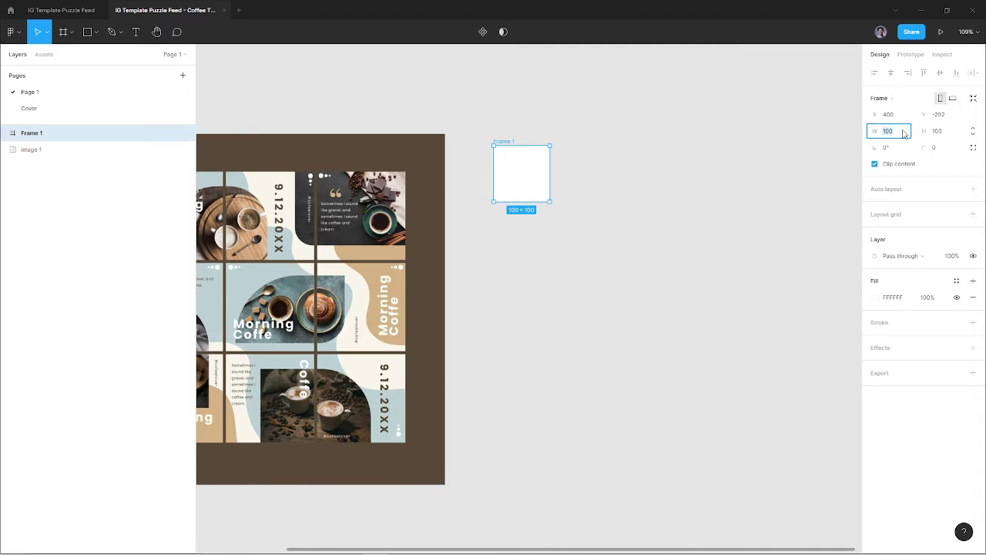
type("1080")
key("Tab")
type("1080")
key("Return")
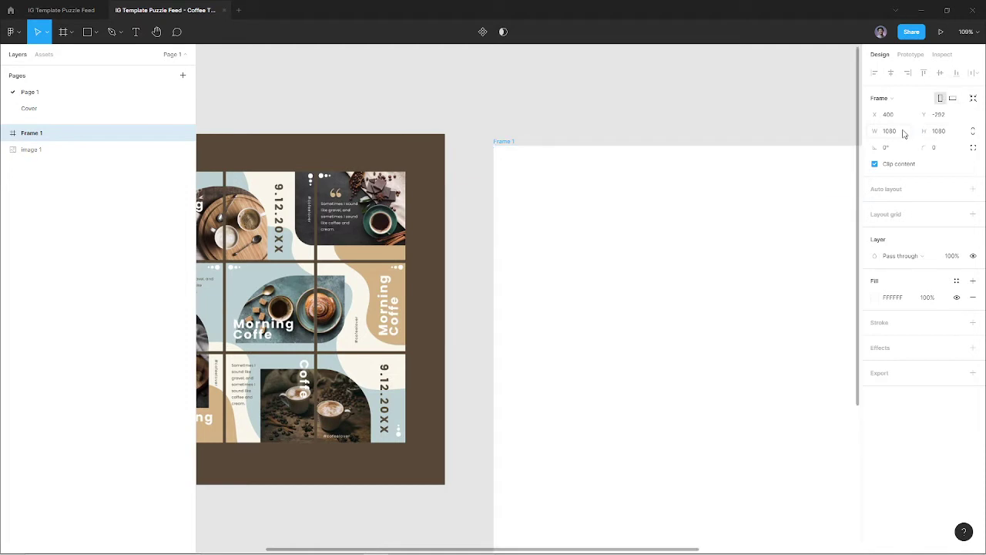
Lock Frame 1's proportions and triple its width to 3240×3240.
scroll(730, 202, "down", 5)
left_click_drag(722, 231, 528, 213)
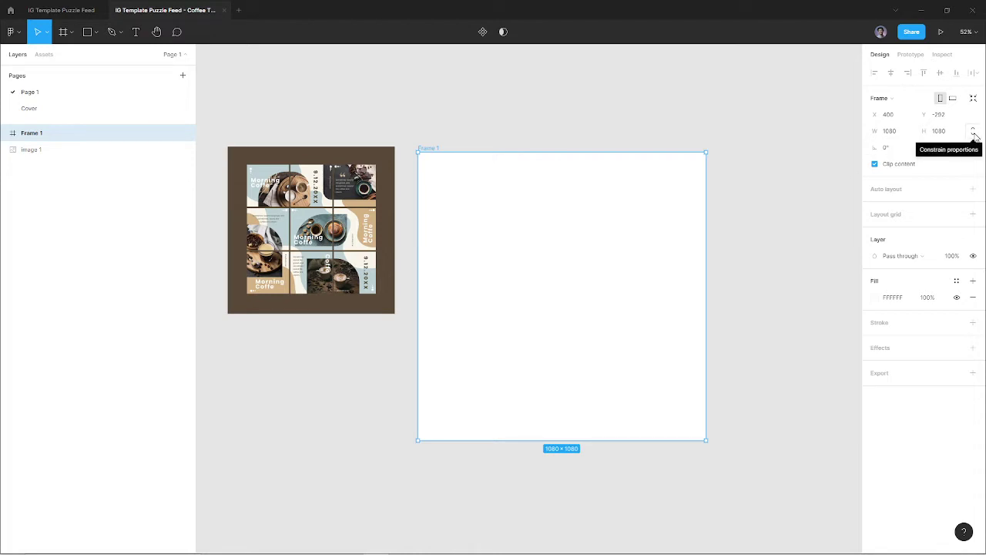
left_click(973, 133)
left_click(907, 136)
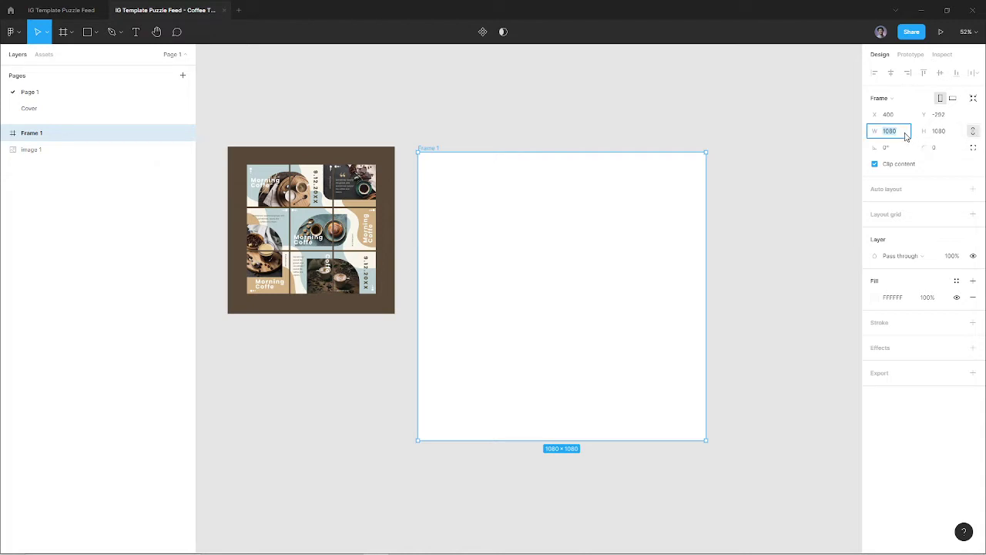
left_click(907, 136)
type("3240")
key("Return")
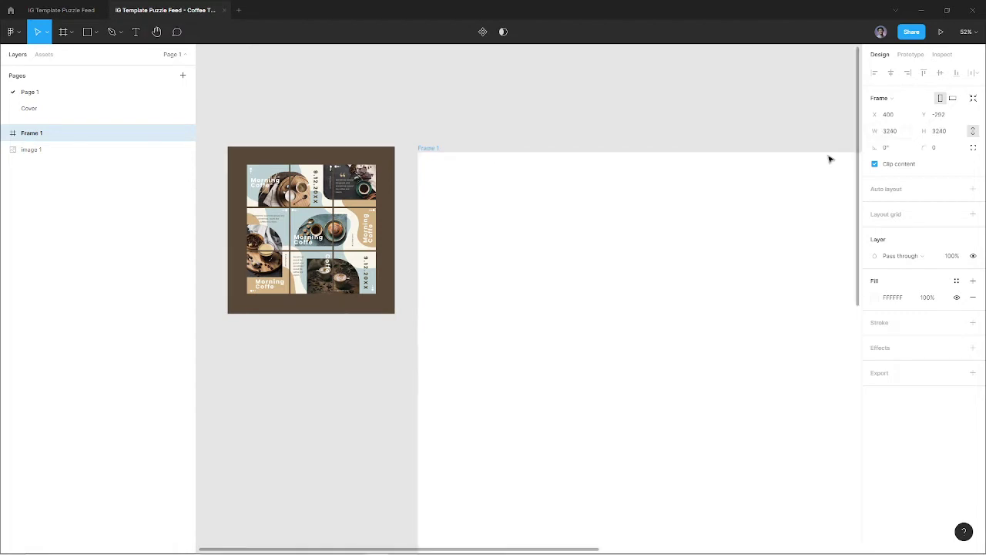
scroll(559, 257, "down", 5, "ctrl")
mouse_move(623, 275)
left_mouse_down()
mouse_move(522, 232)
mouse_move(520, 209)
left_mouse_up()
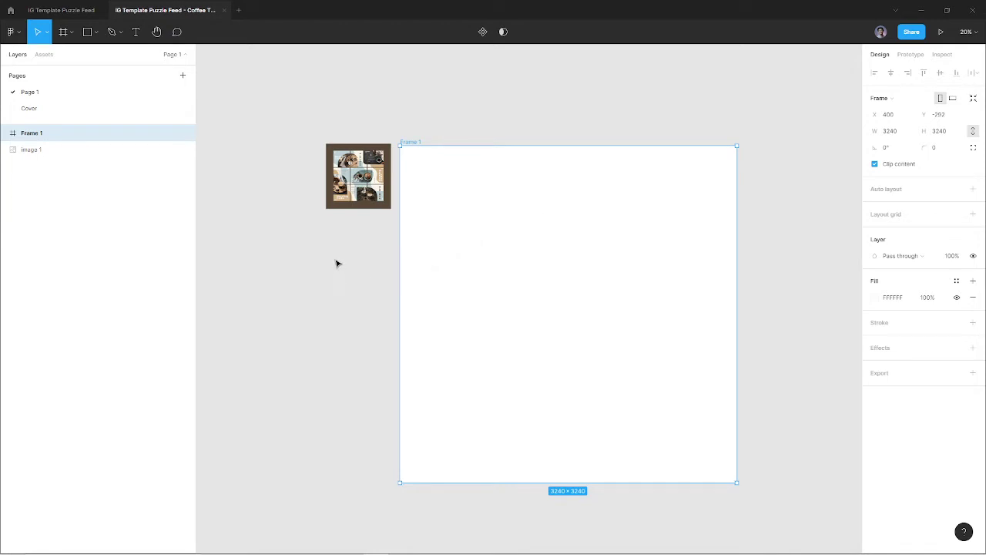
Drag the coffee puzzle-feed image inside Frame 1.
left_click(354, 176)
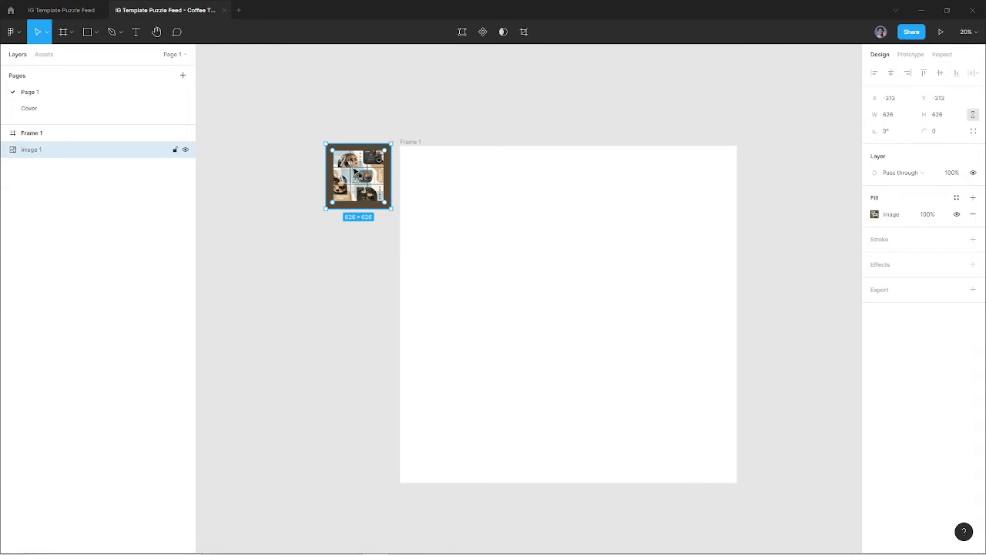
left_click_drag(356, 175, 466, 203)
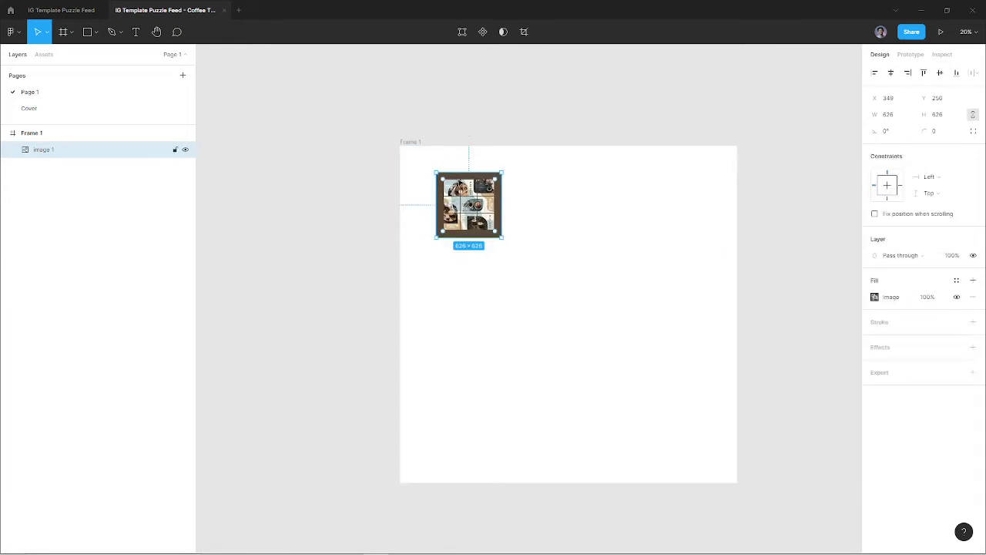
scroll(461, 185, "up", 5, "ctrl")
scroll(446, 180, "up", 1, "ctrl")
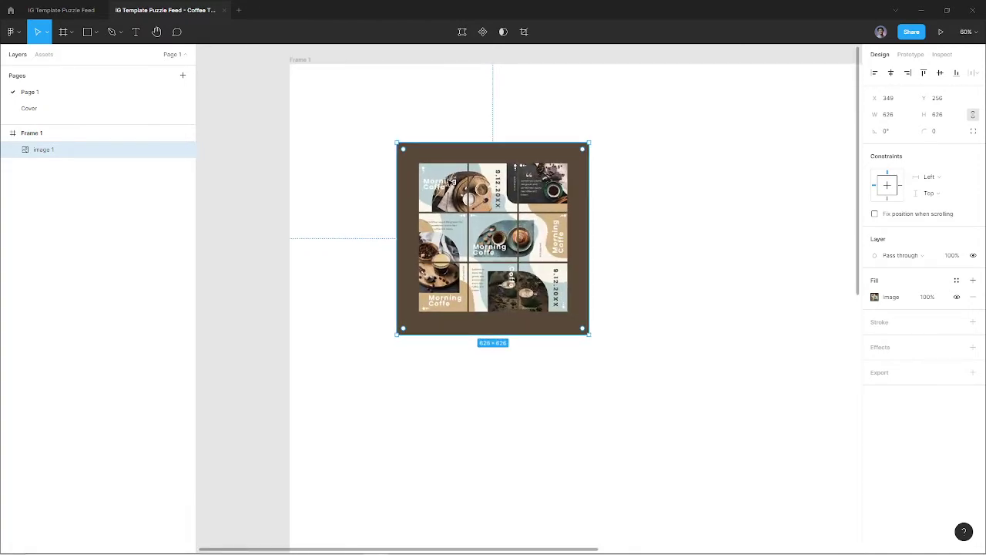
scroll(451, 182, "up", 1, "ctrl")
scroll(417, 157, "up", 5, "ctrl")
scroll(420, 162, "down", 3, "ctrl")
scroll(453, 210, "down", 3, "ctrl")
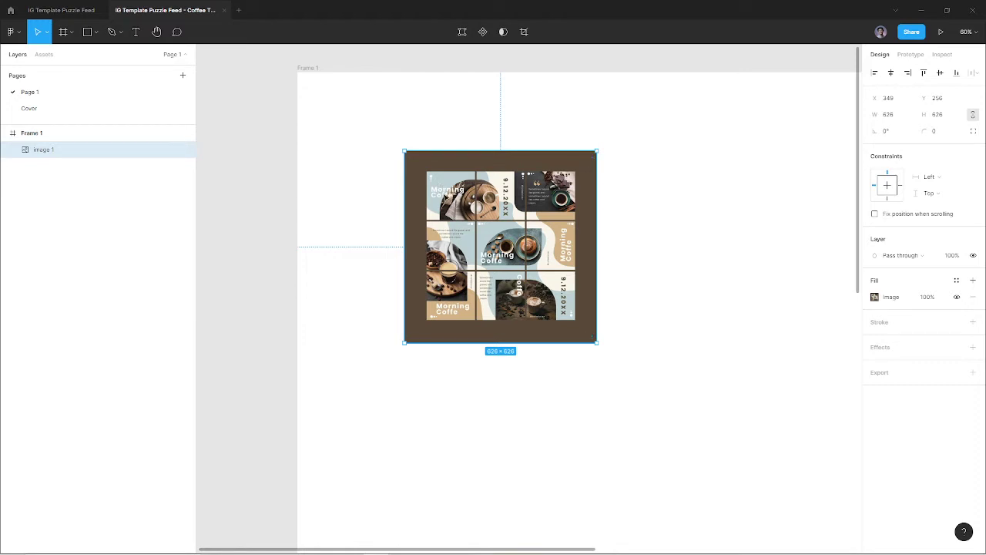
Position the image at Frame 1's top-left corner, around X -72, Y -67.
mouse_move(442, 188)
left_mouse_down()
mouse_move(387, 159)
mouse_move(377, 138)
left_mouse_up()
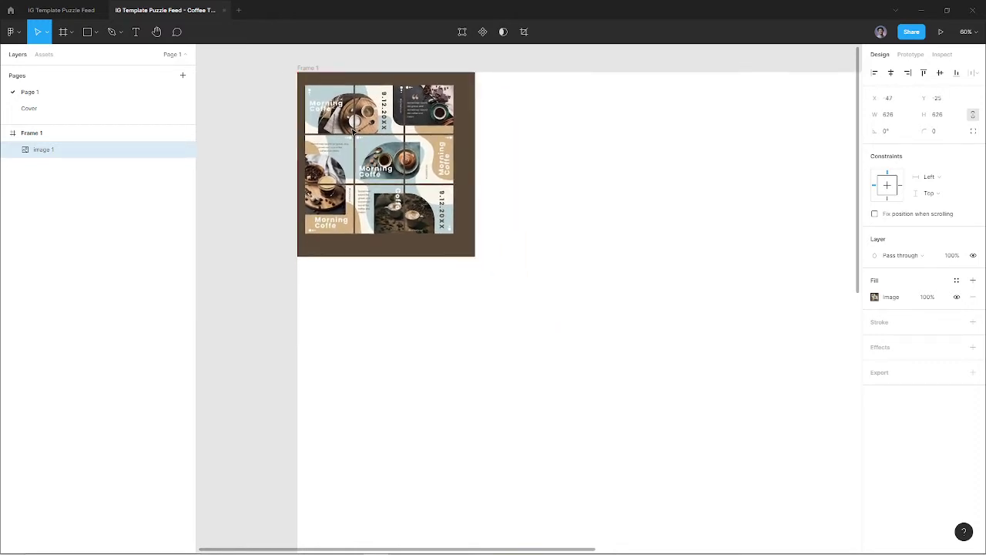
scroll(292, 102, "up", 3, "ctrl")
scroll(324, 308, "up", 3)
scroll(326, 288, "up", 3, "ctrl")
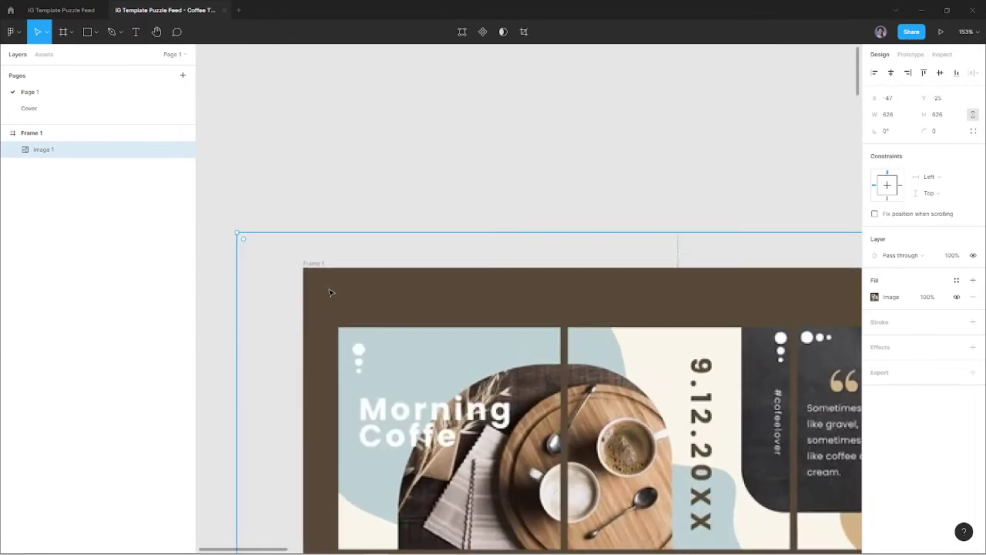
scroll(370, 377, "up", 3, "ctrl")
scroll(344, 332, "up", 3, "ctrl")
left_click_drag(344, 331, 320, 302)
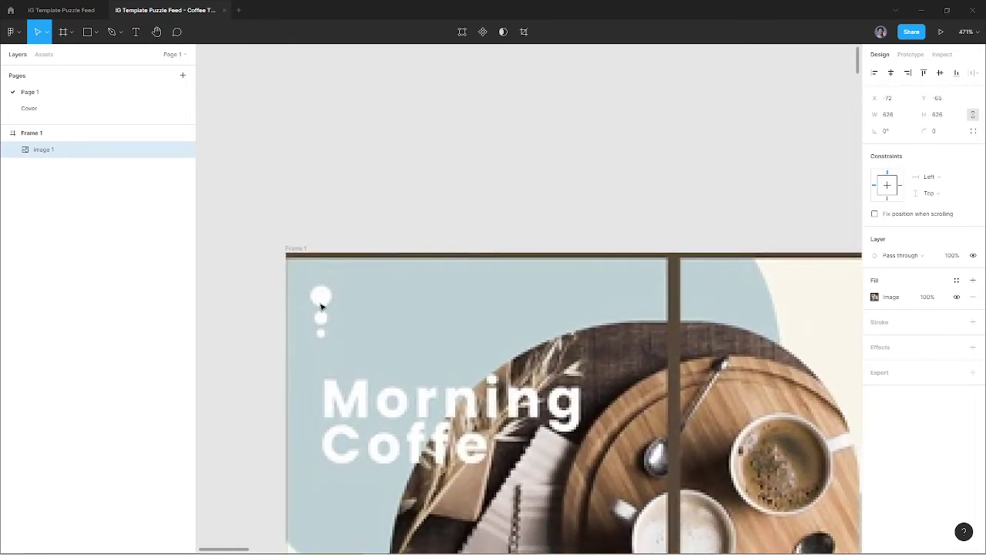
scroll(320, 302, "down", 5, "ctrl")
scroll(309, 200, "down", 5, "ctrl")
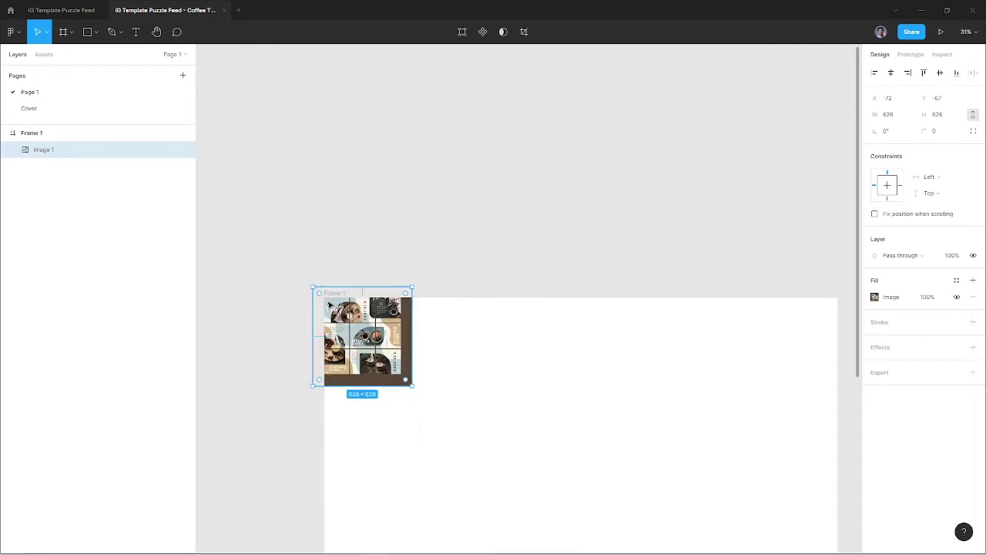
scroll(303, 195, "down", 2)
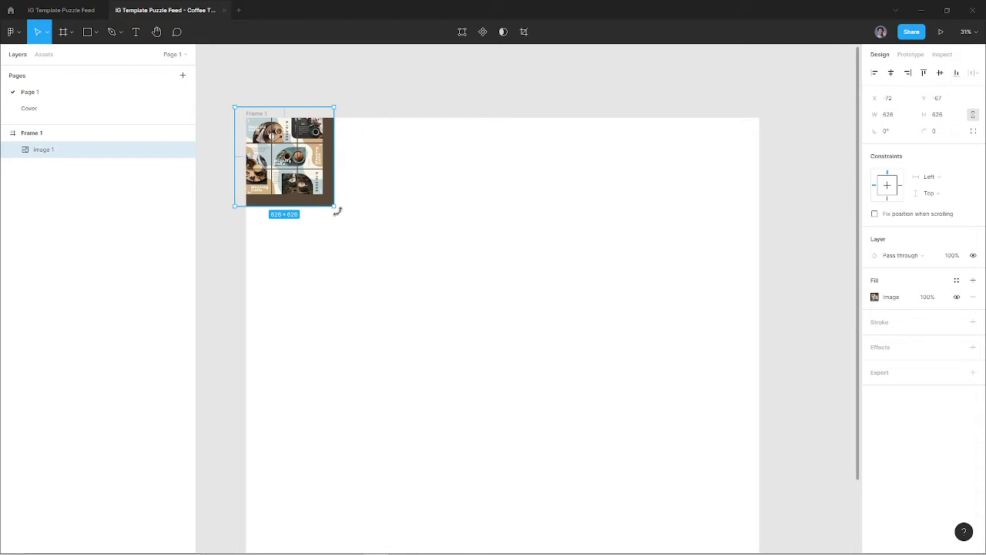
scroll(343, 220, "down", 2, "ctrl")
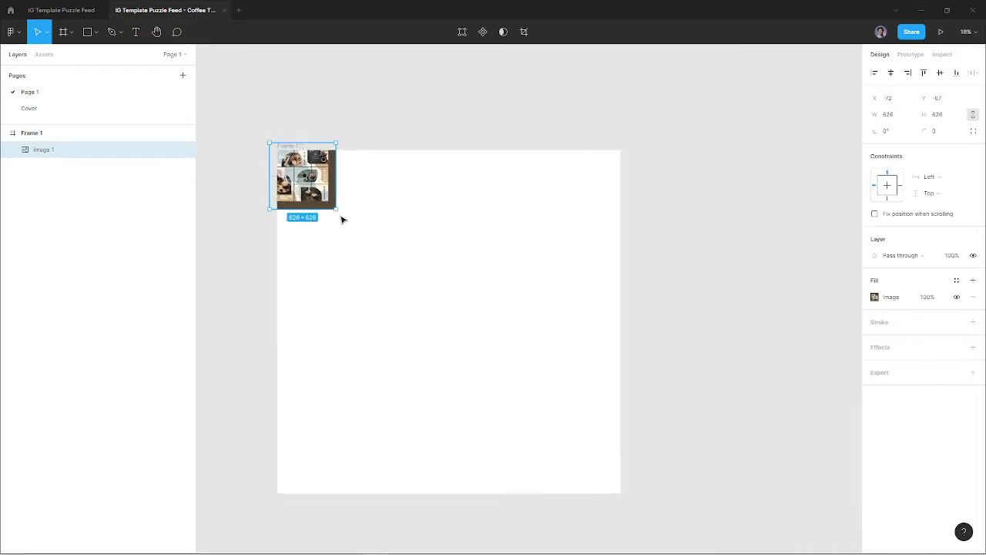
scroll(343, 220, "up", 3, "ctrl")
mouse_move(327, 198)
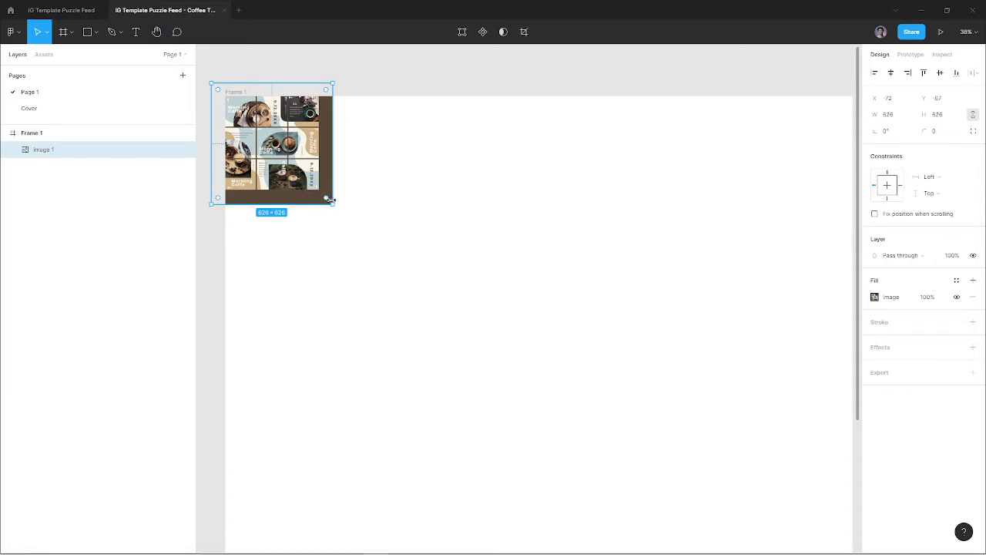
Enlarge the image inside Frame 1 to about 3773×3773.
mouse_move(333, 203)
left_mouse_down()
mouse_move(488, 348)
mouse_move(568, 439)
mouse_move(431, 303)
mouse_move(656, 484)
left_mouse_up()
scroll(540, 370, "down", 2)
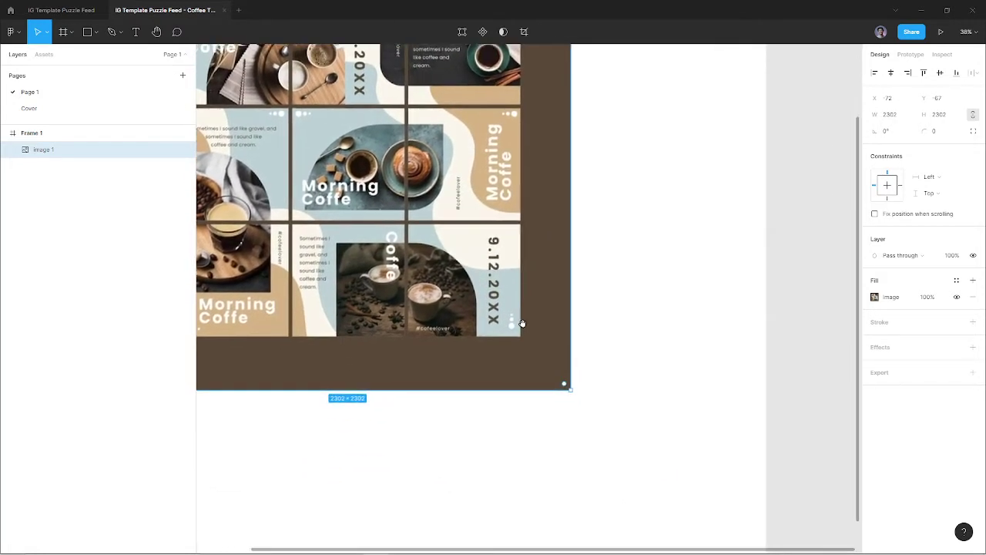
scroll(523, 328, "down", 2)
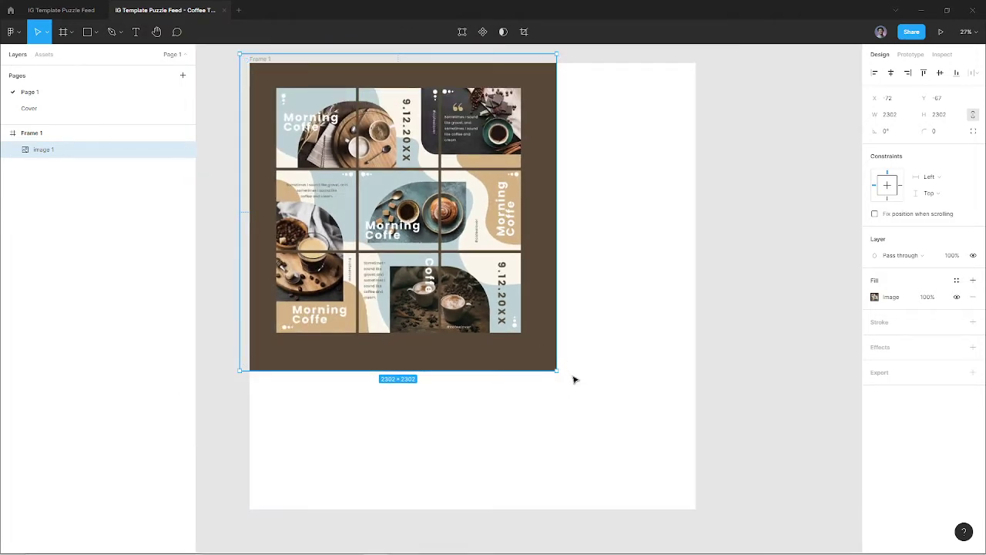
left_click_drag(556, 371, 703, 495)
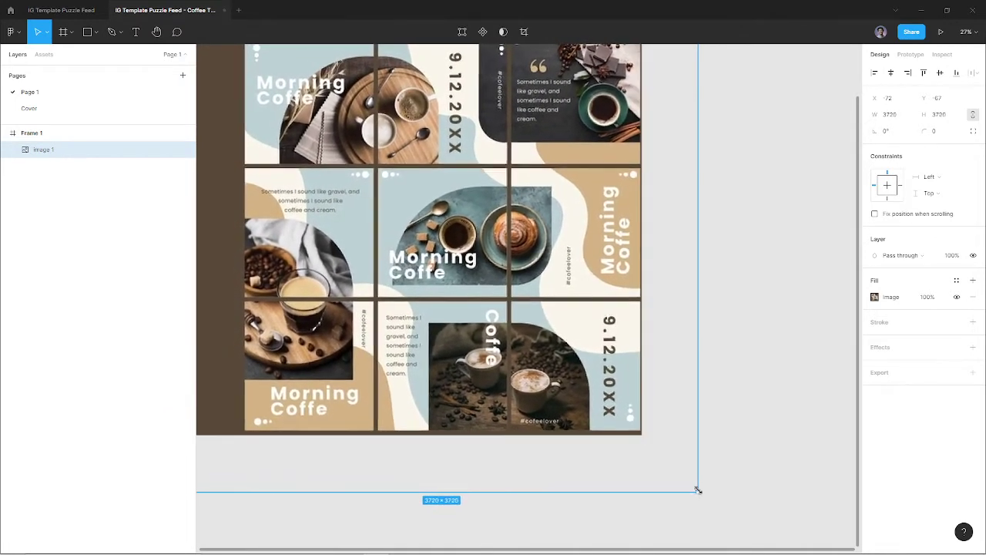
left_click_drag(704, 494, 704, 493)
Enlarge the image further until it reaches 4212×4212, extending past the frame.
scroll(640, 413, "up", 5)
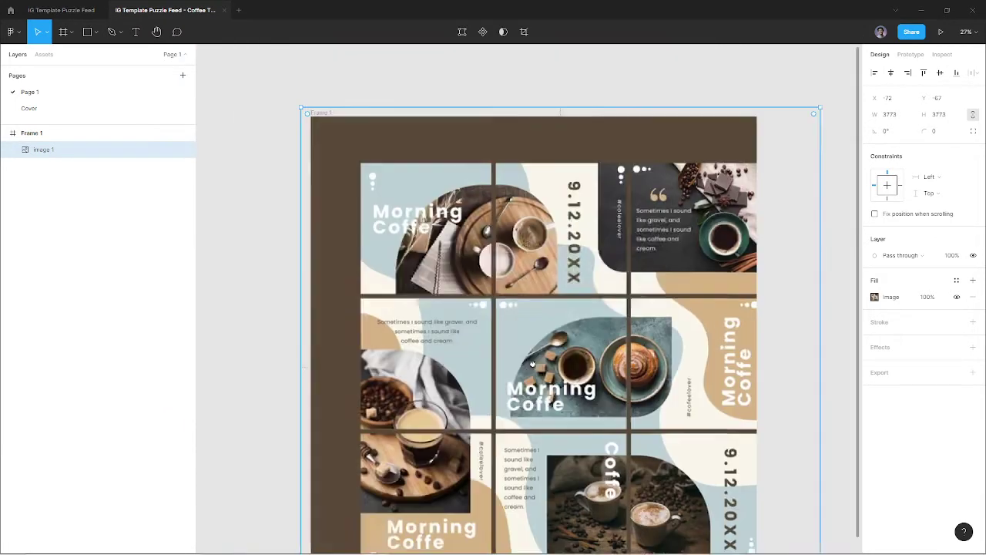
scroll(462, 270, "left", 4)
left_click_drag(340, 163, 293, 112)
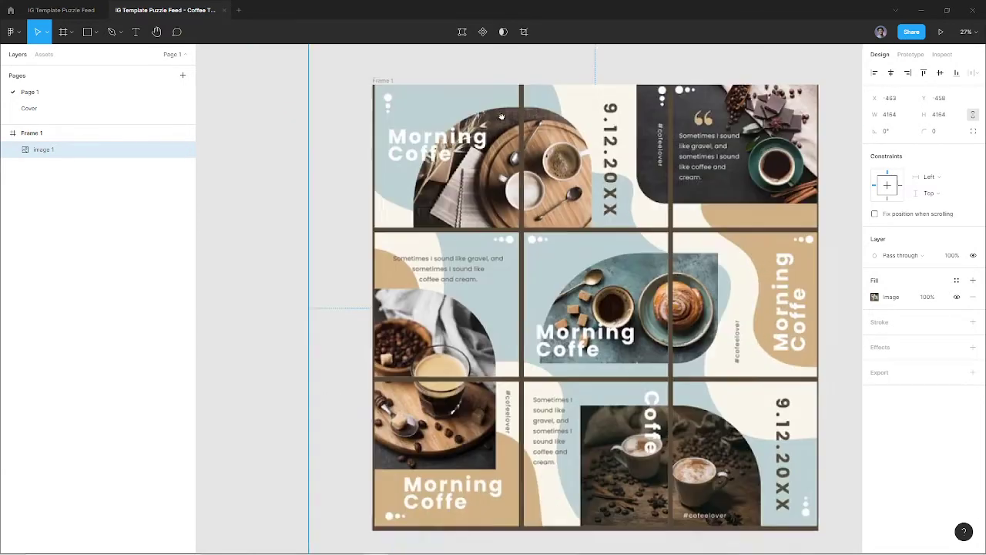
scroll(500, 271, "down", 5)
scroll(501, 271, "right", 3)
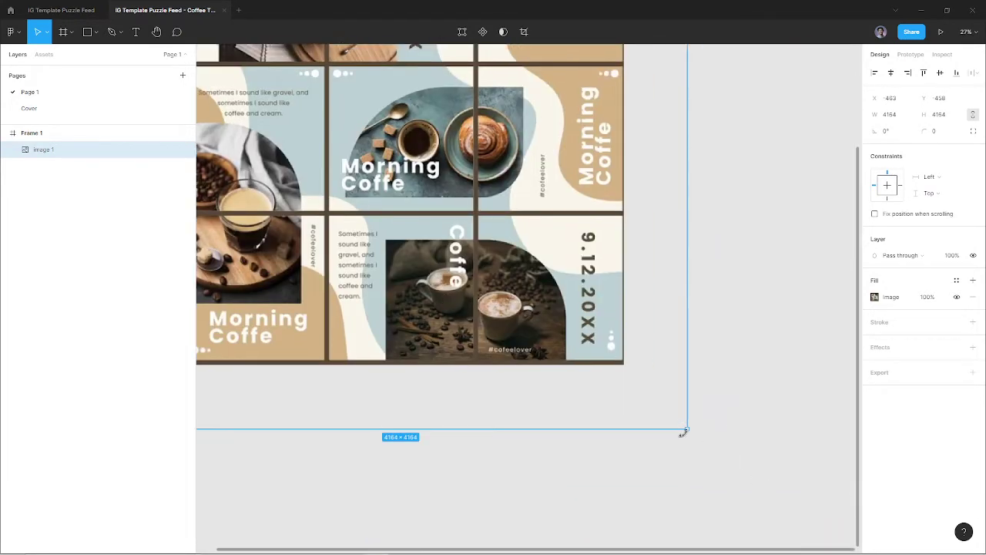
left_click_drag(687, 428, 693, 429)
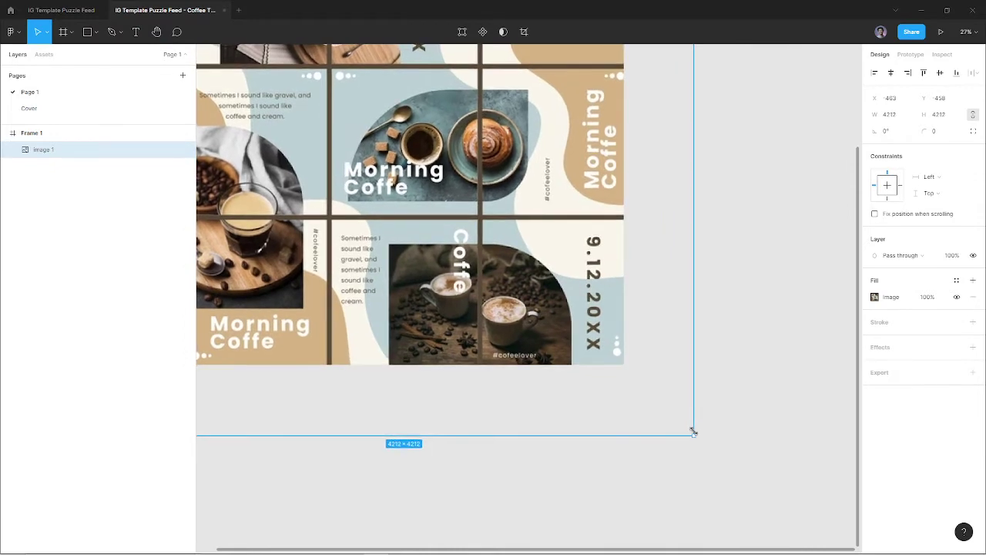
scroll(658, 377, "up", 4)
scroll(658, 377, "left", 3)
scroll(657, 377, "up", 3)
scroll(657, 376, "left", 1)
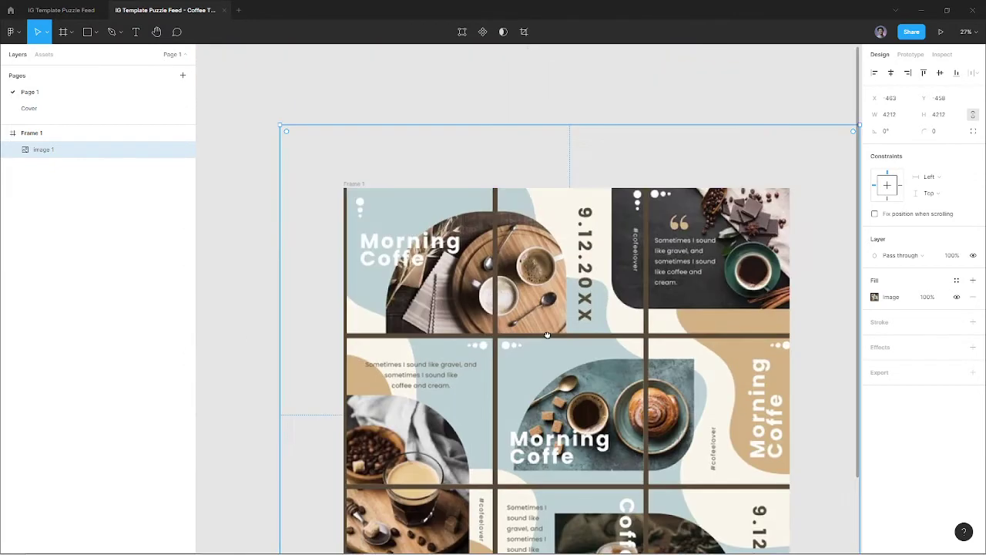
scroll(540, 324, "down", 4)
scroll(501, 308, "right", 4)
scroll(460, 274, "left", 4)
scroll(460, 274, "up", 2)
scroll(460, 273, "left", 1)
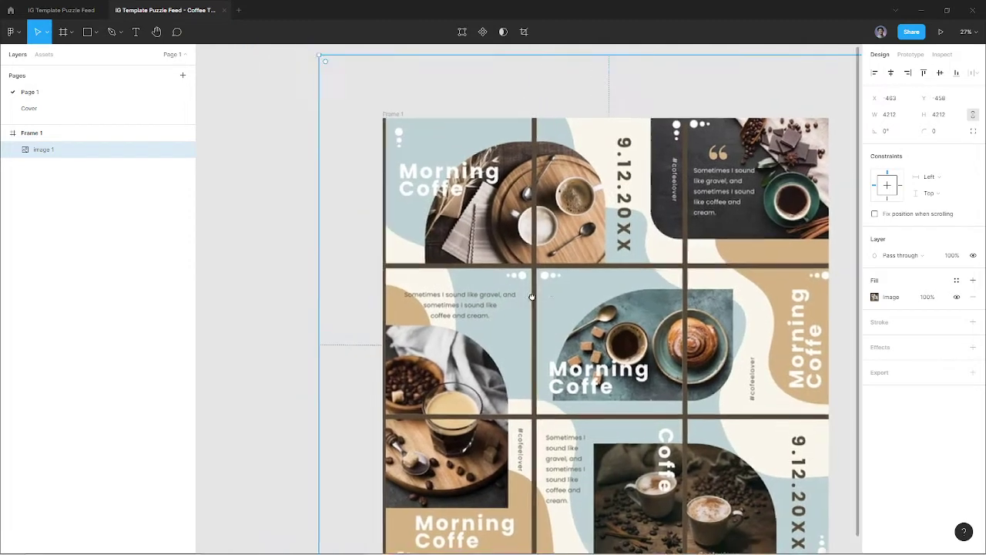
scroll(462, 262, "down", 1)
scroll(478, 224, "right", 2)
scroll(478, 225, "down", 1)
scroll(525, 242, "right", 2)
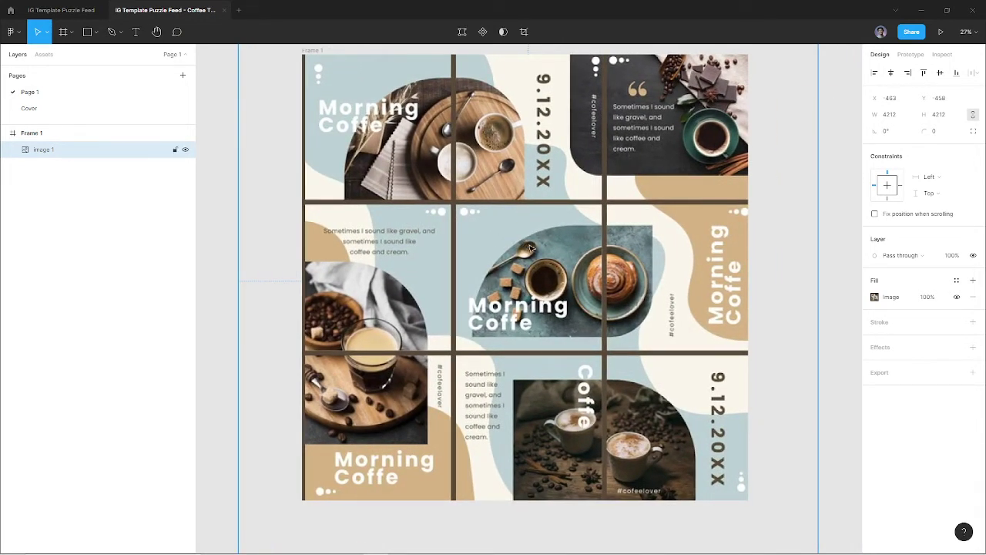
Pan around the canvas to inspect how the 4212 image sits within Frame 1.
scroll(539, 247, "right", 2)
scroll(539, 246, "up", 1)
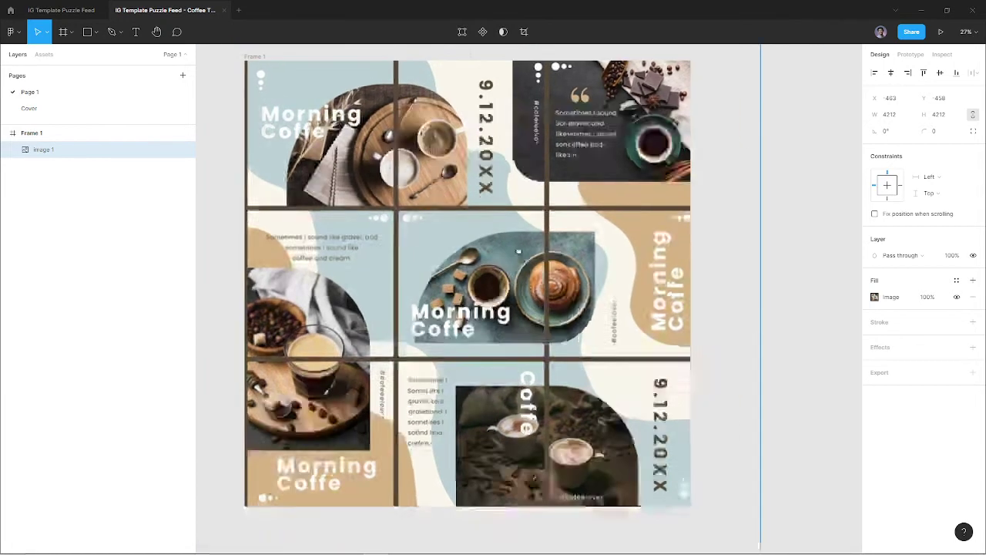
scroll(550, 246, "down", 2)
scroll(550, 246, "left", 1)
scroll(536, 242, "right", 1)
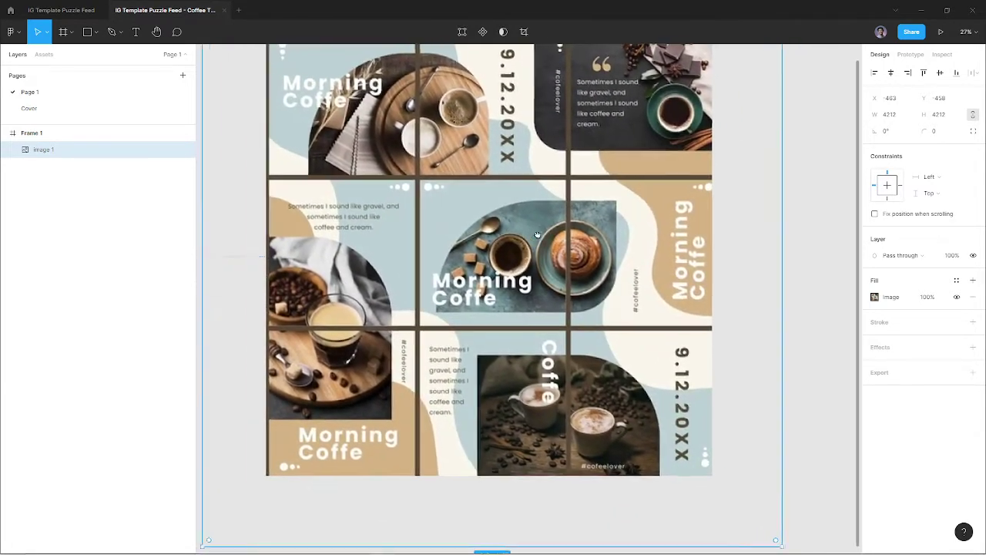
scroll(521, 238, "down", 1)
scroll(516, 236, "left", 1)
scroll(466, 180, "up", 3)
scroll(465, 180, "left", 1)
scroll(431, 170, "down", 2)
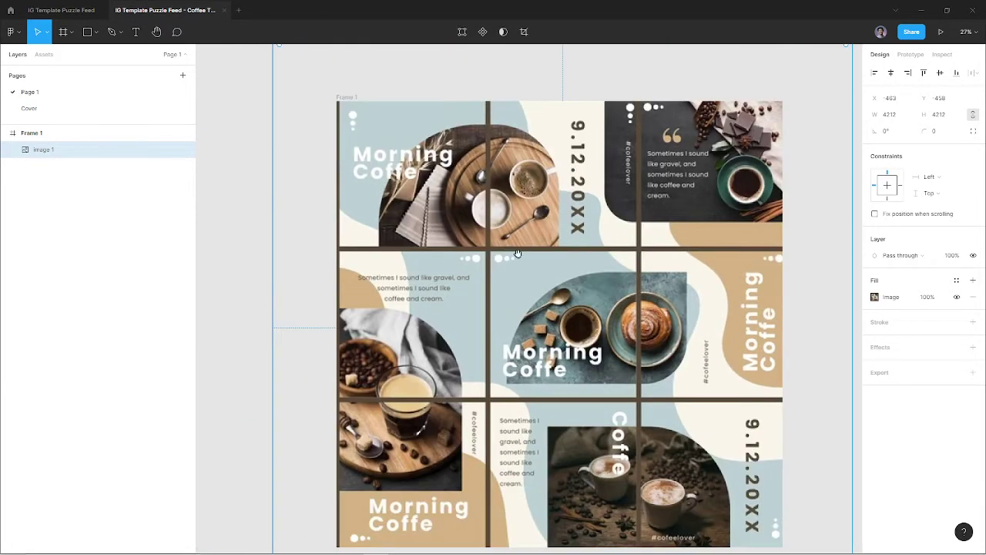
scroll(402, 162, "up", 5)
scroll(402, 162, "down", 2)
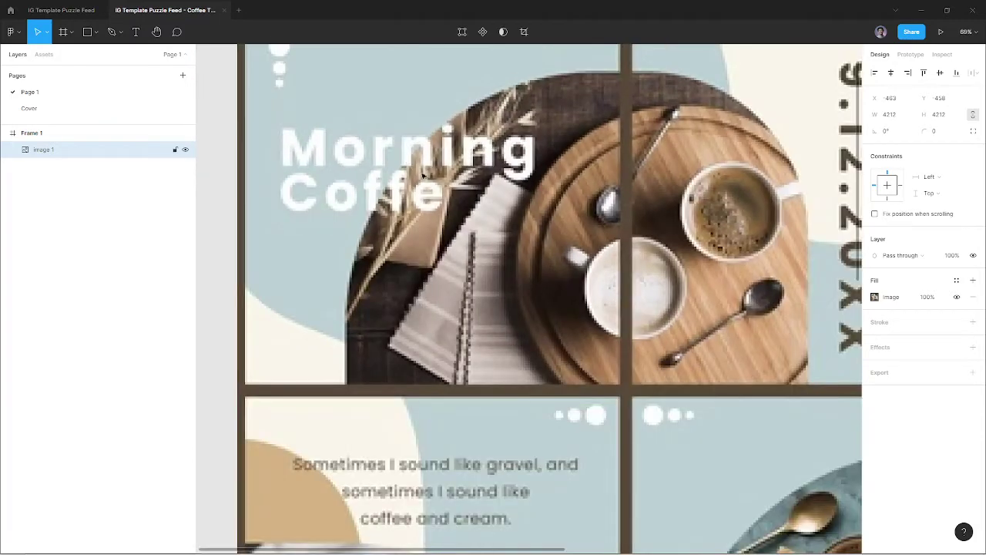
scroll(635, 322, "up", 1)
scroll(635, 322, "right", 1)
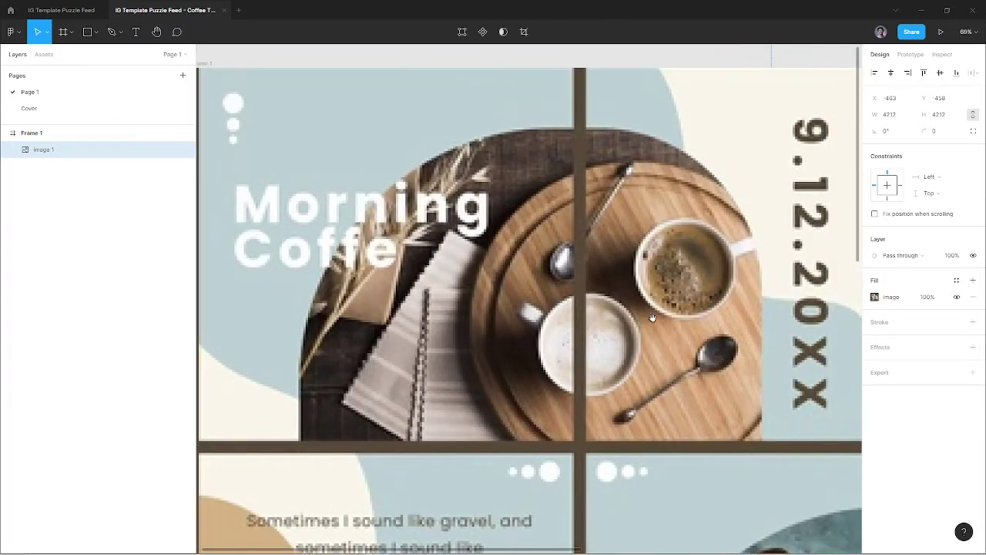
scroll(652, 317, "right", 2)
scroll(511, 316, "right", 3)
scroll(511, 319, "left", 1)
scroll(532, 406, "down", 1)
scroll(530, 293, "down", 1)
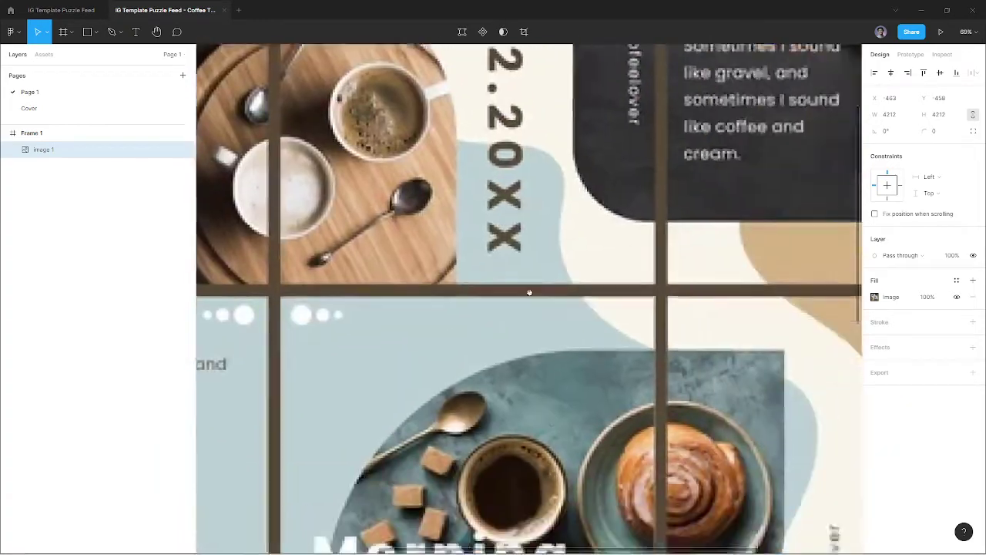
scroll(529, 293, "up", 1)
scroll(530, 292, "left", 1)
scroll(643, 385, "up", 1)
scroll(642, 385, "left", 1)
scroll(579, 335, "up", 3)
scroll(580, 336, "down", 3)
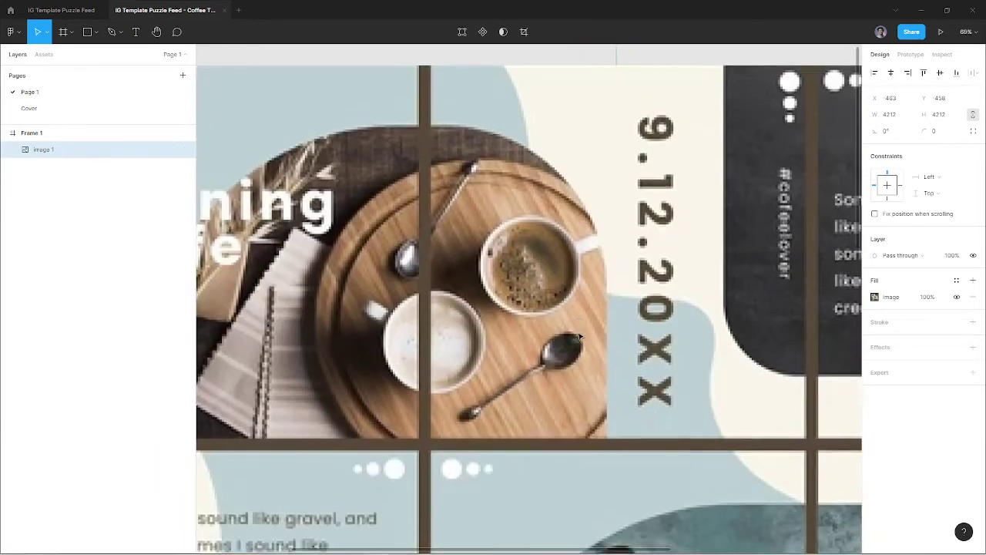
scroll(580, 336, "down", 1)
scroll(580, 336, "down", 2)
scroll(580, 336, "up", 3)
scroll(580, 336, "down", 3)
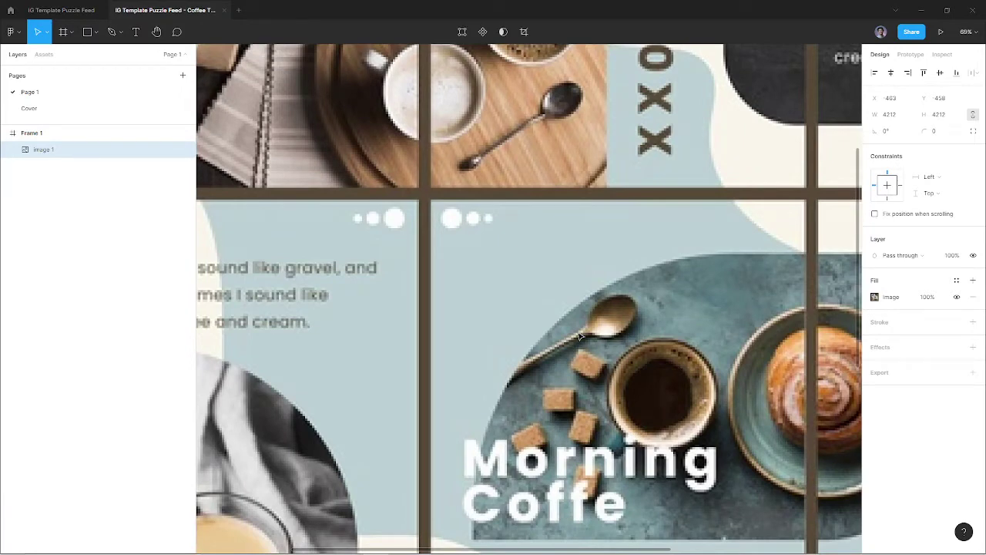
scroll(573, 333, "left", 2)
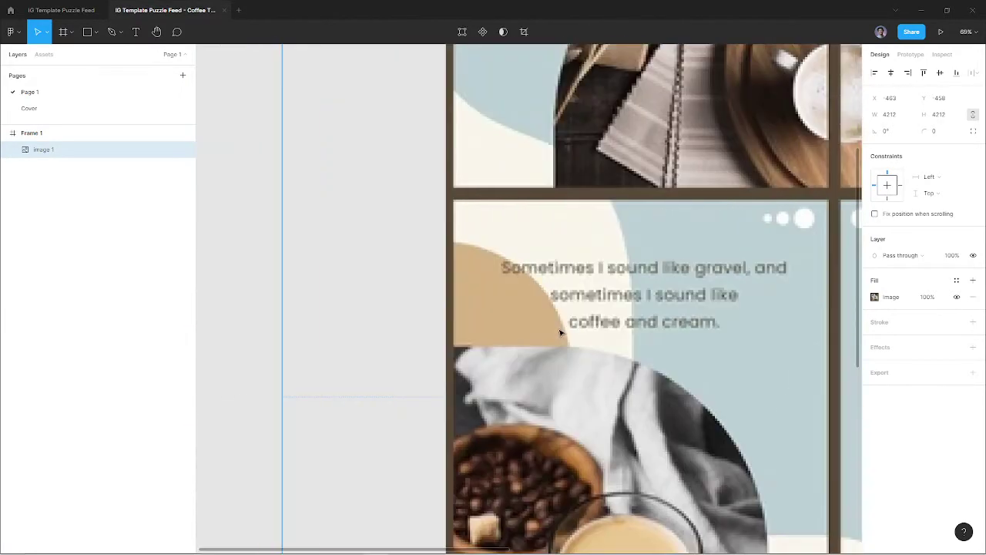
scroll(561, 333, "down", 2)
scroll(561, 332, "down", 3)
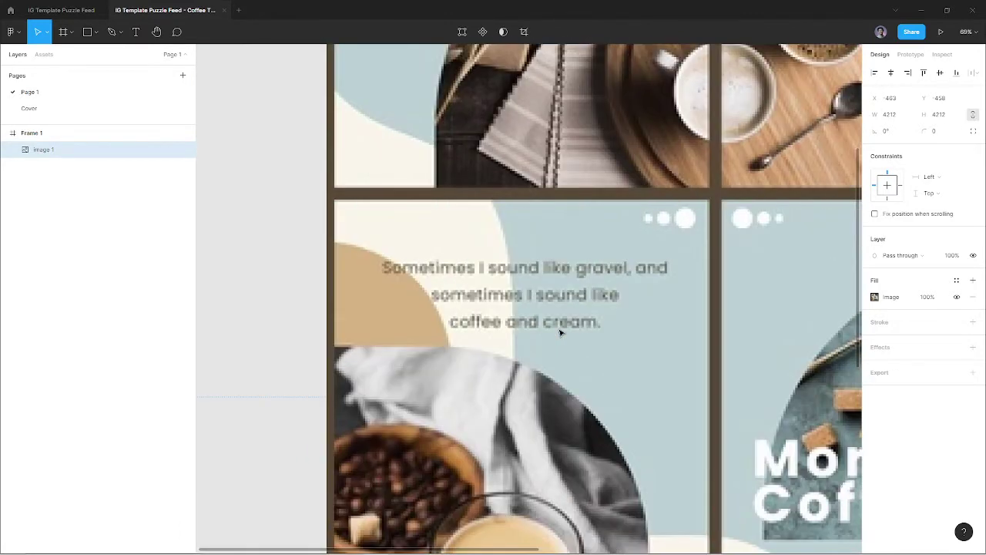
scroll(560, 333, "down", 3)
scroll(560, 333, "up", 3)
scroll(560, 333, "up", 3)
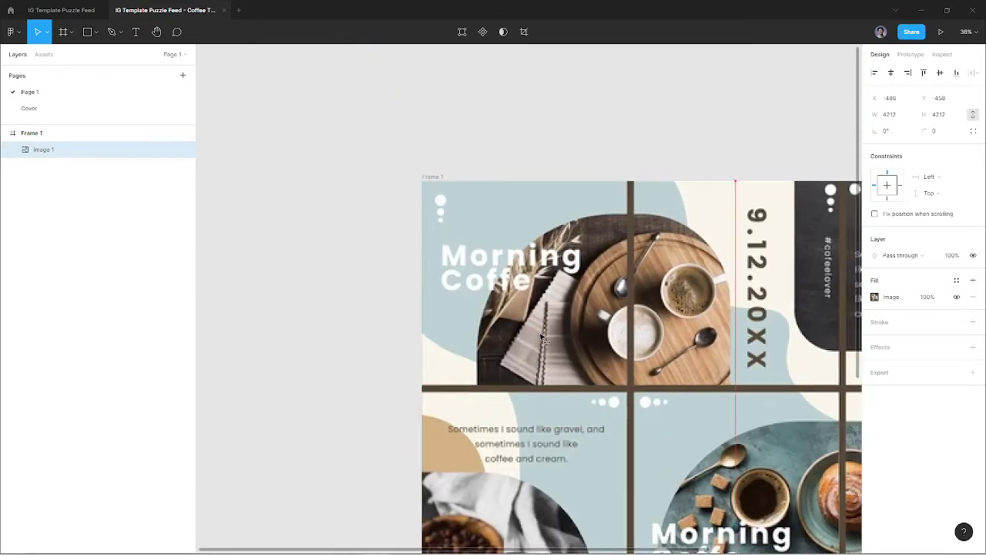
scroll(539, 339, "right", 3)
scroll(539, 339, "down", 2)
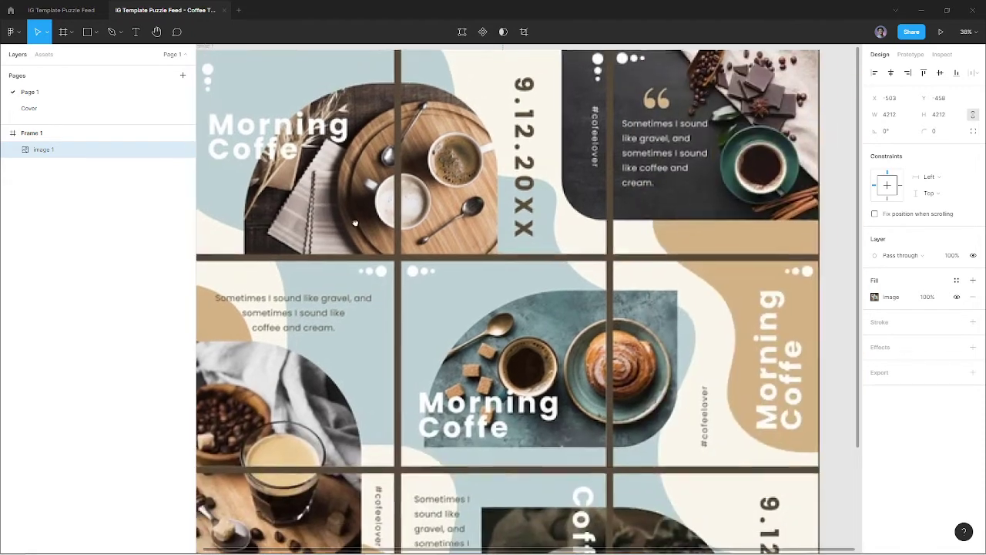
scroll(478, 287, "up", 1)
Nudge the image left a pixel at a time until its X reads 498.
key("Left")
key("Left")
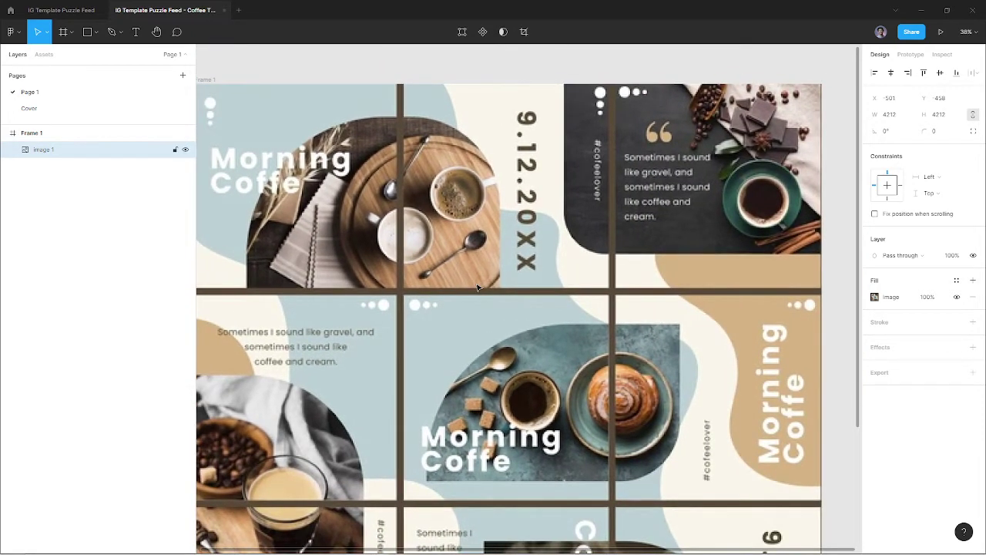
left_click_drag(475, 282, 552, 286)
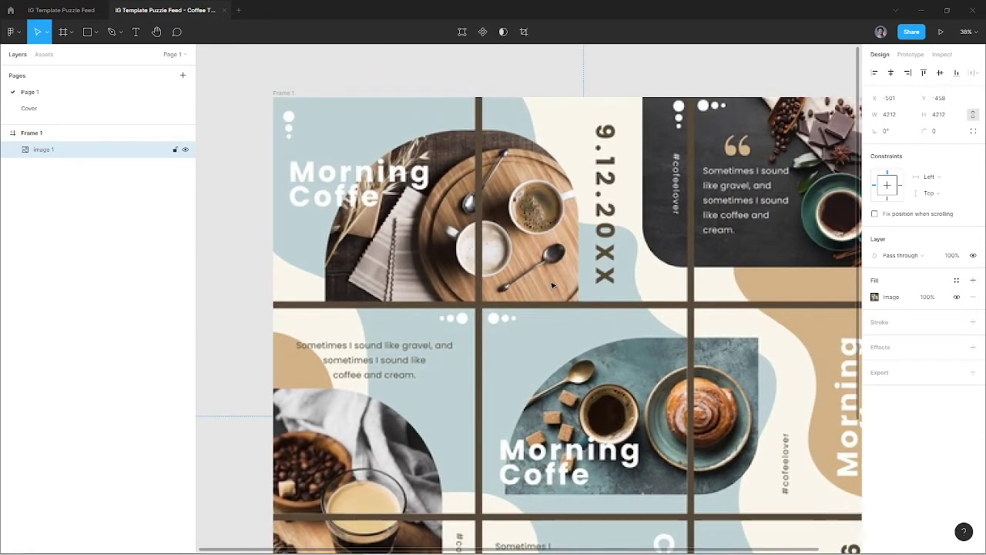
key("Left")
scroll(547, 263, "right", 3)
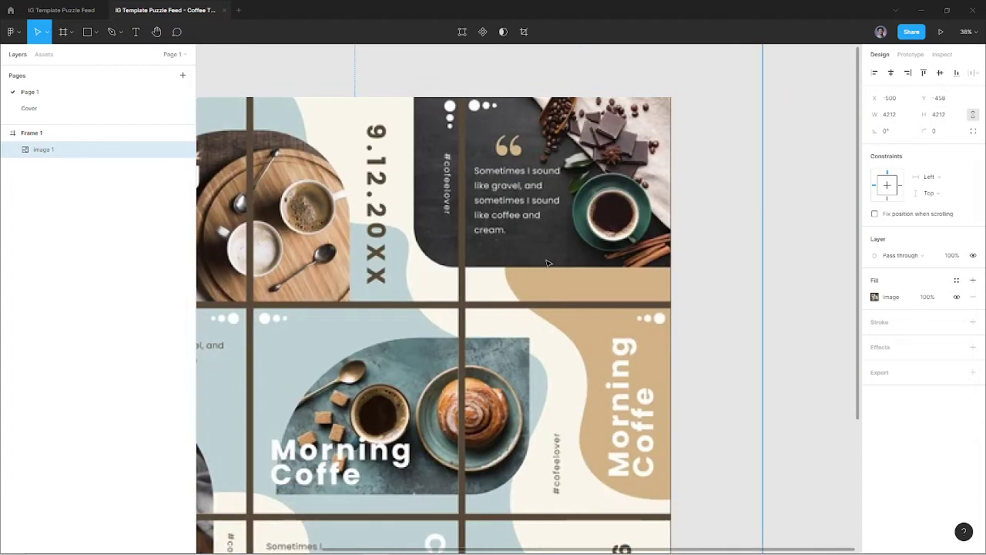
key("Left")
key("Left")
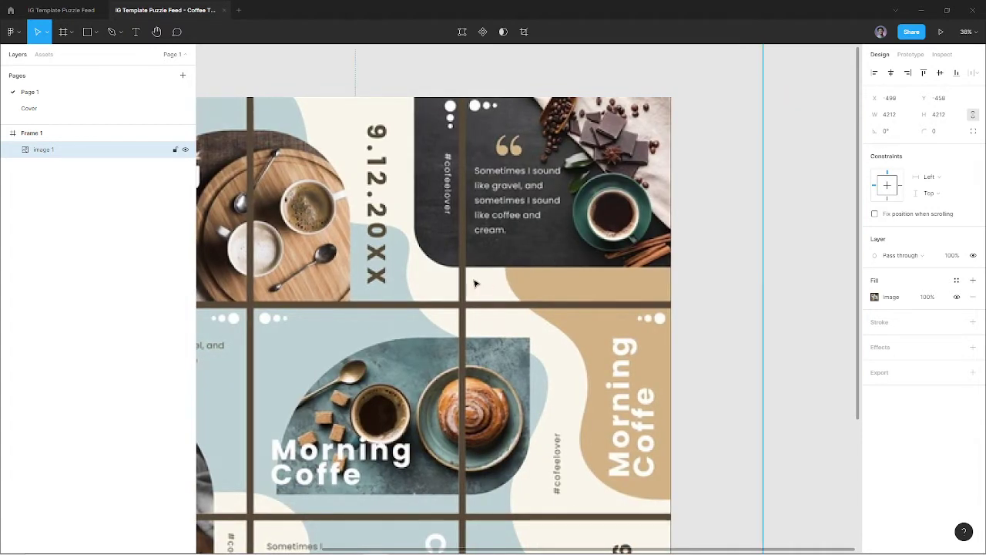
scroll(477, 284, "left", 3)
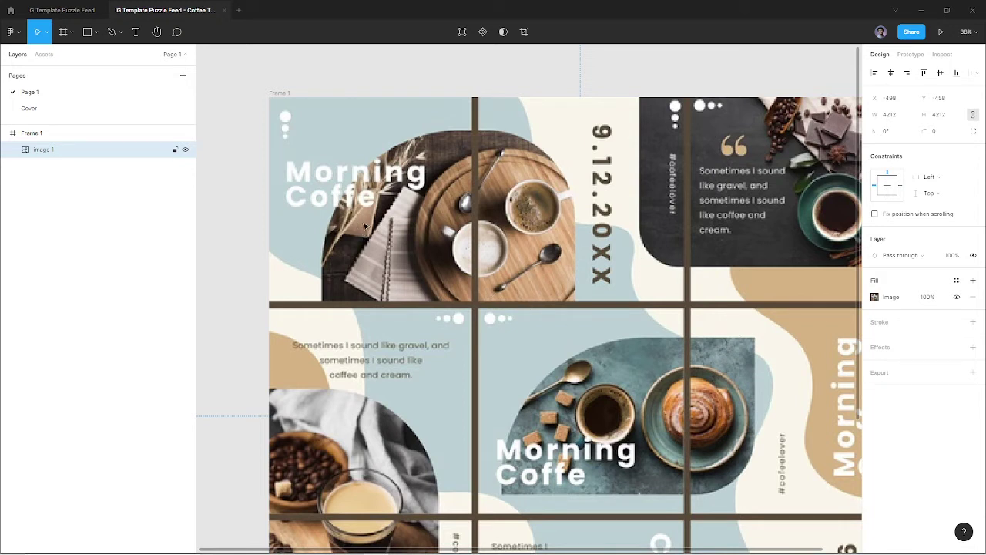
scroll(376, 219, "up", 1)
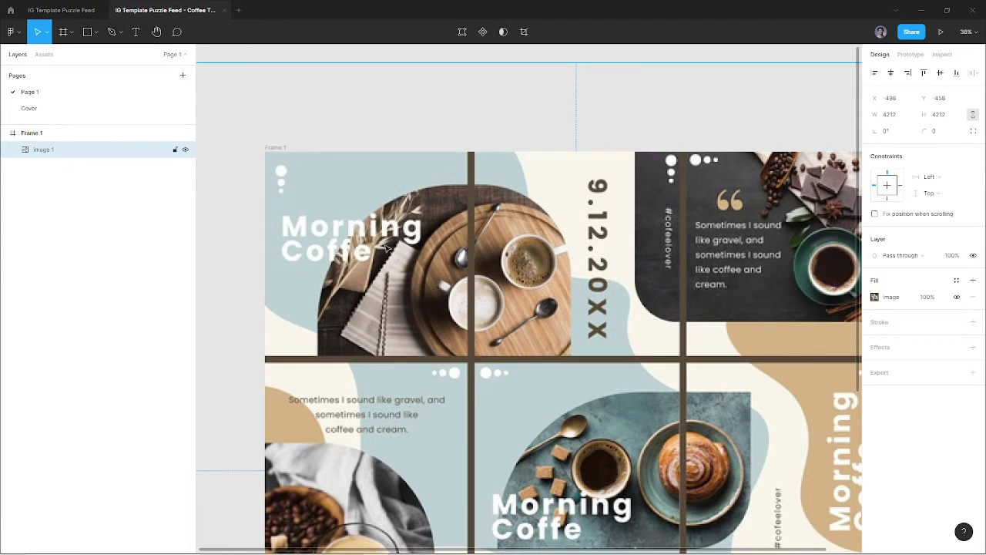
With the Pen tool, start a path above the frame's top edge and curve along the background wave.
left_click(121, 32)
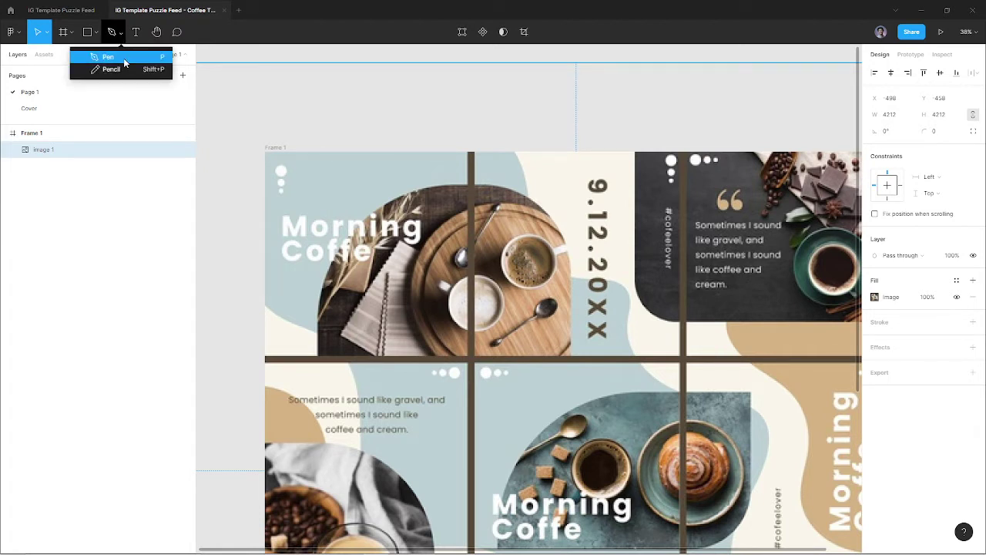
left_click(123, 58)
scroll(494, 137, "down", 1)
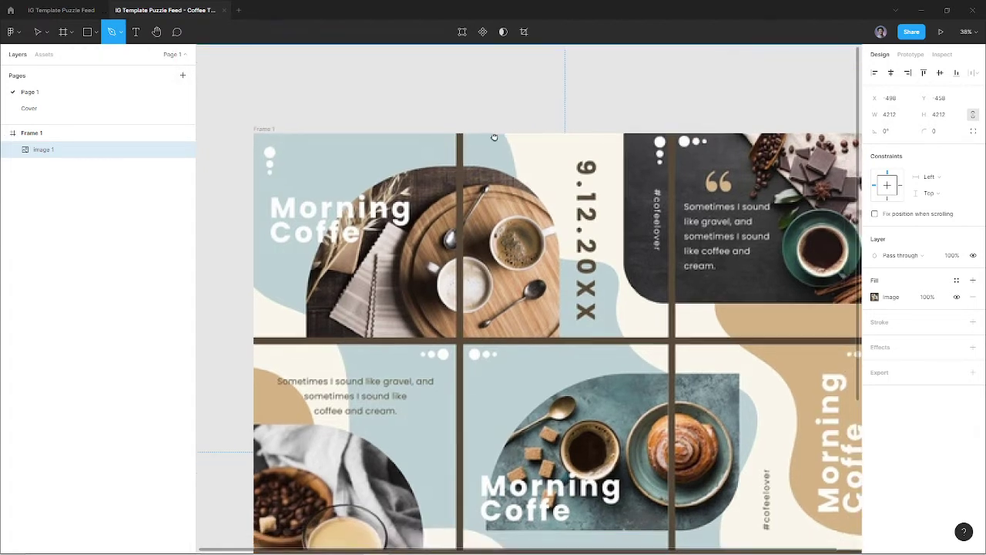
left_click(497, 121)
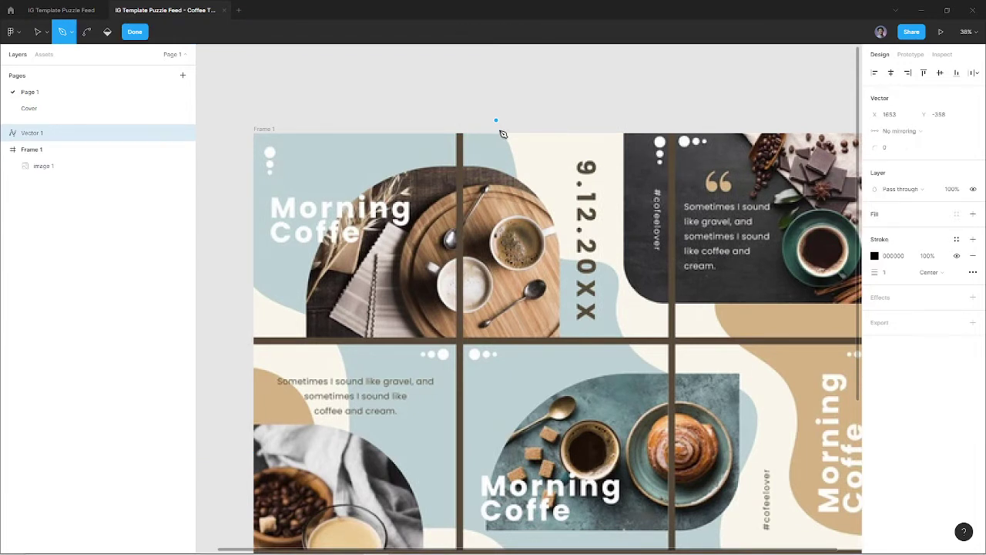
left_click_drag(523, 204, 511, 284)
left_click_drag(611, 270, 629, 288)
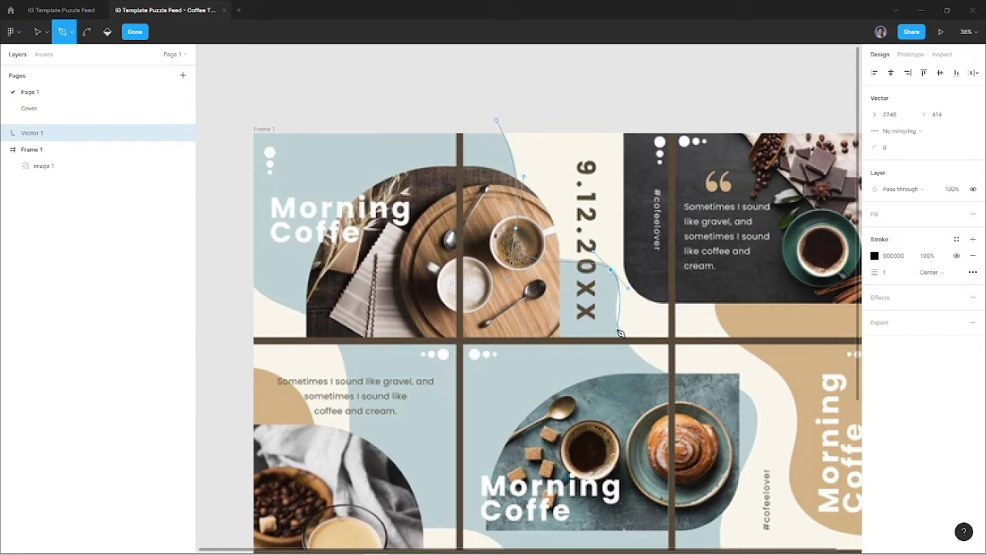
left_click_drag(635, 351, 661, 378)
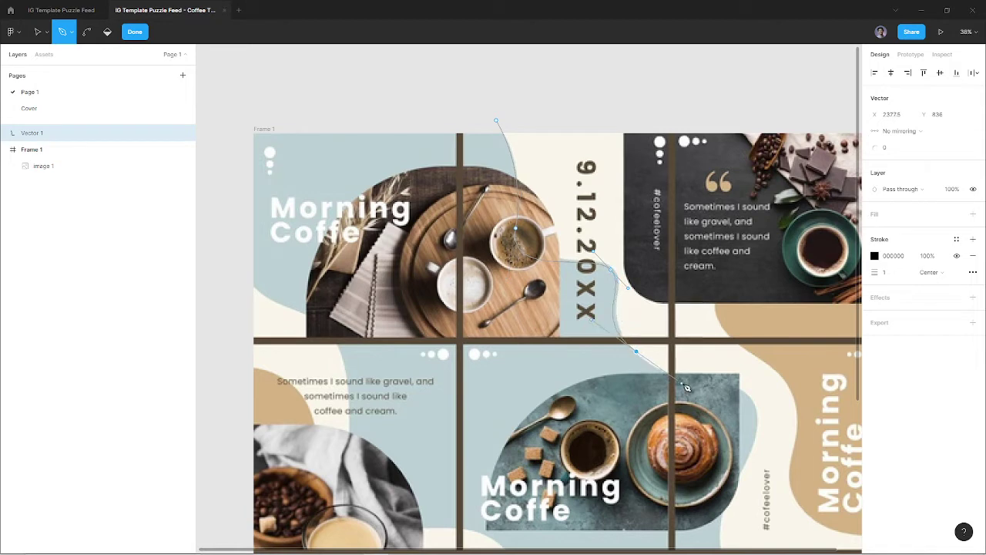
Curve the path around the centre tile and down, ending at the frame's right edge.
scroll(678, 385, "down", 1)
scroll(681, 311, "down", 2)
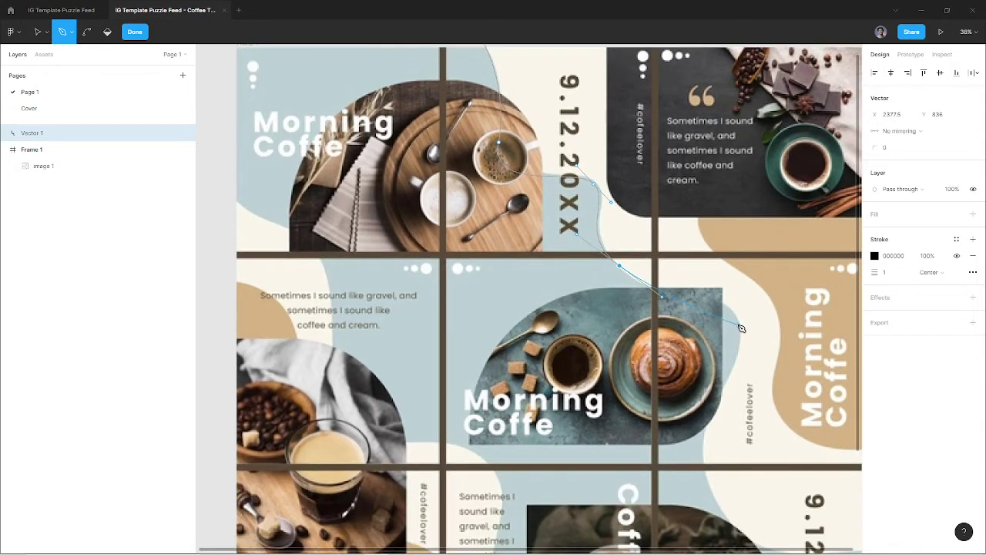
left_click_drag(738, 322, 754, 350)
scroll(744, 356, "down", 3)
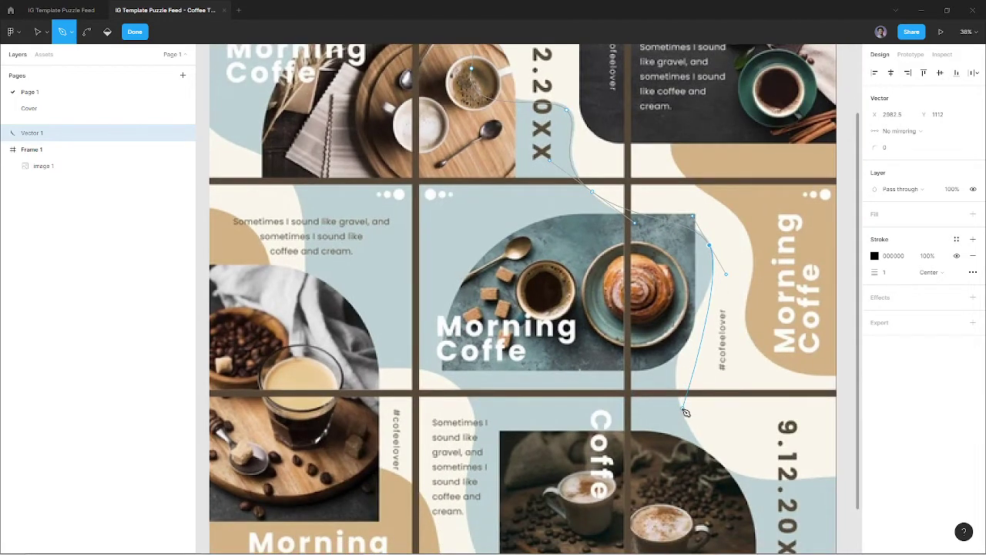
left_click_drag(683, 408, 709, 464)
scroll(690, 385, "down", 3)
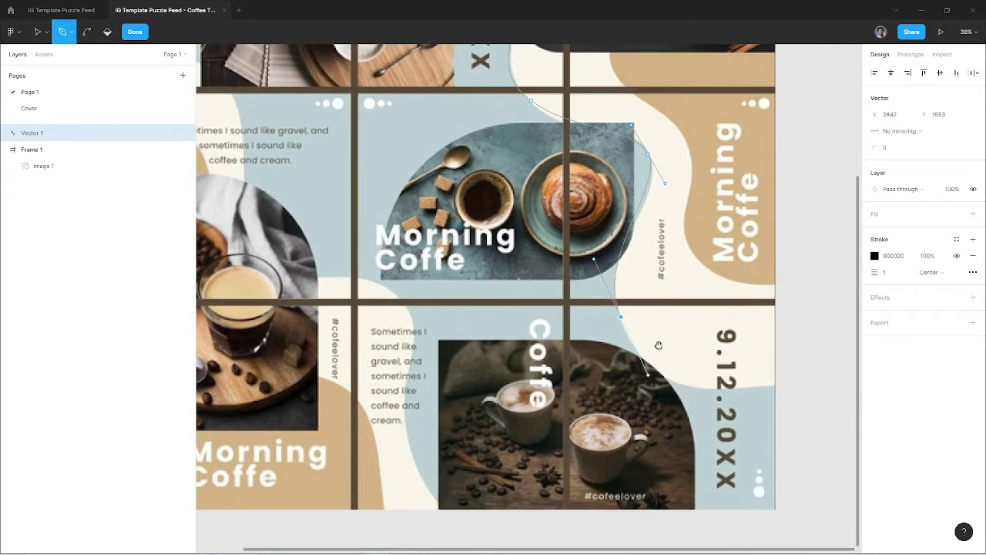
left_click(779, 387)
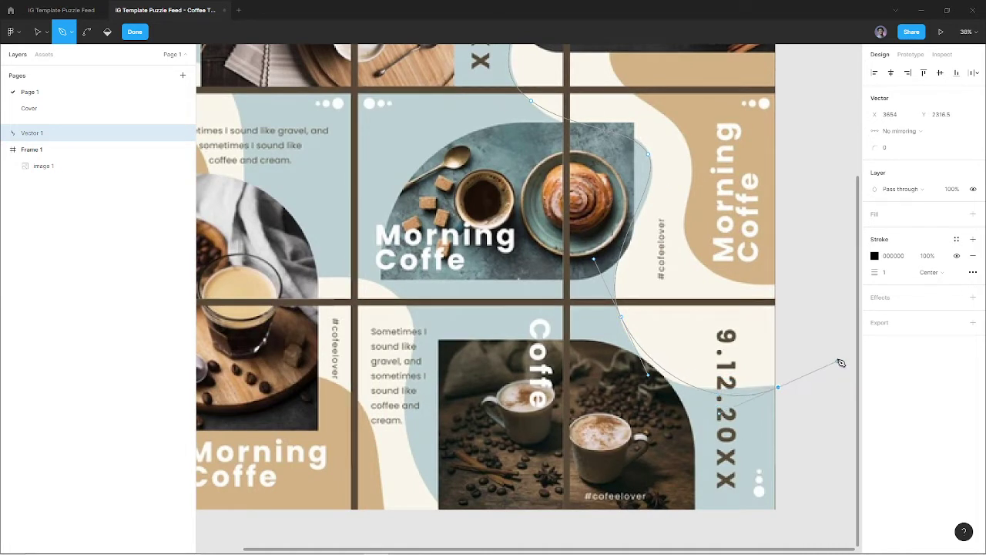
Add corner points at the bottom-right and along the bottom edge, then curve up the wavy edge.
scroll(841, 363, "right", 3)
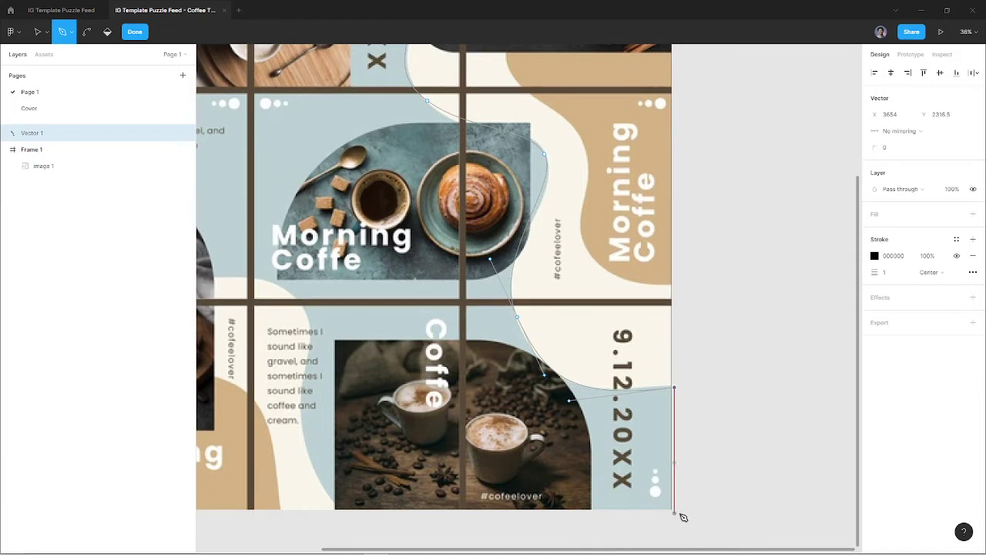
left_click(675, 513)
scroll(585, 501, "left", 5)
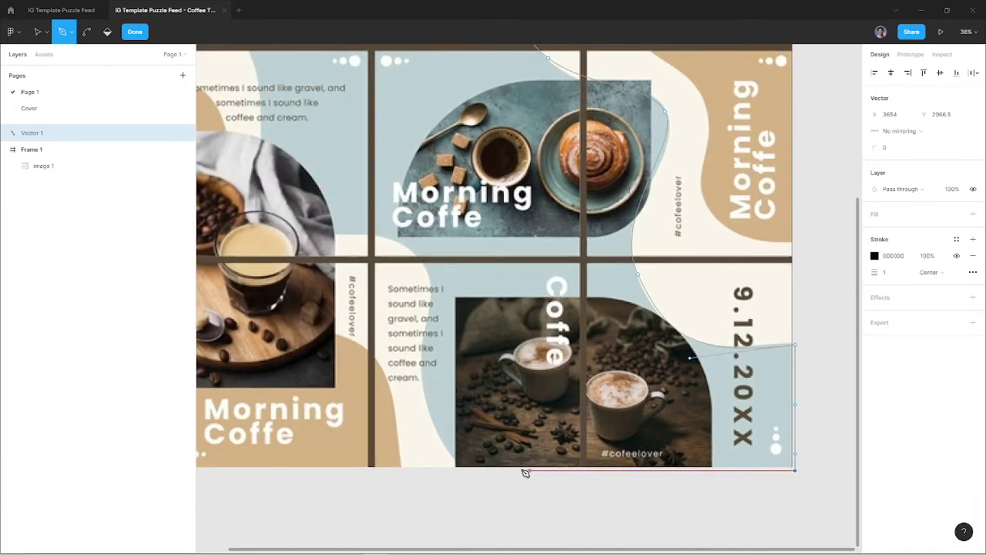
left_click(465, 470)
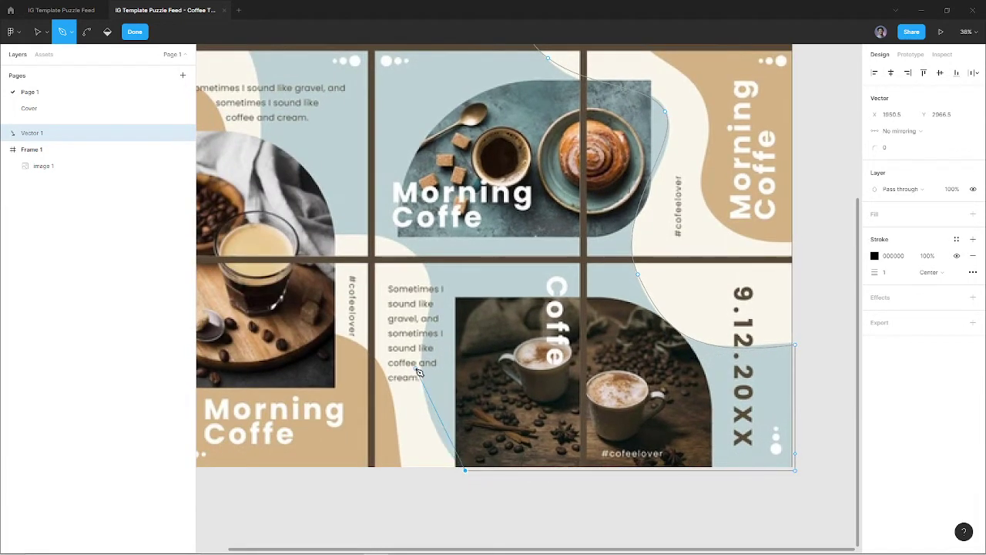
scroll(418, 373, "up", 3)
left_click_drag(423, 423, 426, 253)
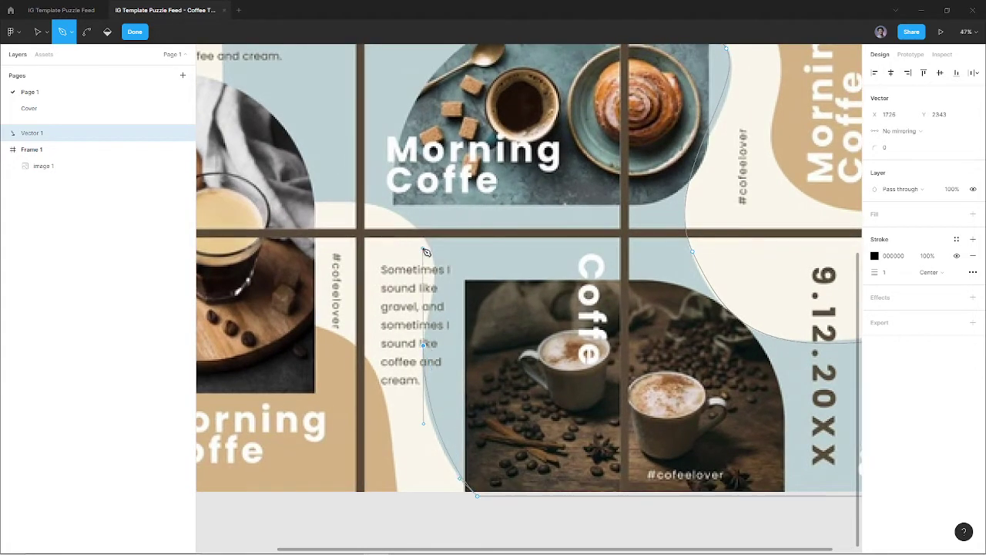
scroll(462, 270, "up", 3)
scroll(462, 269, "left", 4)
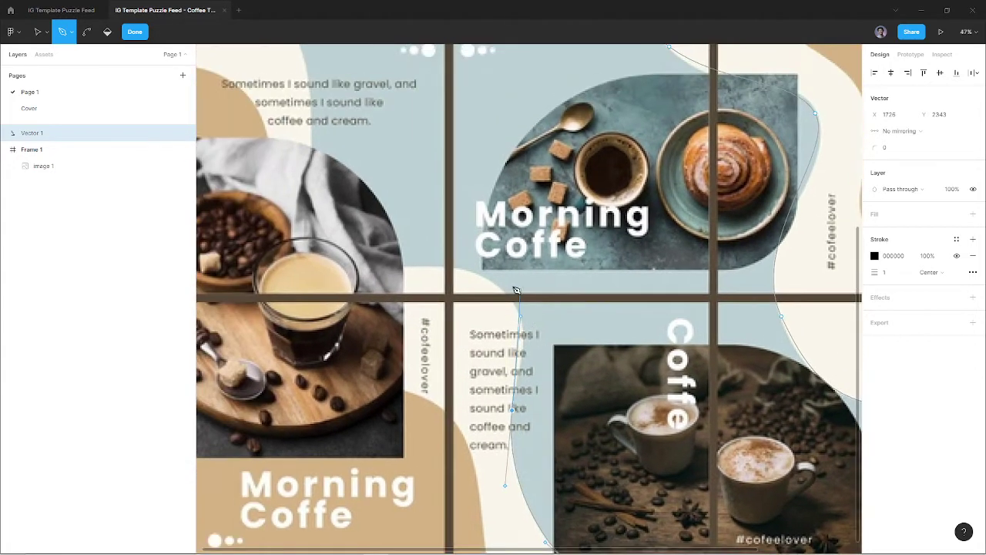
Continue curved points up the left wavy boundary toward the top-left.
left_click_drag(439, 266, 346, 258)
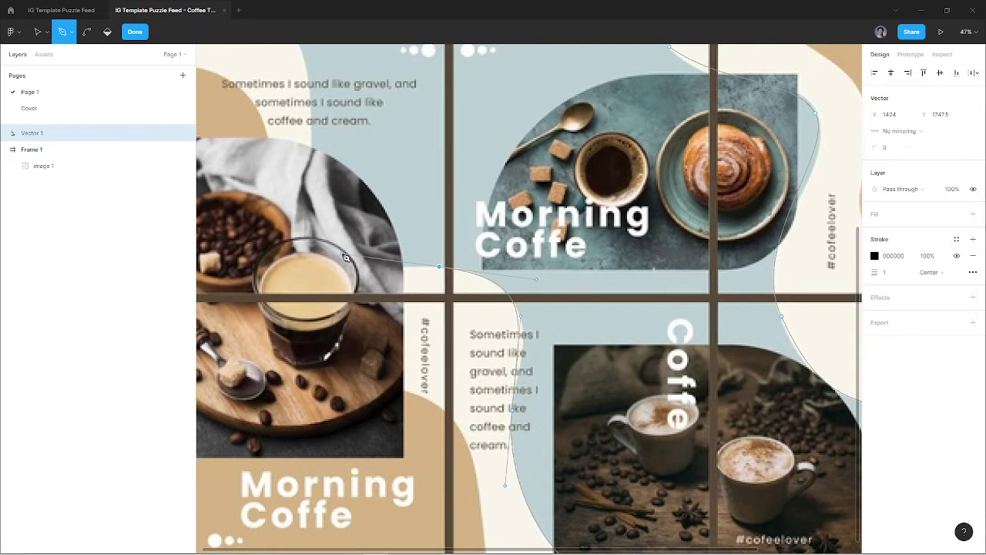
scroll(351, 258, "up", 4)
scroll(351, 258, "left", 2)
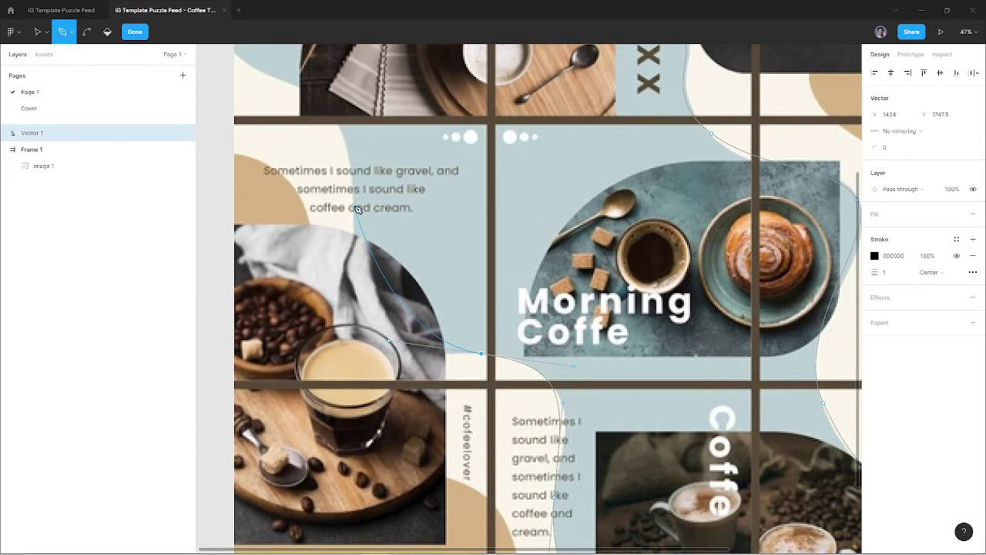
left_click_drag(356, 207, 374, 128)
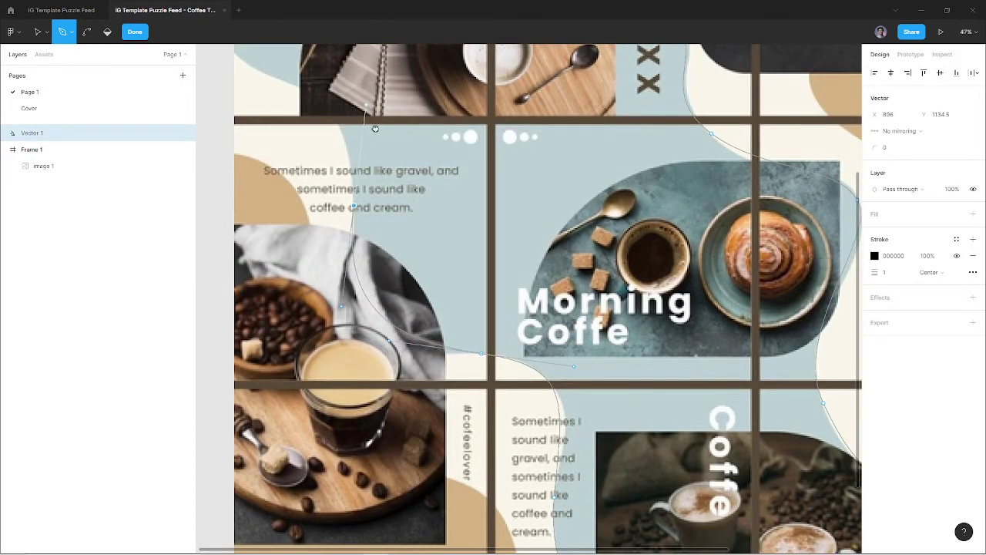
scroll(374, 128, "up", 5)
scroll(374, 128, "left", 5)
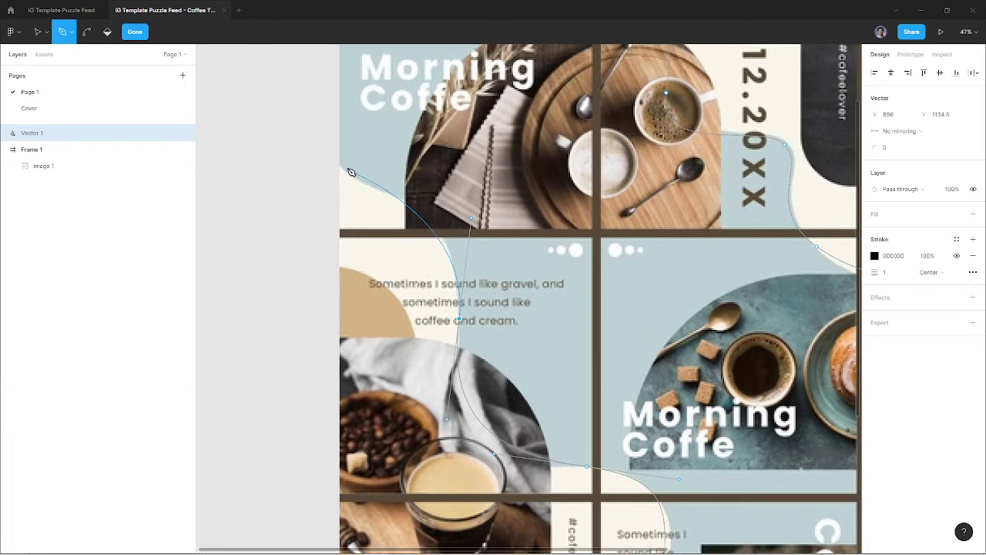
left_click_drag(394, 194, 375, 190)
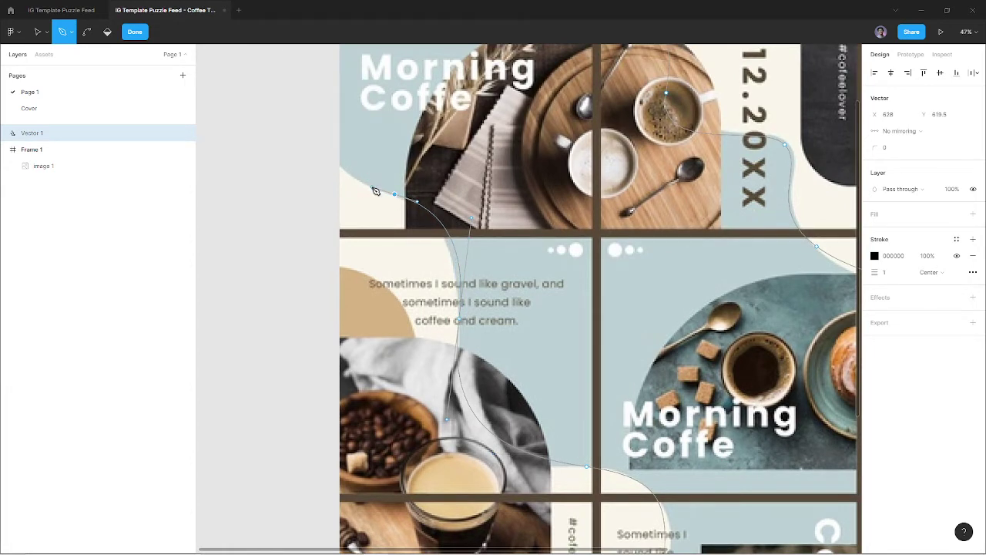
scroll(341, 154, "up", 5)
scroll(341, 154, "left", 2)
left_click_drag(358, 232, 364, 175)
scroll(356, 179, "up", 5)
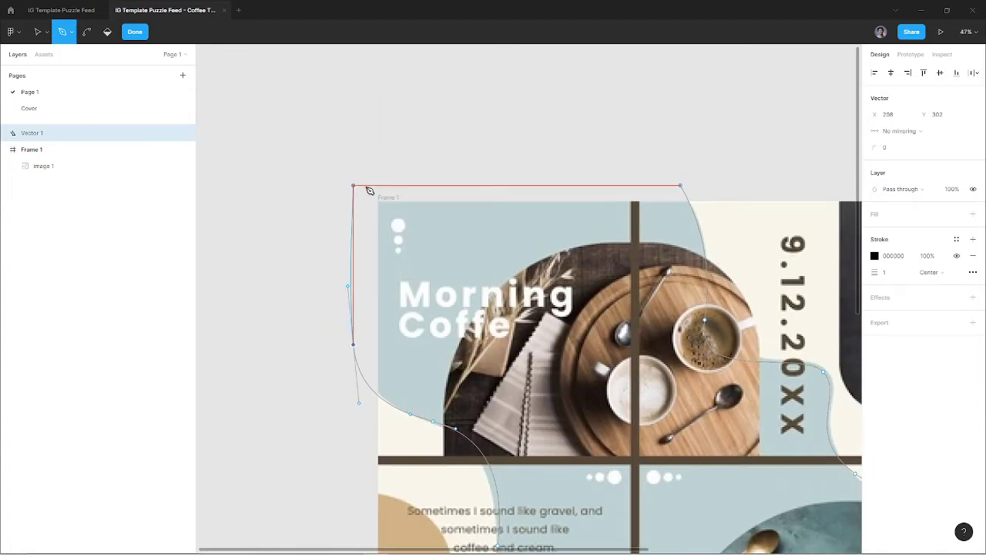
Place a corner above the frame's top-left and close the outline at its start.
left_click(364, 188)
left_click(681, 187)
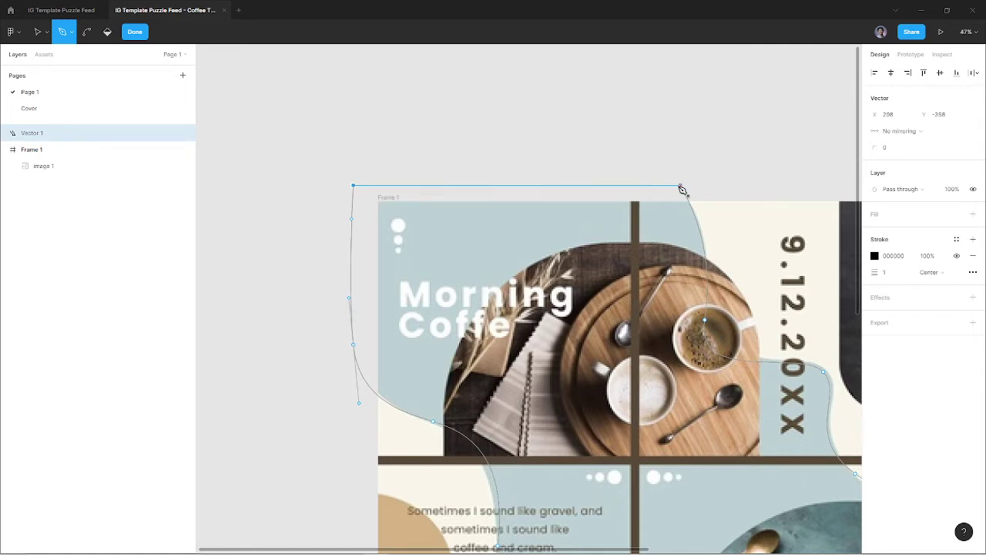
scroll(681, 189, "up", 1)
scroll(681, 188, "up", 4)
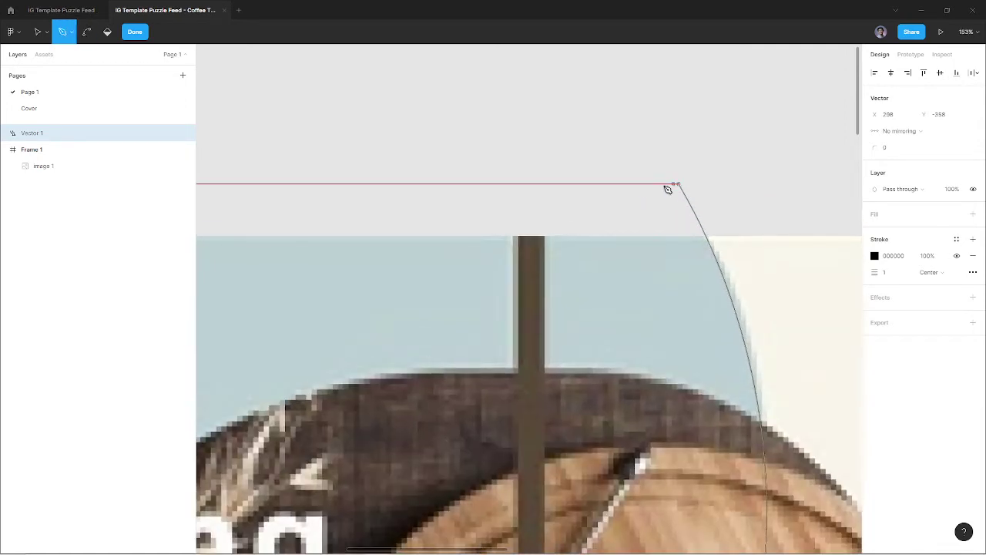
scroll(671, 188, "down", 3)
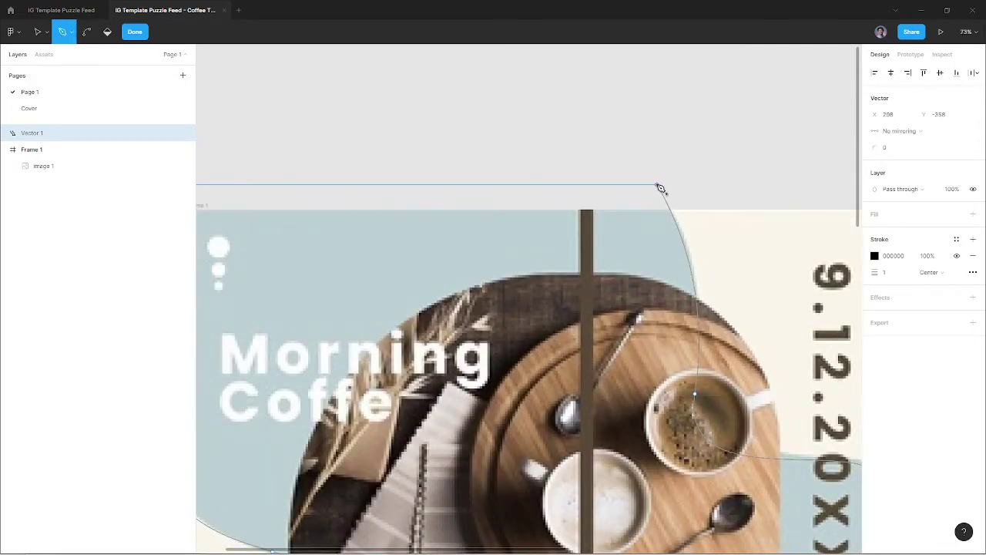
scroll(661, 189, "down", 2)
scroll(659, 190, "down", 3)
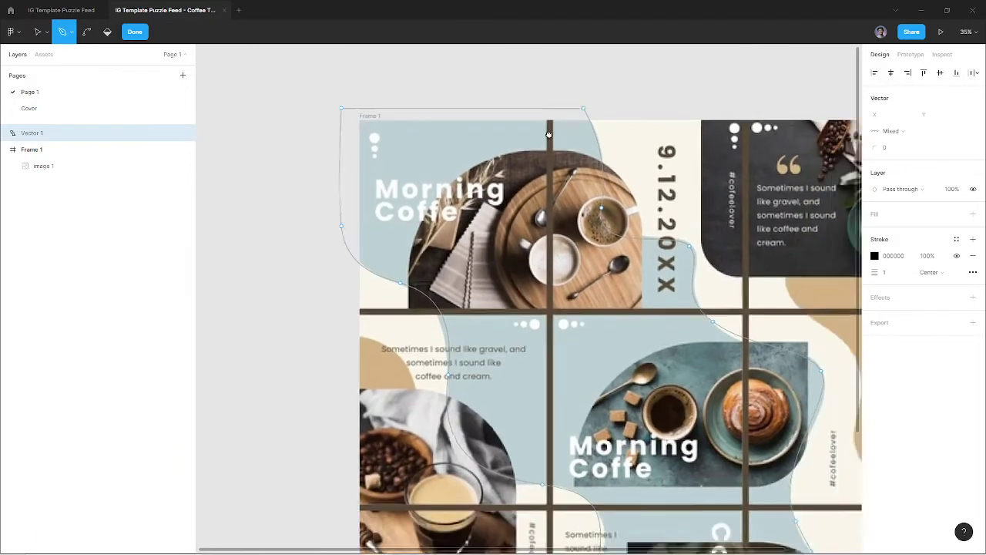
scroll(694, 331, "up", 2)
Start a right-side outline and add curved points along the tan shape's wavy edge.
scroll(689, 418, "up", 2)
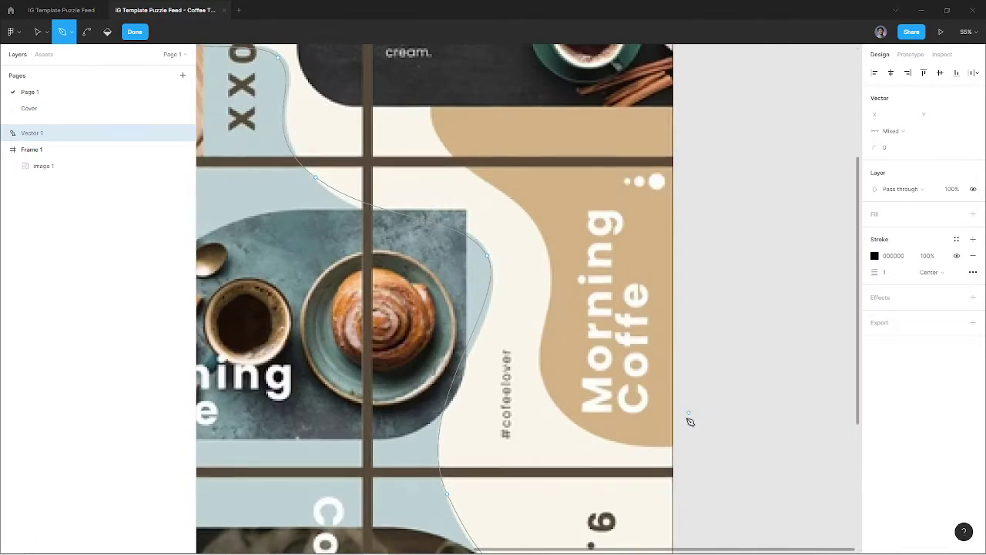
left_click(687, 448)
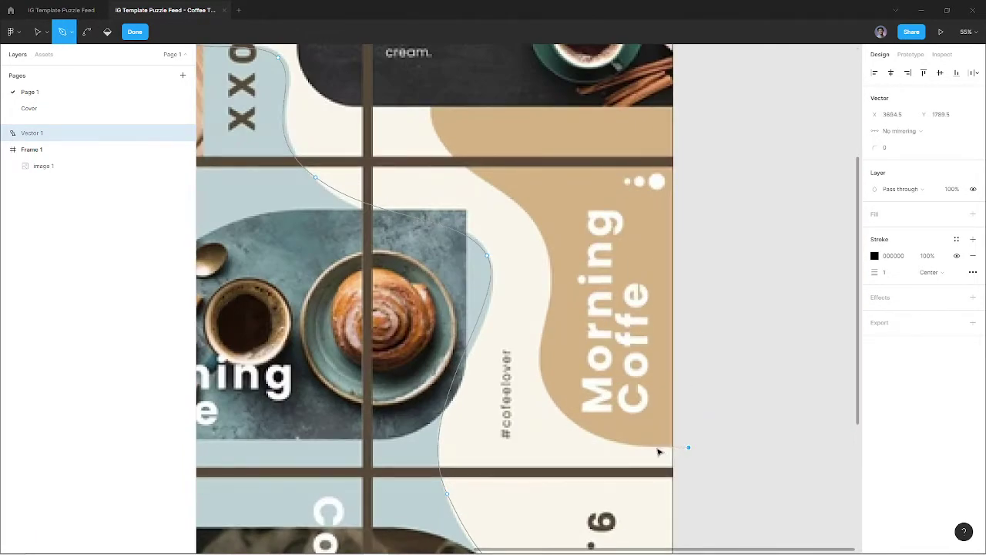
left_click_drag(541, 352, 542, 260)
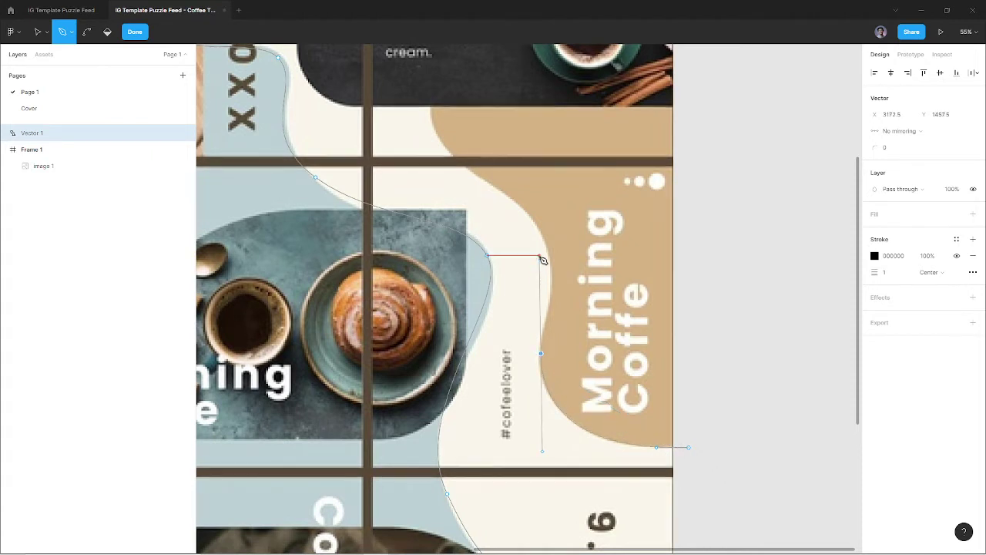
scroll(581, 351, "up", 2)
scroll(581, 350, "up", 1)
left_click_drag(555, 296, 501, 235)
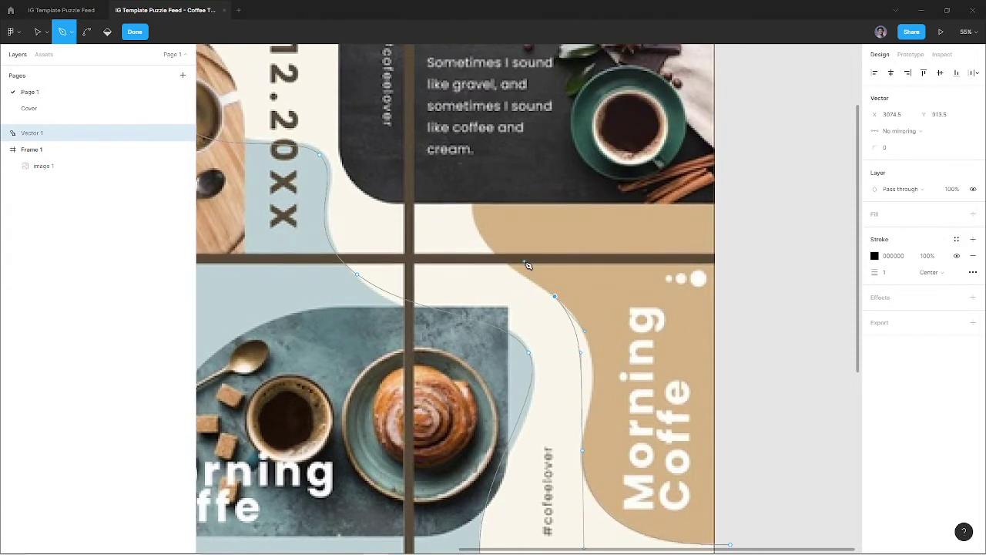
key("ctrl+z")
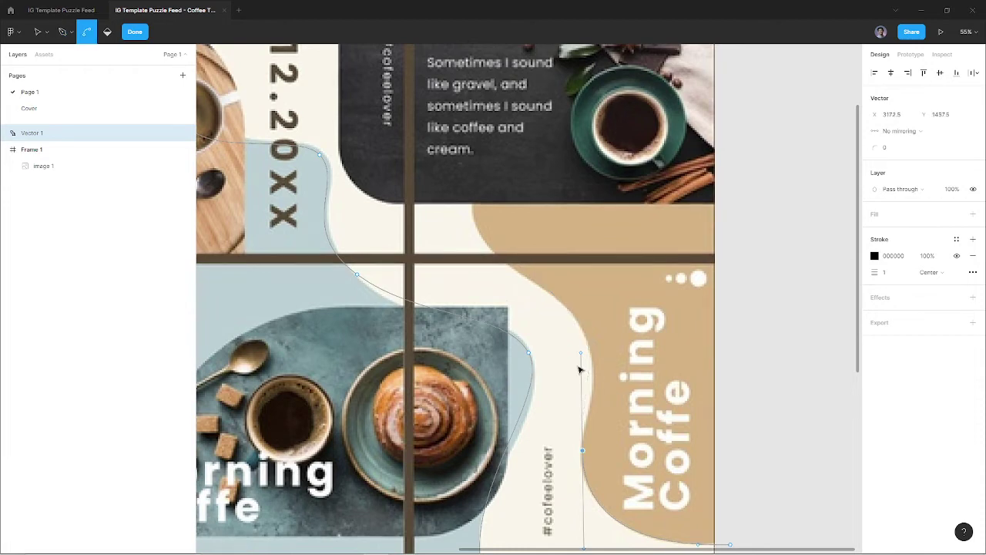
scroll(579, 367, "up", 1)
scroll(593, 400, "up", 1)
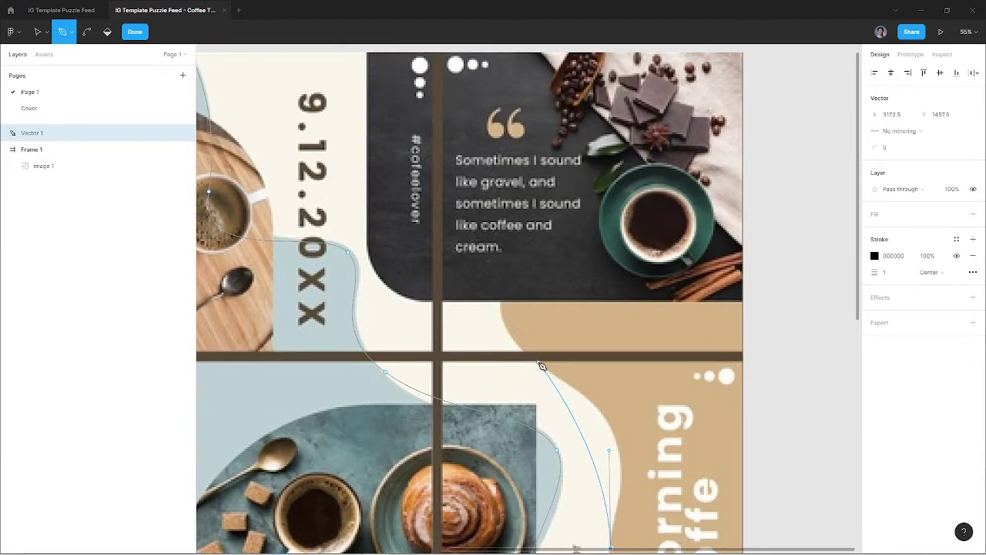
mouse_move(537, 361)
left_mouse_down()
mouse_move(435, 295)
mouse_move(452, 305)
left_mouse_up()
Add a corner point above the top edge and close the right-side outline.
scroll(452, 305, "up", 2)
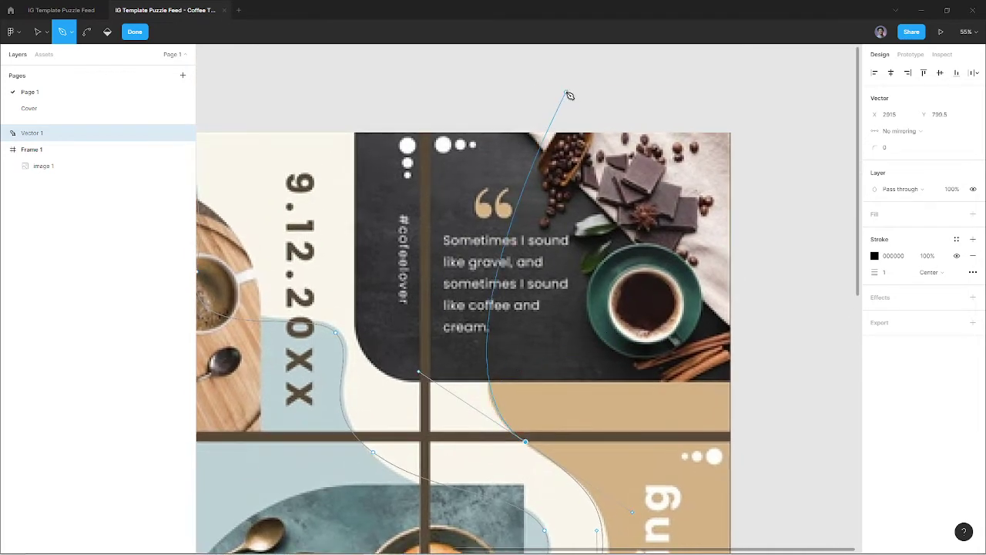
left_click(568, 94)
scroll(755, 95, "down", 2, "ctrl")
scroll(756, 154, "down", 3)
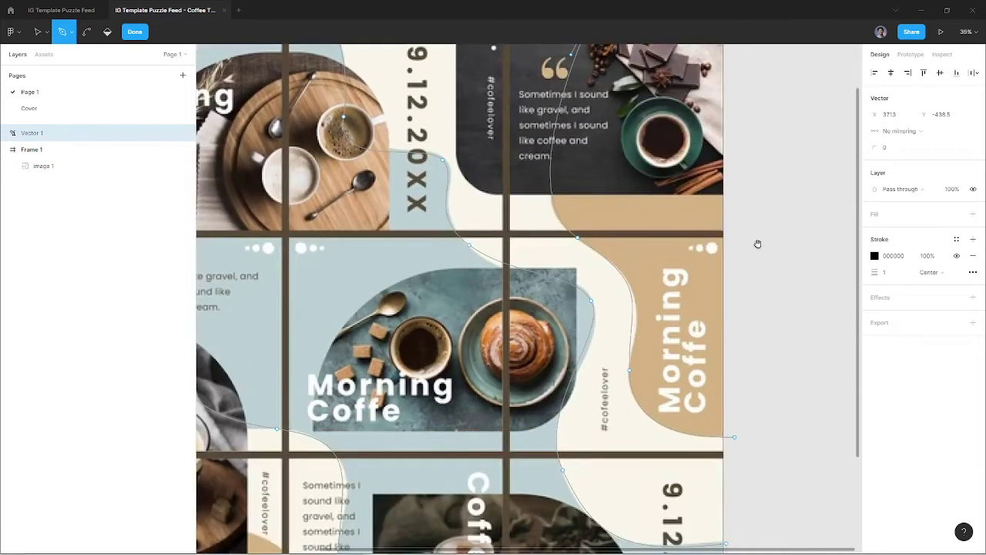
left_click(734, 437)
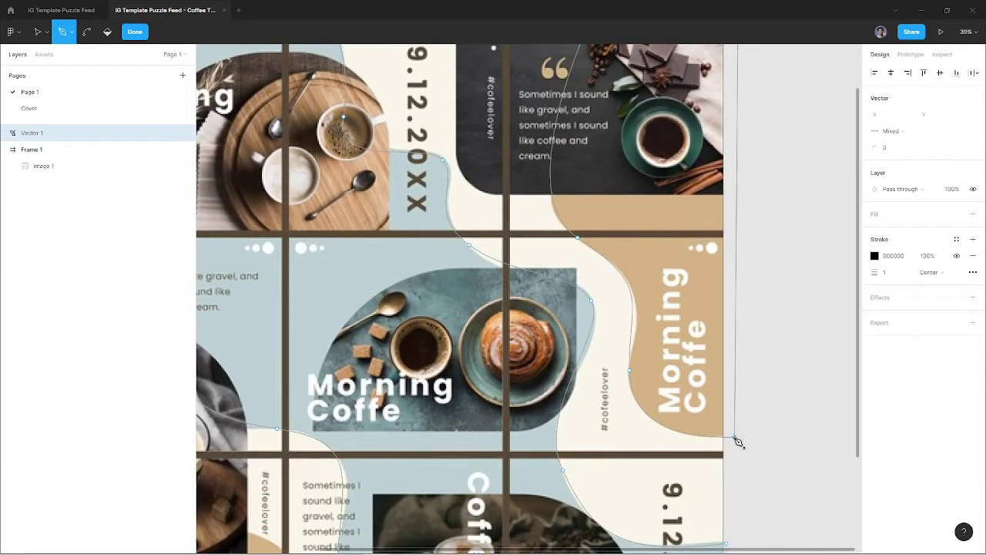
scroll(738, 437, "down", 2, "ctrl")
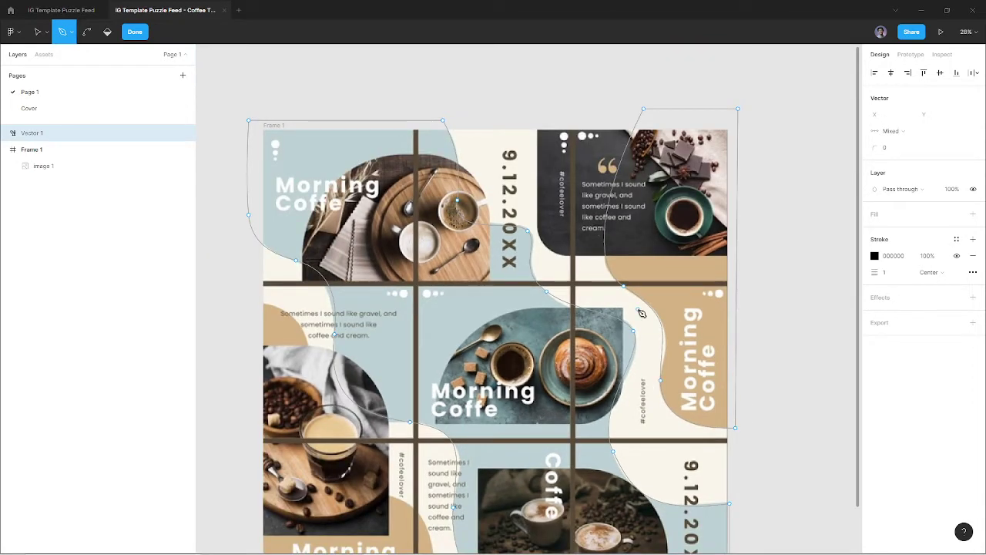
scroll(672, 316, "up", 3, "ctrl")
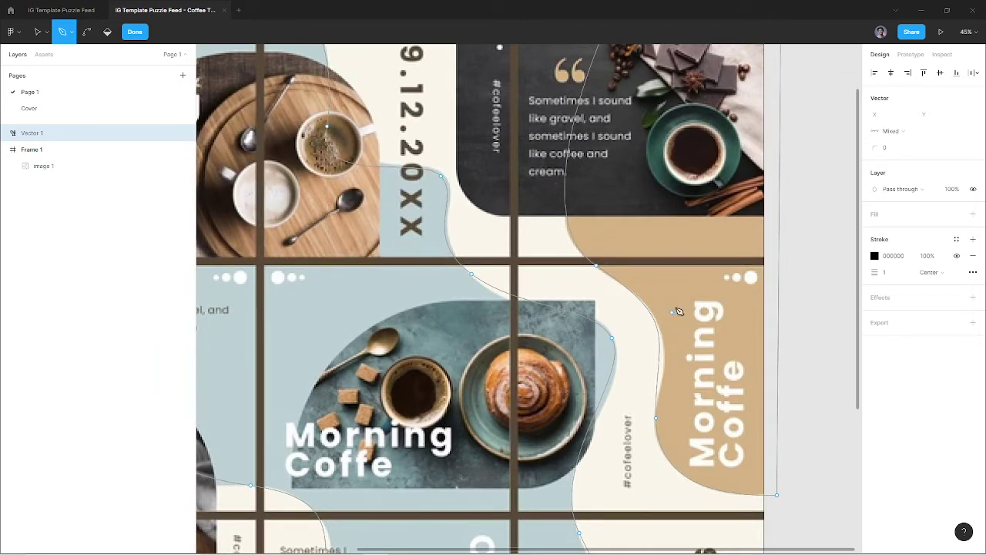
scroll(666, 304, "down", 5)
scroll(530, 310, "down", 3, "ctrl")
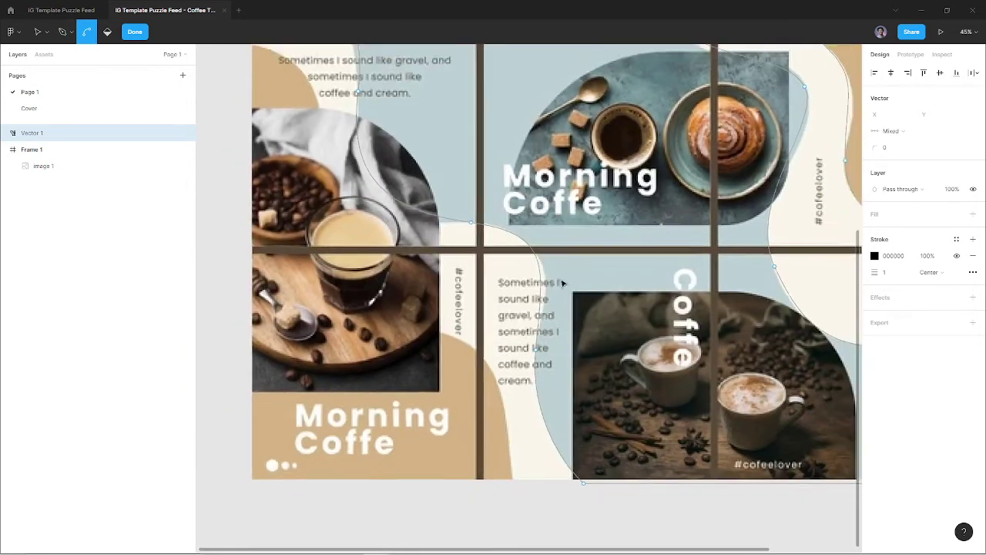
Draw a closed lower-left outline with curved points along the wave and a bottom-left corner.
left_click(522, 453)
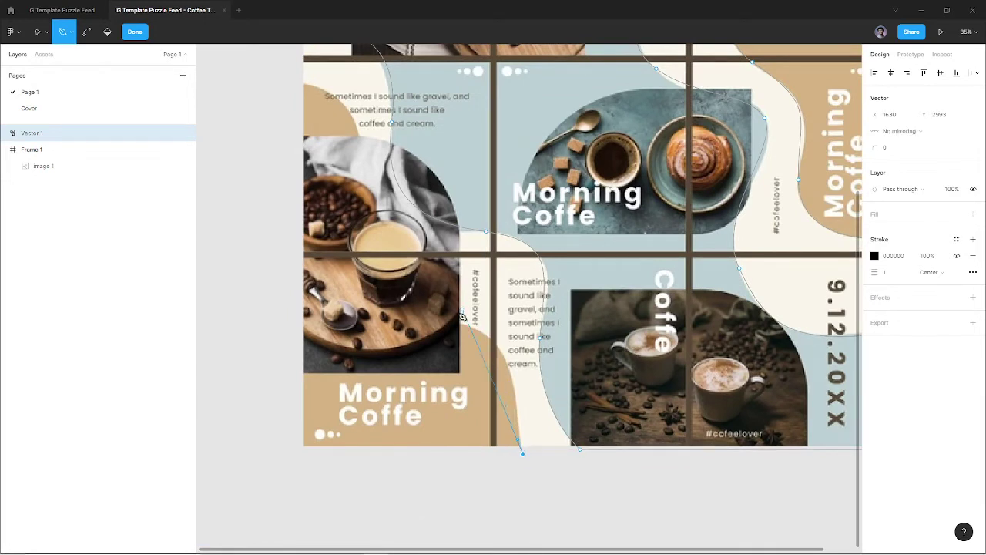
left_click_drag(449, 321, 387, 305)
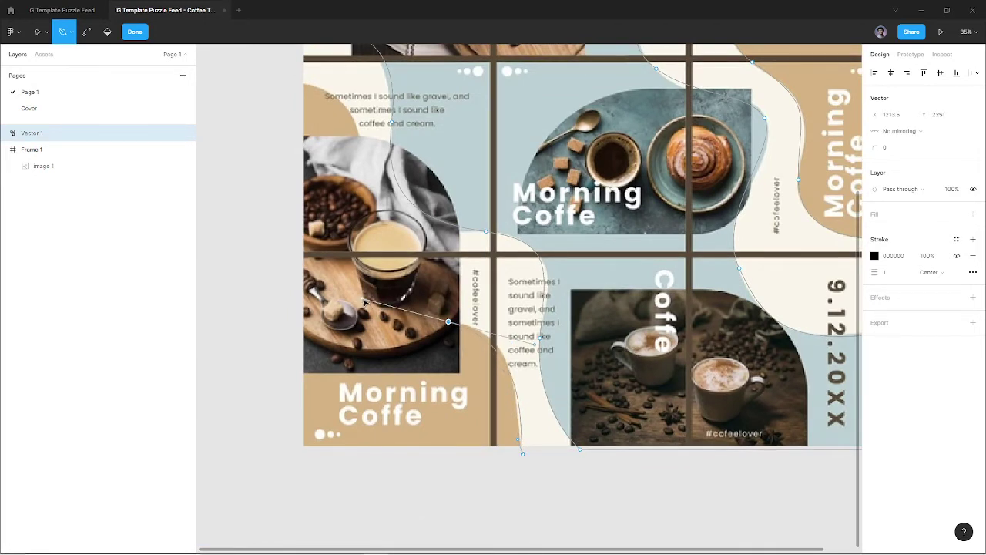
scroll(387, 306, "up", 3)
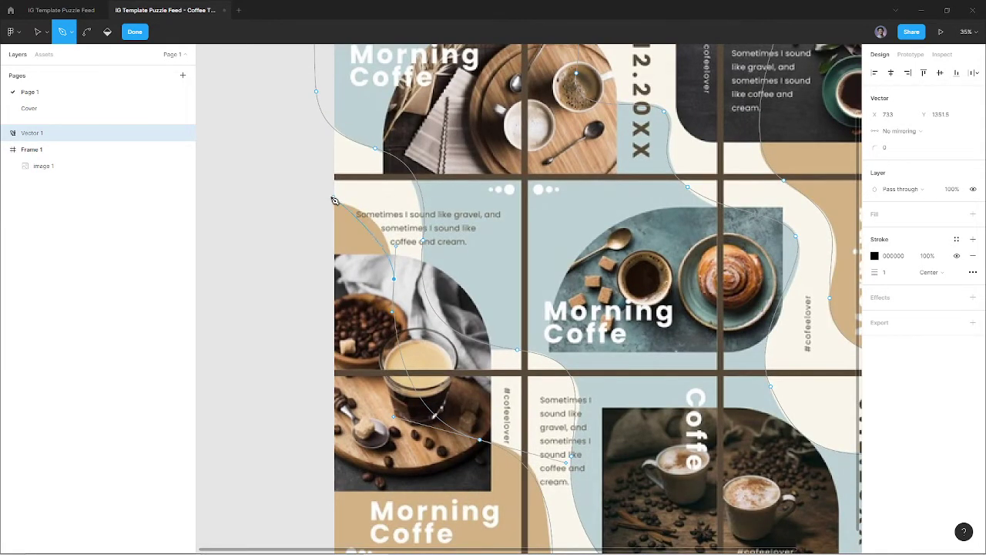
left_click_drag(316, 196, 268, 197)
scroll(293, 235, "down", 5)
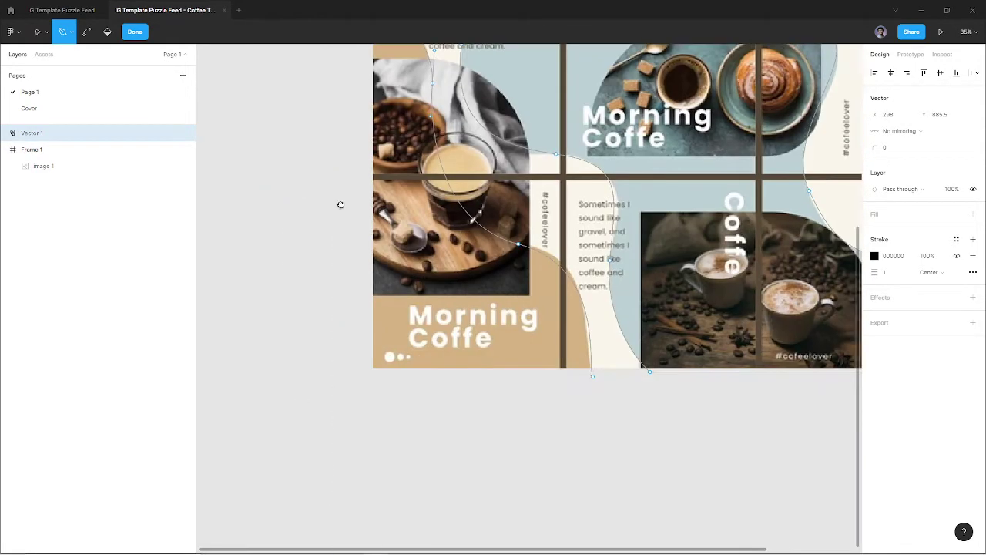
left_click(366, 379)
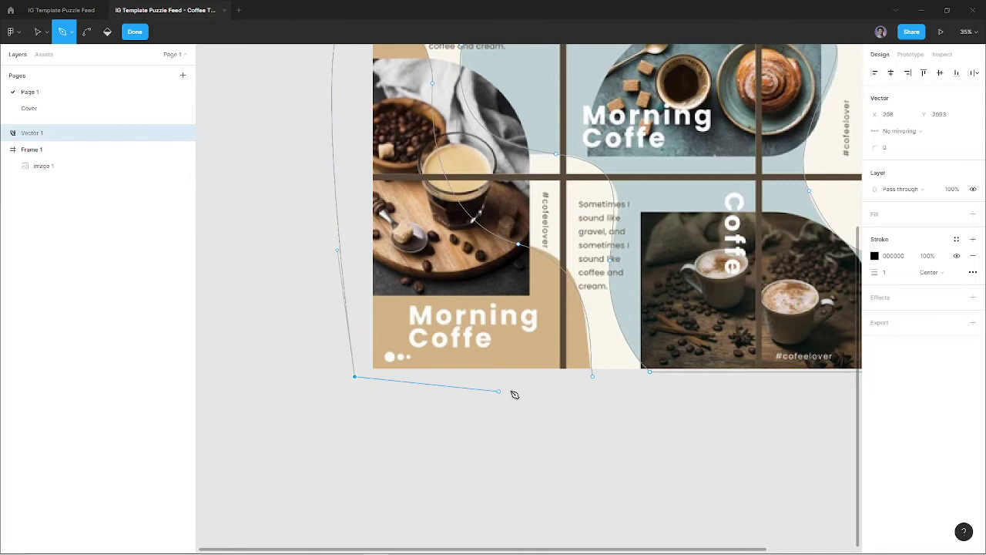
left_click(596, 378)
scroll(597, 379, "up", 2)
scroll(555, 378, "down", 1)
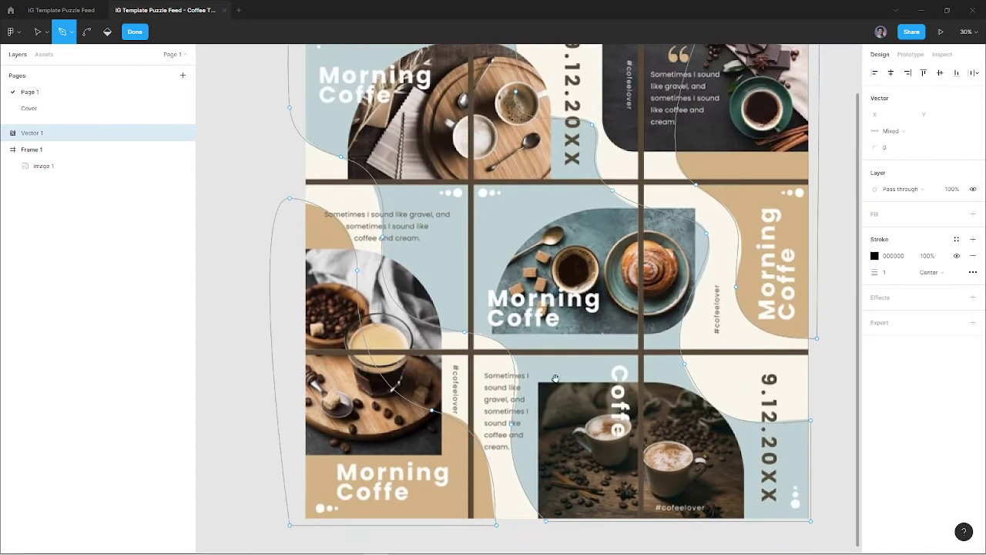
scroll(329, 138, "up", 2)
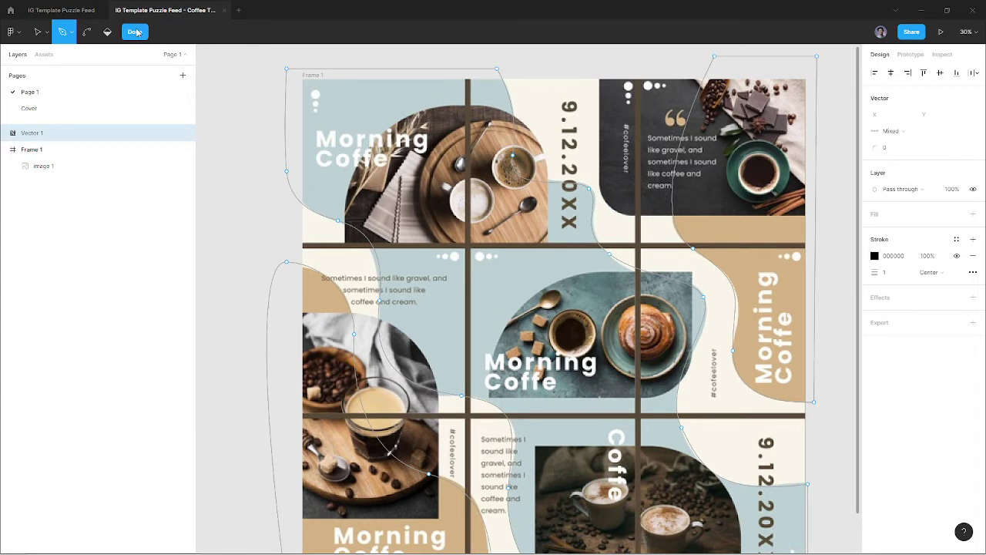
Remove Vector 1's black stroke and give it a solid grey C4C4C4 fill.
left_click(135, 31)
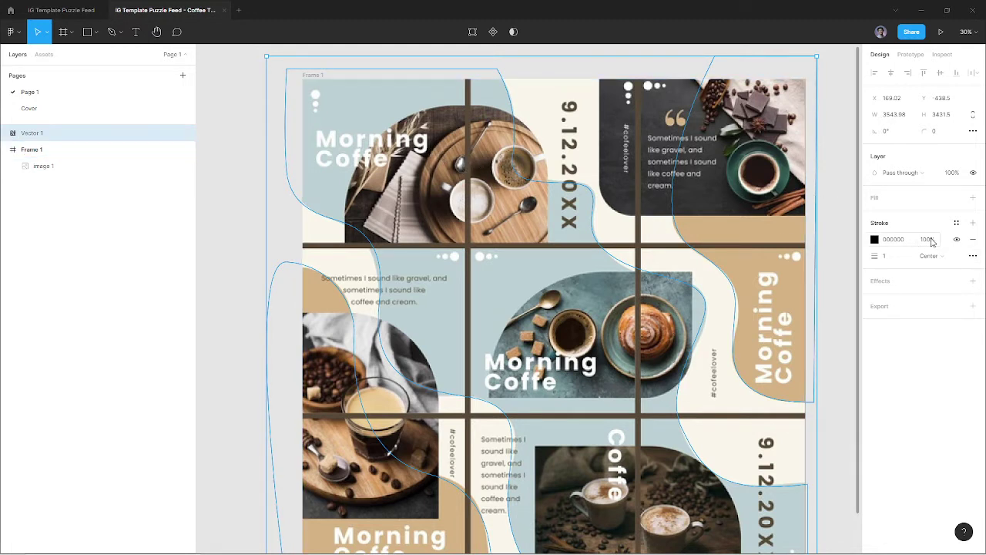
left_click(975, 245)
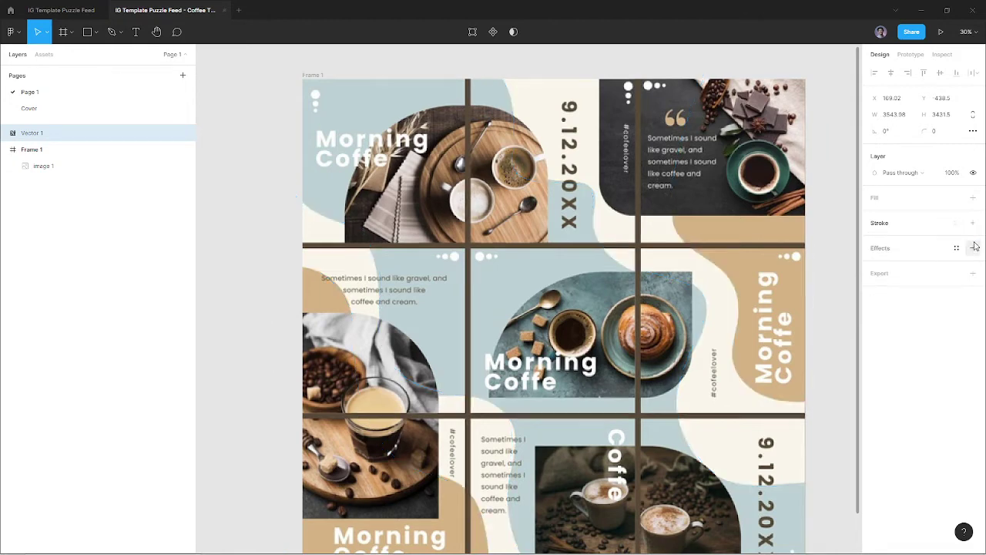
mouse_move(925, 198)
left_click(973, 198)
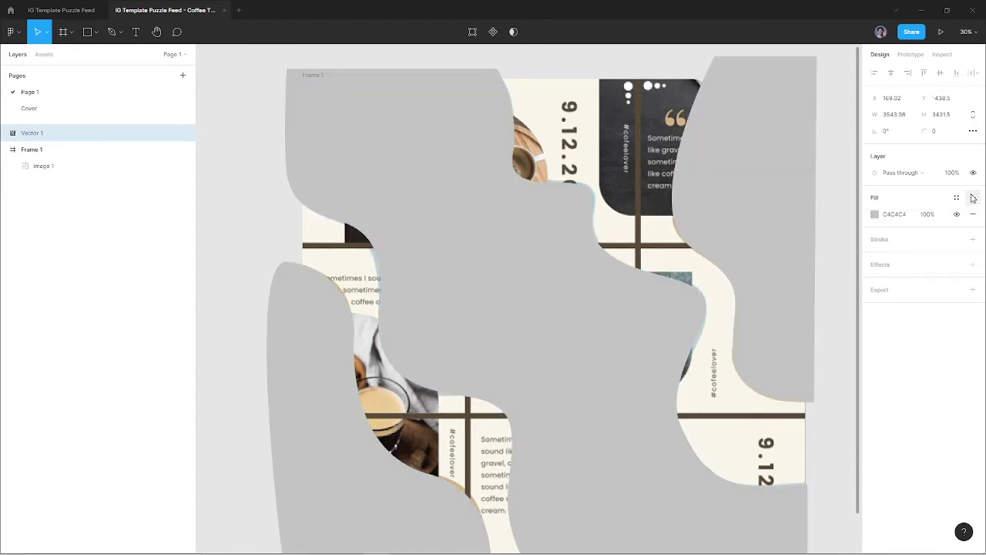
mouse_move(555, 297)
left_mouse_down()
mouse_move(550, 231)
mouse_move(534, 287)
left_mouse_up()
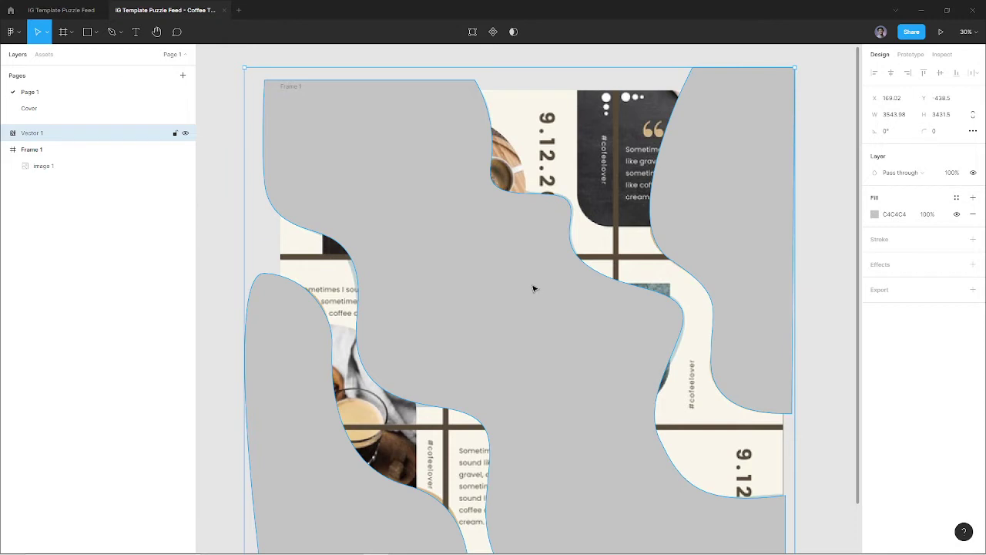
scroll(729, 497, "down", 2)
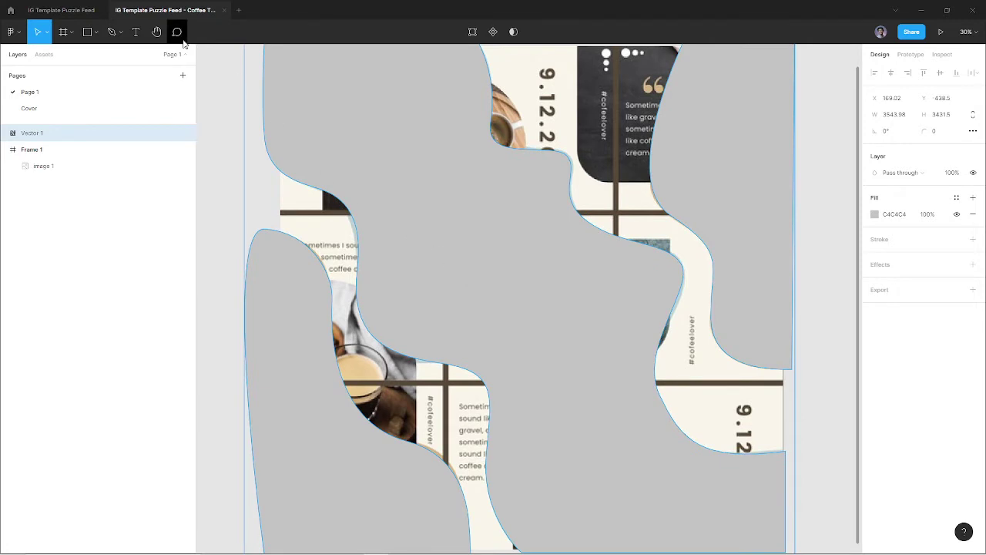
mouse_move(485, 202)
left_mouse_down()
mouse_move(562, 306)
mouse_move(531, 292)
mouse_move(549, 300)
left_mouse_up()
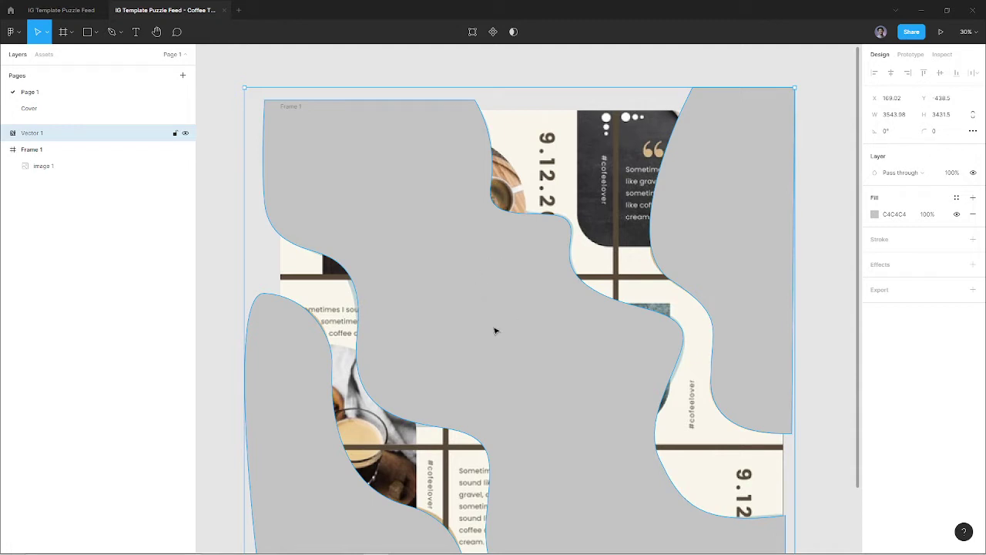
scroll(519, 296, "down", 2)
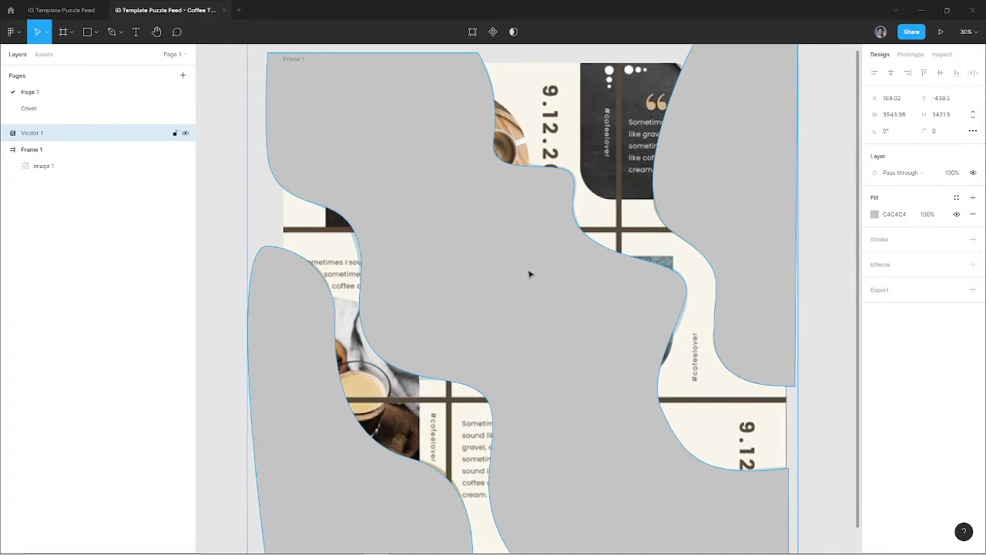
Enter Vector 1's point editing and marquee-select the right-hand grey piece's anchors.
double_click(521, 249)
scroll(522, 247, "down", 2)
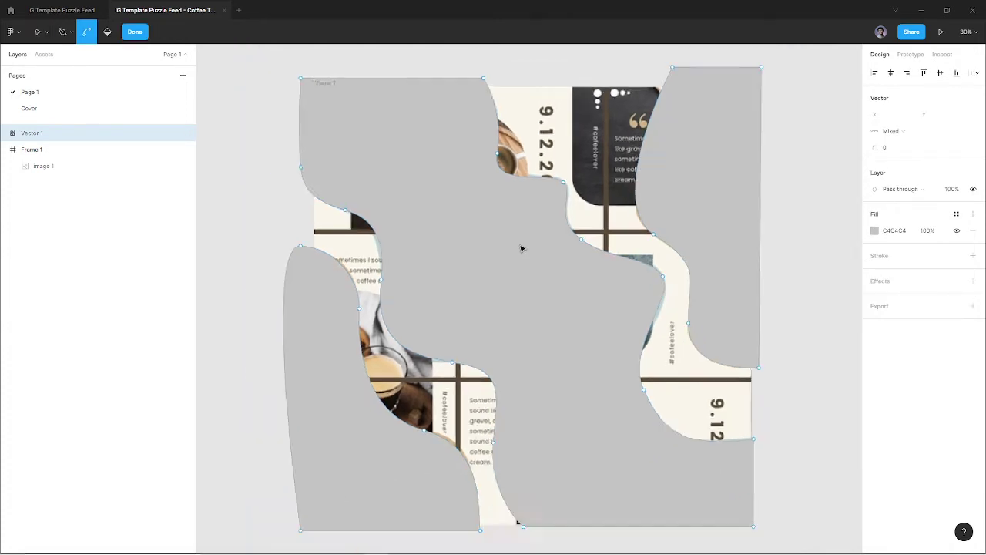
scroll(521, 247, "down", 2)
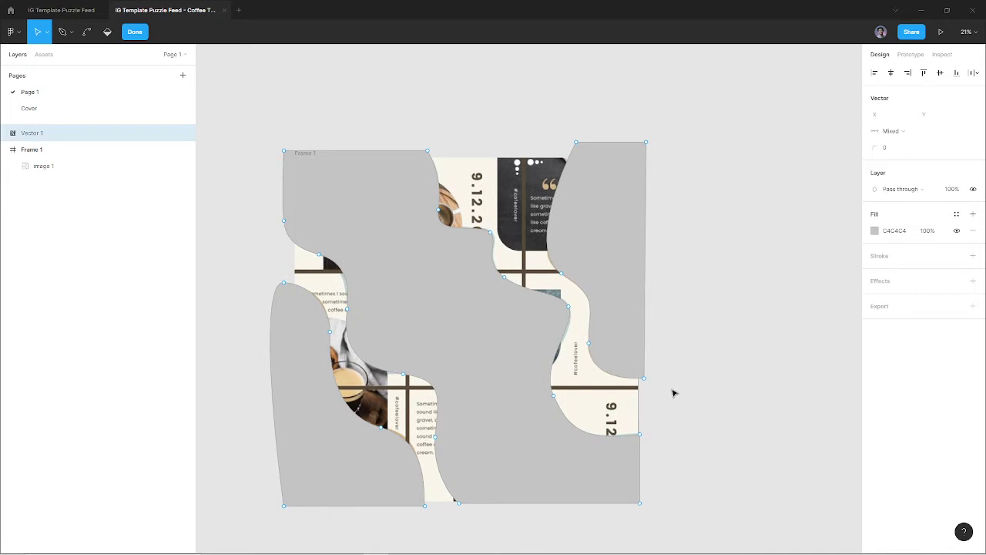
scroll(674, 393, "up", 3)
scroll(667, 374, "up", 1)
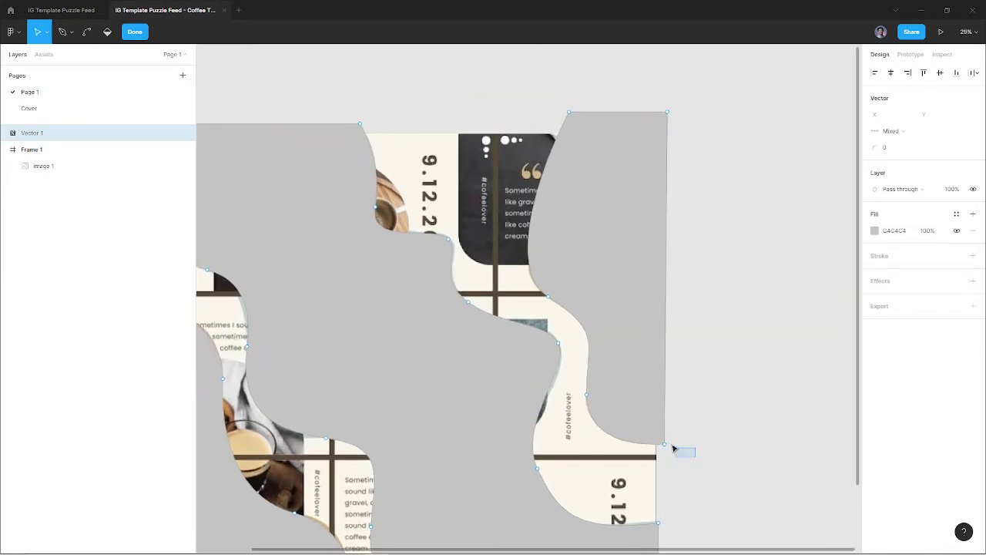
left_click_drag(673, 449, 607, 398)
left_click_drag(703, 467, 579, 332)
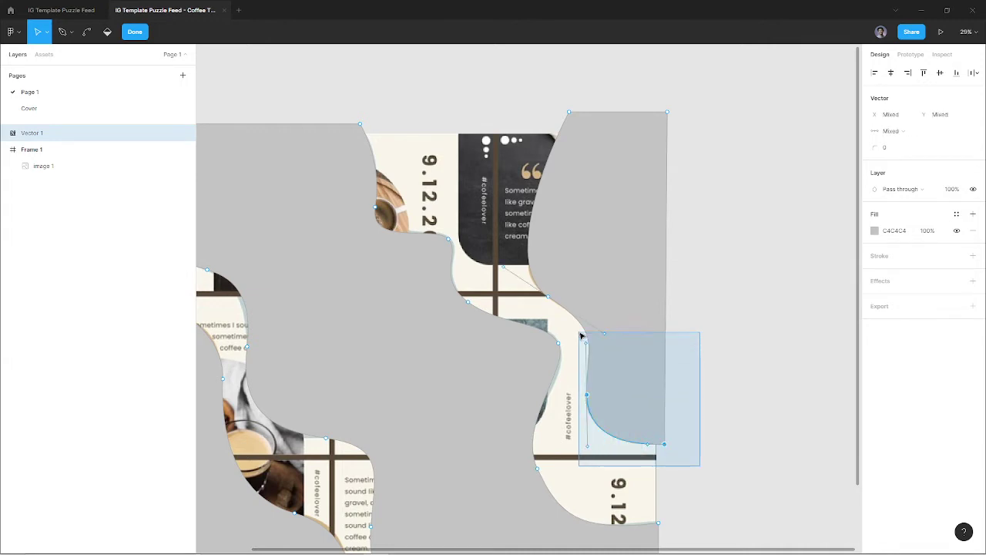
left_click_drag(732, 58, 572, 359)
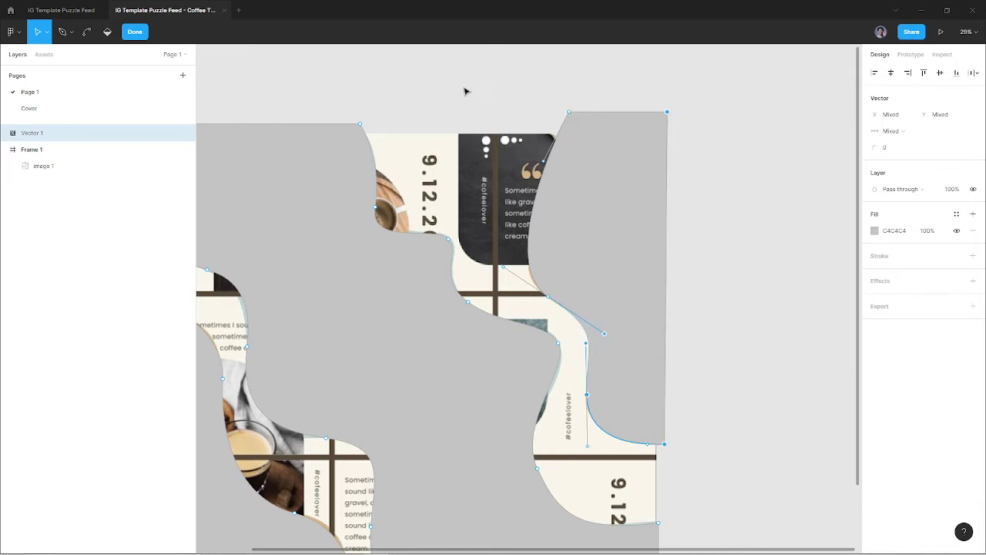
left_click_drag(457, 70, 598, 185)
Reselect the right piece's bottom-right corner and lower anchors.
scroll(602, 329, "up", 2, "ctrl")
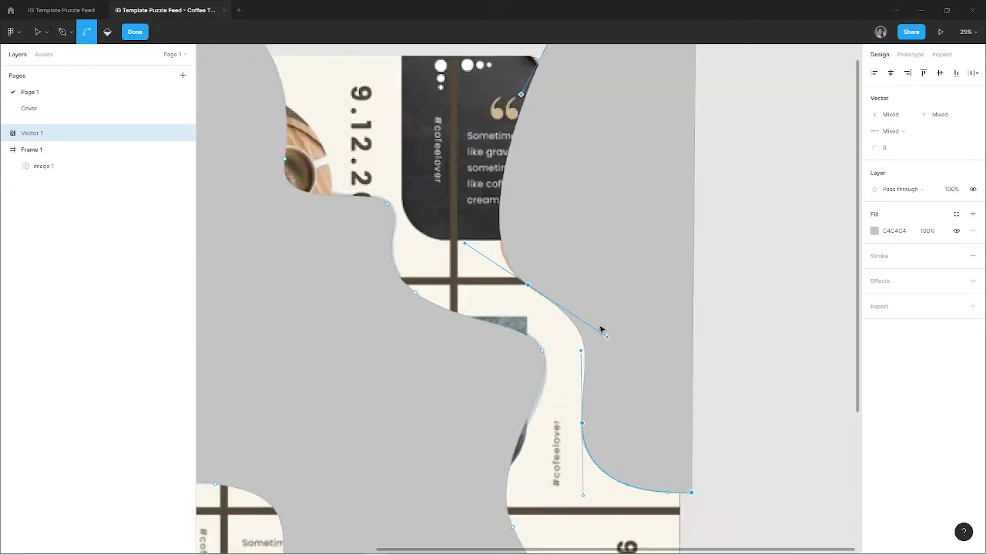
scroll(602, 330, "up", 1, "ctrl")
scroll(601, 330, "down", 2, "ctrl")
scroll(600, 330, "up", 1, "ctrl")
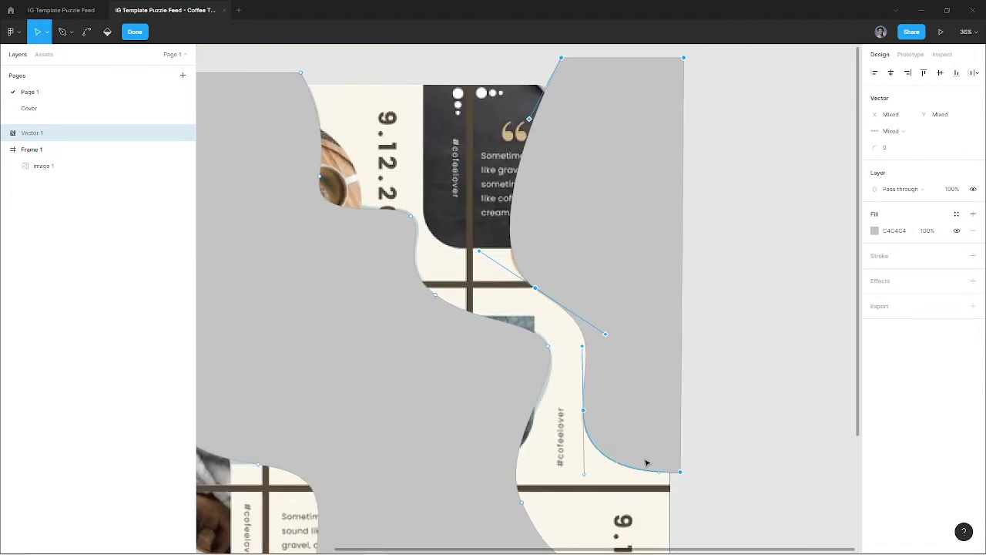
scroll(669, 306, "down", 2, "ctrl")
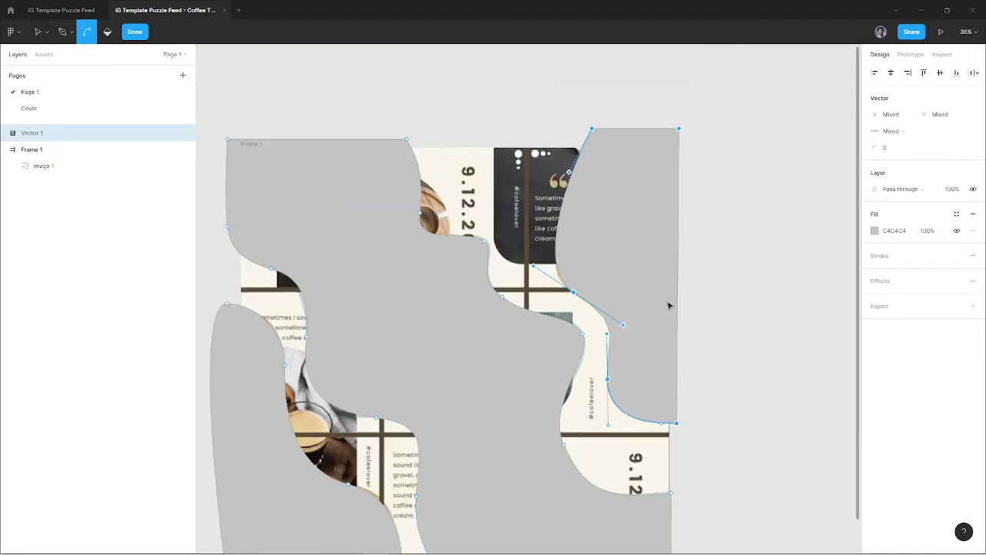
scroll(692, 401, "up", 1, "ctrl")
left_click_drag(691, 475, 618, 416)
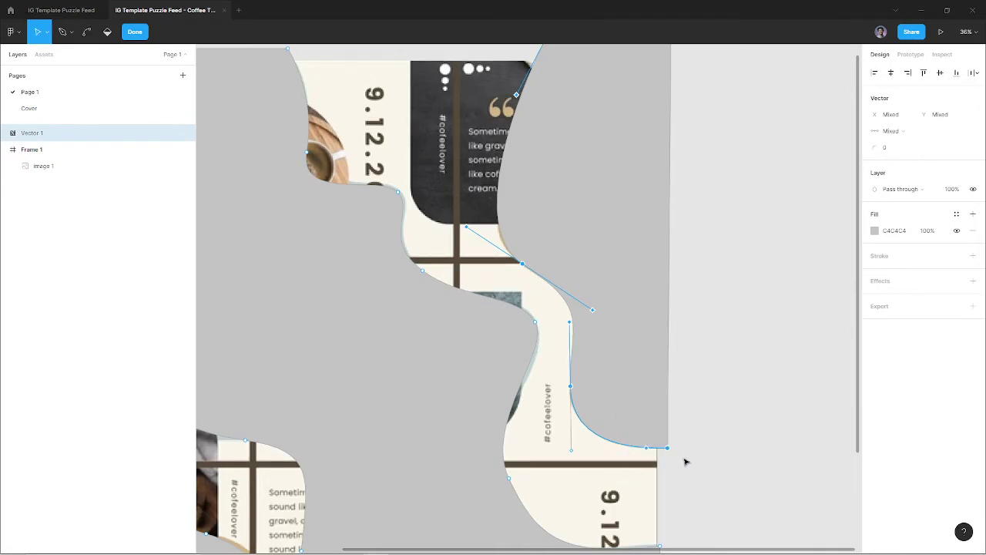
left_click_drag(693, 477, 550, 430)
scroll(616, 359, "down", 2, "ctrl")
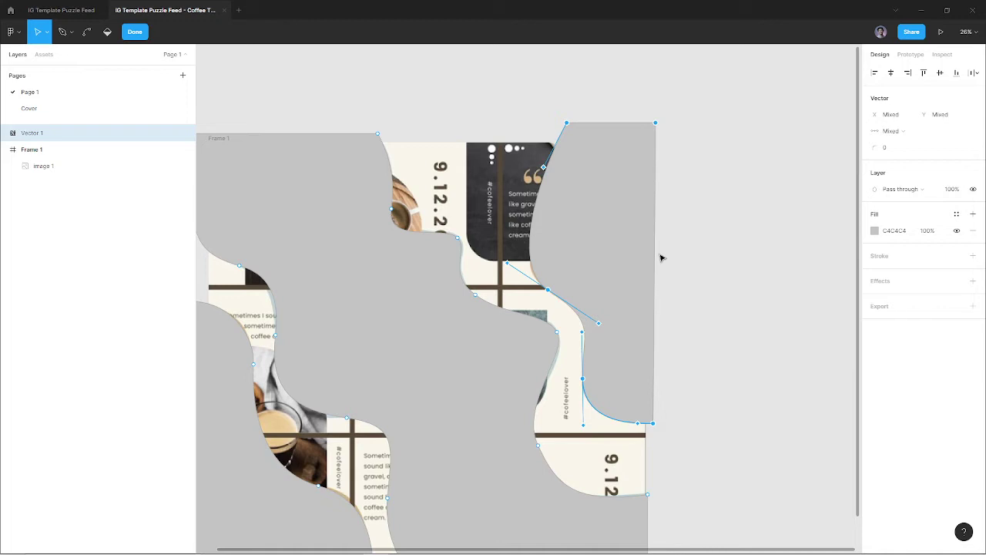
key("ctrl")
scroll(652, 412, "up", 3)
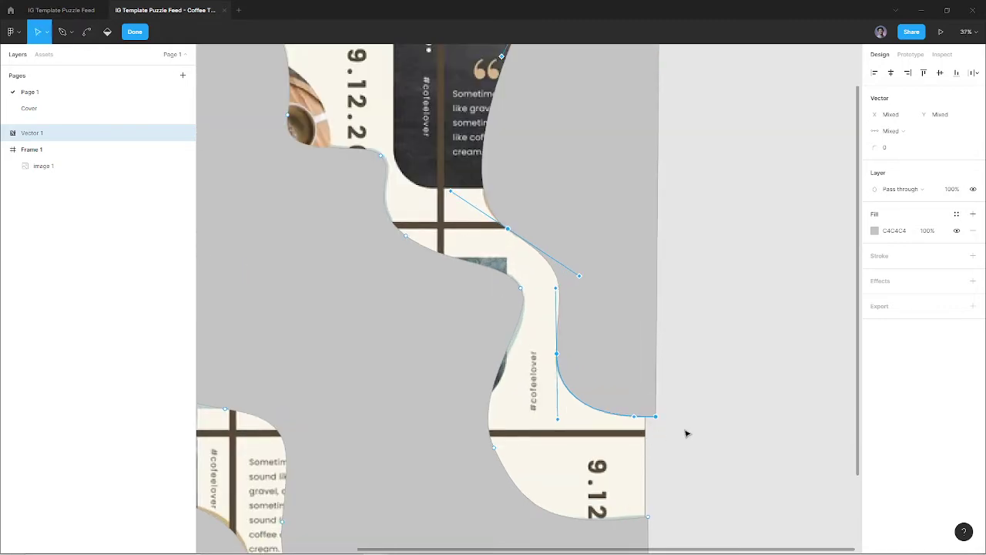
left_click_drag(695, 436, 546, 331)
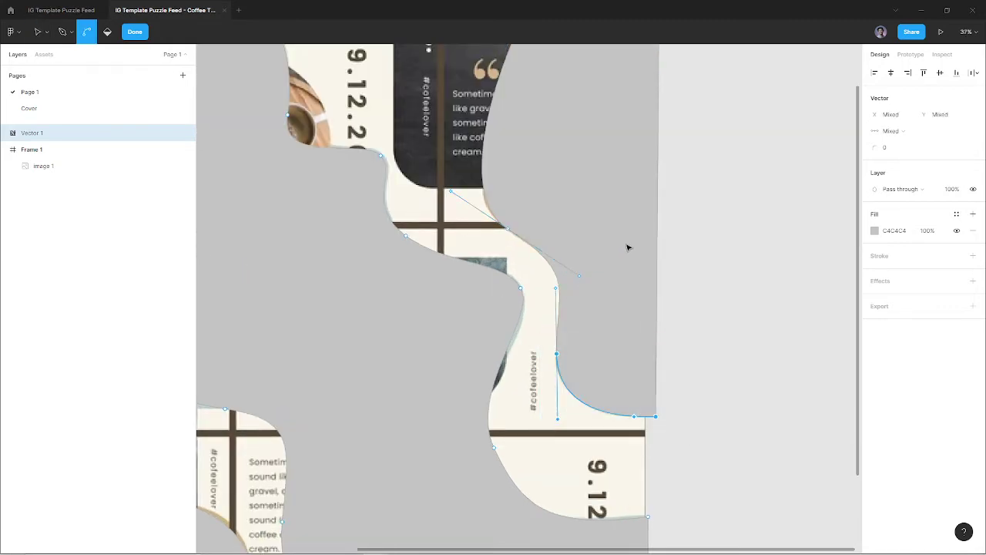
Select the right piece's top and remaining bottom points and delete them.
scroll(628, 248, "up", 4)
left_click_drag(731, 105, 454, 405)
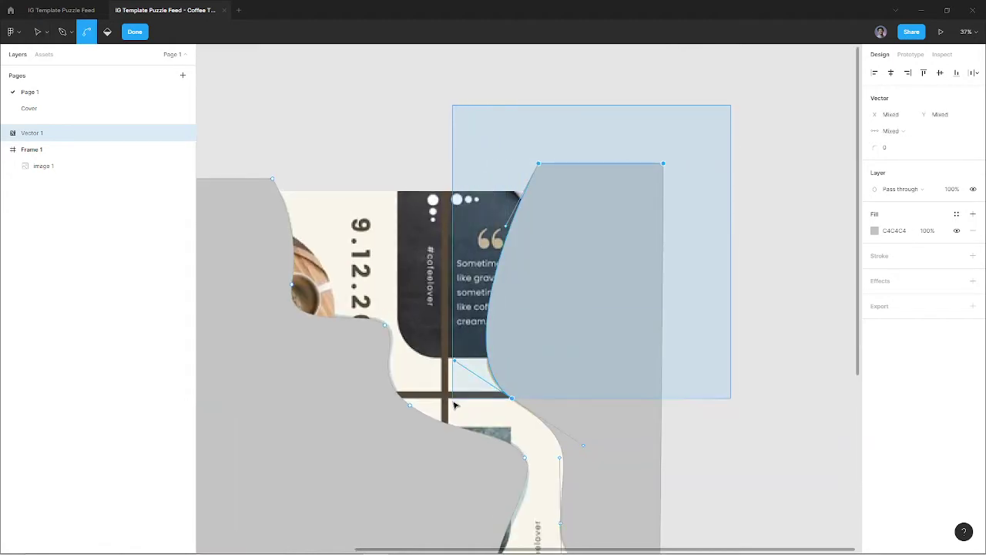
scroll(579, 461, "up", 5)
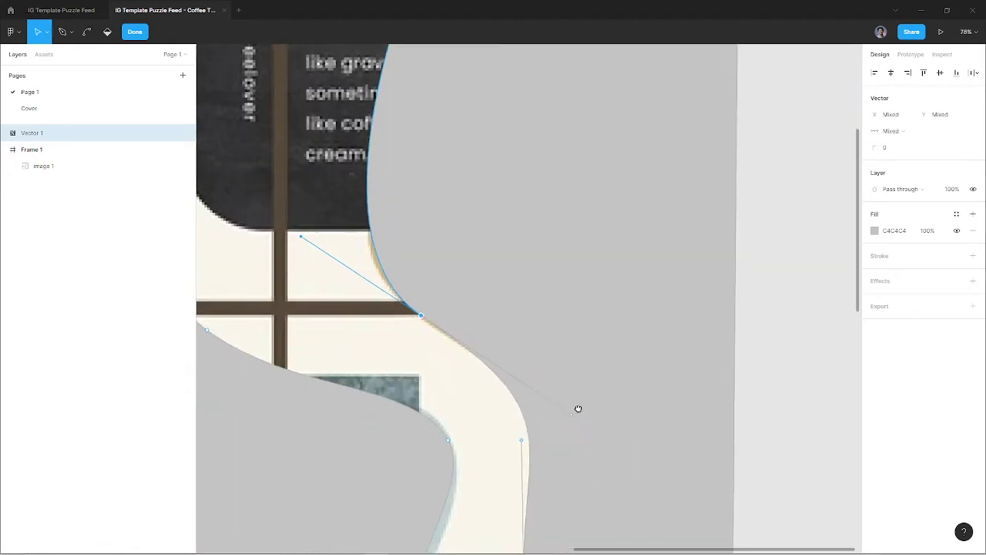
scroll(578, 408, "down", 2)
scroll(539, 358, "down", 3)
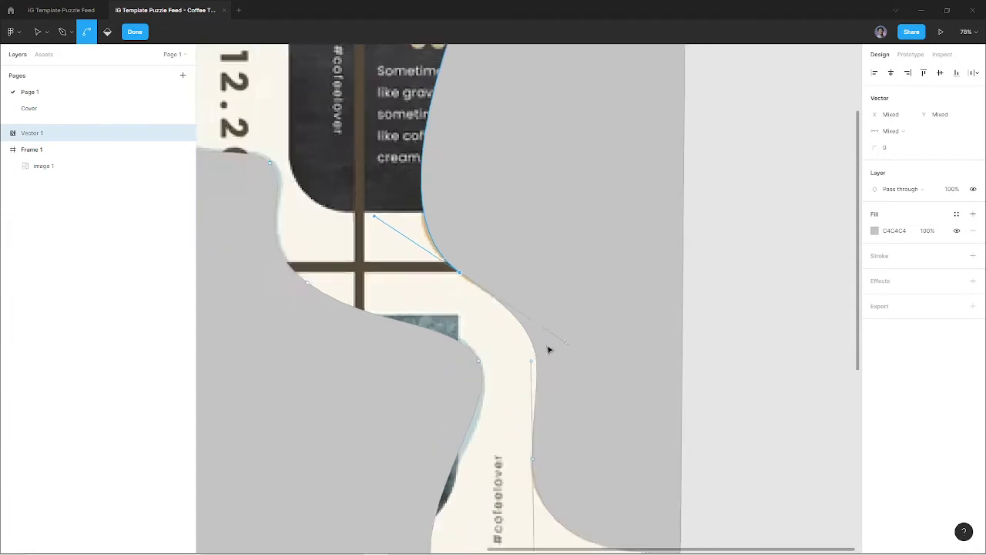
scroll(548, 351, "down", 2)
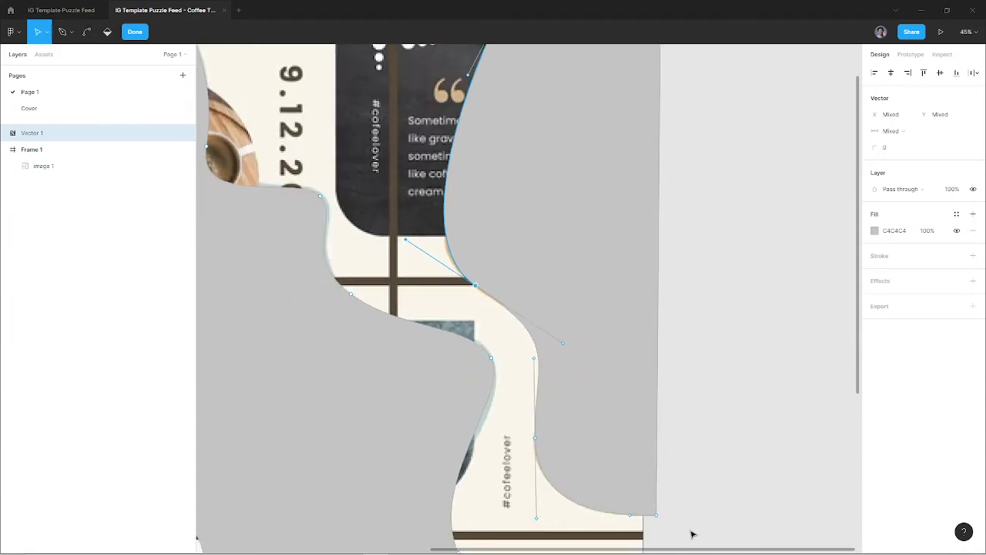
left_click_drag(692, 533, 518, 434)
scroll(636, 308, "down", 1)
key("Delete")
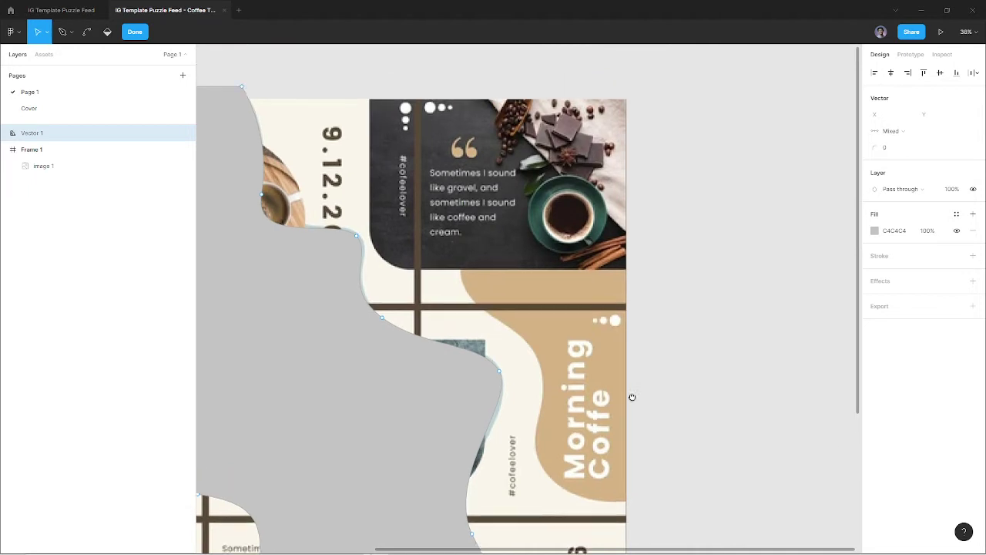
scroll(632, 396, "up", 5)
scroll(632, 397, "right", 3)
Exit point editing and paste the cut-out piece as a new Vector 2.
key("Escape")
scroll(622, 311, "down", 3)
key("Escape")
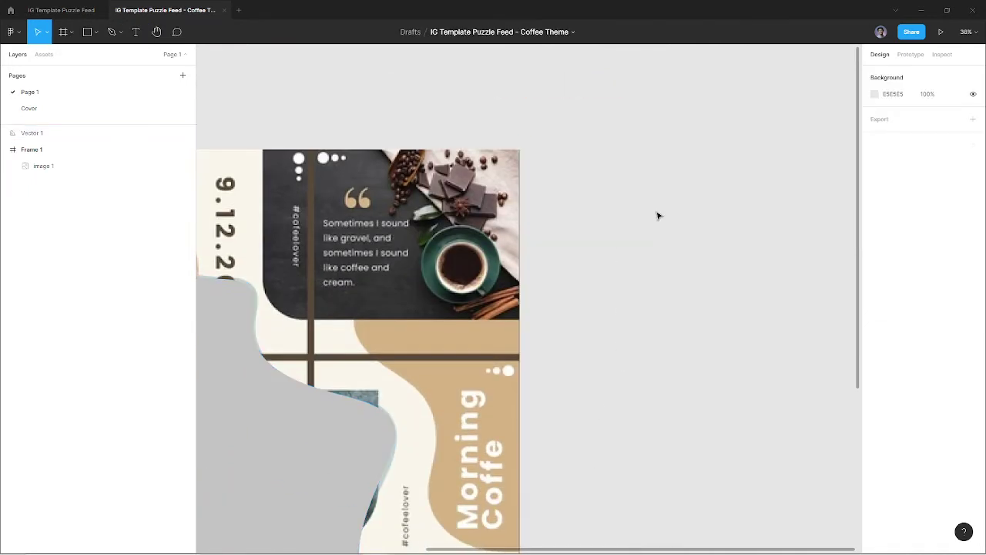
key("ctrl+v")
scroll(517, 539, "up", 2)
scroll(506, 403, "up", 3)
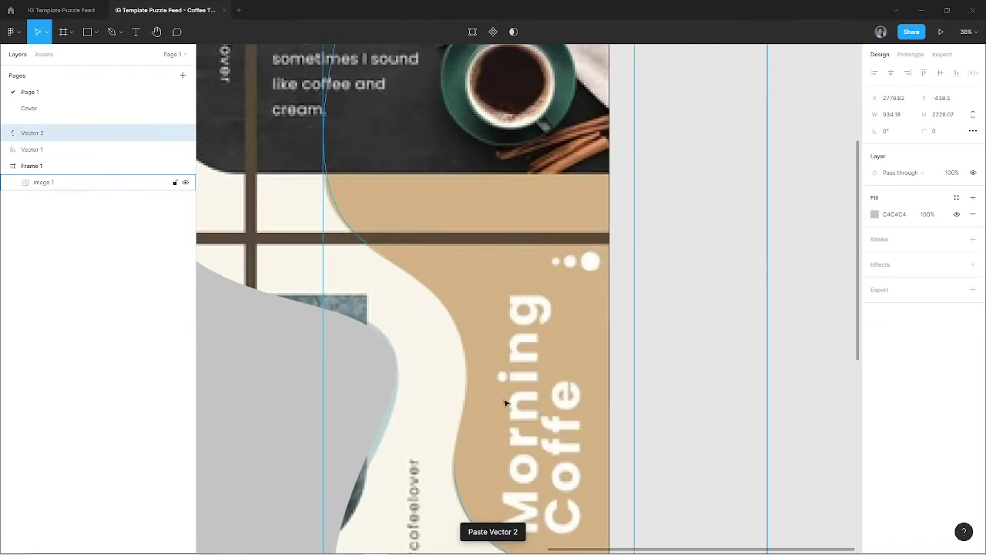
Stretch and restore Vector 2's width, then delete it and select Vector 1.
left_click(455, 473)
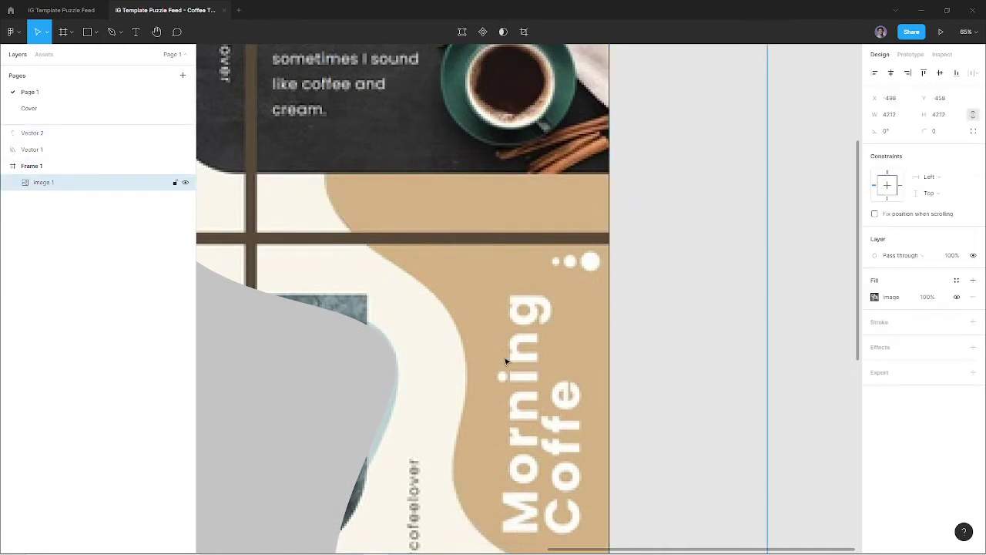
key("Escape")
key("ctrl+z")
key("ctrl+z")
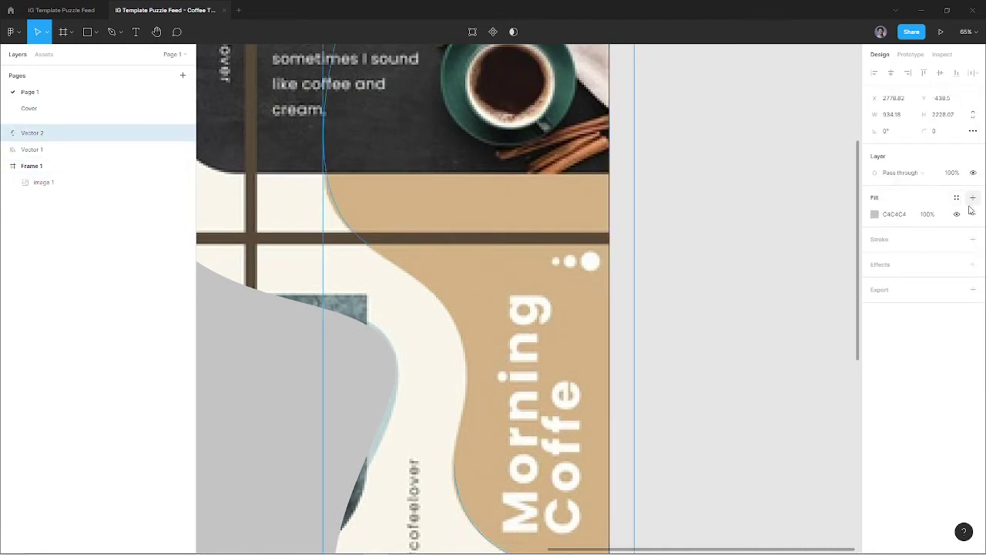
scroll(553, 281, "down", 3)
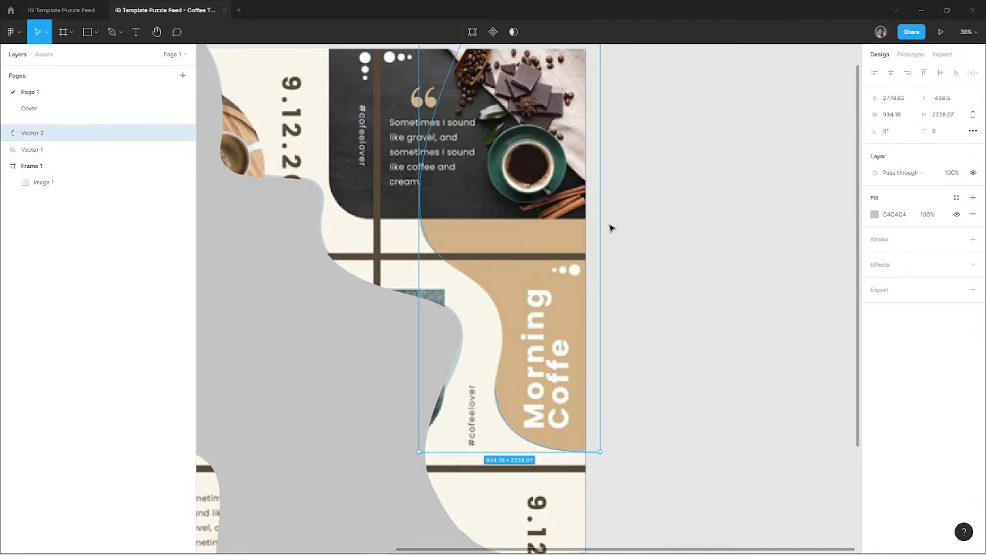
left_click_drag(601, 223, 802, 239)
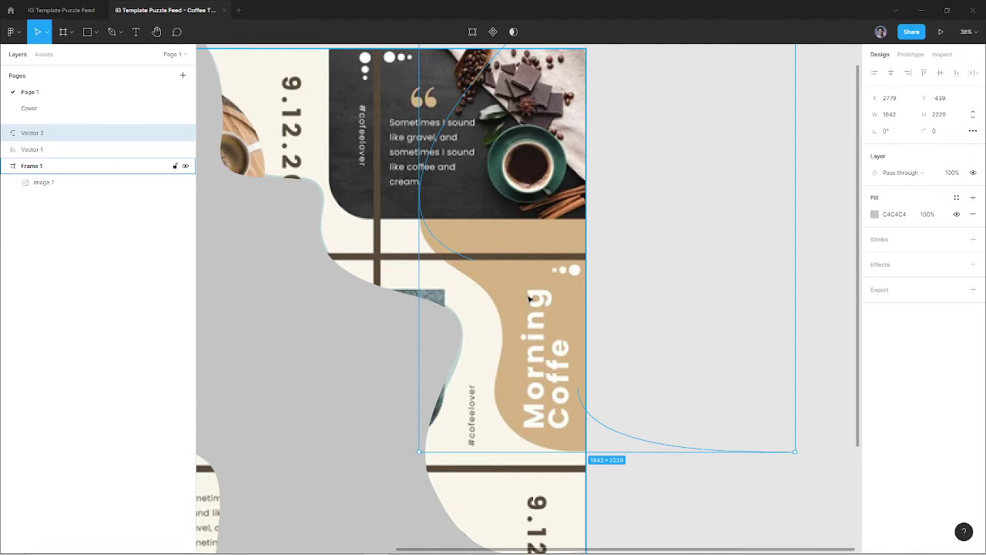
left_click_drag(796, 452, 600, 452)
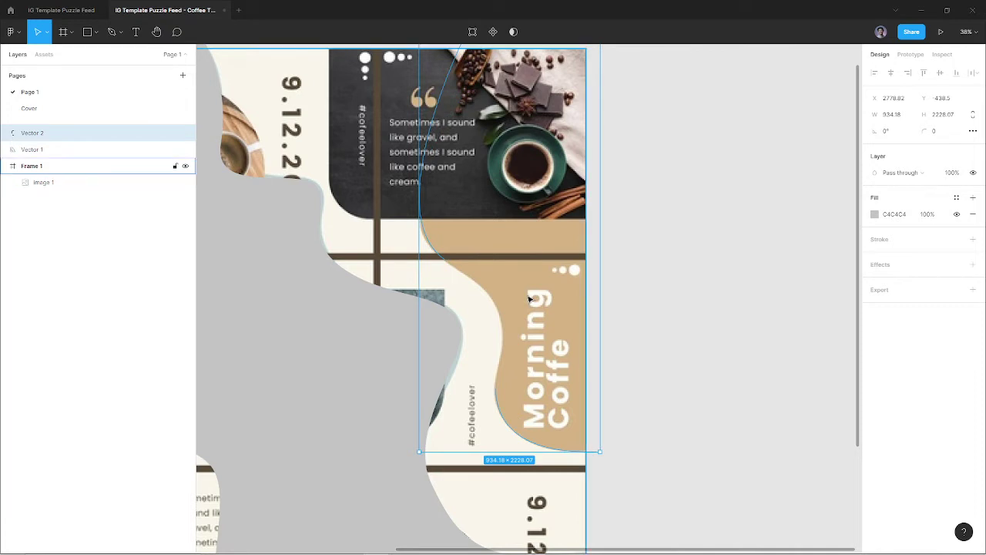
key("Delete")
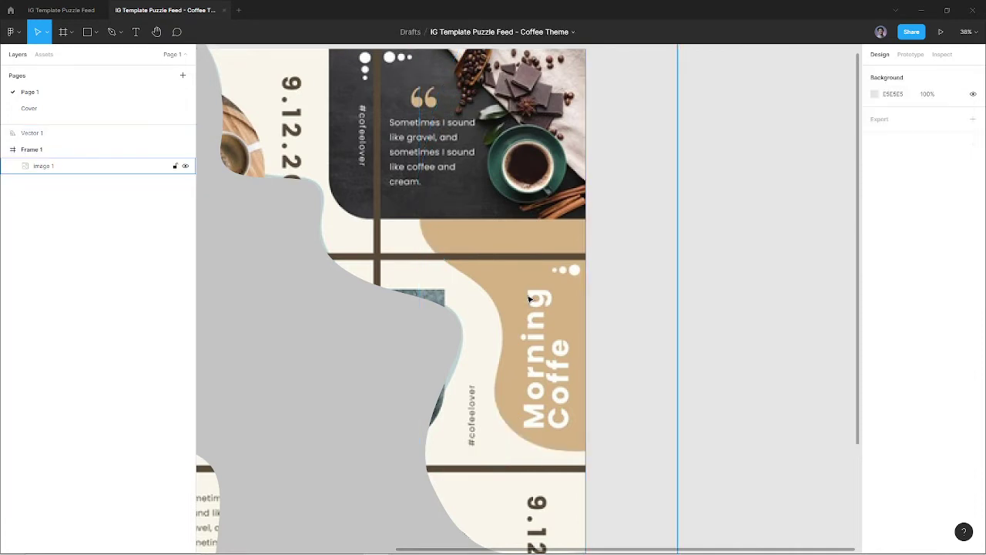
left_click(530, 298)
Enter Vector 1's point editing and marquee-select the right-hand piece's nodes.
double_click(530, 298)
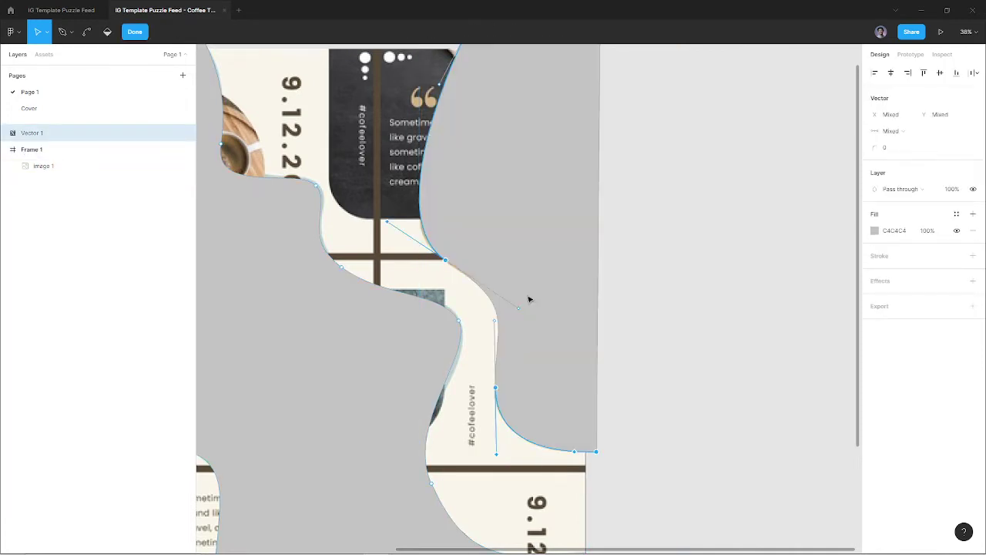
scroll(537, 302, "up", 2)
mouse_move(638, 518)
left_mouse_down()
mouse_move(503, 326)
mouse_move(509, 61)
left_mouse_up()
left_click_drag(507, 162, 551, 236)
mouse_move(442, 78)
left_mouse_down()
mouse_move(527, 172)
mouse_move(545, 223)
left_mouse_up()
left_click_drag(431, 329, 520, 375)
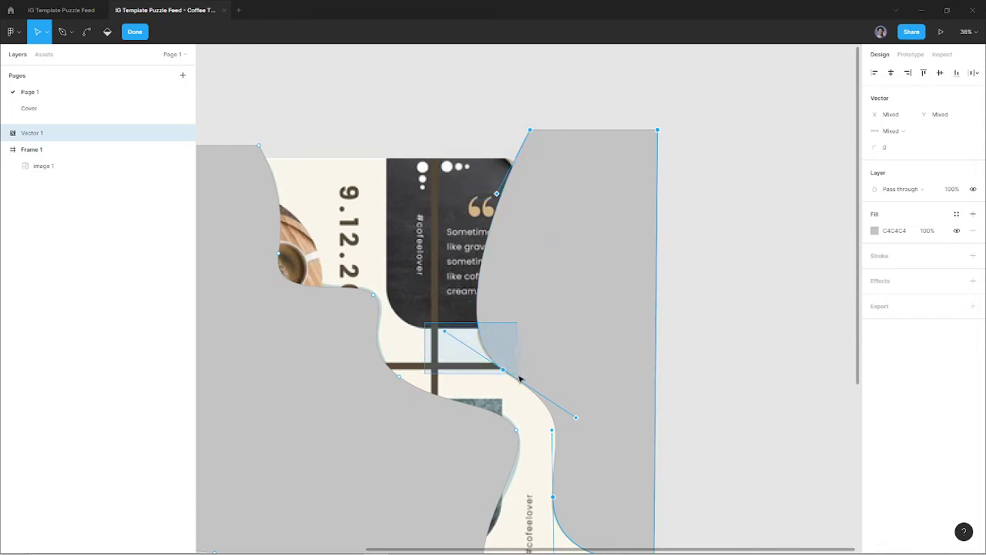
scroll(609, 332, "down", 3)
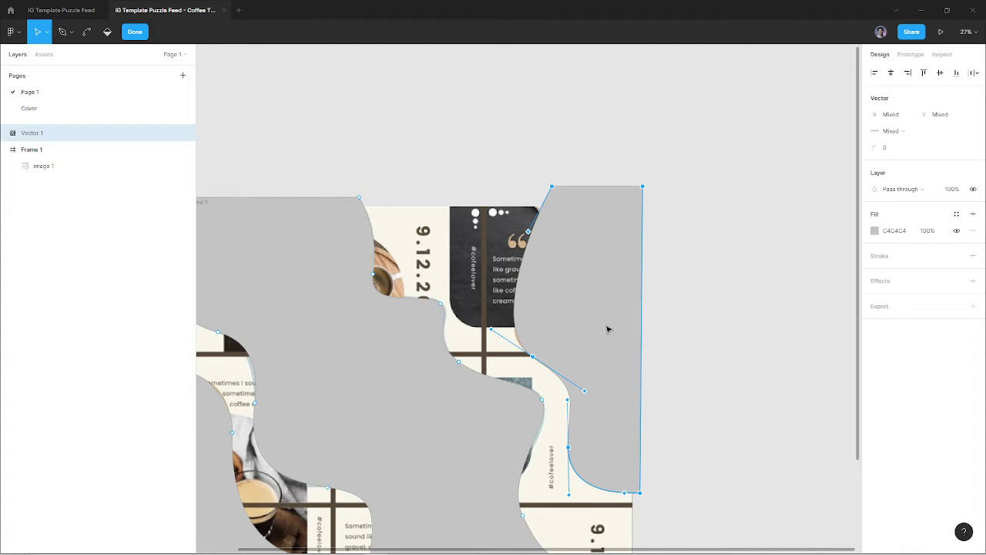
key("ctrl")
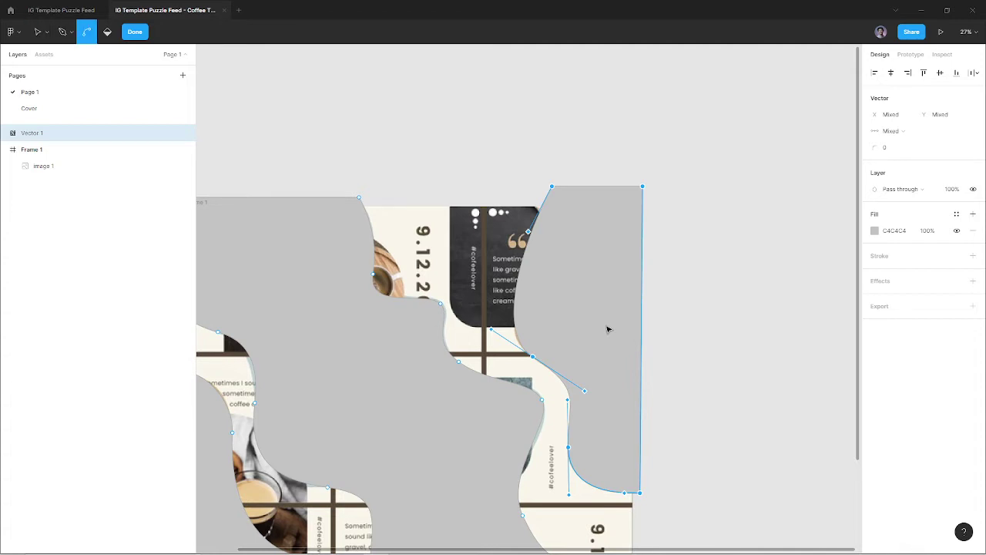
Cut the selected nodes and paste them as a separate Vector 2 layer.
key("ctrl+BackSpace")
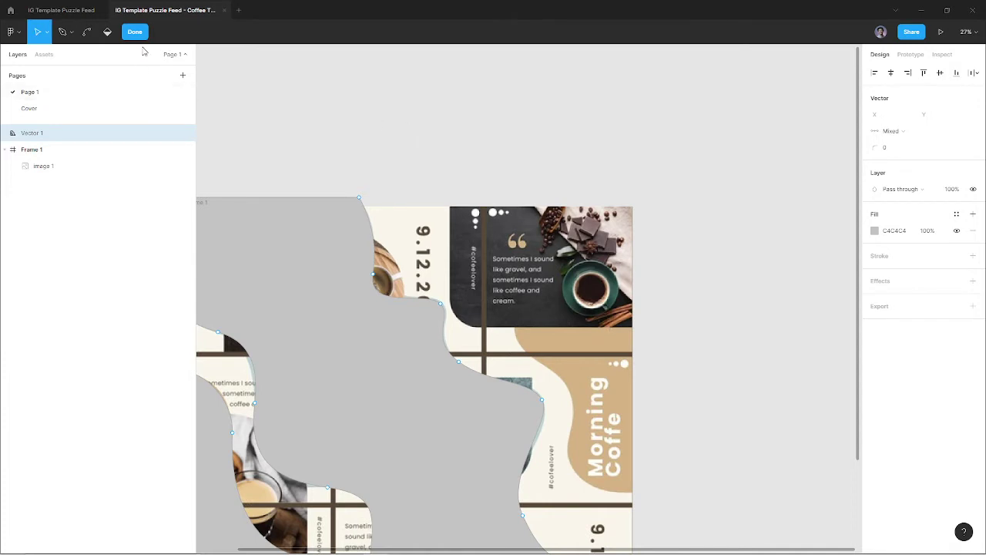
left_click(137, 34)
left_click(379, 92)
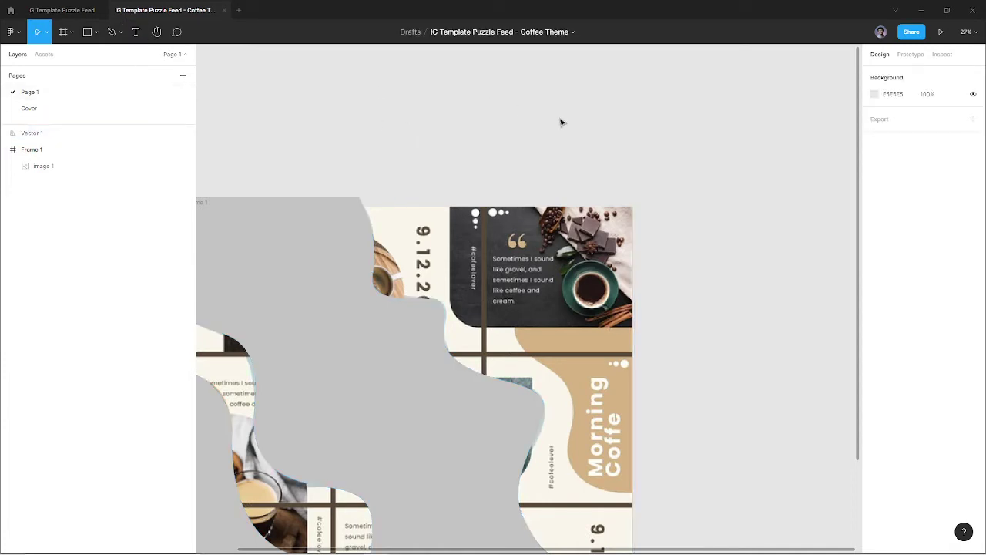
key("ctrl+v")
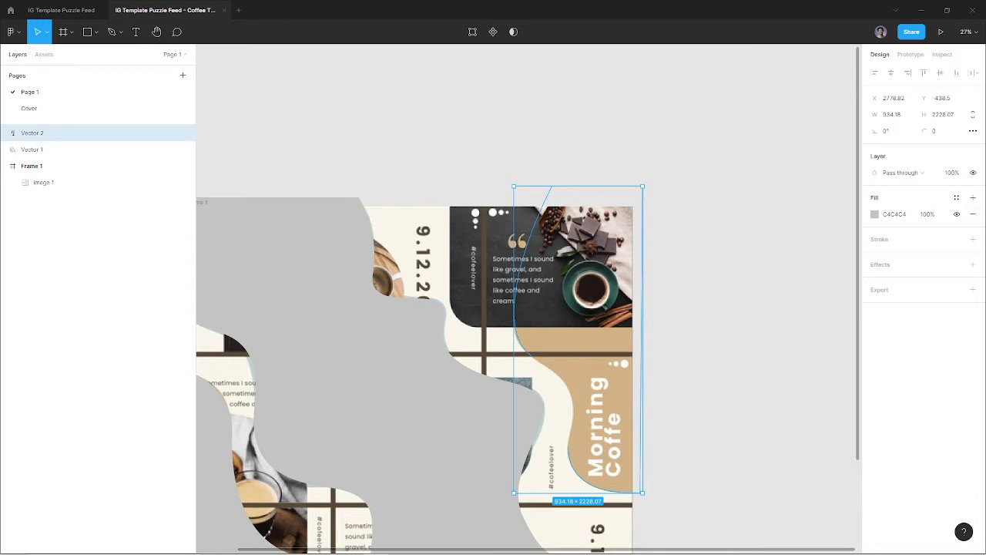
Toggle Vector 2's fill off and on, then move it right to X 3954, Y 476.
left_click(974, 214)
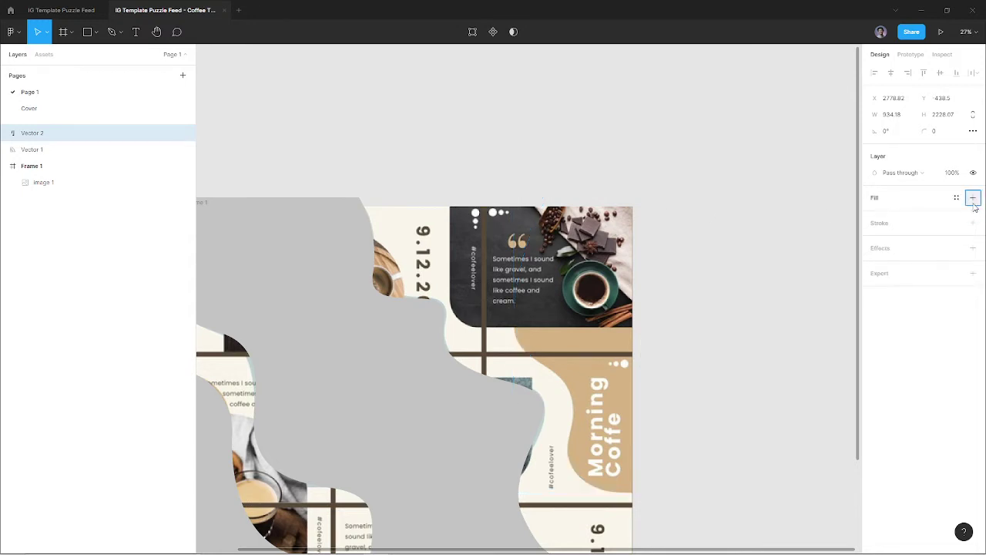
left_click(973, 197)
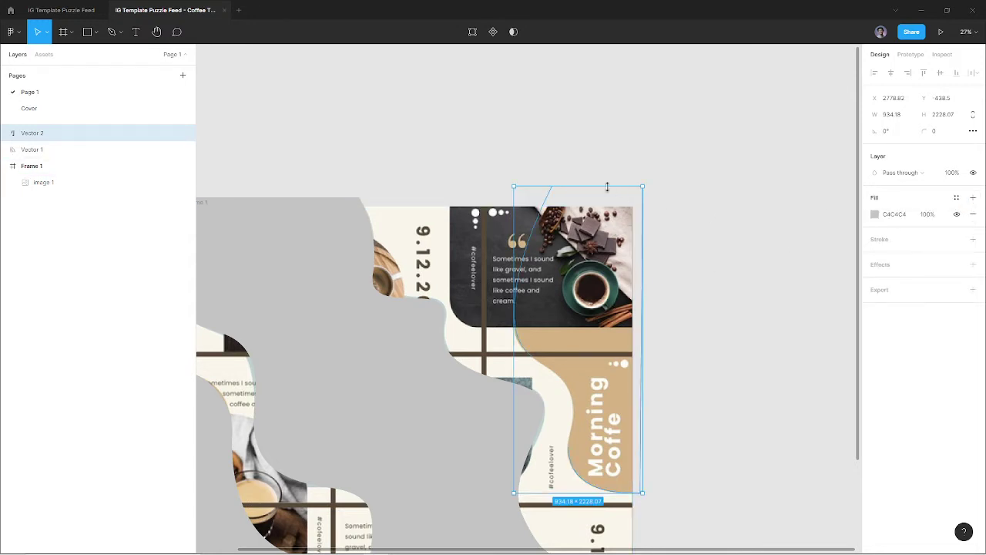
left_click_drag(542, 210, 703, 205)
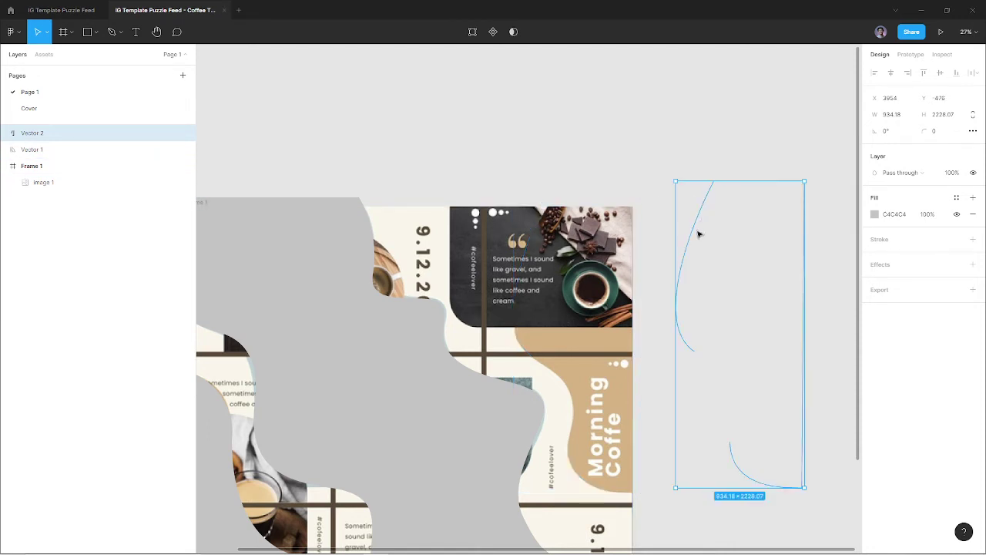
scroll(697, 384, "up", 3)
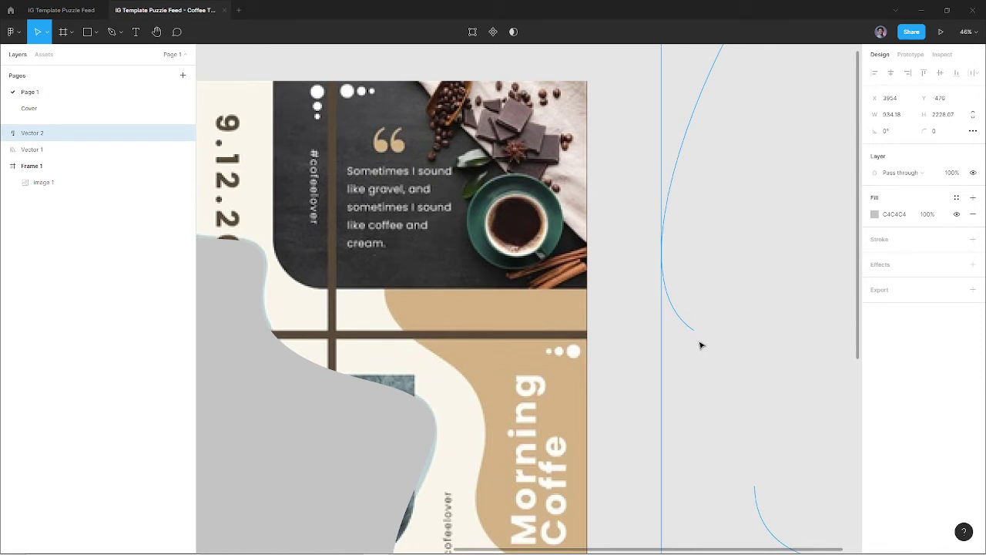
Undo the pasted right-hand piece and its move, restoring the whole puzzle vector.
key("ctrl+z")
key("ctrl+z")
key("ctrl+z")
key("ctrl+z")
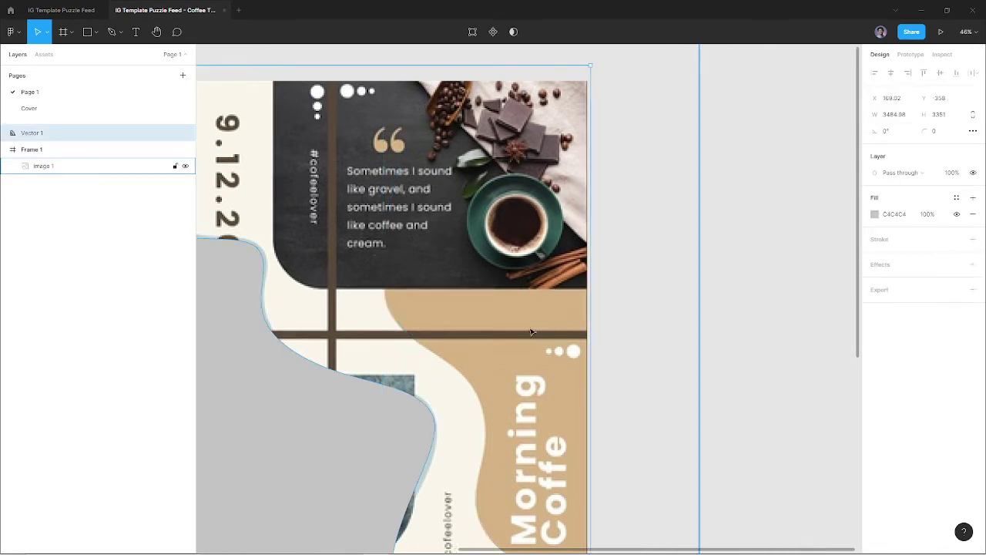
key("ctrl+z")
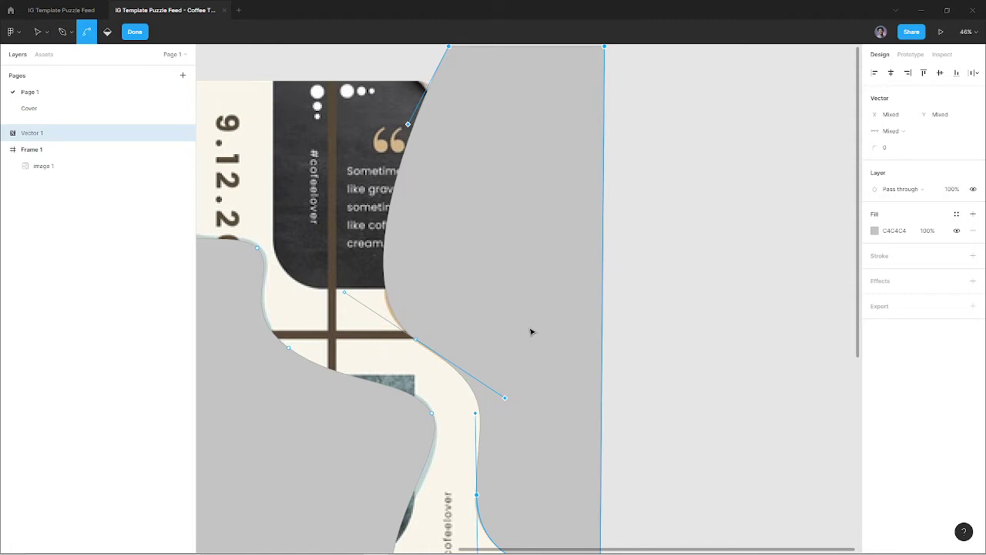
scroll(531, 332, "up", 2)
scroll(531, 332, "left", 2)
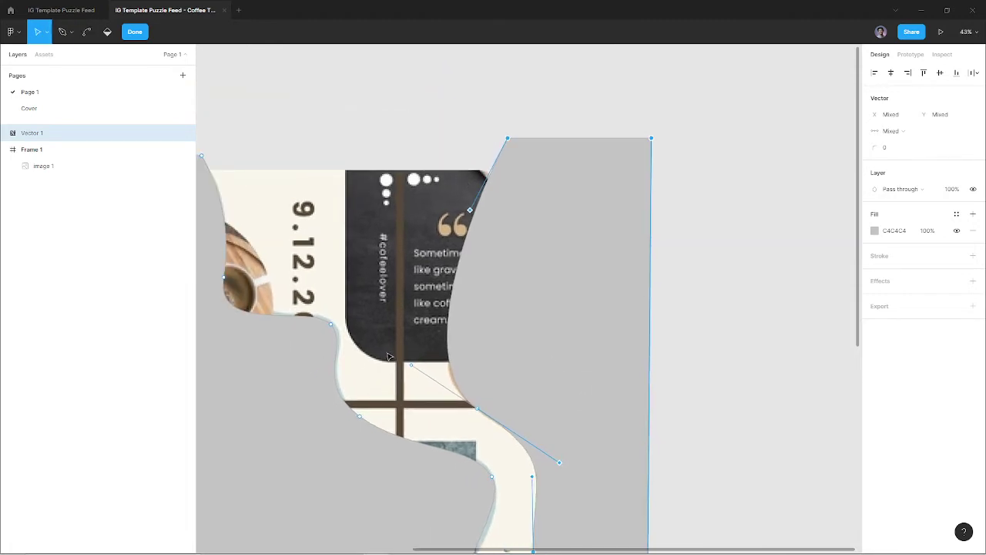
left_click_drag(386, 342, 498, 417)
scroll(535, 284, "down", 3)
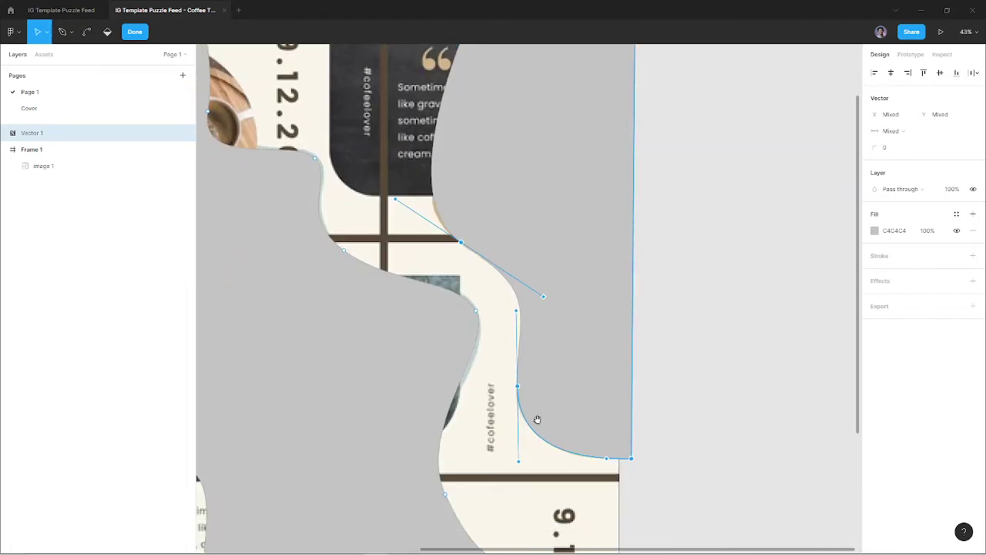
scroll(621, 463, "up", 2)
scroll(619, 463, "up", 2)
scroll(609, 467, "up", 2)
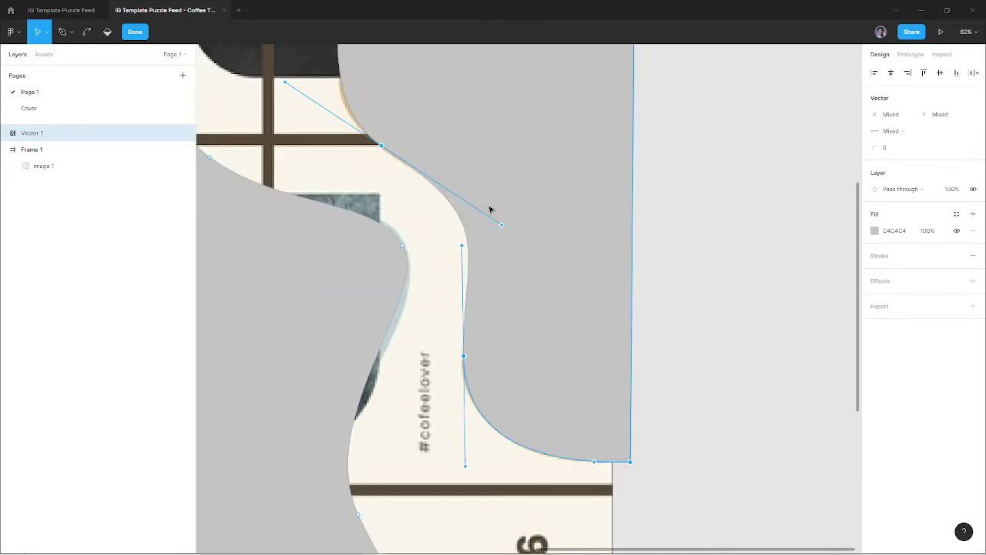
scroll(443, 247, "up", 5)
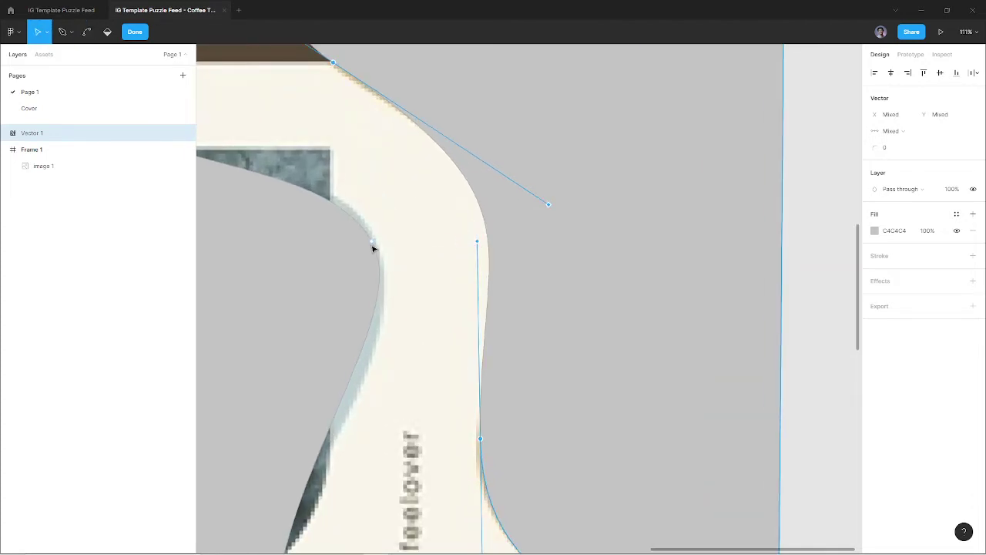
key("ctrl")
scroll(374, 245, "up", 5)
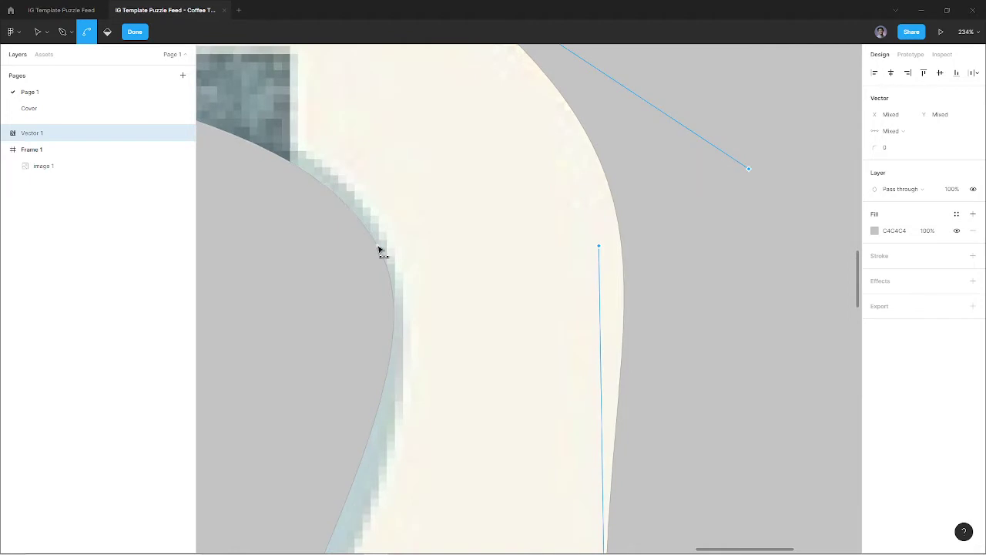
scroll(380, 251, "down", 5)
scroll(381, 250, "down", 5)
scroll(431, 259, "down", 5)
scroll(480, 299, "up", 2)
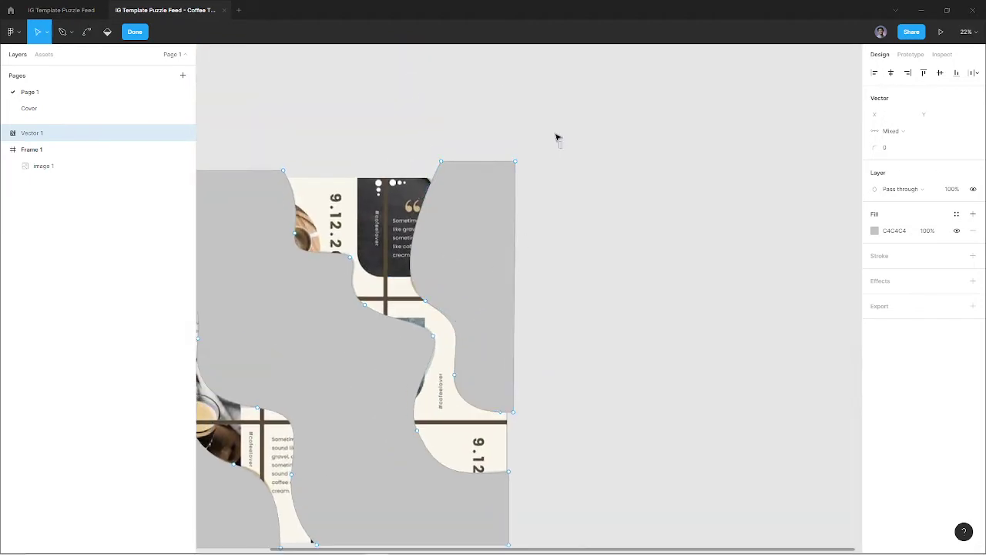
Select the right-hand piece's points, pull them away, and delete them from Vector 1.
mouse_move(562, 149)
left_mouse_down()
mouse_move(406, 293)
mouse_move(408, 306)
left_mouse_up()
left_click_drag(559, 441, 451, 303)
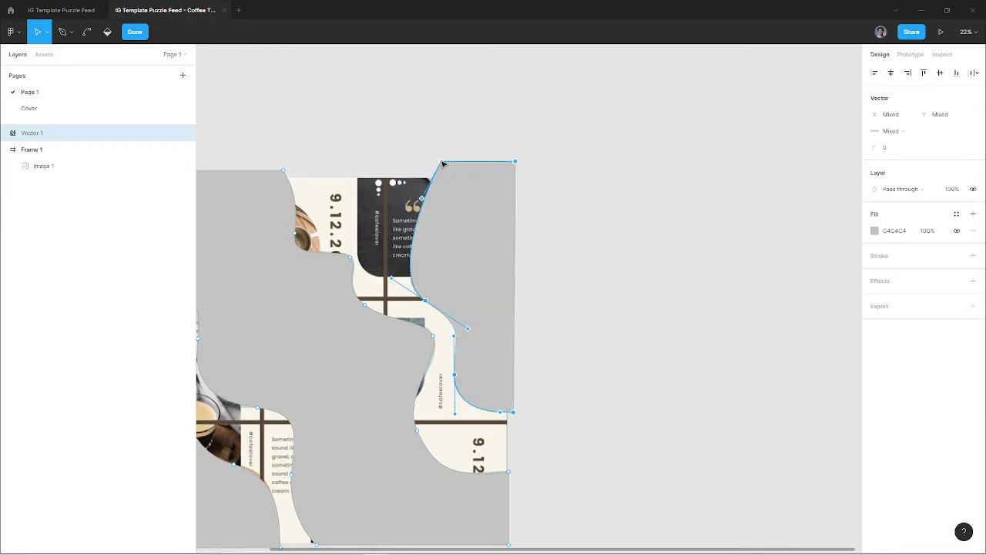
left_click_drag(443, 163, 638, 179)
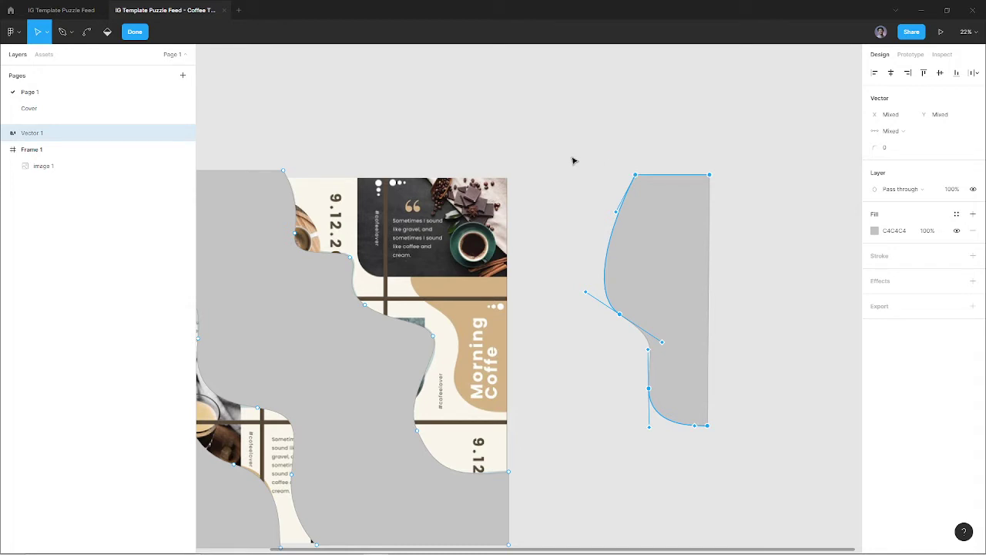
left_click_drag(573, 160, 779, 474)
key("ctrl")
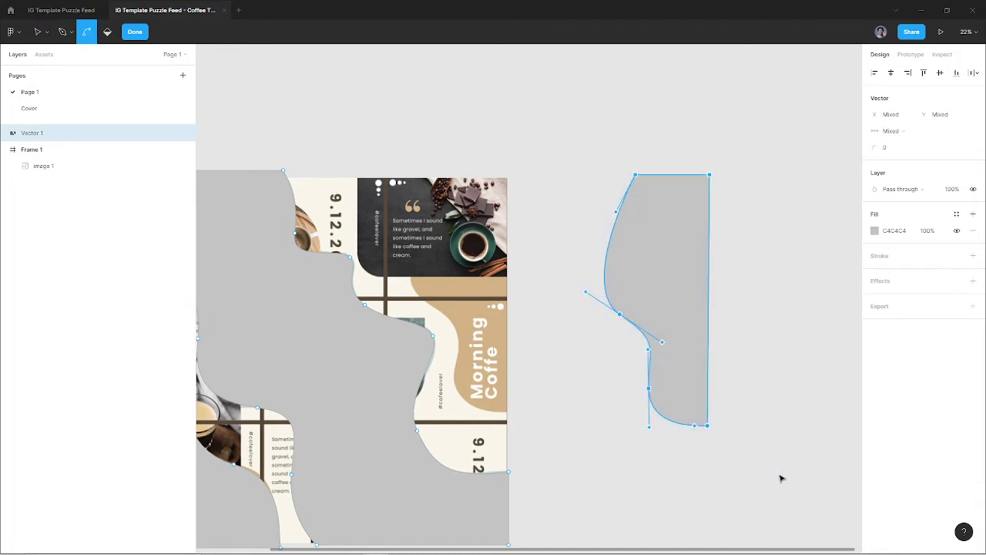
key("Delete")
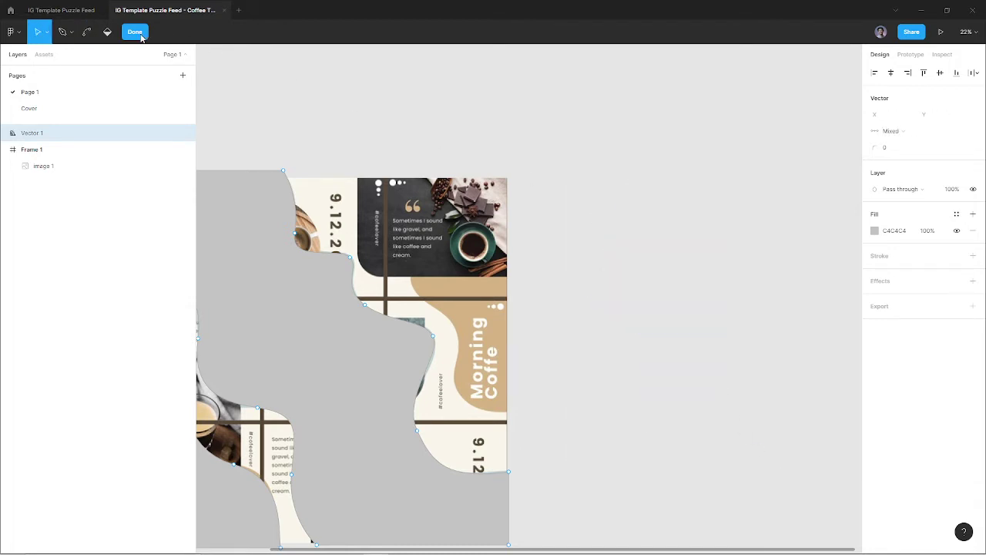
left_click(141, 38)
left_click(671, 191)
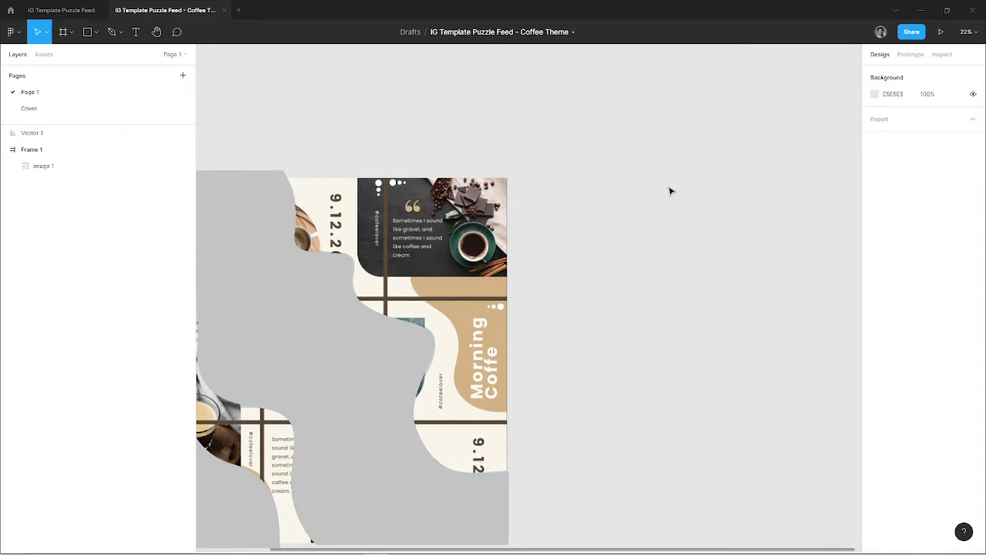
Paste the cut piece as Vector 2 and fill it with tan sampled from the coffee design.
key("ctrl+v")
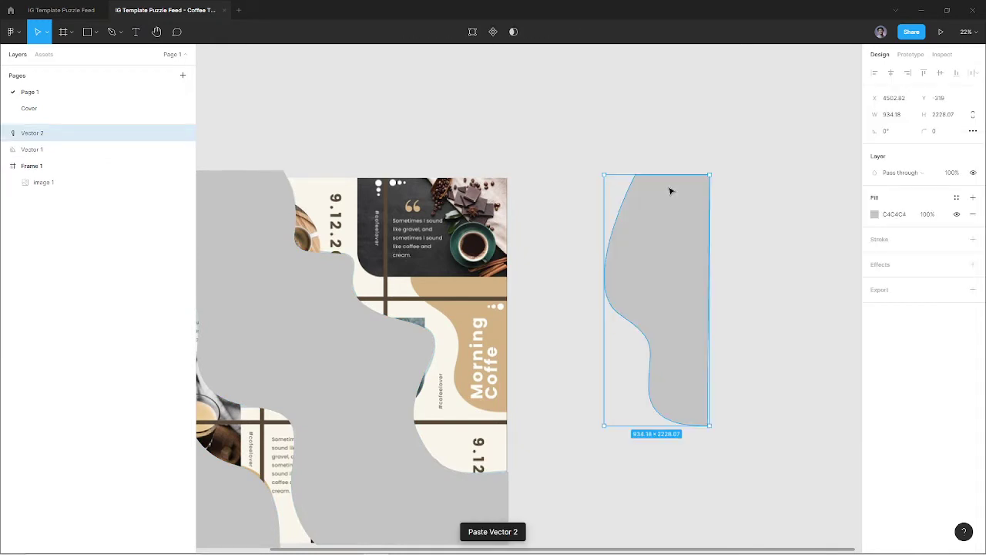
left_click(876, 214)
left_click(753, 370)
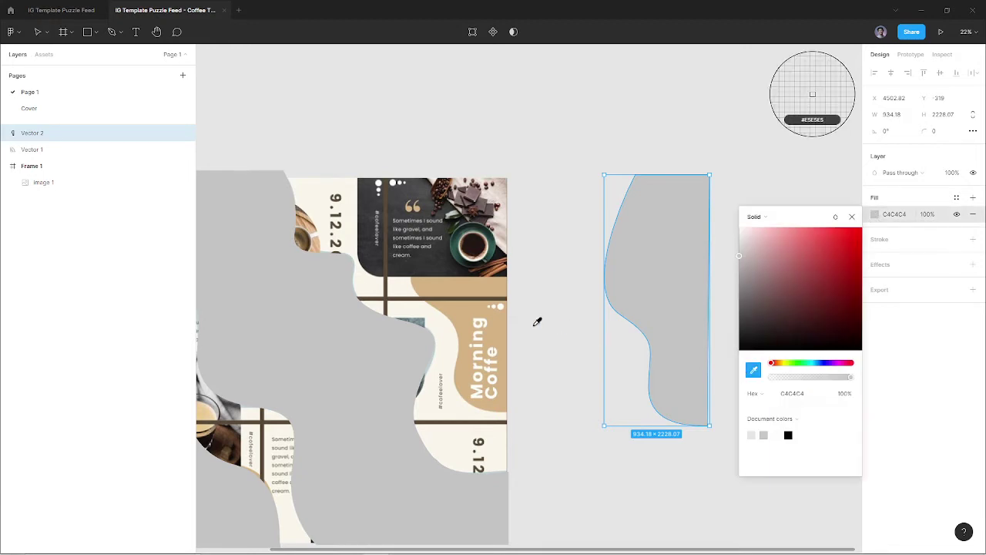
left_click(473, 282)
left_click(563, 137)
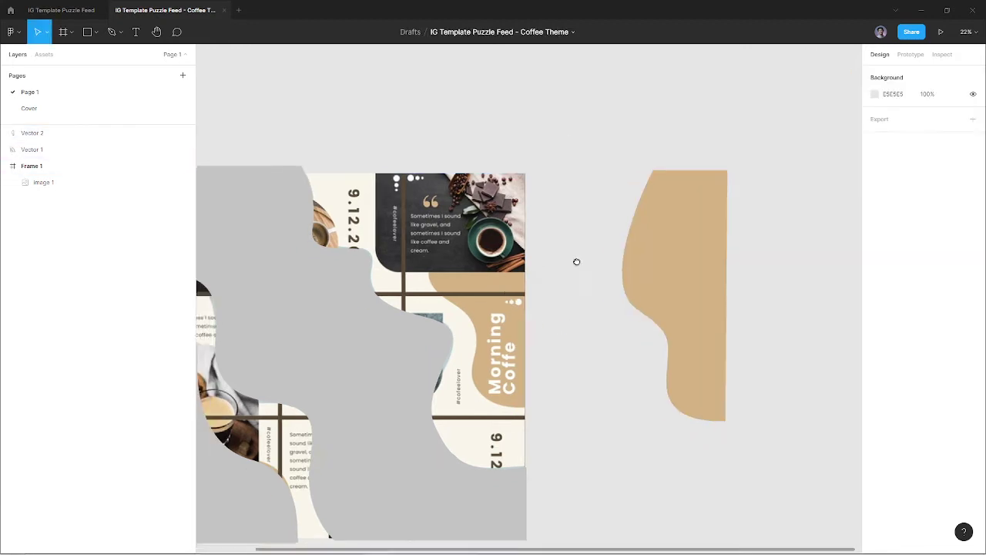
Select the puzzle-shaped Vector 1 on the canvas.
scroll(535, 283, "left", 5)
scroll(535, 282, "down", 2)
scroll(535, 282, "left", 3)
left_click(550, 298)
In Vector 1's point editing, select the anchor points of the lower-left lobe.
double_click(493, 281)
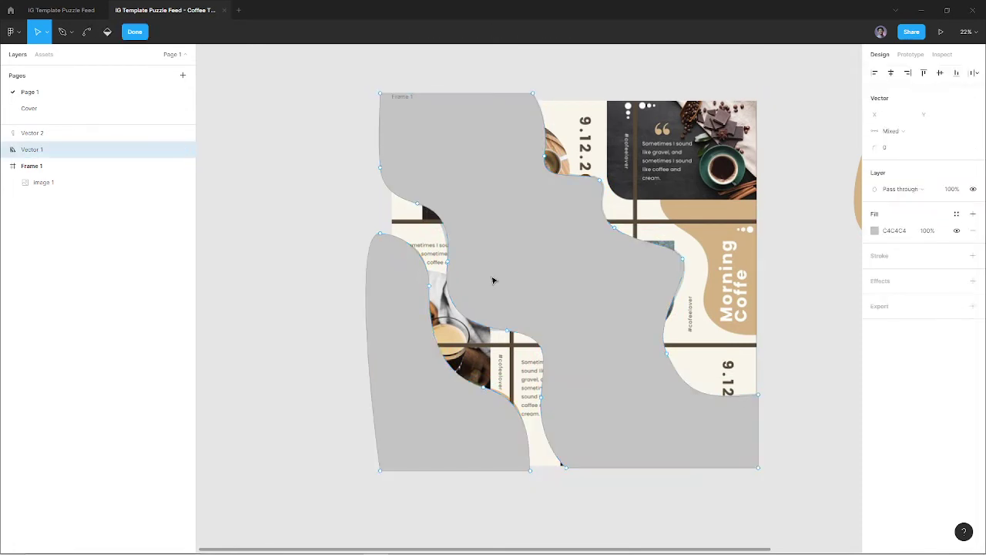
left_click_drag(354, 224, 414, 520)
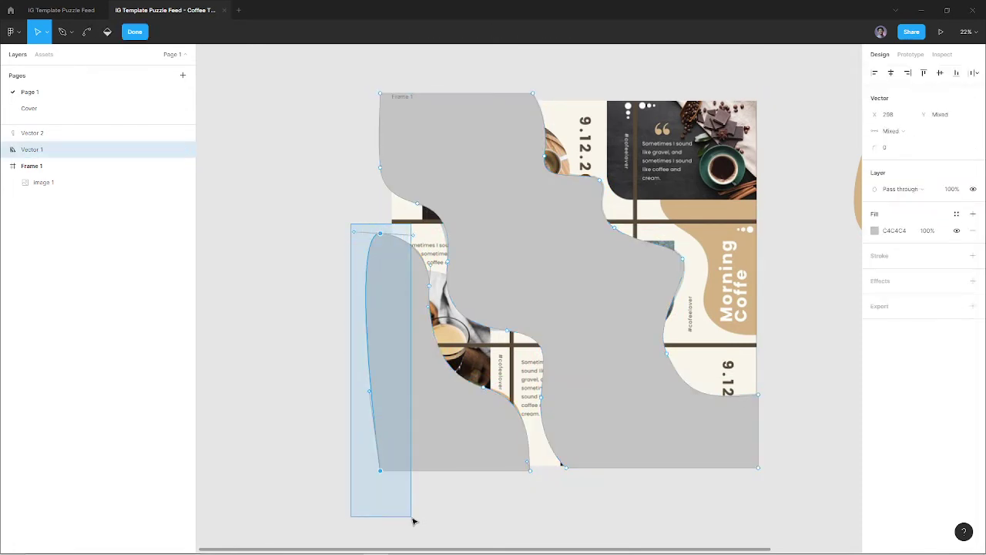
left_click_drag(323, 217, 437, 481)
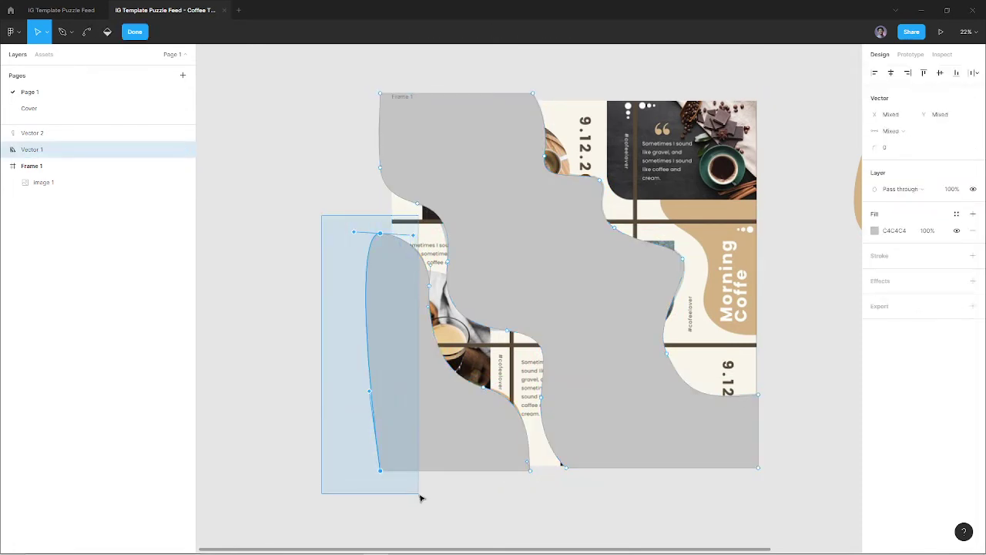
left_click_drag(550, 490, 505, 460, "shift")
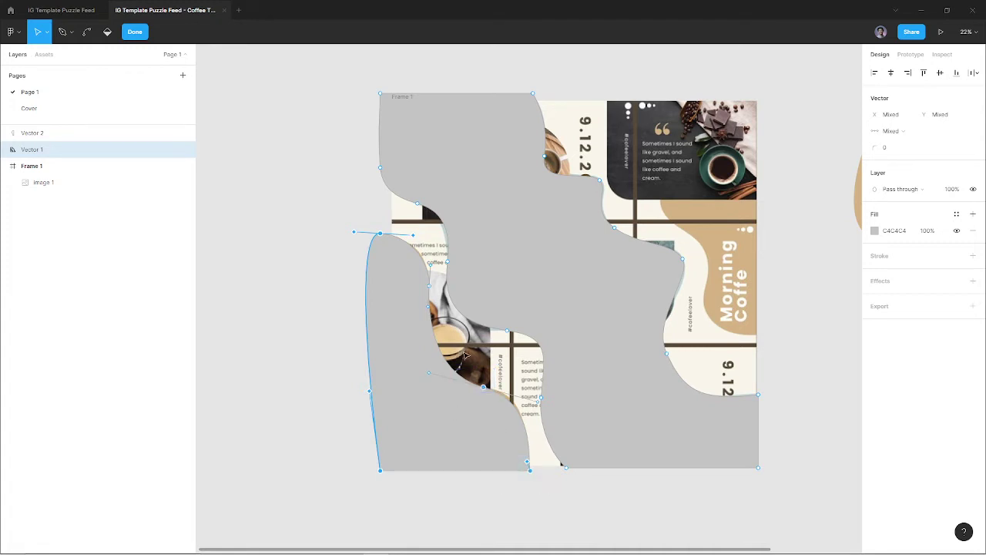
left_click_drag(468, 346, 422, 390)
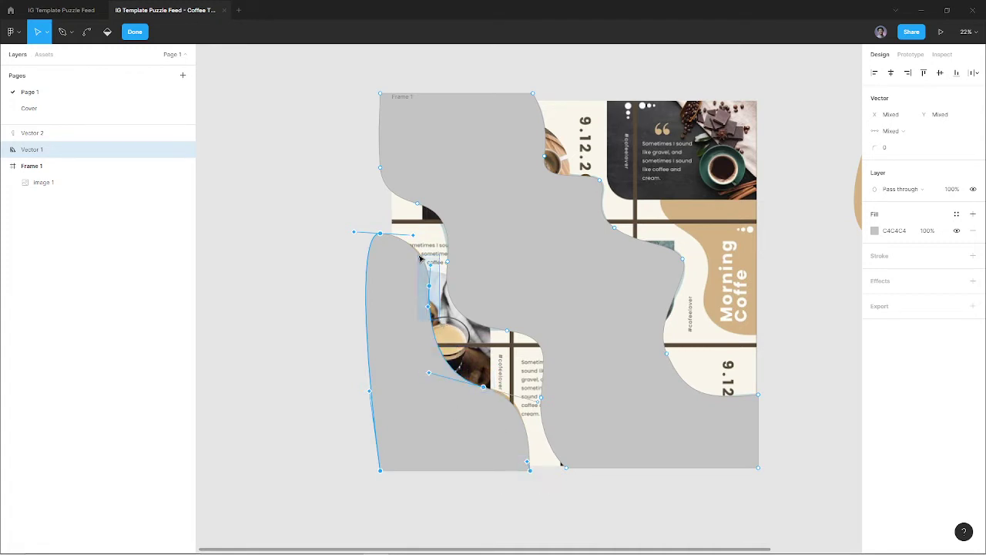
Pull the lower-left lobe apart from the wavy band and delete it.
scroll(560, 434, "up", 10)
scroll(511, 379, "up", 2)
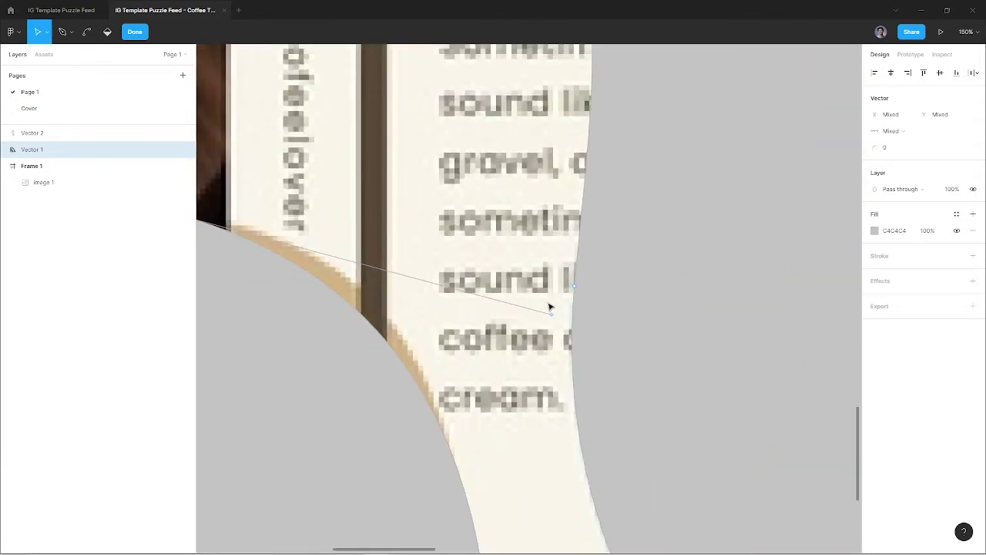
scroll(558, 305, "down", 5)
scroll(493, 323, "down", 5)
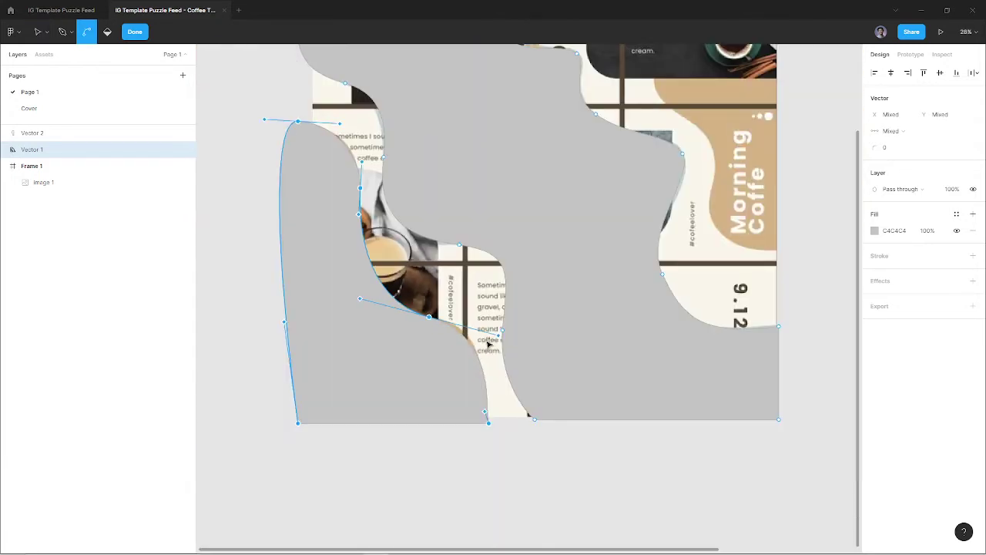
scroll(468, 340, "down", 2)
scroll(416, 370, "down", 2)
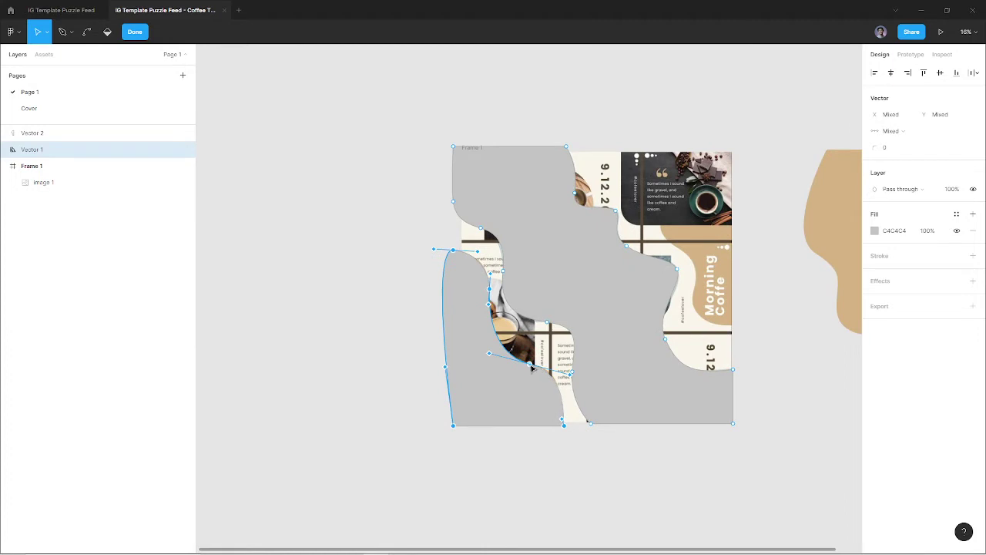
left_click_drag(396, 399, 407, 368)
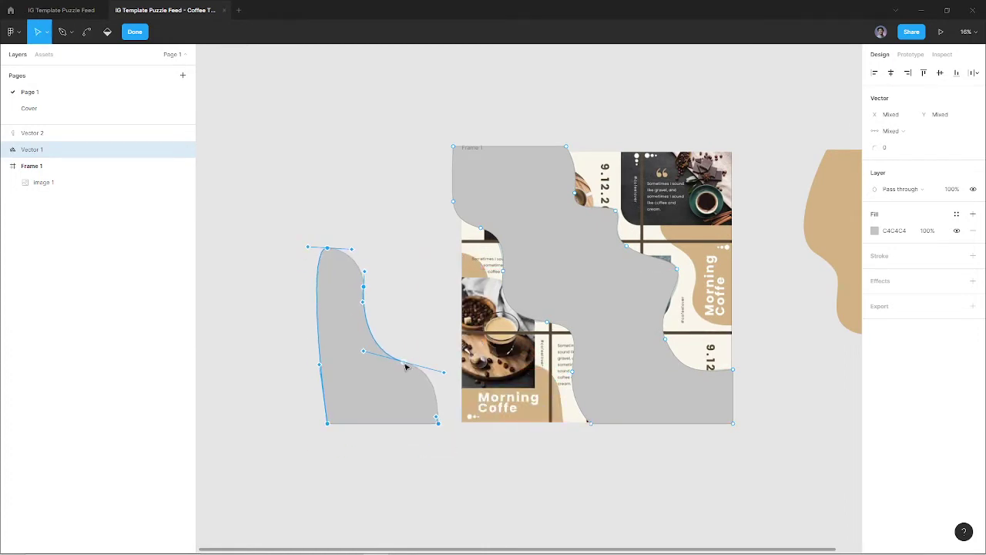
key("Delete")
key("Escape")
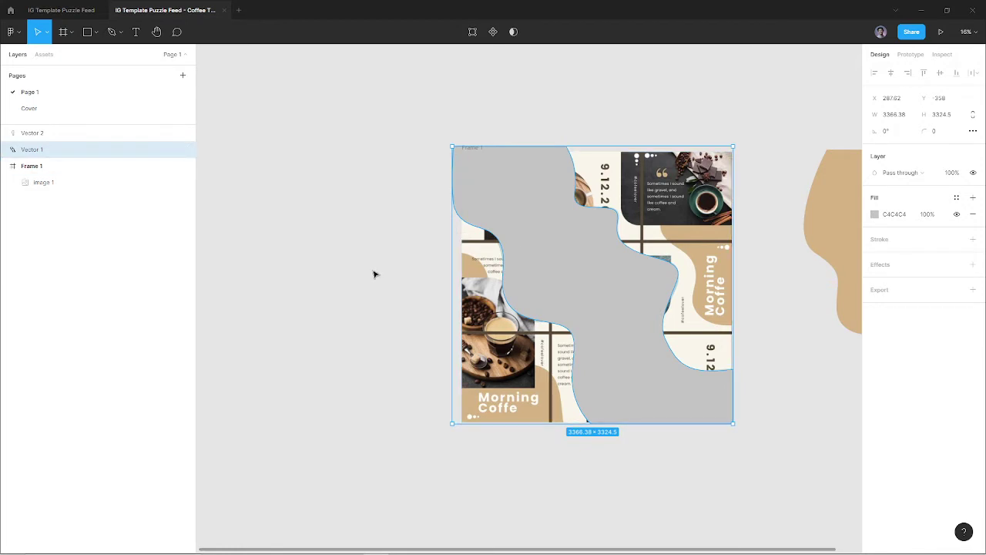
Undo the outline-only paste, restoring the lobe inside the band.
key("ctrl+v")
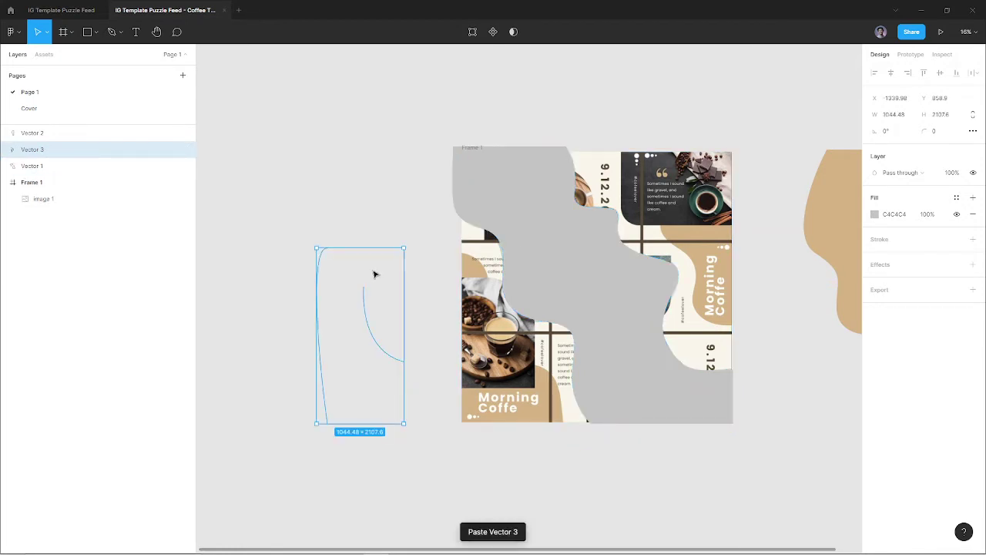
key("ctrl+z")
key("ctrl+z")
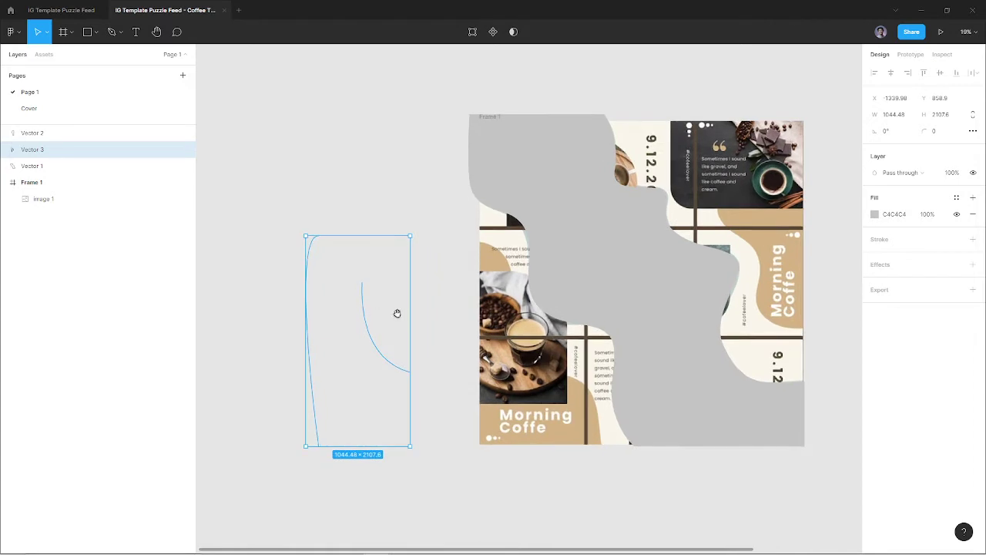
key("ctrl+z")
key("ctrl+z")
key("ctrl+z")
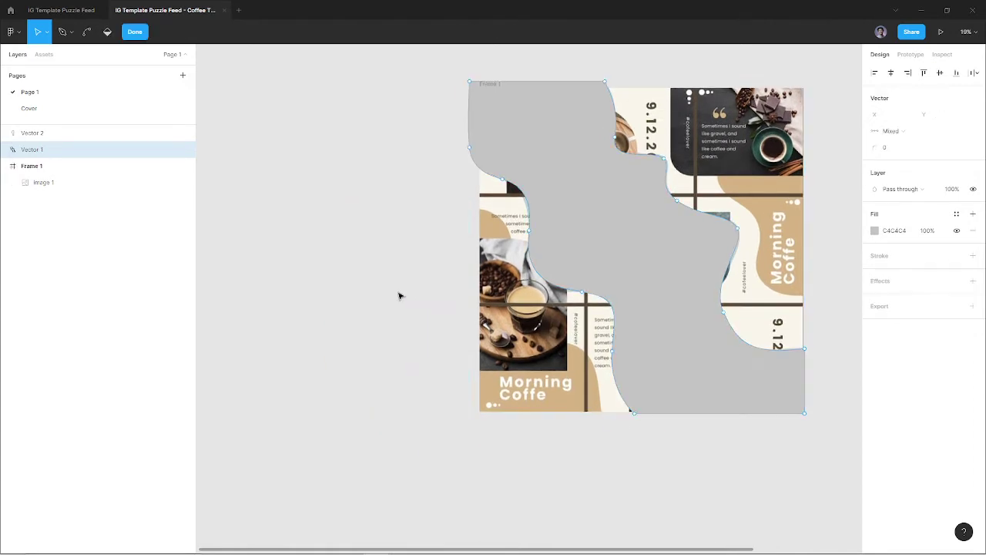
key("ctrl+z")
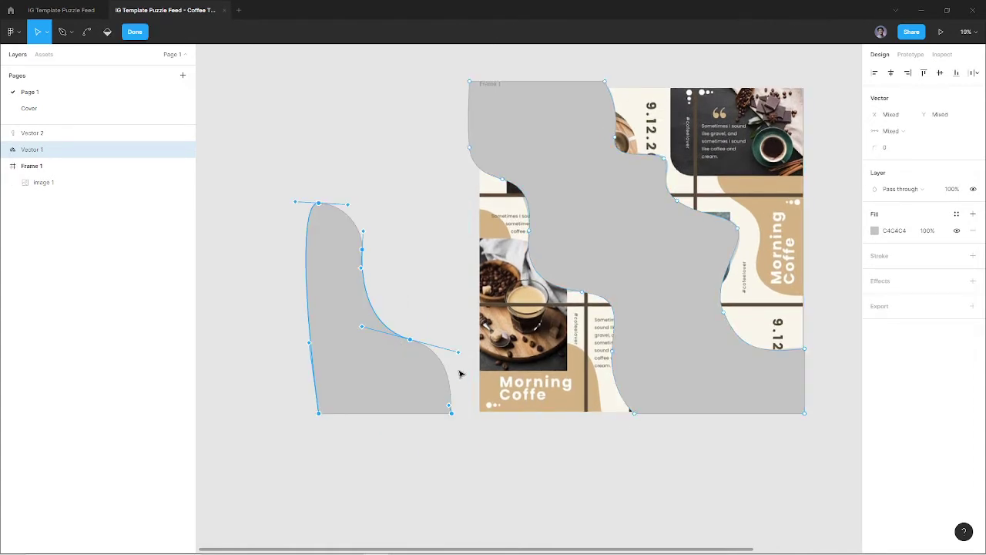
scroll(397, 282, "left", 3)
scroll(397, 282, "up", 2)
Cut the lobe's points out of the band and paste it as a separate filled Vector 3.
left_click_drag(325, 214, 527, 467)
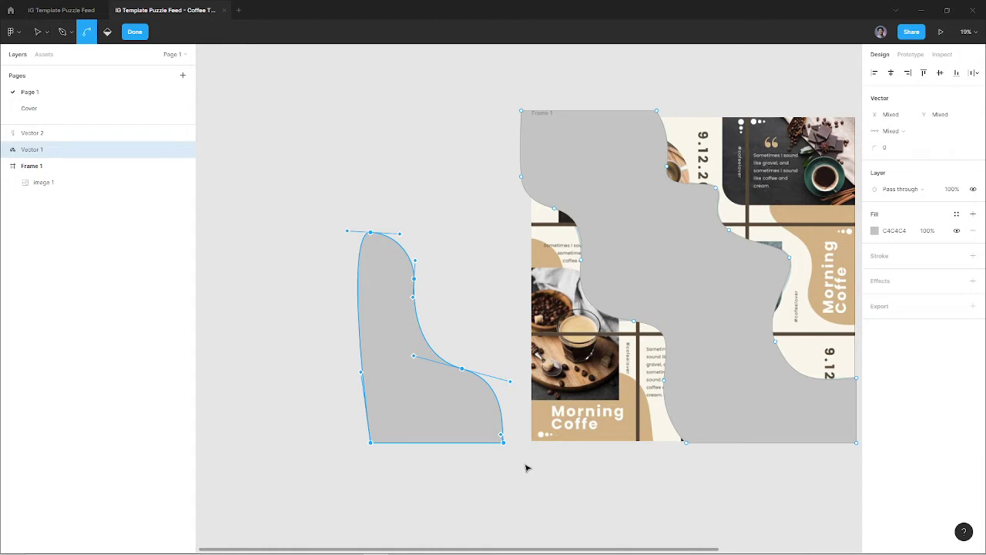
key("ctrl+x")
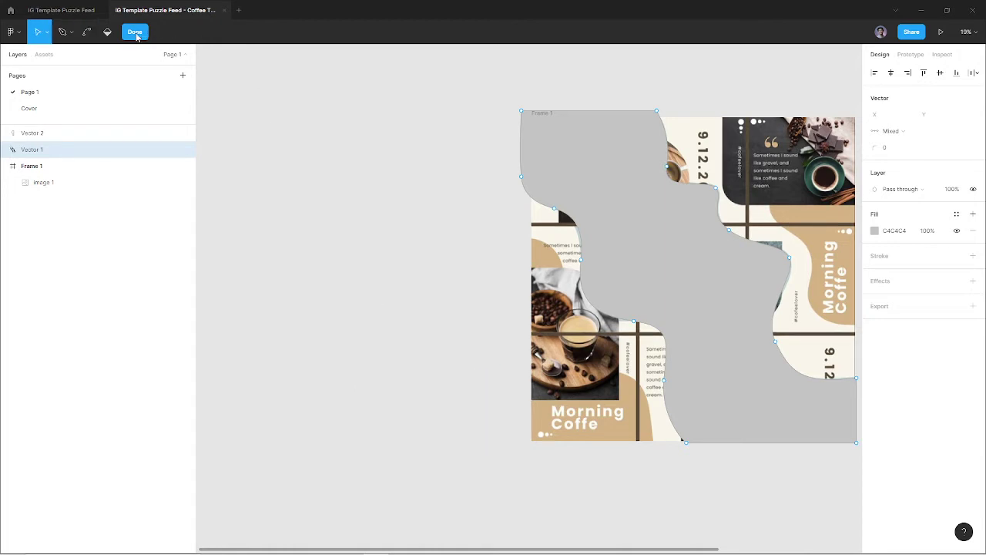
left_click(135, 32)
left_click(360, 242)
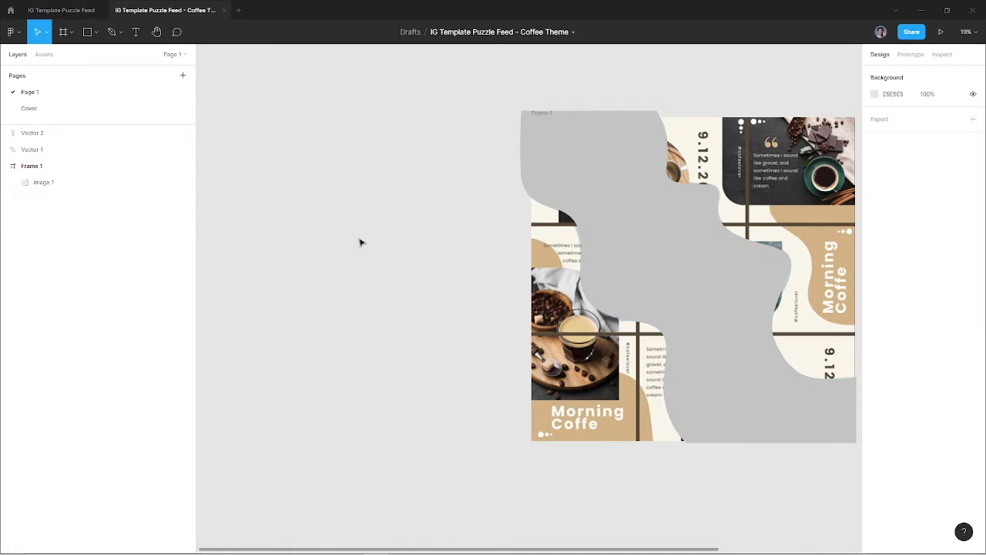
key("ctrl+v")
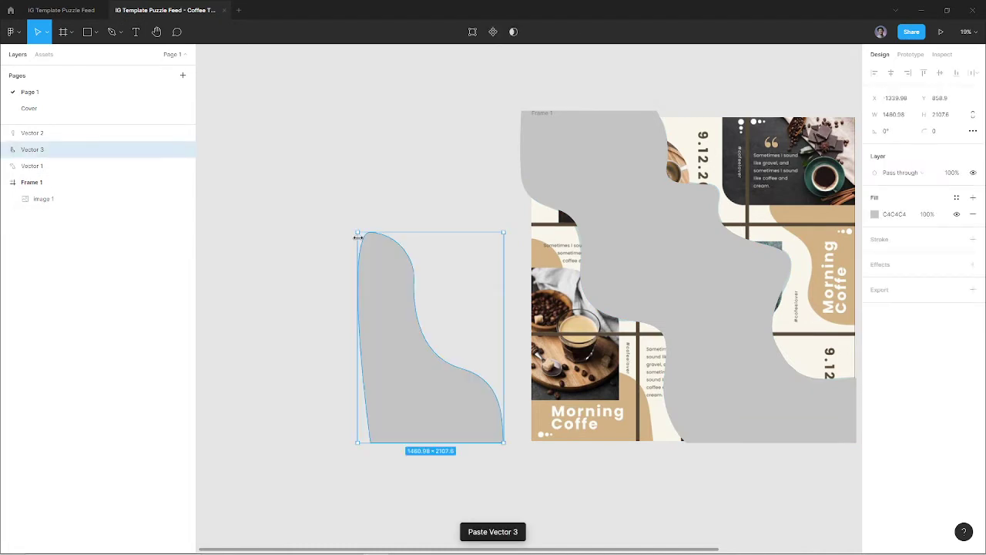
scroll(360, 240, "right", 3)
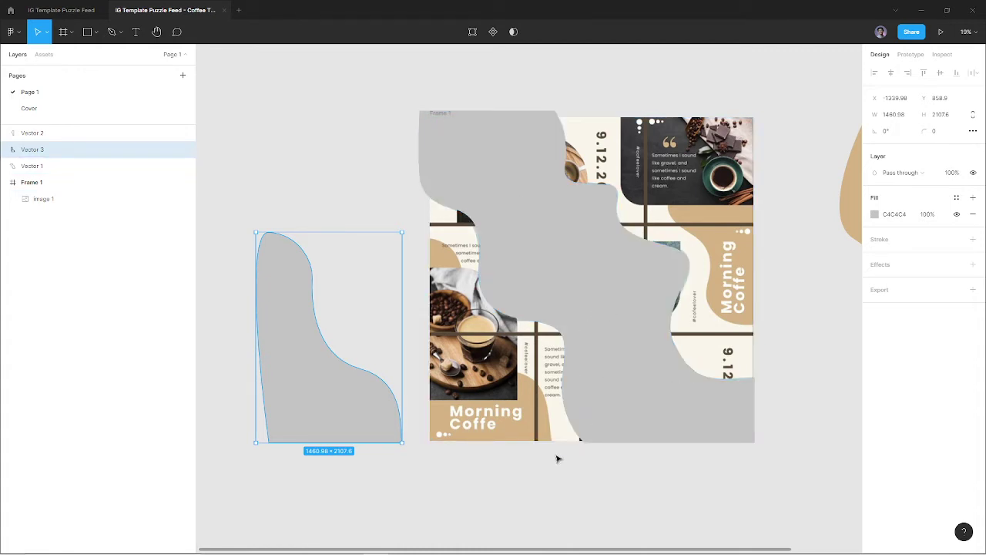
key("i")
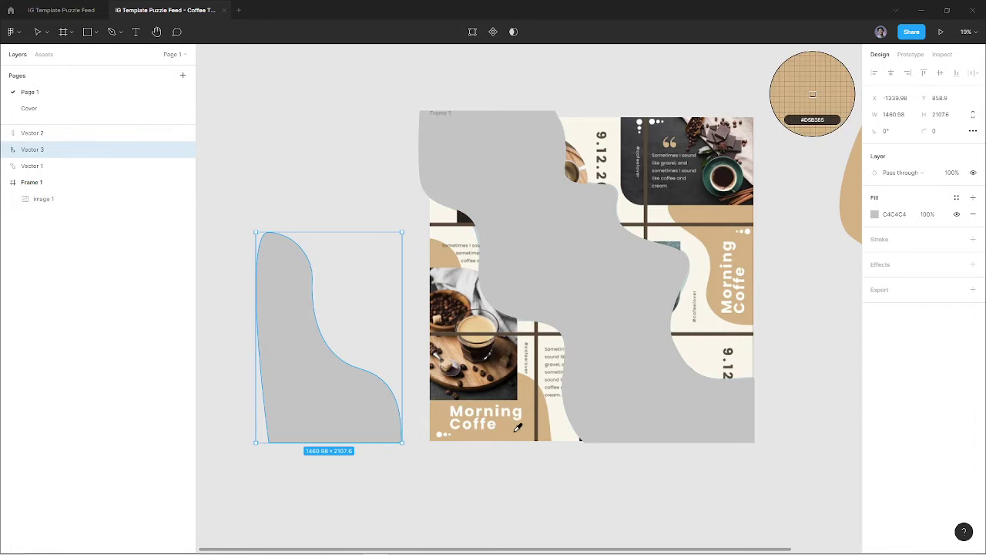
Fill Vector 3 dark green 315951, place it bottom-left in Frame 1, and move tan Vector 2 top-right.
left_click(517, 430)
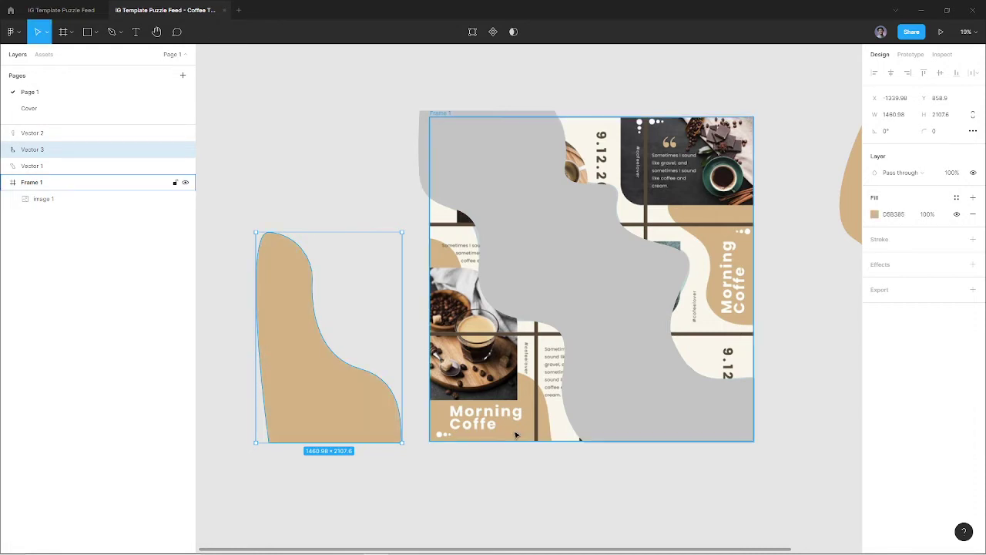
key("i")
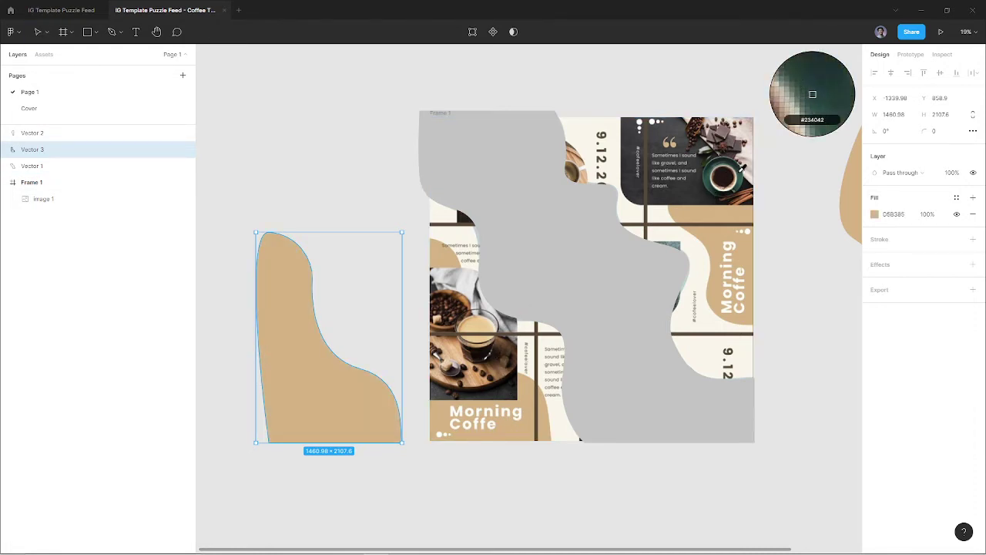
left_click(743, 179)
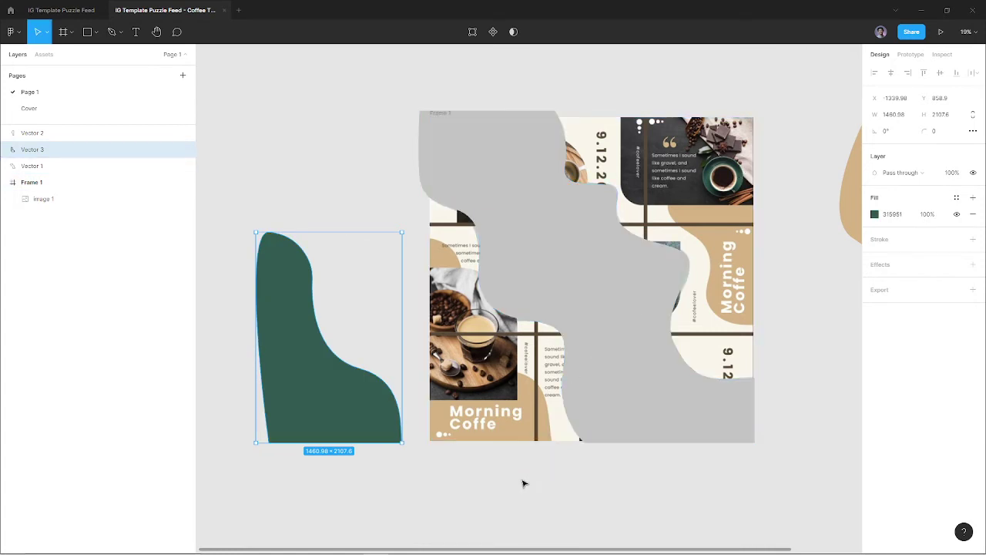
mouse_move(382, 423)
left_mouse_down()
mouse_move(478, 431)
mouse_move(352, 420)
mouse_move(365, 442)
mouse_move(483, 446)
mouse_move(492, 423)
left_mouse_up()
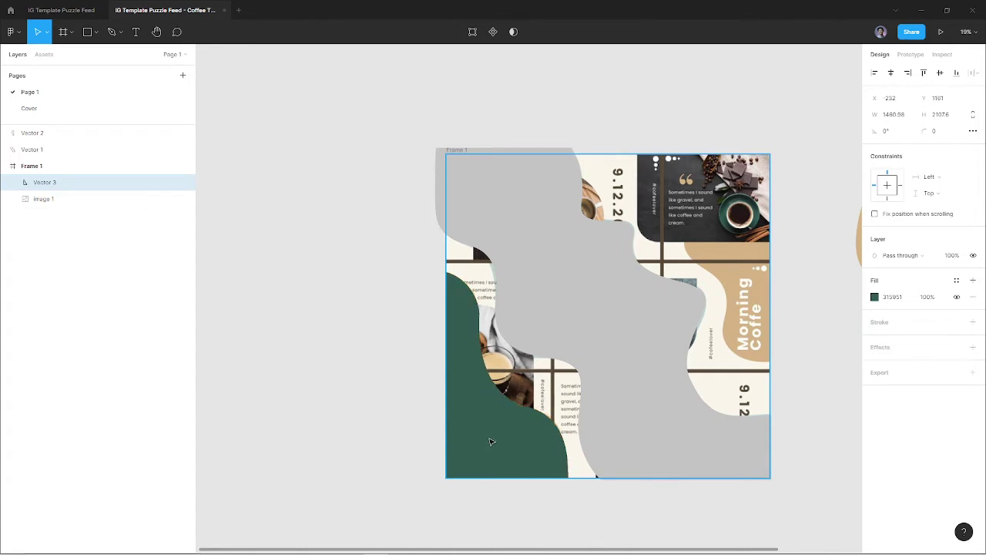
left_click_drag(802, 286, 615, 277)
Fill the wavy band light blue BDD0D4 from the photo and nest it inside Frame 1.
left_click(494, 357)
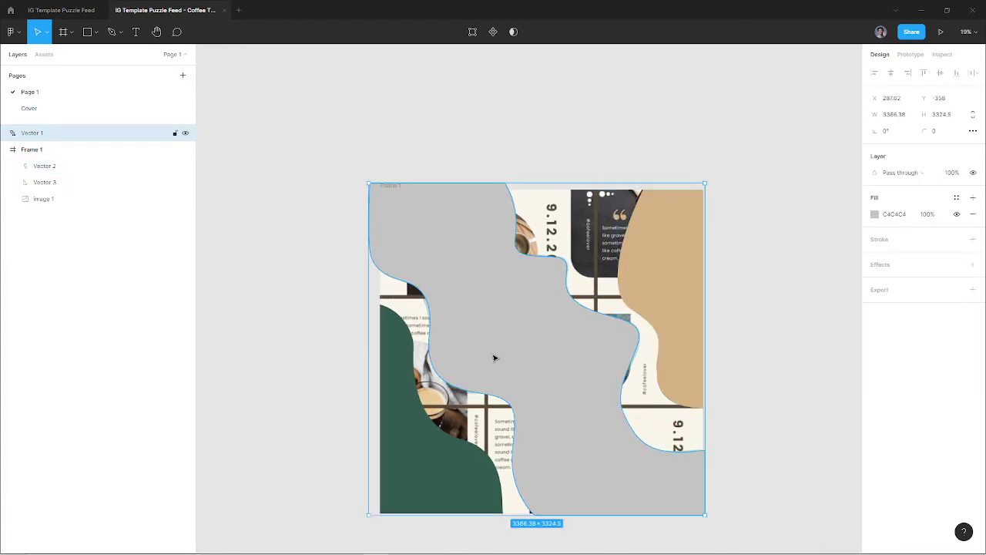
left_click_drag(495, 357, 523, 261)
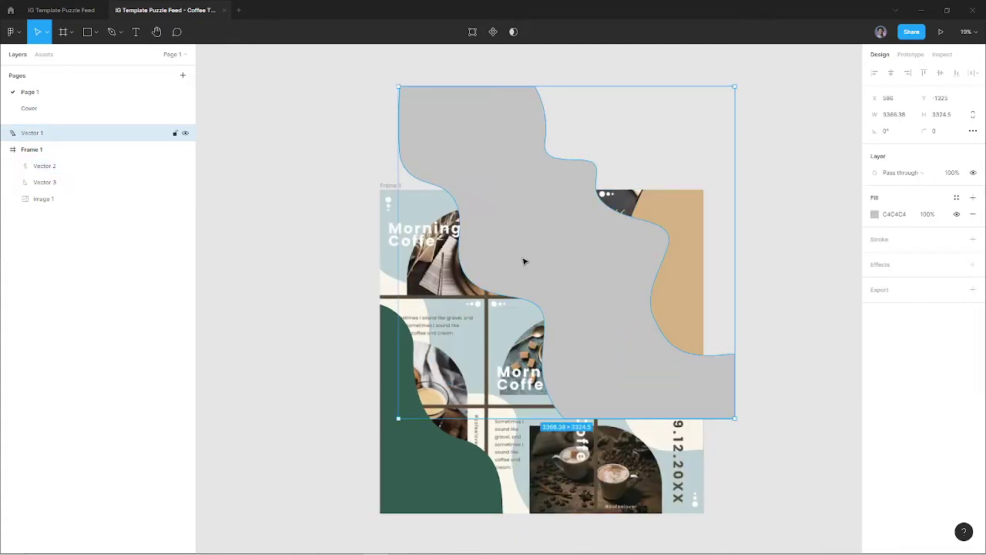
key("i")
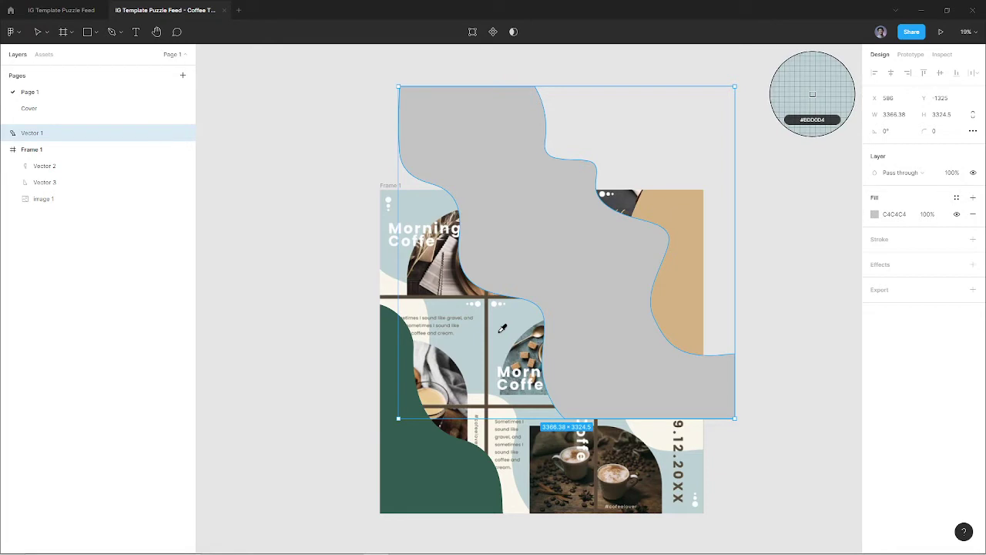
left_click(502, 328)
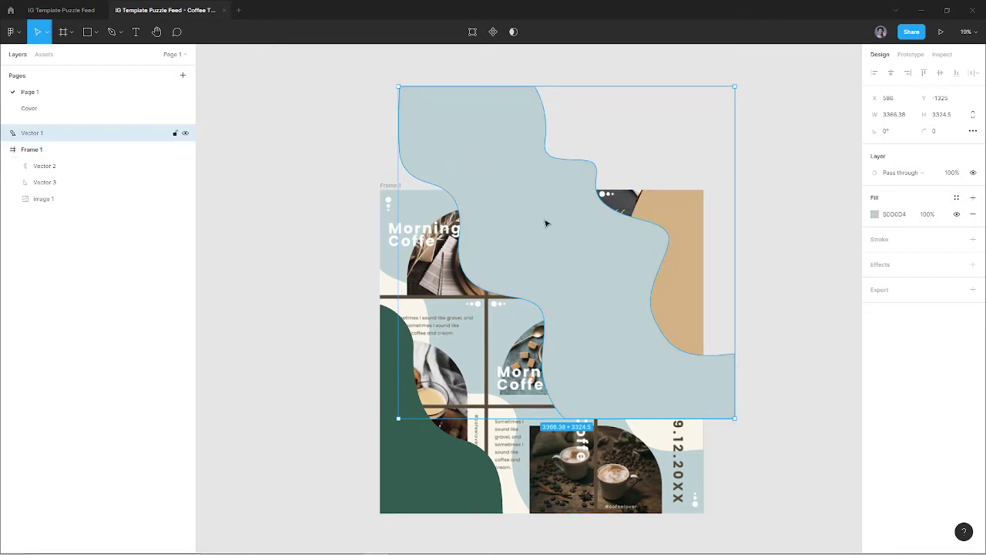
mouse_move(545, 221)
left_mouse_down()
mouse_move(522, 339)
mouse_move(535, 317)
mouse_move(522, 310)
mouse_move(526, 323)
mouse_move(518, 313)
mouse_move(511, 324)
left_mouse_up()
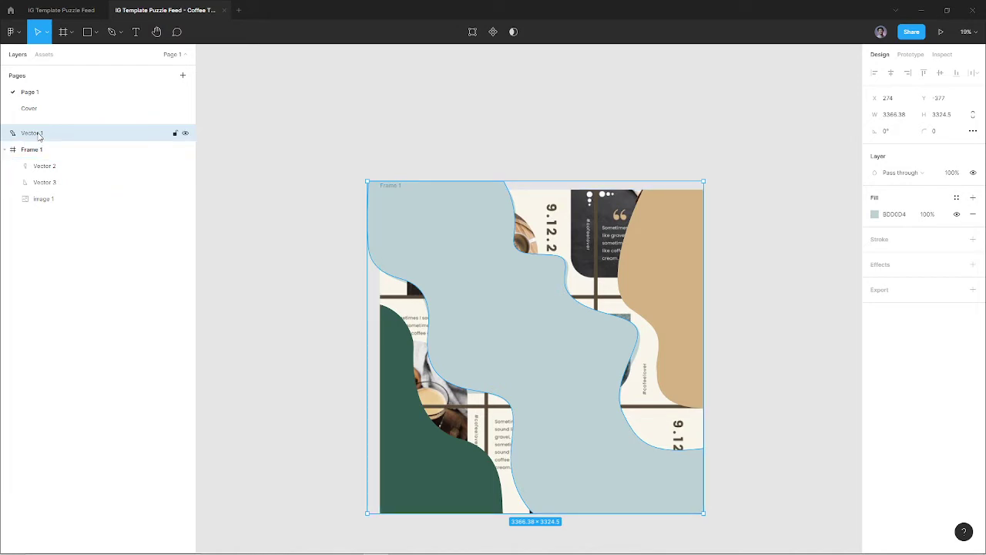
left_click_drag(39, 138, 40, 161)
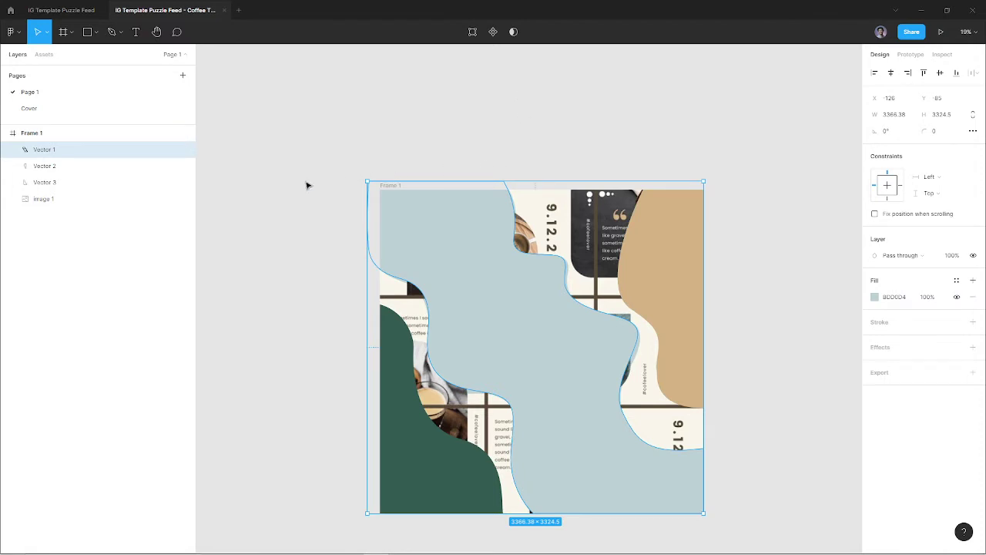
mouse_move(92, 199)
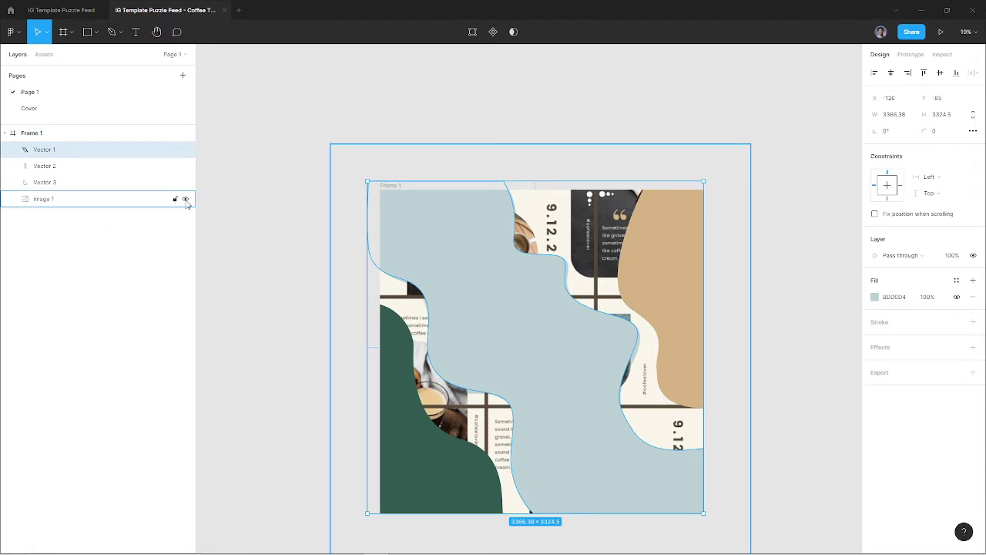
left_click(185, 200)
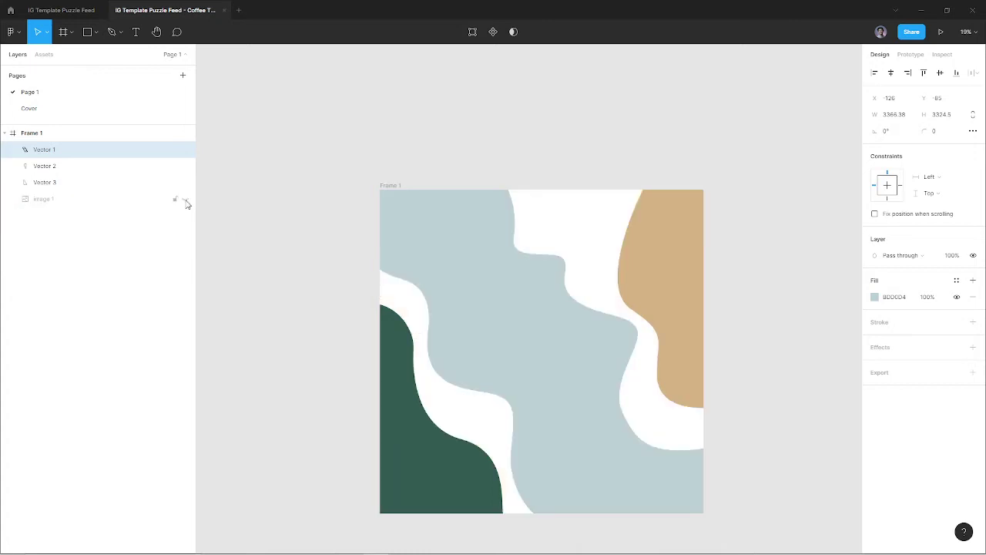
left_click(185, 199)
left_click(185, 200)
left_click(539, 125)
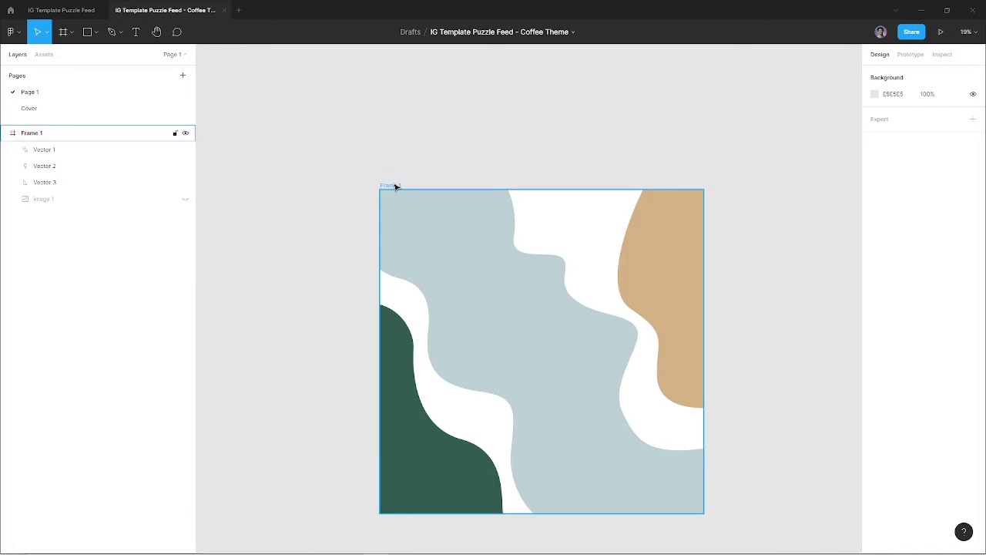
key("shift+1")
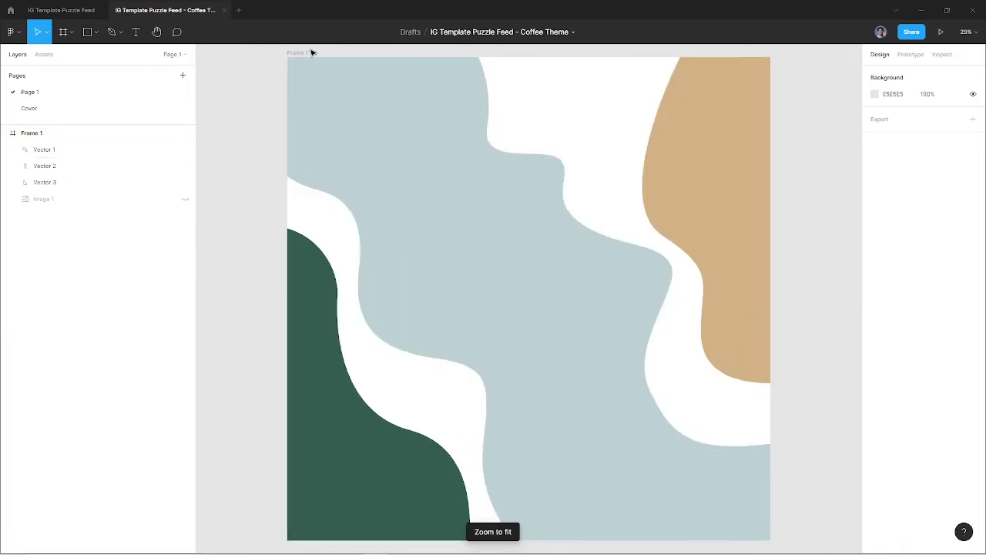
left_click(297, 54)
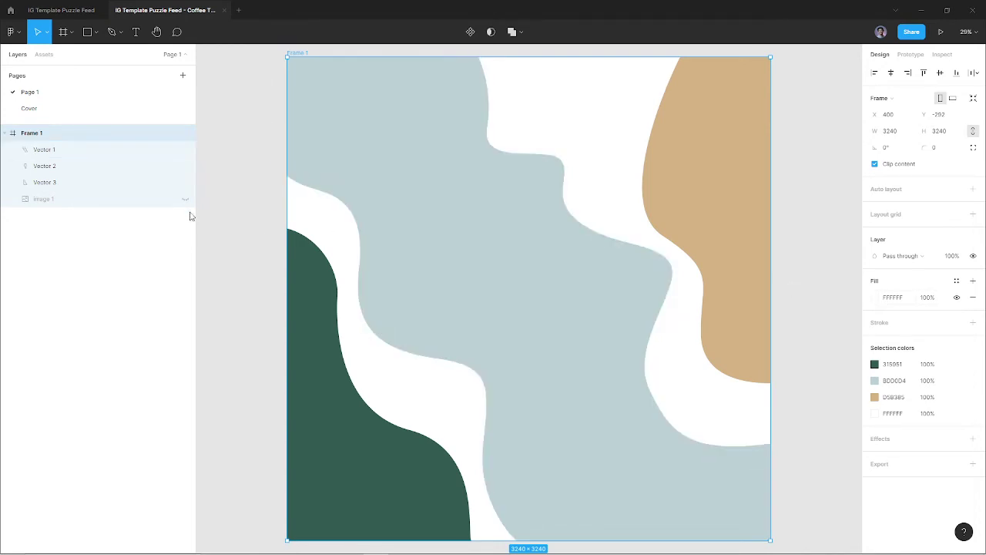
mouse_move(100, 199)
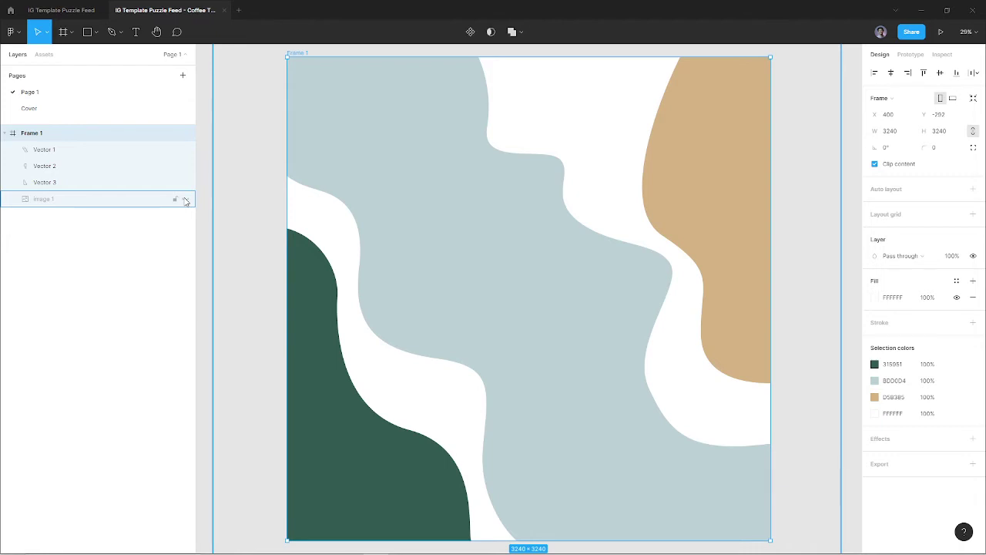
Fill Frame 1 with cream FAF6EB sampled from the reference image, then preview with the image toggled.
left_click(185, 199)
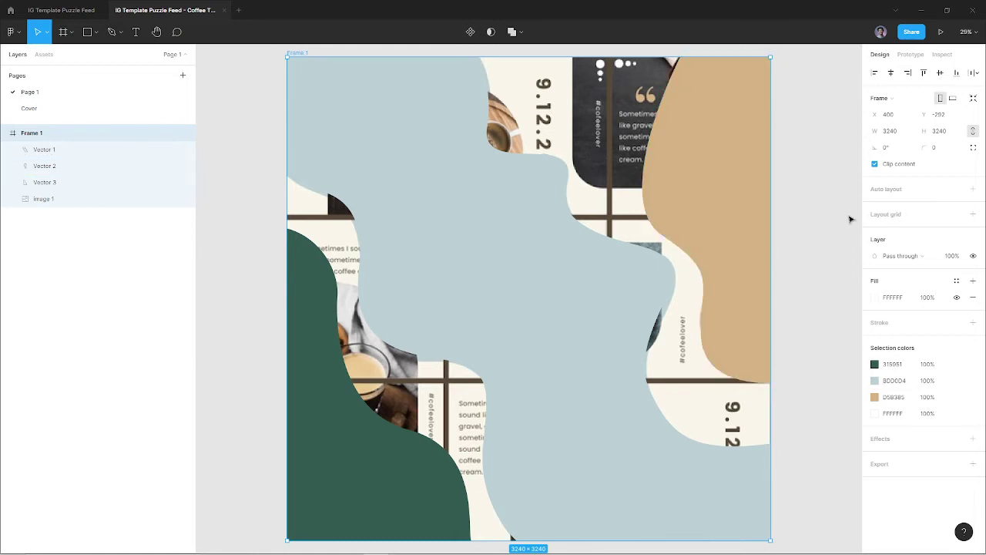
left_click(877, 299)
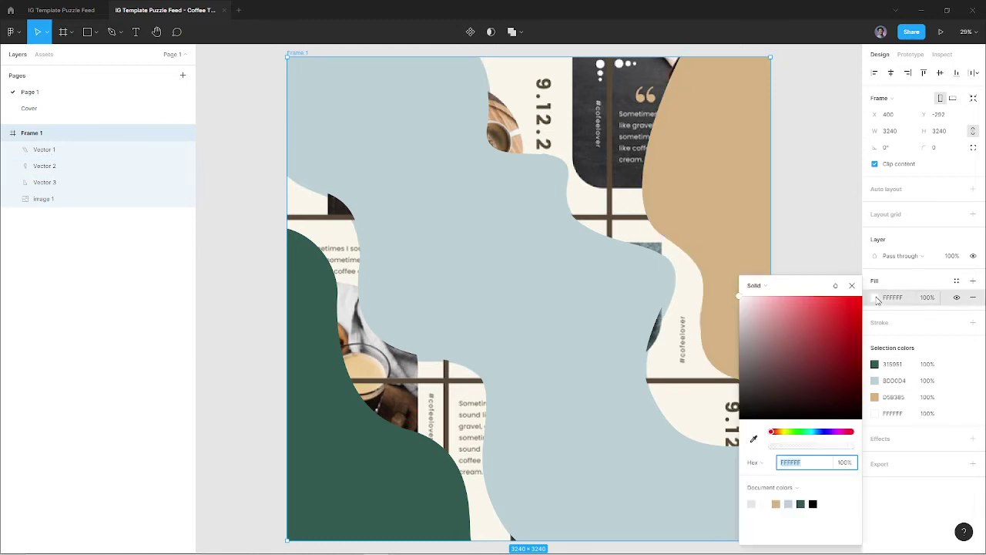
left_click(754, 439)
left_click(667, 354)
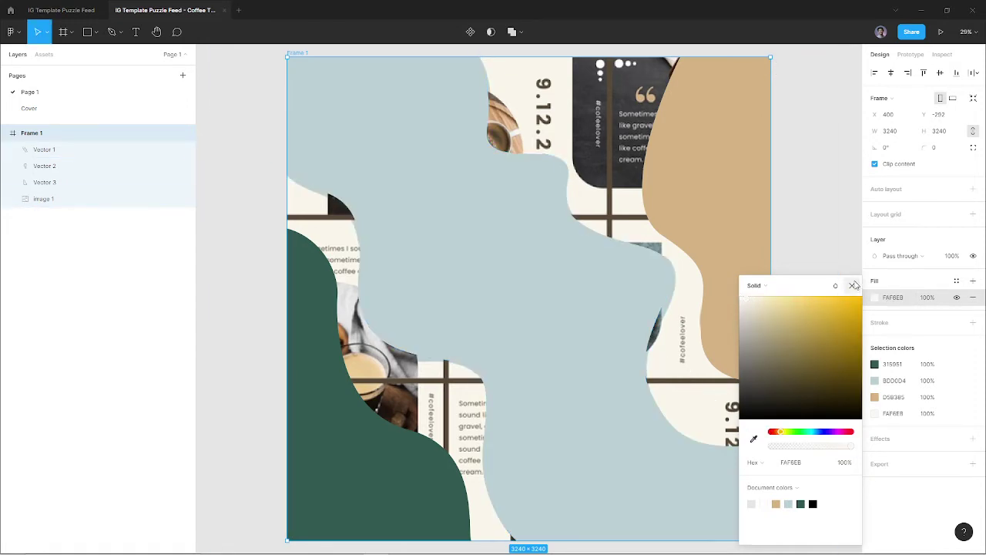
left_click(851, 285)
key("Escape")
mouse_move(101, 199)
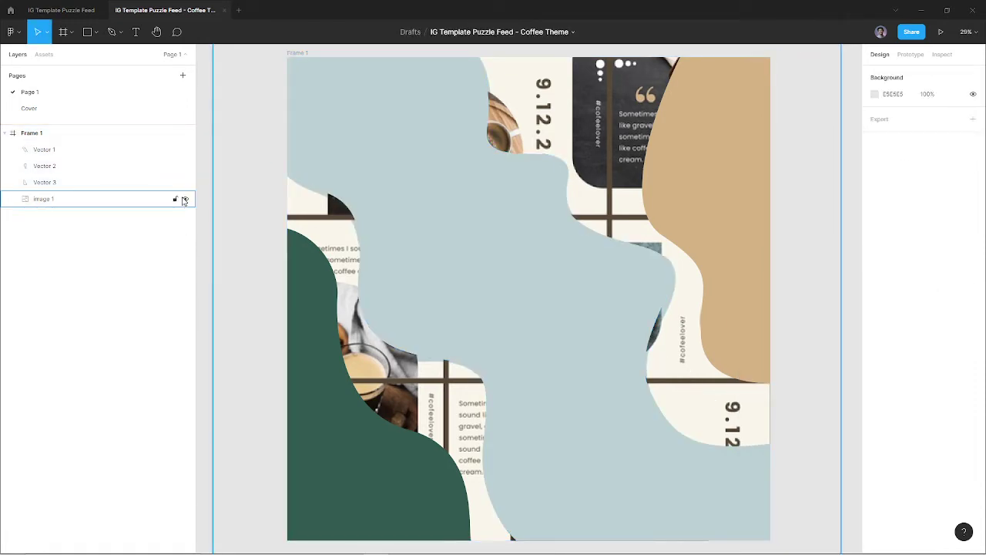
left_click(186, 200)
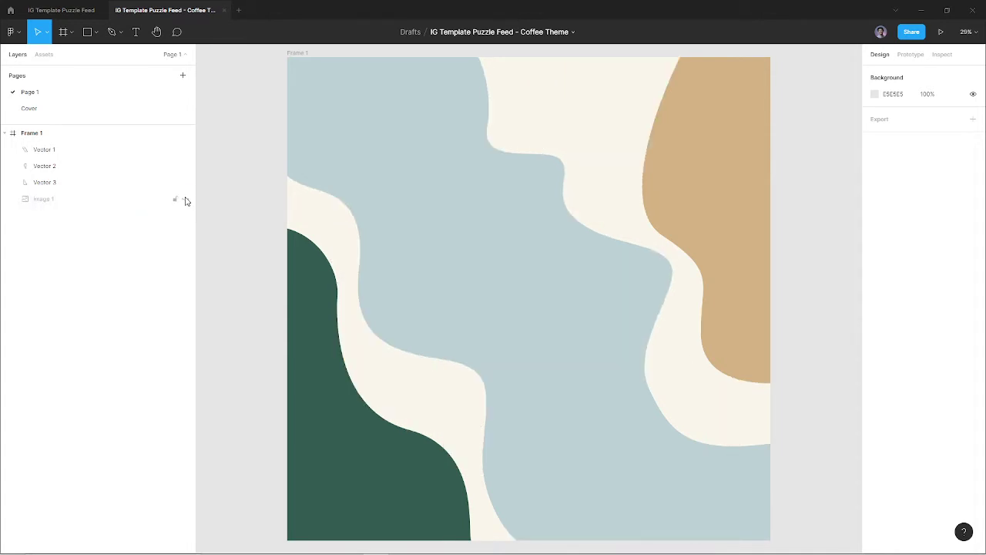
left_click(186, 201)
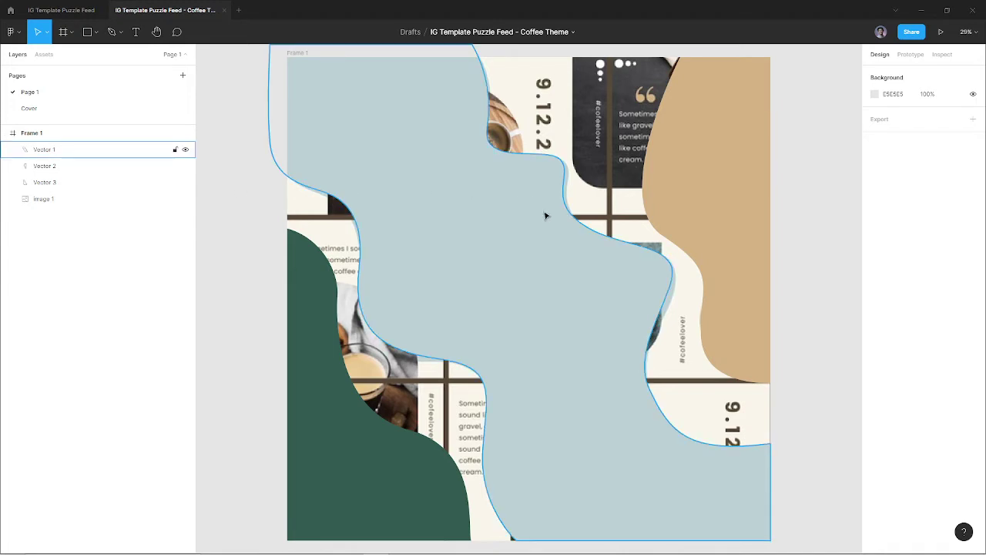
Hide Vector 3, Vector 2 and Vector 1 in Layers, after undoing an accidental blob move.
left_click(463, 166)
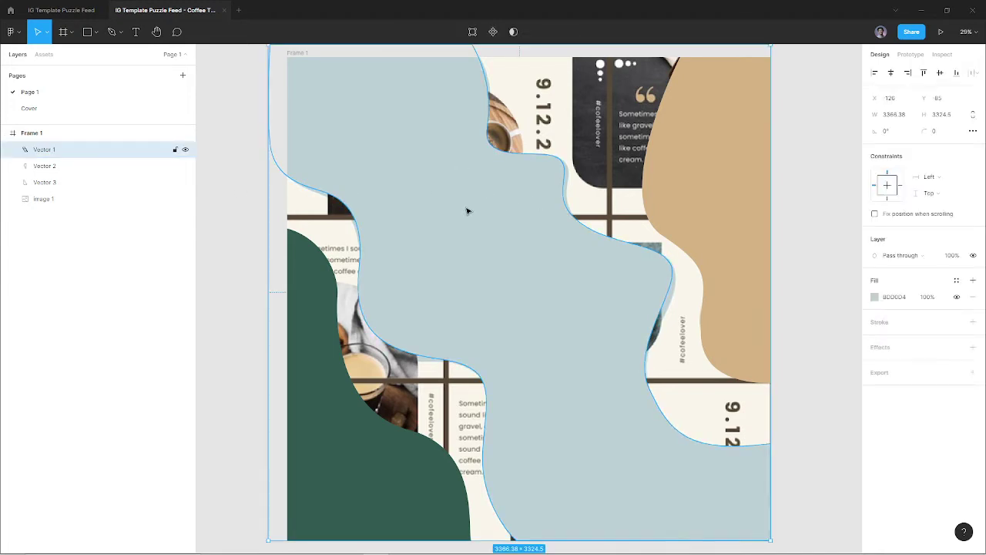
left_click_drag(467, 211, 539, 354)
key("ctrl+z")
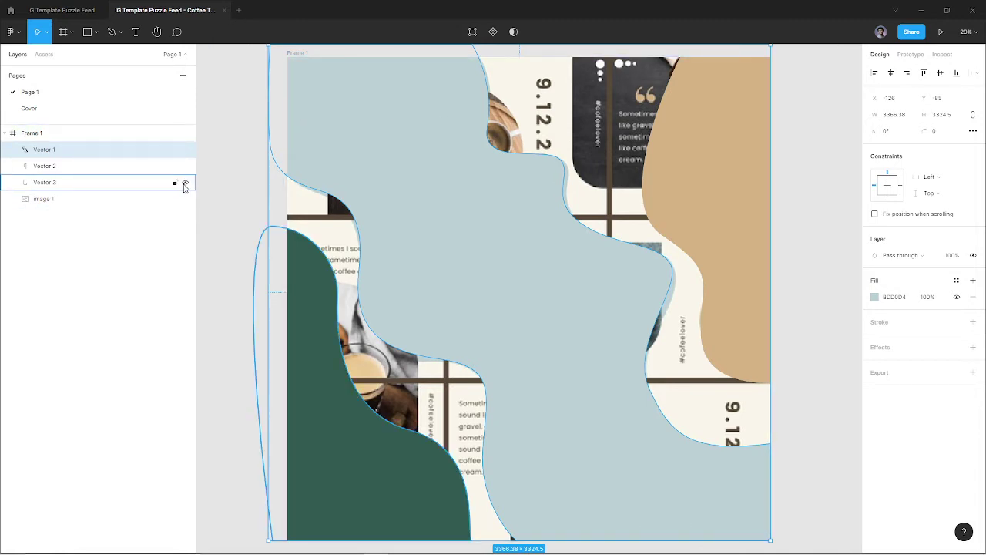
left_click(185, 183)
left_click(185, 166)
left_click(185, 150)
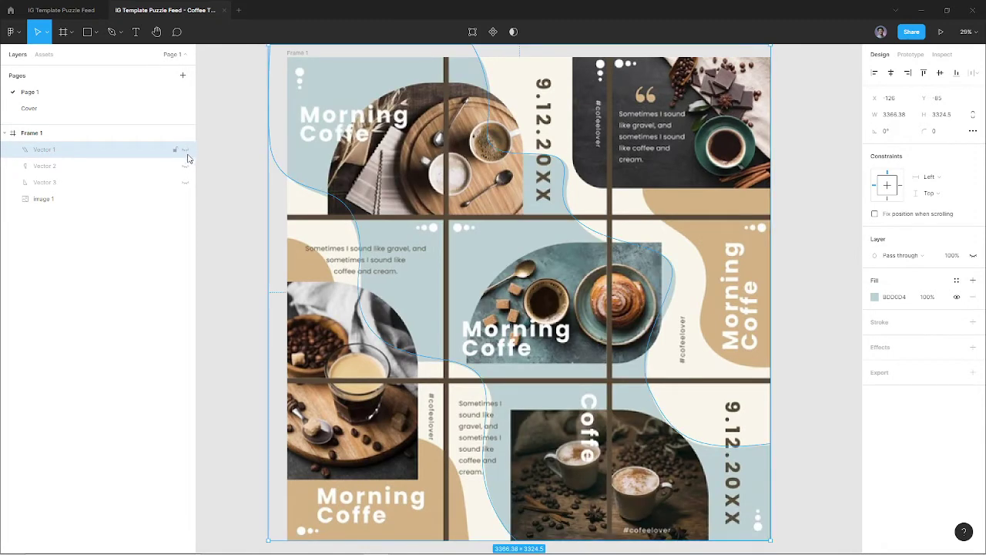
left_click(227, 246)
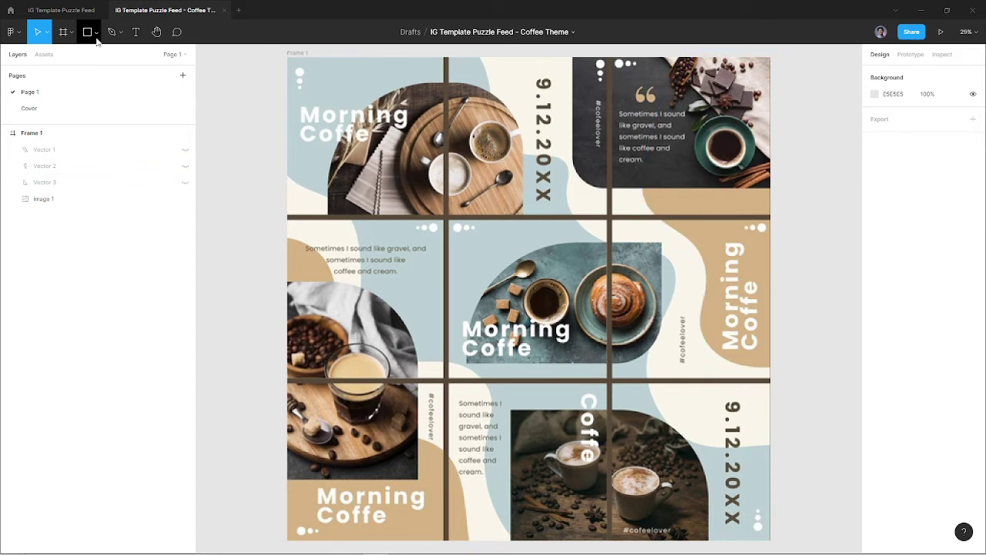
Switch to the Rectangle tool from the shape tools menu.
left_click(94, 34)
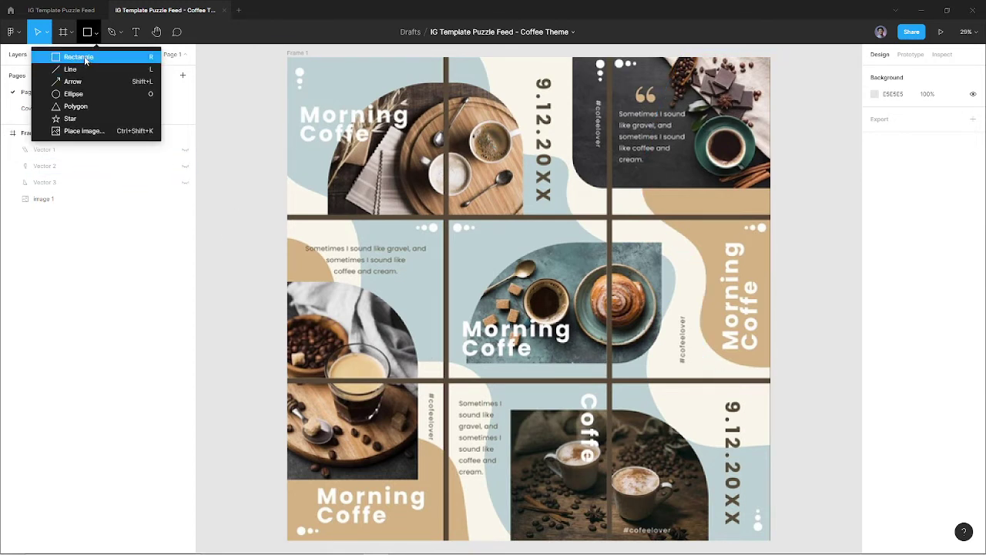
left_click(79, 57)
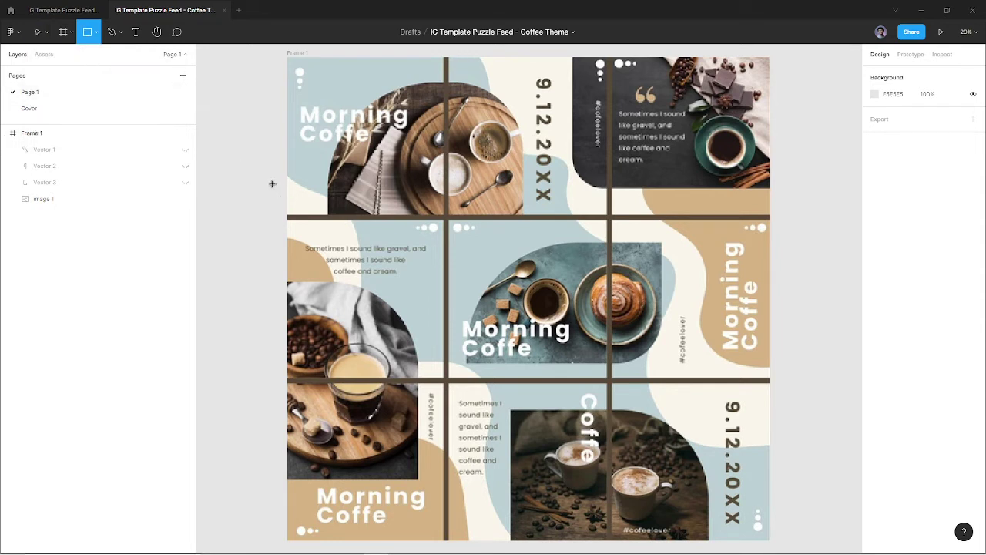
key("v")
key("r")
key("v")
key("r")
Draw a grey rectangle over the dark top-right quote panel, sized 1325×874.
left_click_drag(678, 91, 564, 195)
scroll(565, 195, "up", 5)
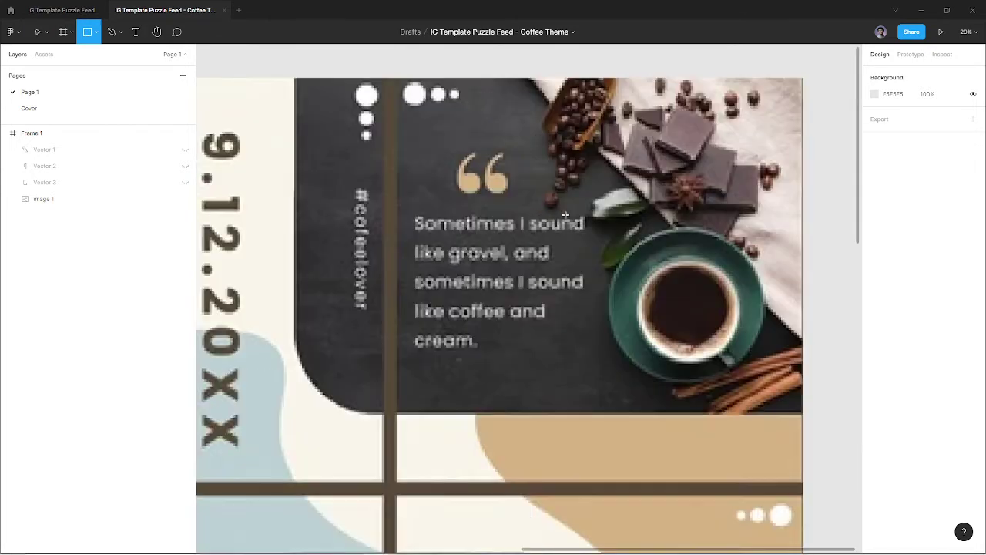
left_click_drag(333, 123, 513, 258)
left_click_drag(454, 227, 398, 169)
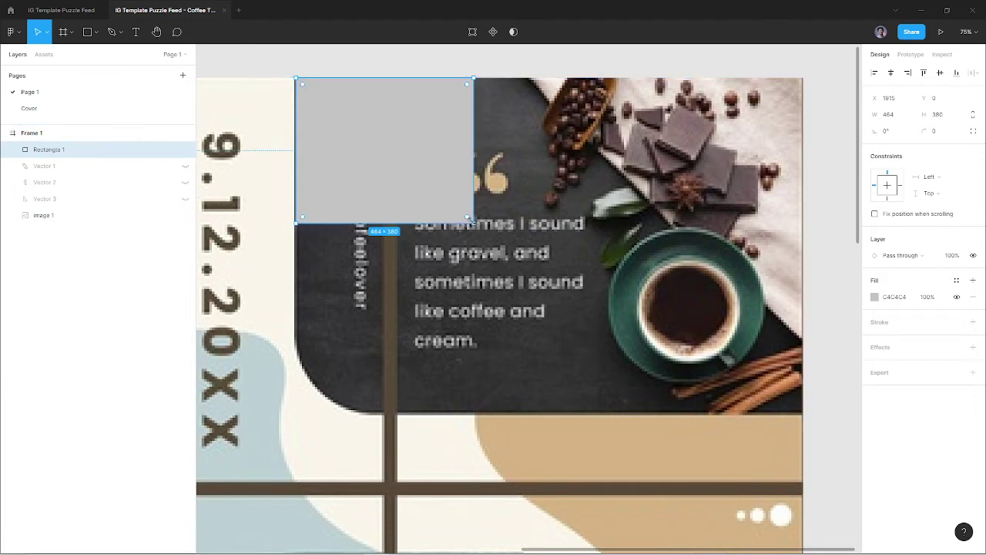
left_click_drag(473, 224, 802, 412)
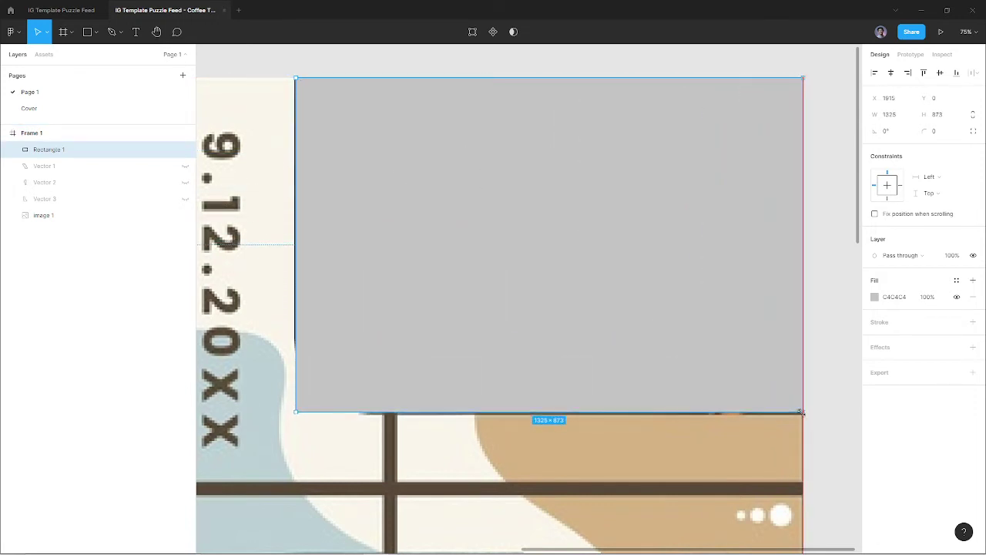
scroll(432, 357, "left", 4)
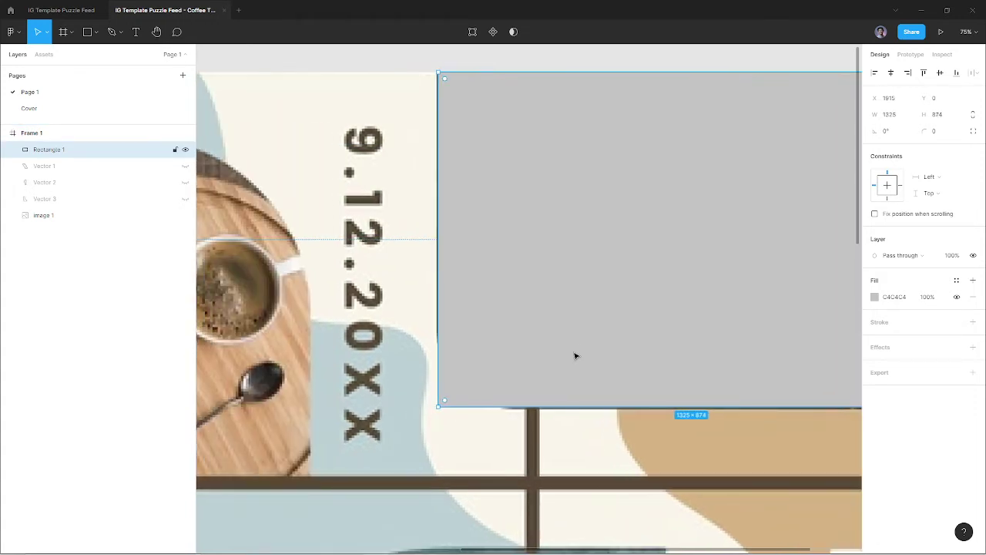
scroll(574, 356, "down", 2)
scroll(463, 343, "right", 4)
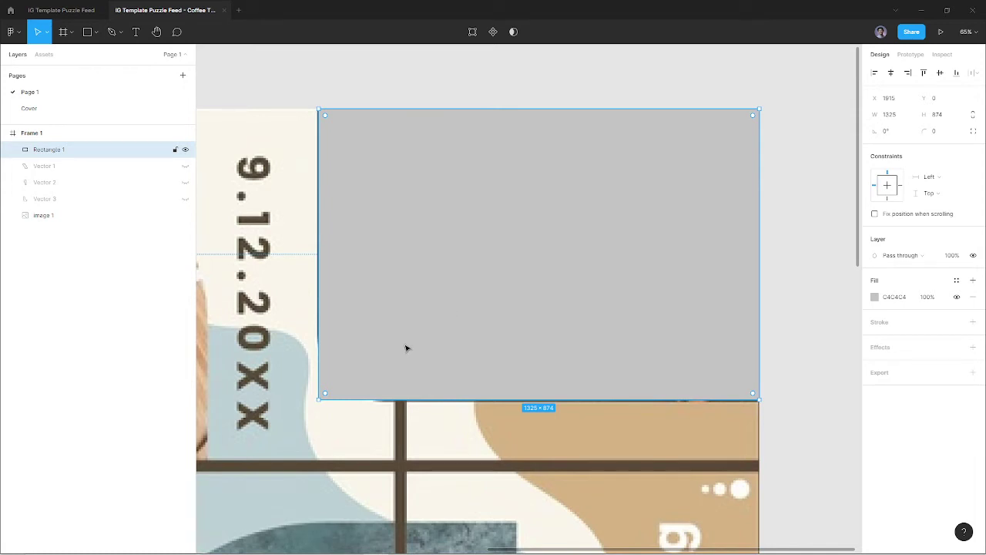
Try rounding the placeholder's corners with the radius handle, undoing an accidental move.
left_click_drag(400, 353, 521, 303)
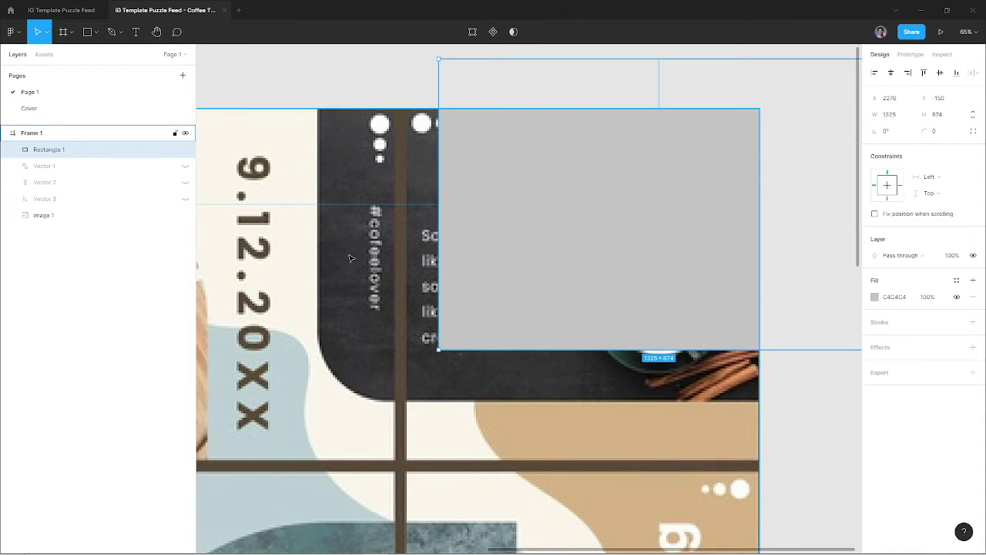
key("ctrl+z")
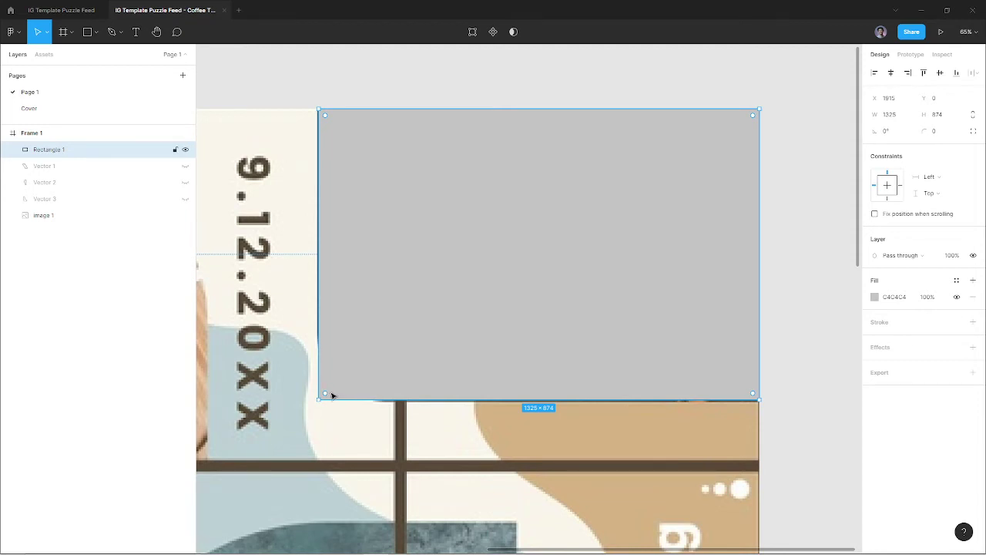
mouse_move(324, 393)
mouse_move(539, 254)
mouse_move(329, 395)
left_mouse_down()
mouse_move(399, 330)
mouse_move(321, 409)
mouse_move(441, 296)
mouse_move(299, 433)
mouse_move(434, 311)
mouse_move(316, 410)
mouse_move(414, 317)
mouse_move(317, 399)
left_mouse_up()
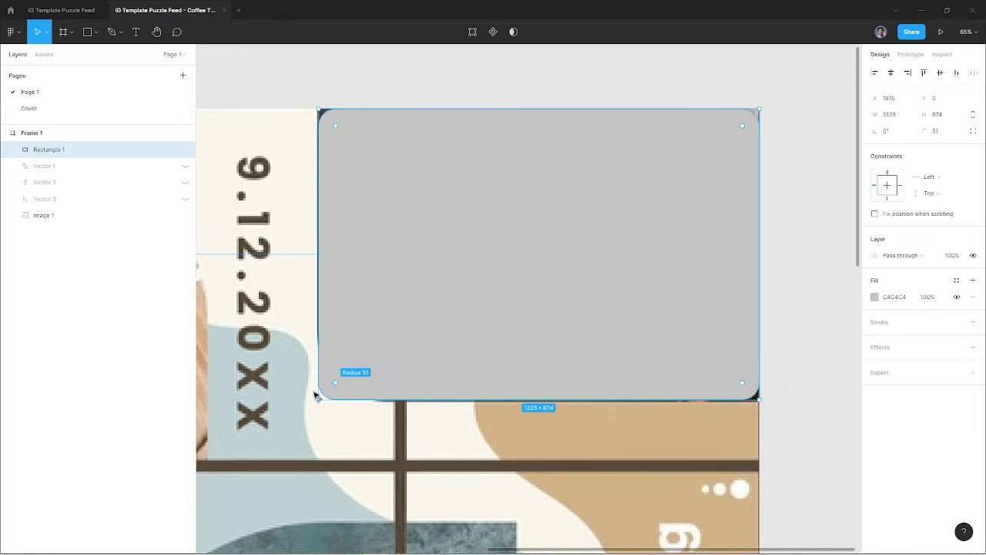
left_click(498, 82)
left_click(487, 195)
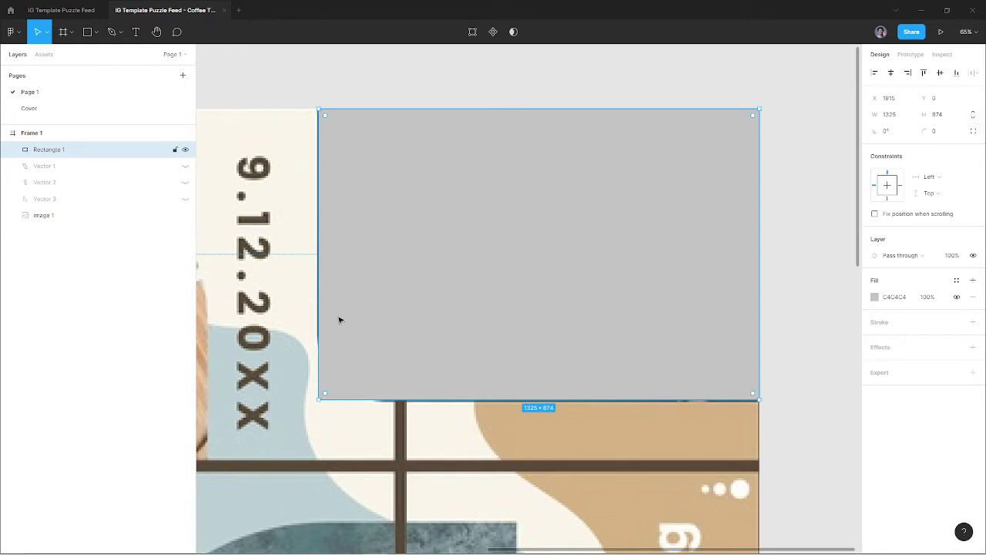
Enable independent corners and give Rectangle 1's bottom-left corner radius 213.
left_click(974, 133)
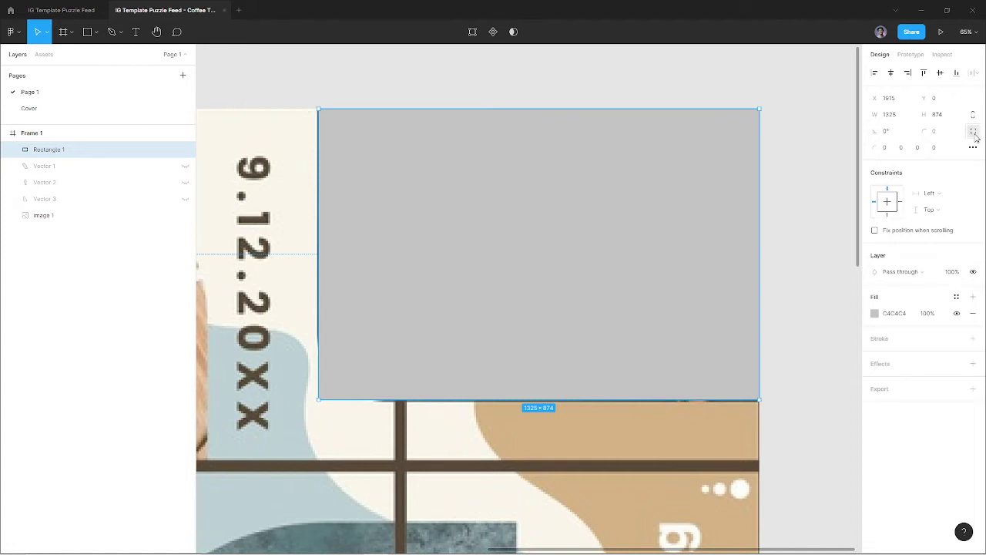
left_click(887, 150)
left_click(551, 77)
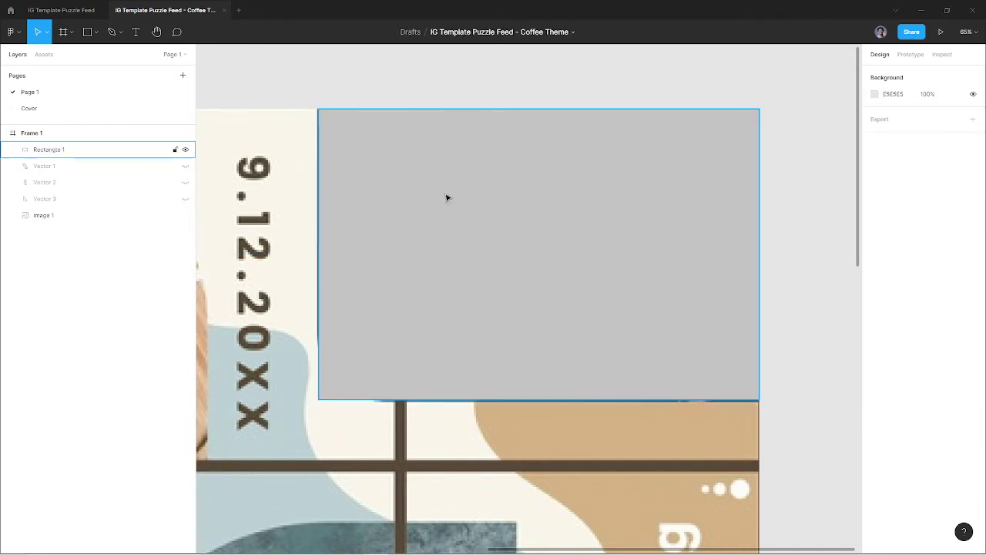
left_click(443, 202)
left_click_drag(325, 393, 399, 337)
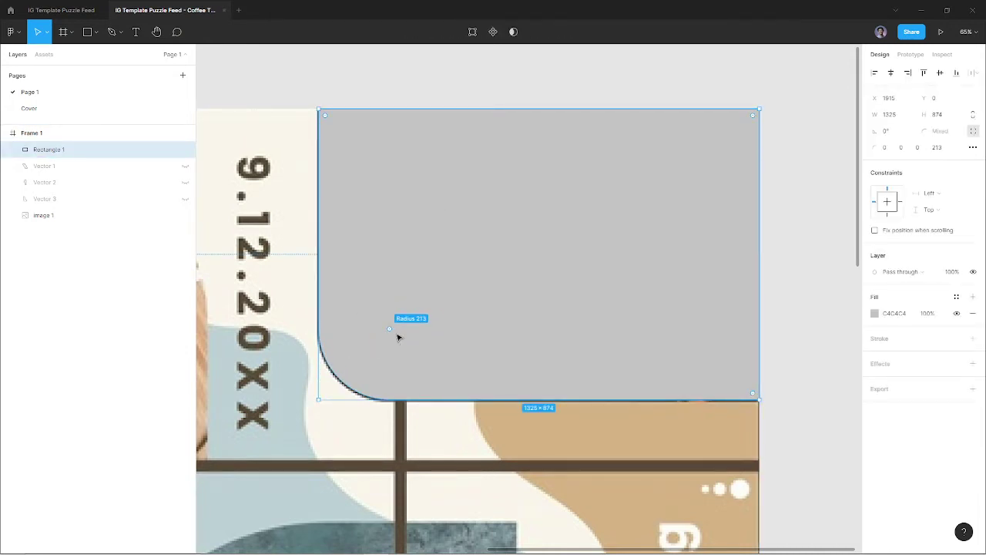
scroll(398, 337, "down", 2)
scroll(399, 337, "down", 3)
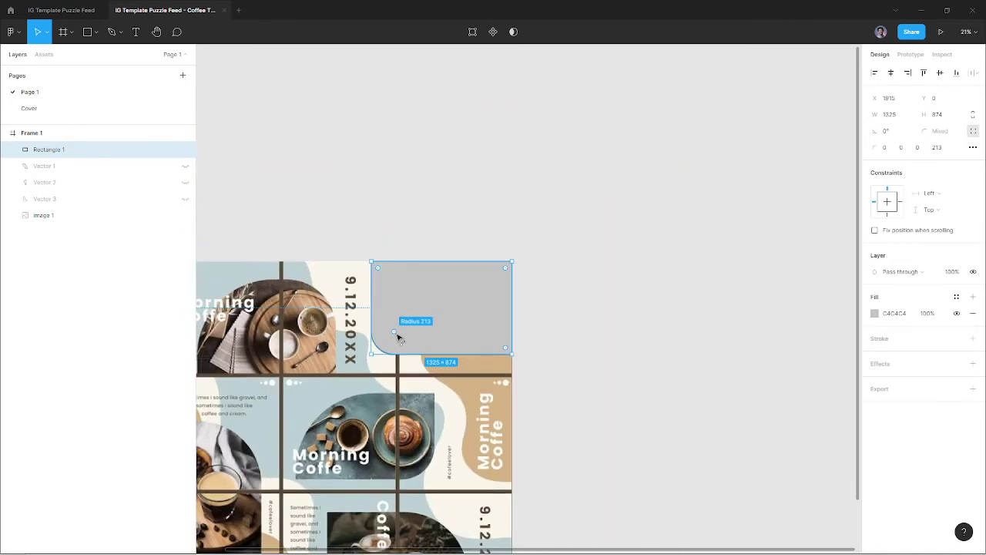
left_click(370, 209)
scroll(364, 337, "up", 2)
scroll(365, 337, "up", 2)
Draw Rectangle 2 and enlarge it over the centre photo tile.
scroll(489, 352, "up", 2)
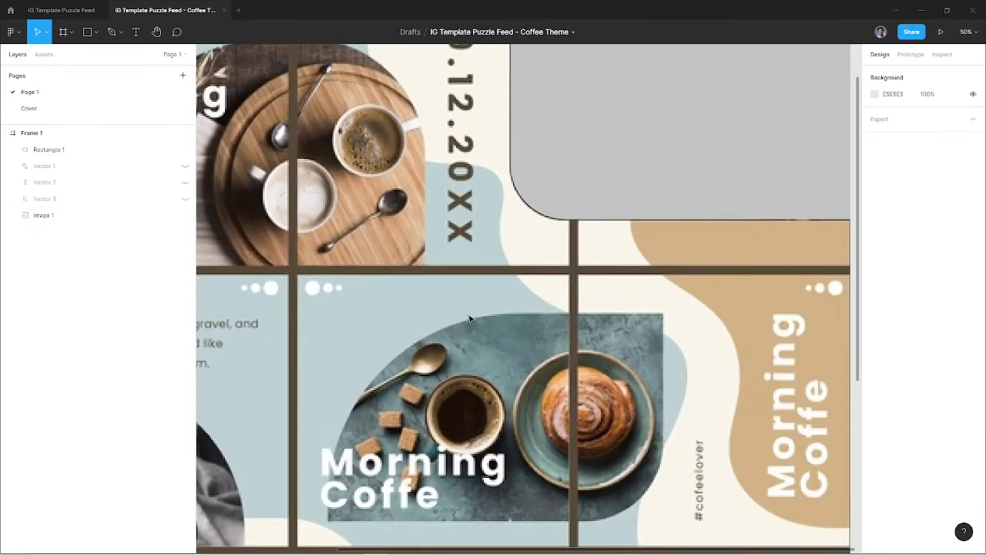
key("r")
scroll(431, 329, "down", 1)
left_click_drag(386, 285, 579, 428)
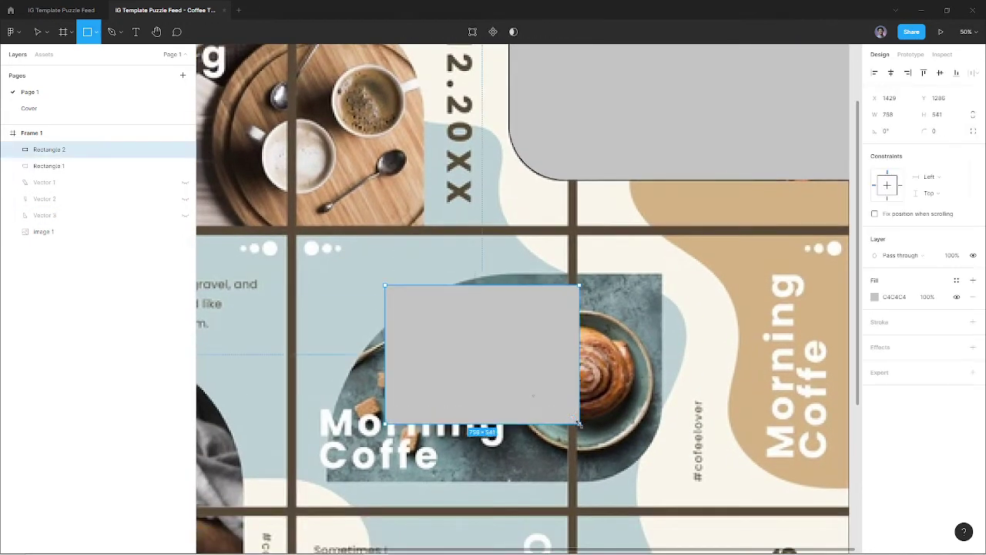
mouse_move(504, 369)
left_mouse_down()
mouse_move(587, 351)
mouse_move(579, 355)
left_mouse_up()
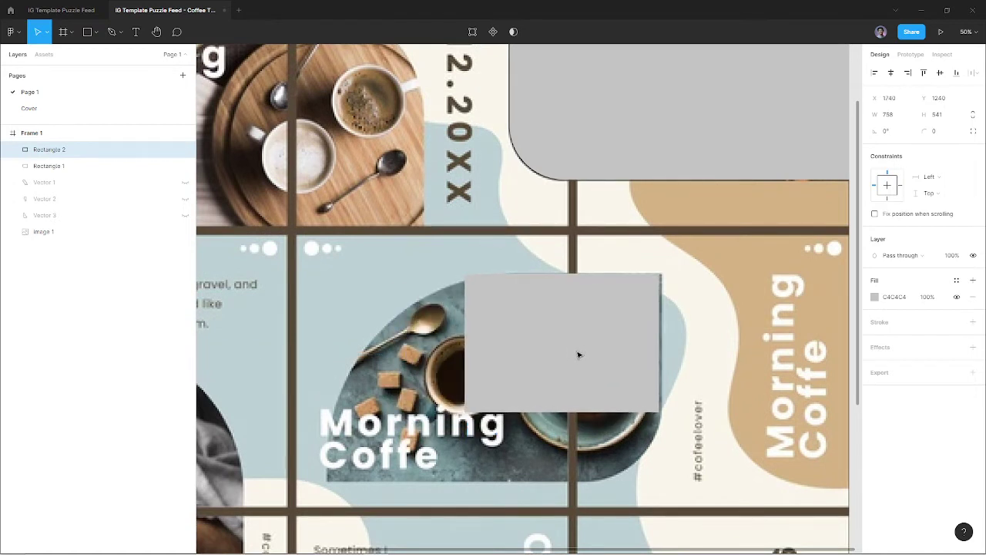
left_click_drag(466, 412, 324, 479)
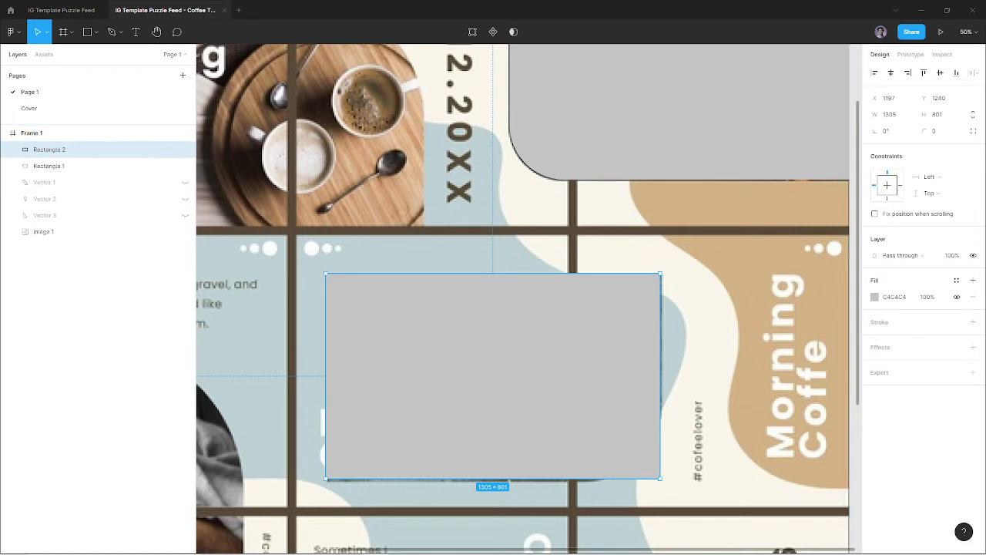
Enable independent corners and drag-round the bottom-right and top-left corners.
left_click(975, 133)
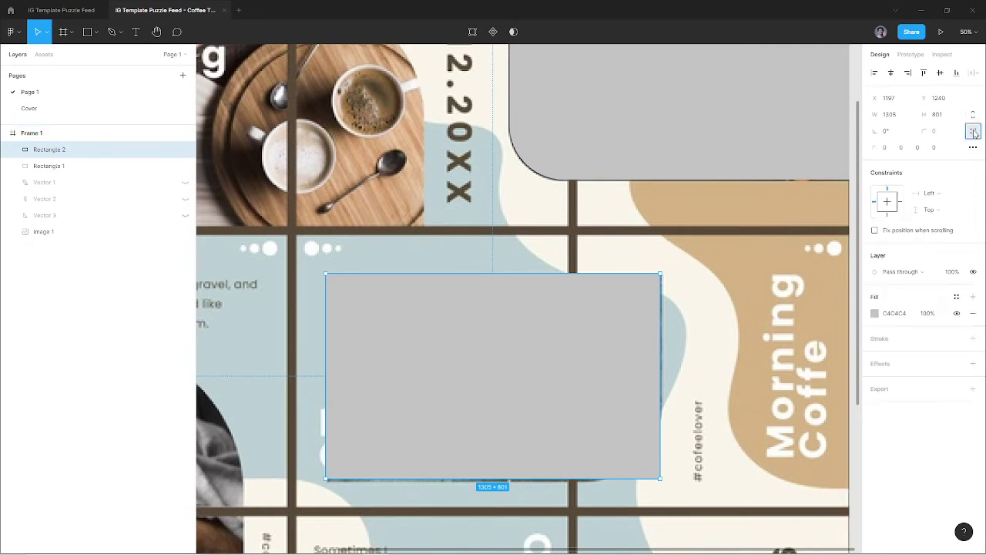
mouse_move(654, 471)
left_mouse_down()
mouse_move(565, 384)
mouse_move(590, 396)
left_mouse_up()
left_click_drag(334, 282, 515, 399)
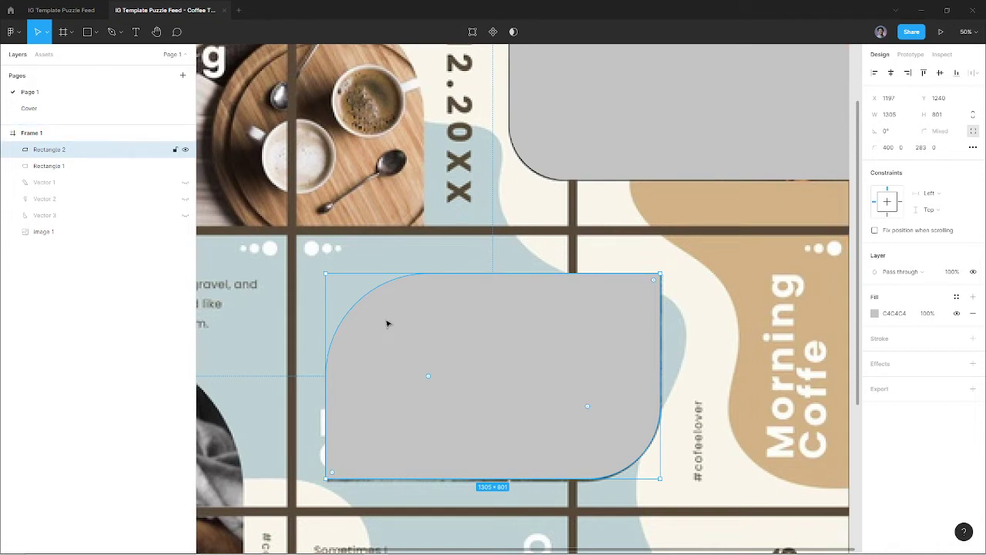
key("ctrl+z")
key("ctrl+z")
key("ctrl+z")
key("ctrl+shift+z")
key("ctrl+shift+z")
key("ctrl+shift+z")
left_click_drag(422, 374, 363, 314)
key("ctrl+z")
Set the top-left corner radius to 450, then drag it back to about 400.
left_click(890, 152)
type("450")
key("Return")
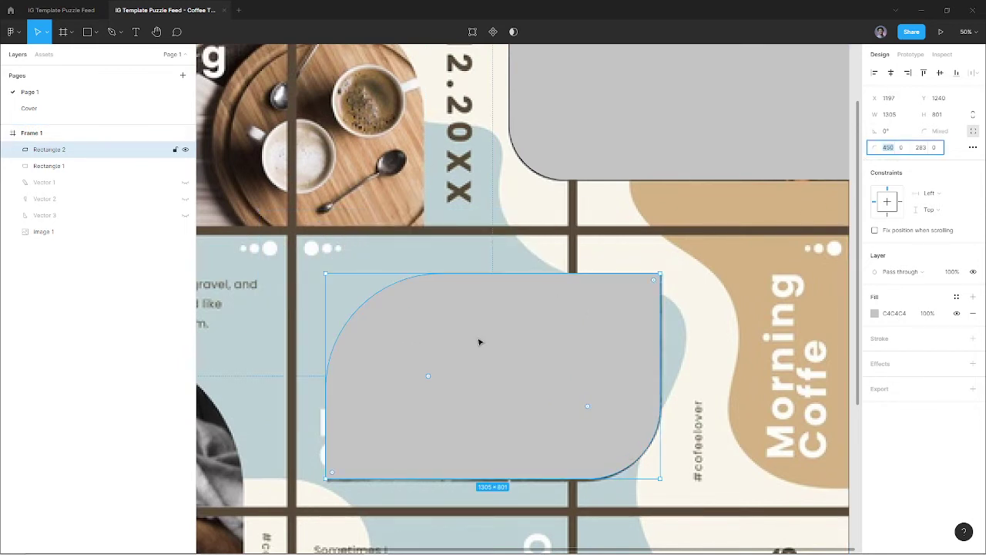
left_click_drag(431, 381, 416, 375)
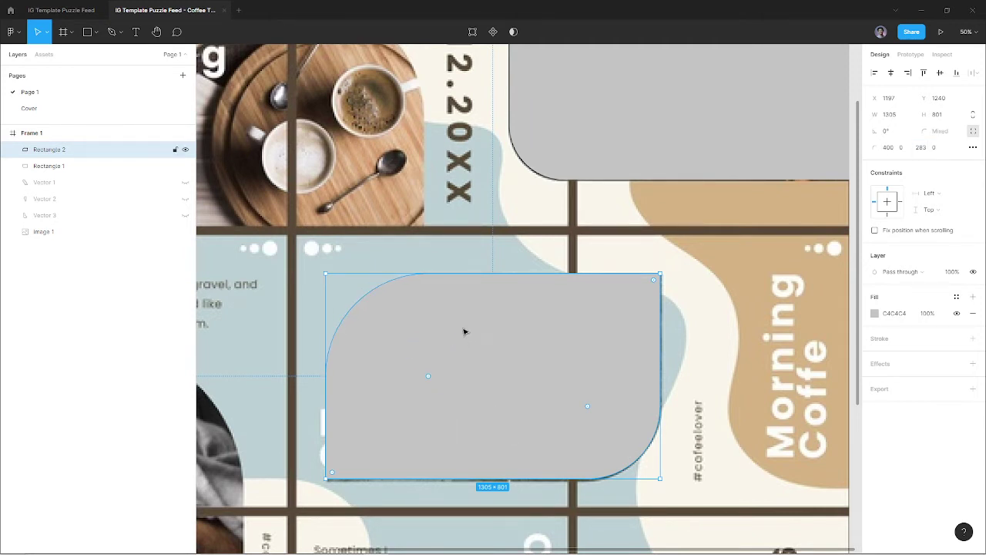
Try top-left radius values 138, 288 and 400, settling on 700.
left_click(890, 147)
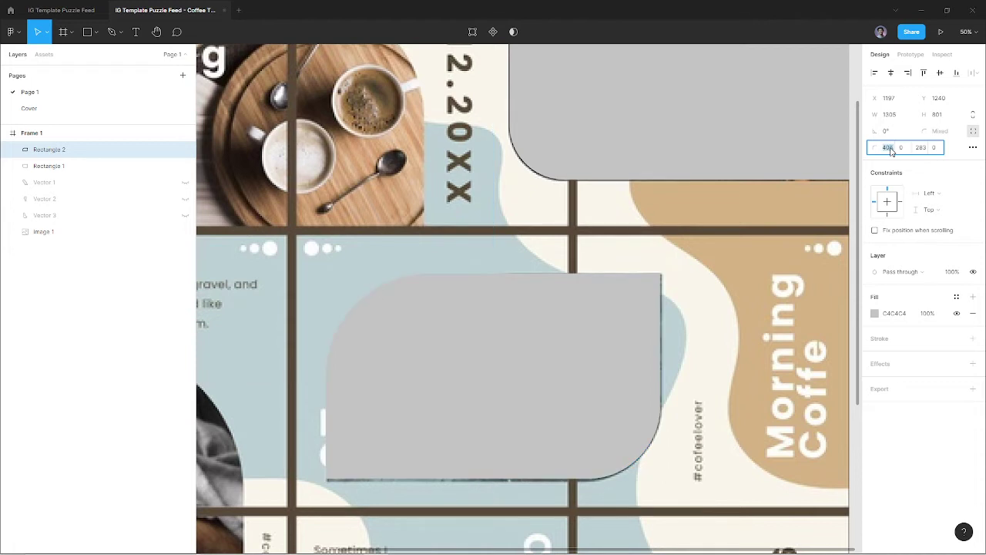
left_click(889, 147)
type("138")
key("Return")
type("288")
key("Return")
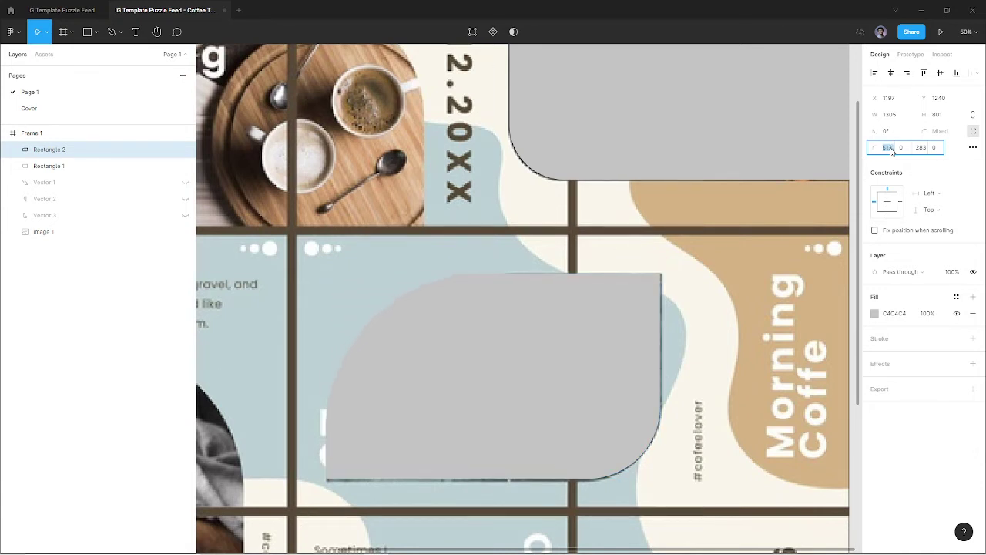
type("400")
key("Return")
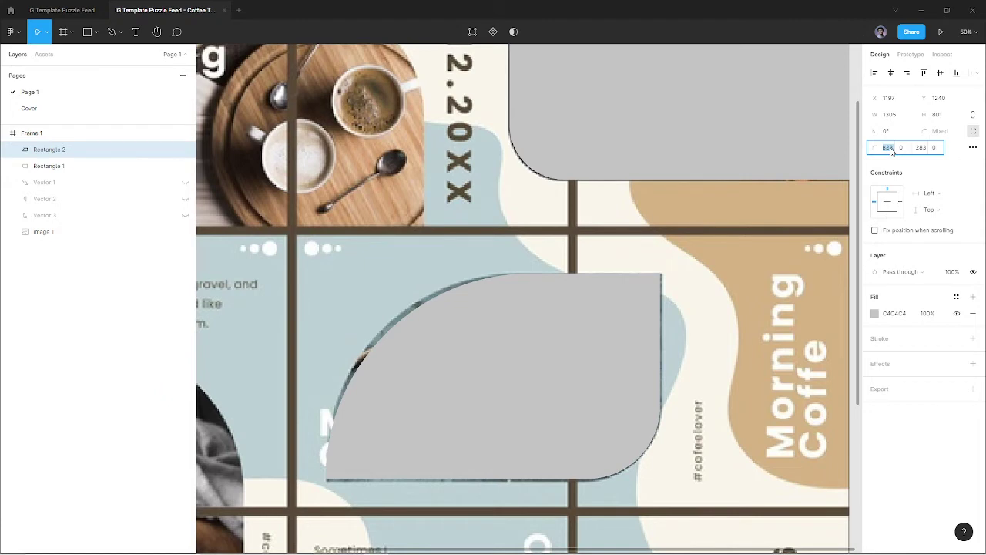
type("700")
key("Return")
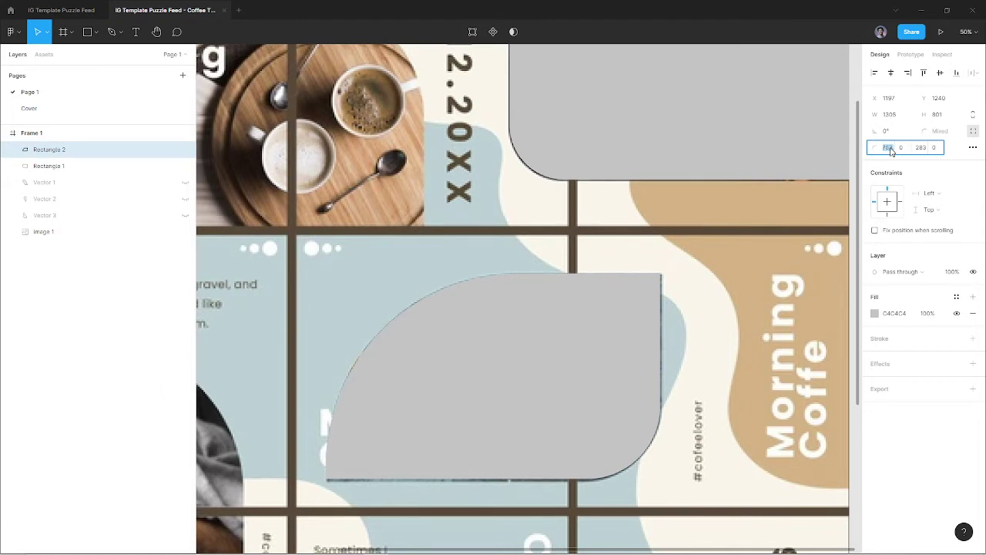
scroll(771, 231, "down", 3)
Draw Rectangle 3 over the top-left photo tile and stretch it up and left.
left_click(807, 204)
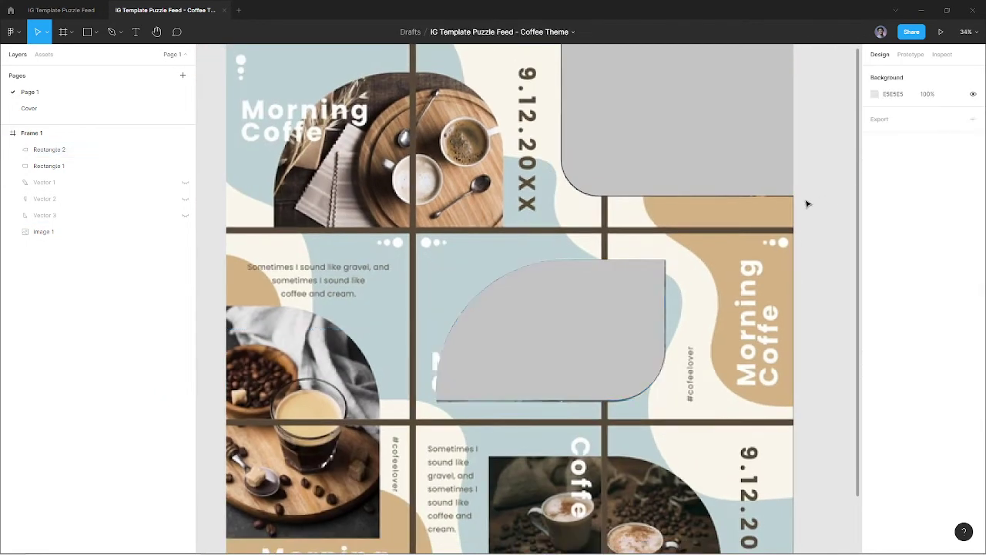
scroll(462, 193, "up", 2)
key("r")
mouse_move(351, 141)
left_mouse_down()
mouse_move(546, 293)
mouse_move(501, 249)
left_mouse_up()
scroll(509, 269, "up", 1)
scroll(493, 266, "up", 2)
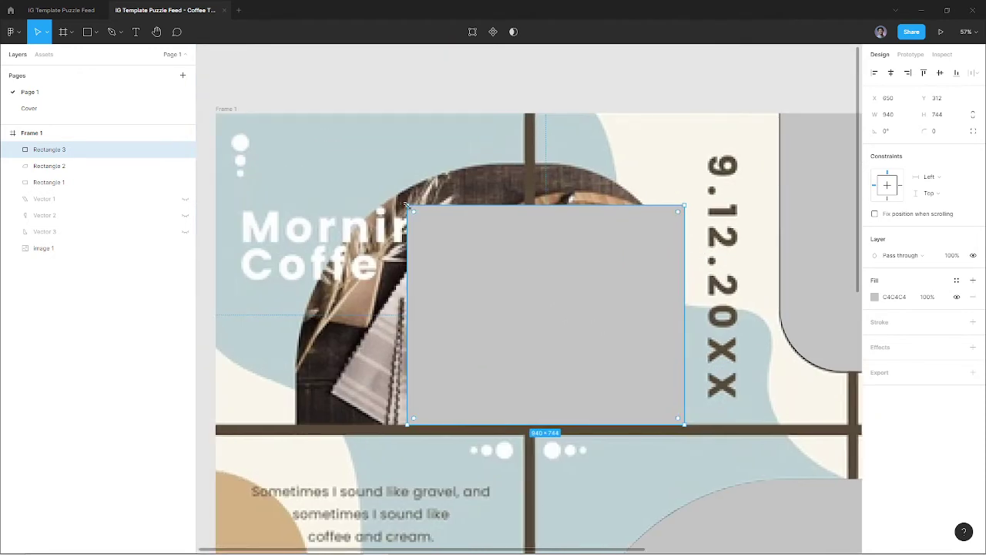
mouse_move(405, 203)
left_mouse_down()
mouse_move(283, 179)
mouse_move(296, 160)
left_mouse_up()
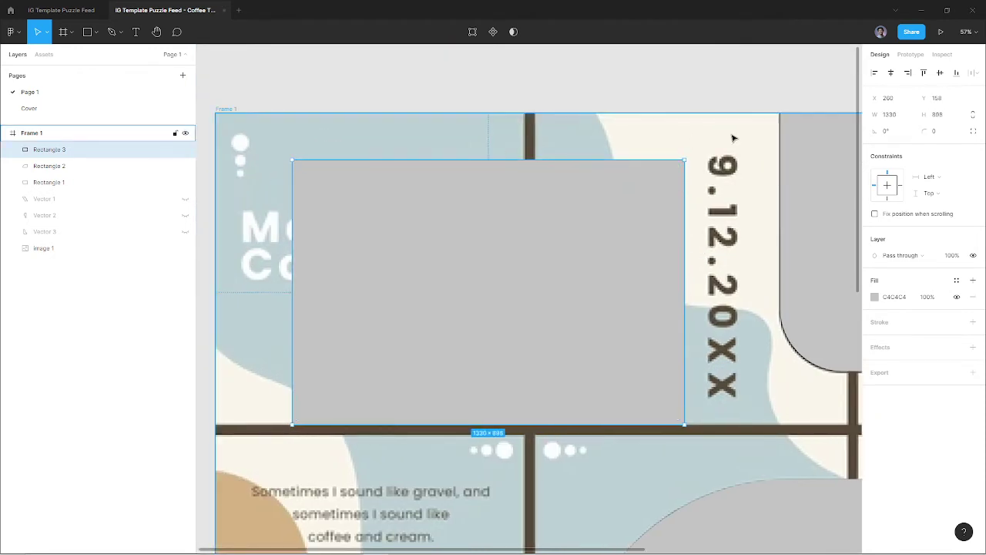
Enable independent corners and round the top-left corner heavily, to radius 700.
left_click(973, 131)
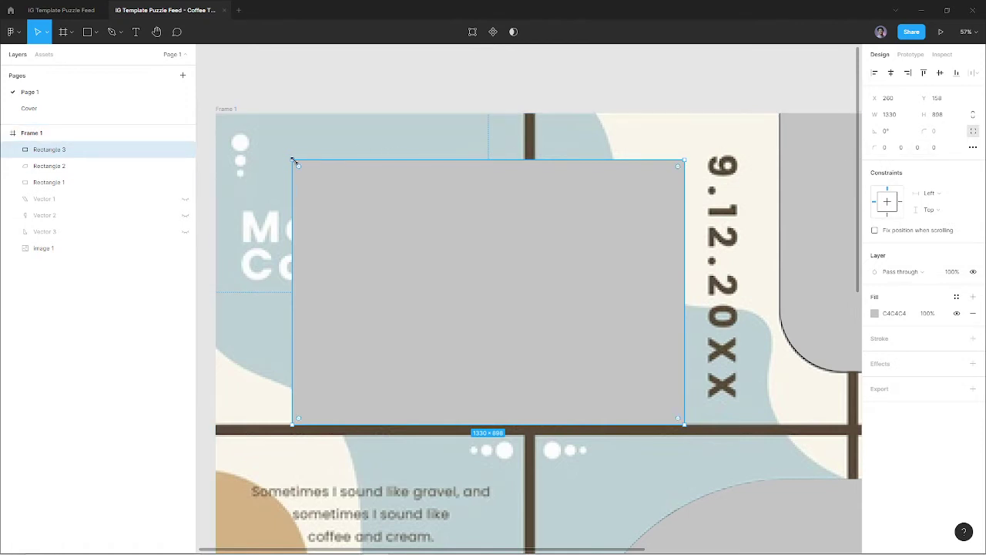
left_click_drag(293, 160, 579, 418)
left_click(888, 147)
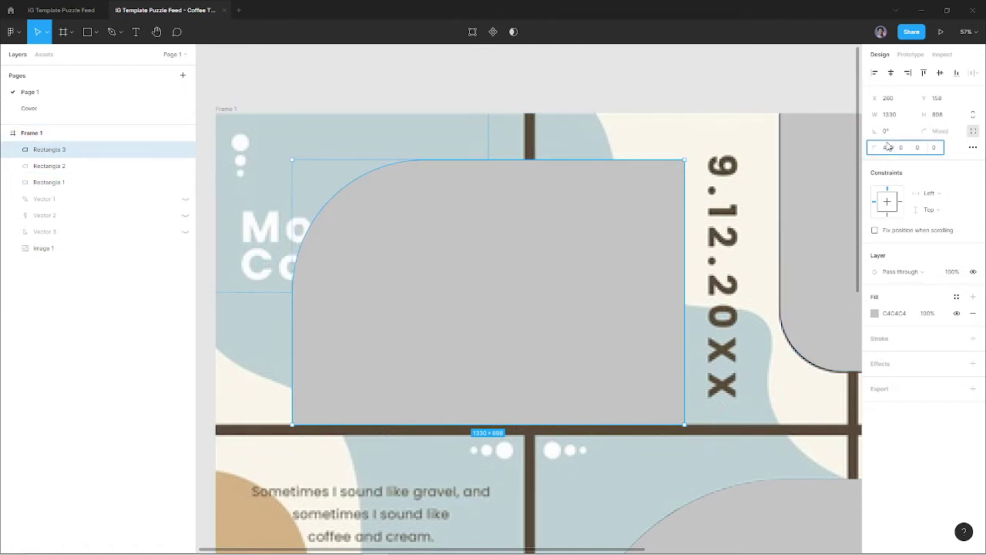
type("700")
key("Return")
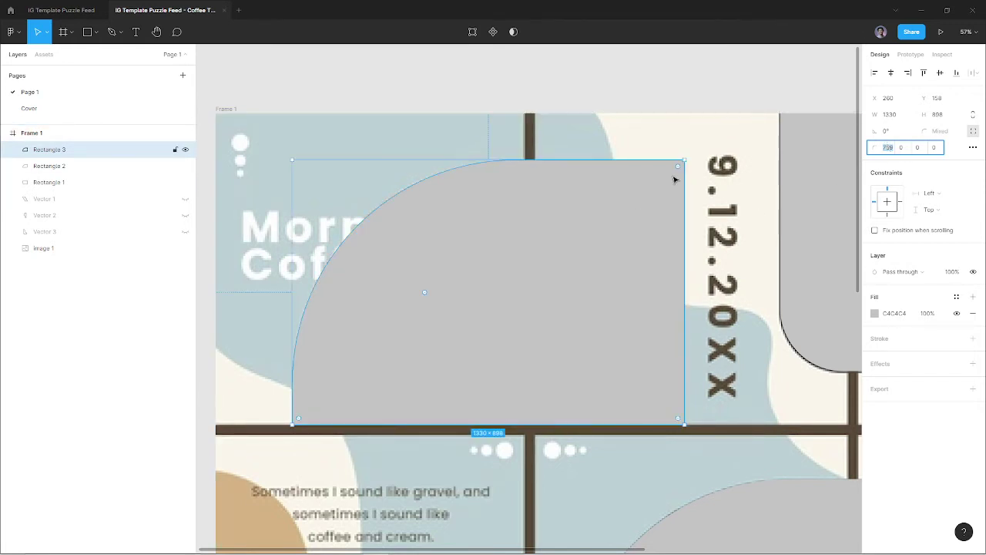
Round the top-right corner, fine-tuning its radius to about 448 with Shift+arrow keys.
left_click_drag(679, 170, 509, 310)
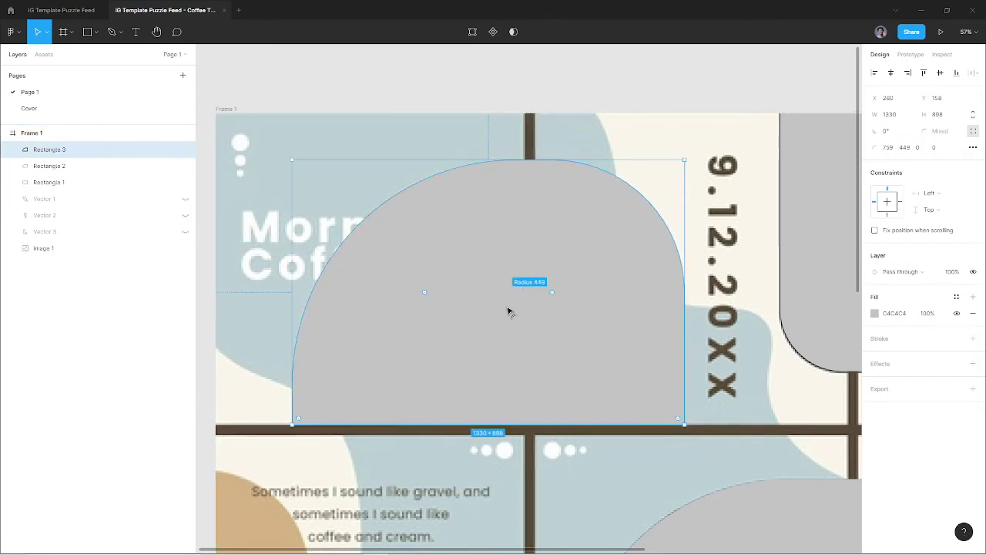
left_click(907, 149)
key("shift+Down")
key("shift+Down")
key("shift+Down")
key("shift+Down")
key("shift+Down")
key("shift+Down")
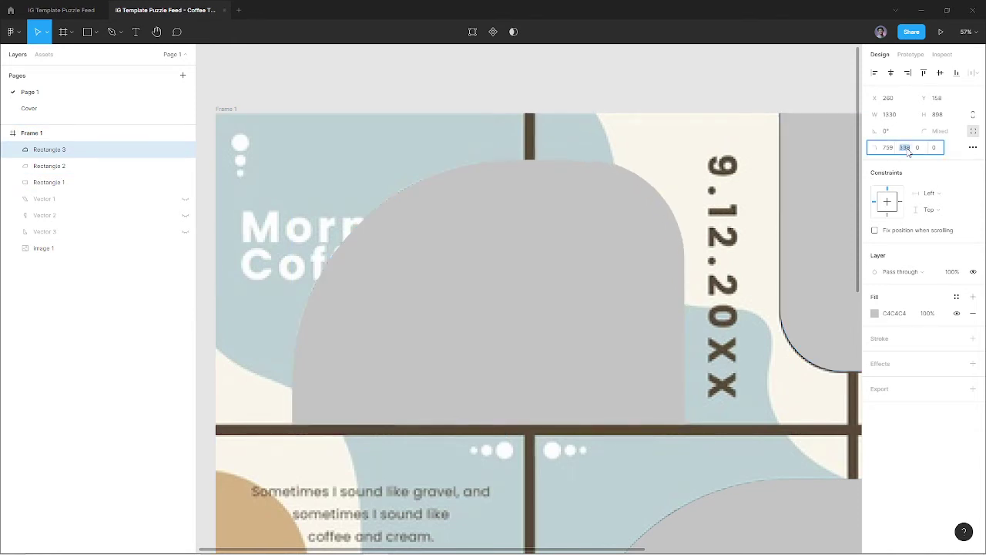
key("shift+Down")
key("shift+Down")
key("shift+Down")
key("shift+Up")
key("shift+Up")
key("shift+Up")
key("shift+Up")
key("shift+Up")
key("shift+Up")
key("shift+Up")
key("shift+Up")
key("shift+Up")
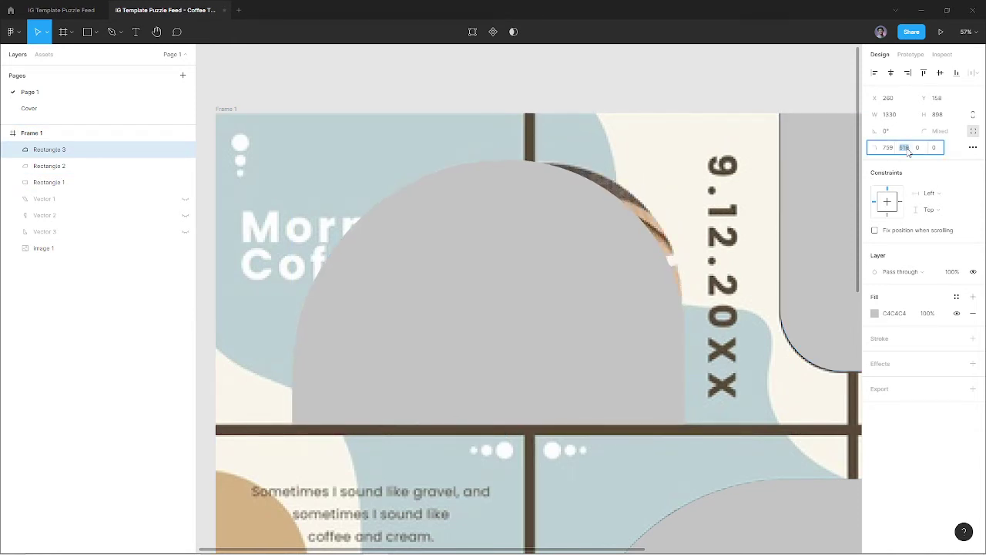
key("shift+Up")
key("shift+Up")
key("shift+Up")
key("shift+Down")
key("shift+Down")
key("shift+Down")
key("shift+Down")
key("shift+Down")
key("shift+Down")
key("shift+Down")
key("shift+Down")
key("shift+Down")
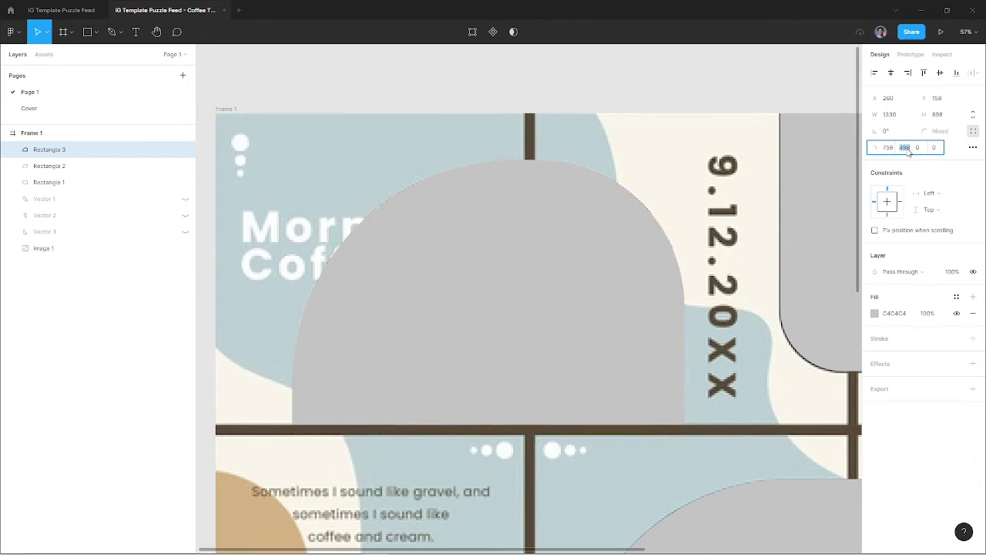
key("shift+Down")
key("shift+Down")
key("shift+Down")
left_click(701, 101)
scroll(694, 96, "down", 5)
Draw Rectangle 4 and enlarge it over the coffee glass photo on the left.
scroll(539, 232, "right", 5)
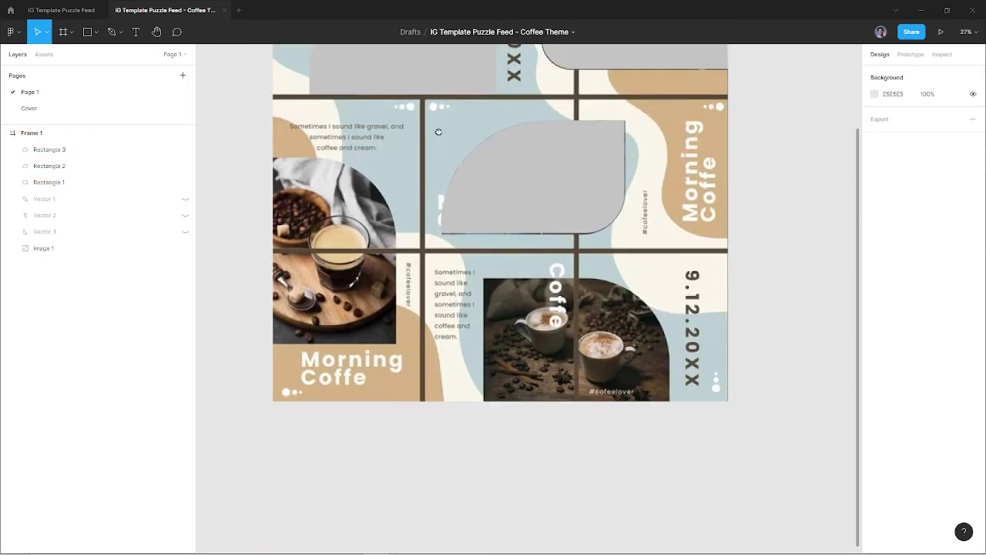
scroll(320, 238, "down", 3)
scroll(320, 237, "up", 3)
scroll(320, 238, "up", 2)
key("r")
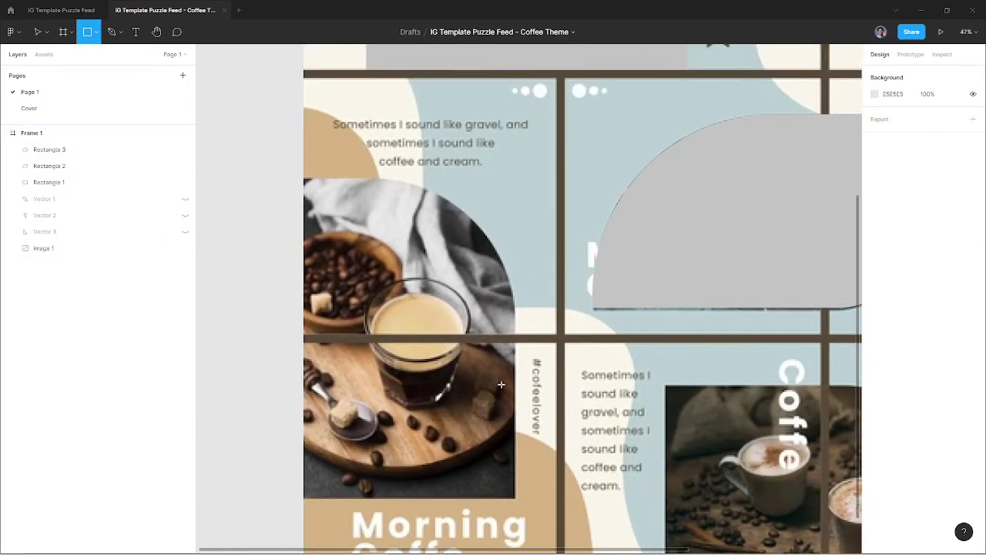
left_click_drag(410, 253, 527, 433)
left_click_drag(484, 368, 477, 433)
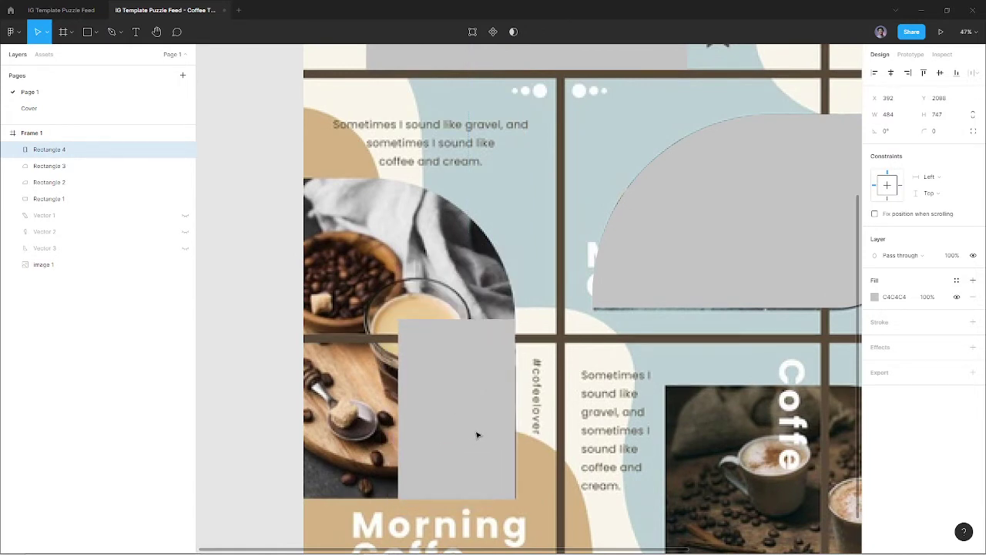
left_click_drag(400, 318, 304, 179)
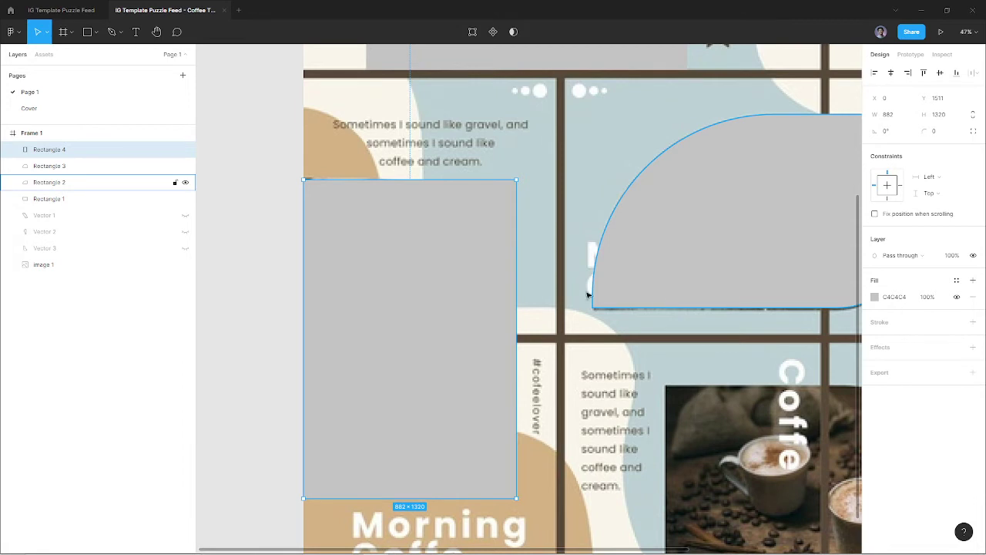
mouse_move(510, 186)
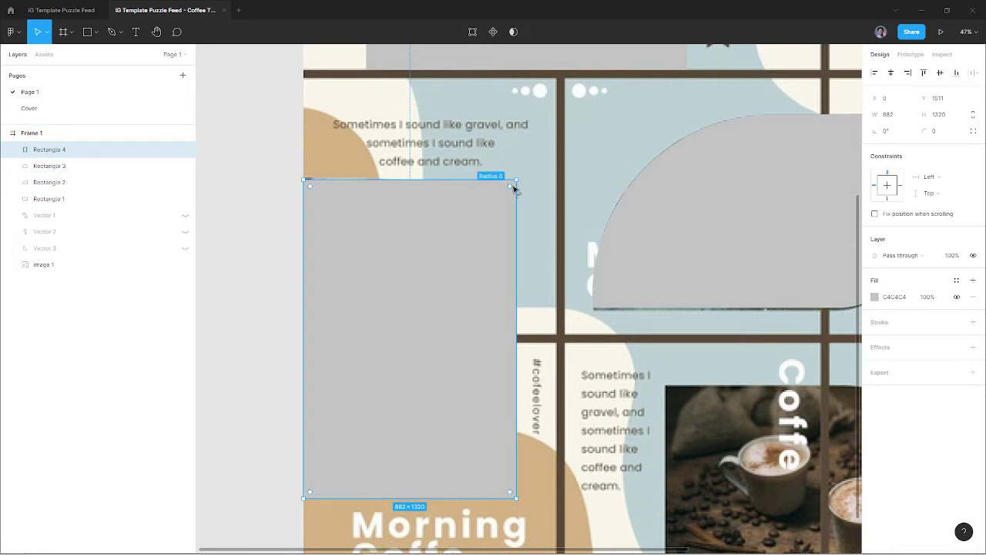
Enable independent corners and round only the top-right corner to about 441.
left_click_drag(511, 193, 459, 251)
key("ctrl+z")
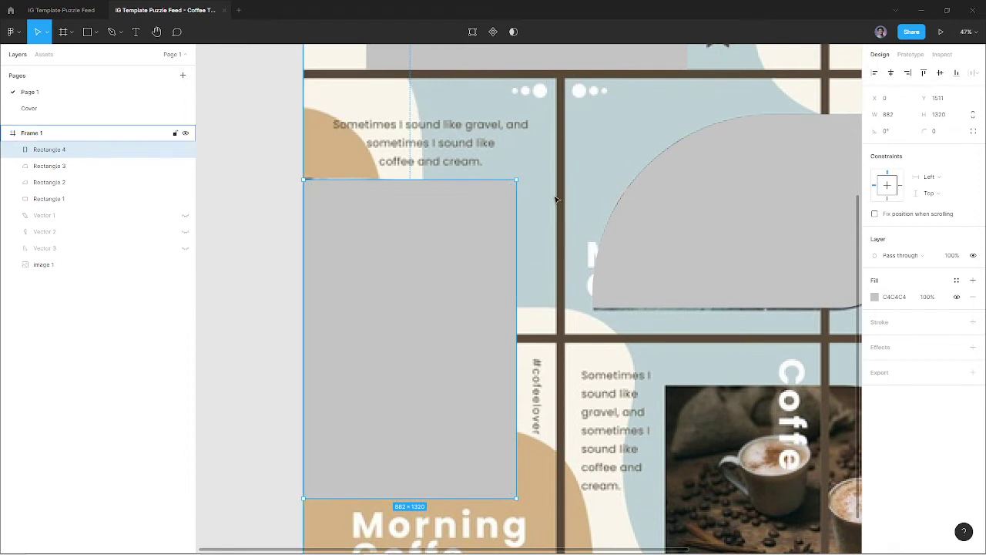
left_click(974, 131)
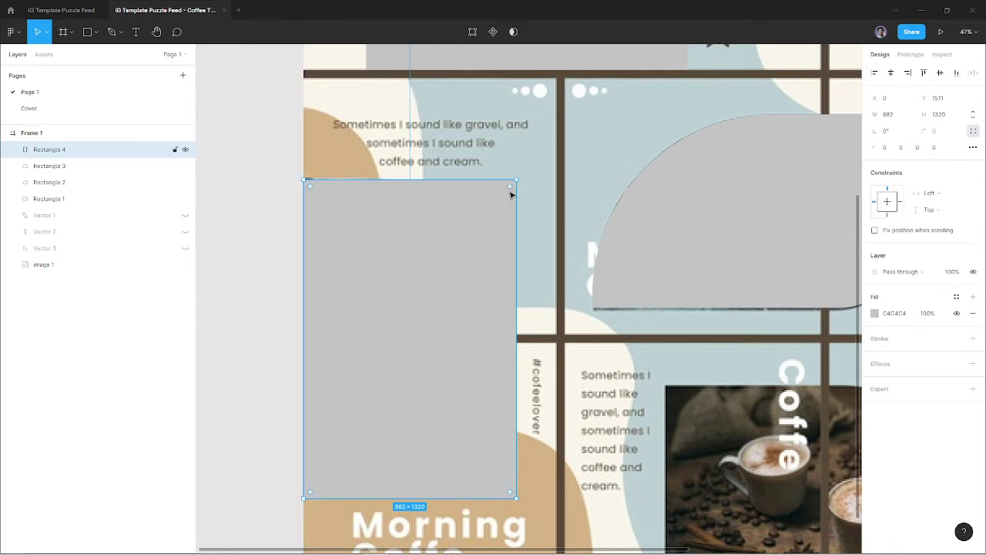
mouse_move(509, 189)
left_mouse_down()
mouse_move(374, 375)
mouse_move(409, 347)
left_mouse_up()
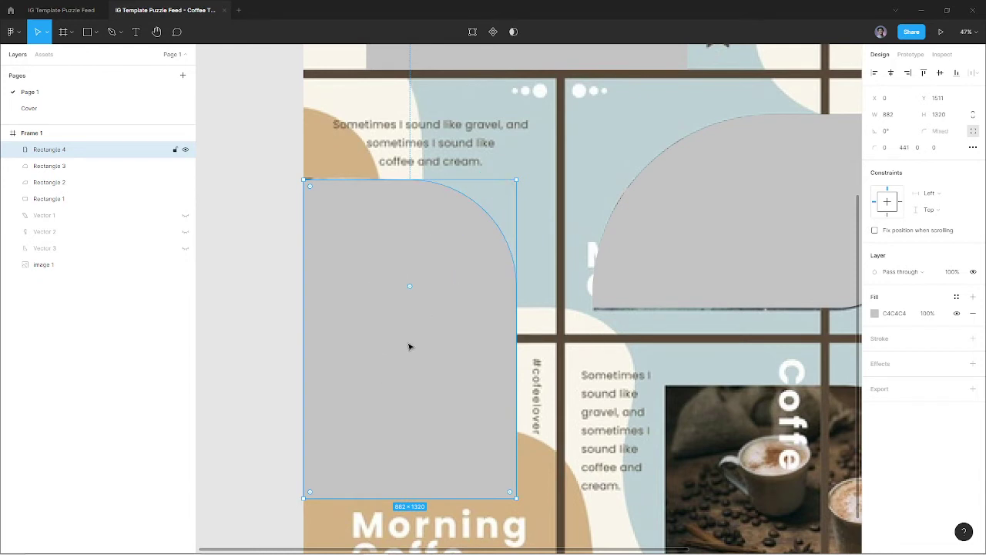
left_click(902, 148)
type("601")
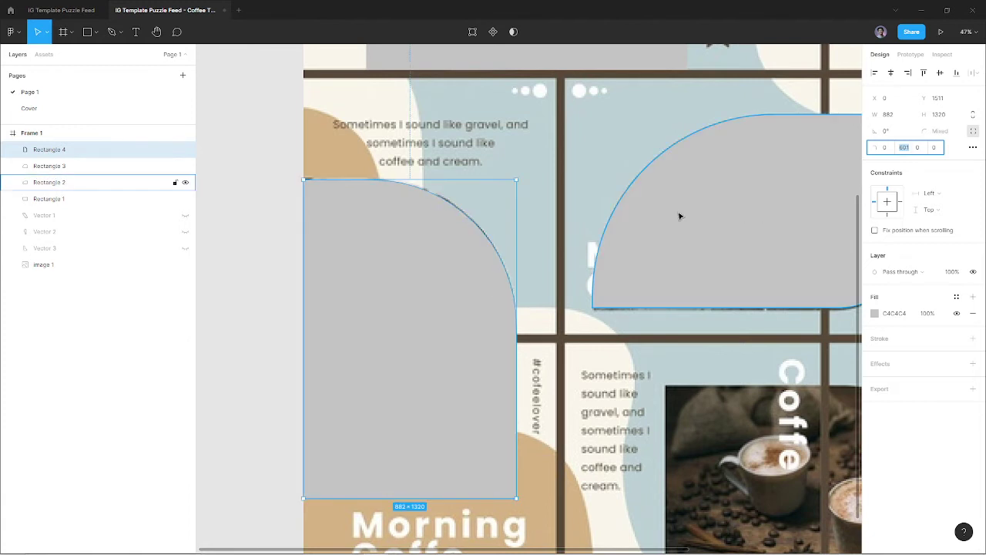
Draw a 1326 × 879 Rectangle 5 over the bottom-row coffee cup photo and enable independent corners.
left_click(238, 269)
scroll(443, 275, "right", 2)
scroll(443, 276, "down", 1)
scroll(444, 275, "right", 3)
scroll(444, 275, "down", 1)
key("r")
left_click_drag(536, 337, 652, 429)
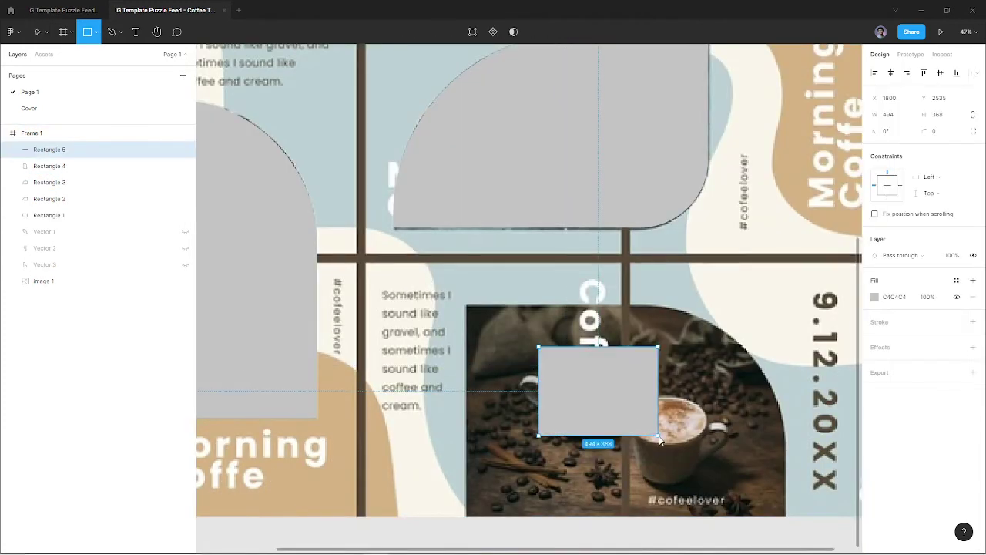
mouse_move(588, 395)
left_mouse_down()
mouse_move(537, 385)
mouse_move(519, 362)
mouse_move(757, 498)
left_mouse_up()
scroll(521, 363, "right", 2)
scroll(522, 363, "down", 1)
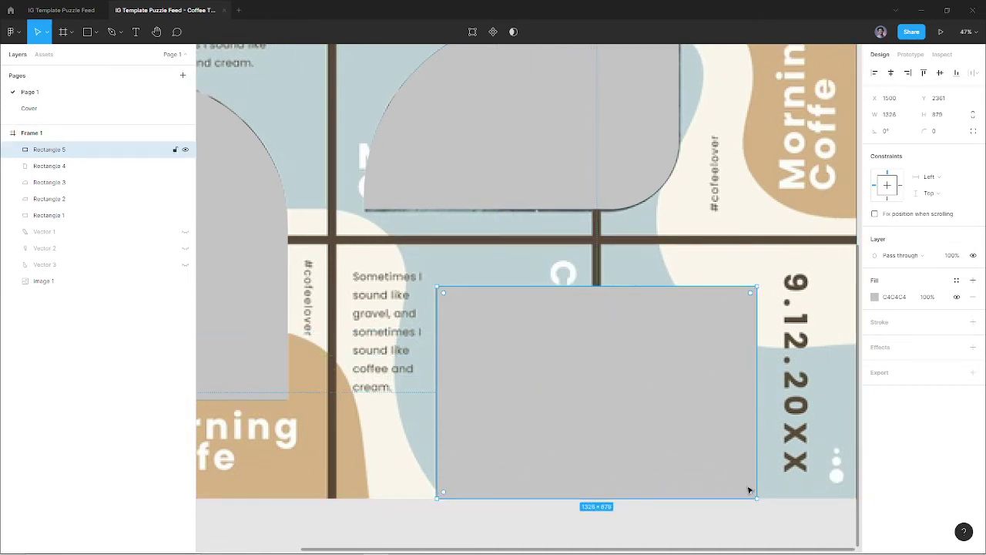
left_click(972, 131)
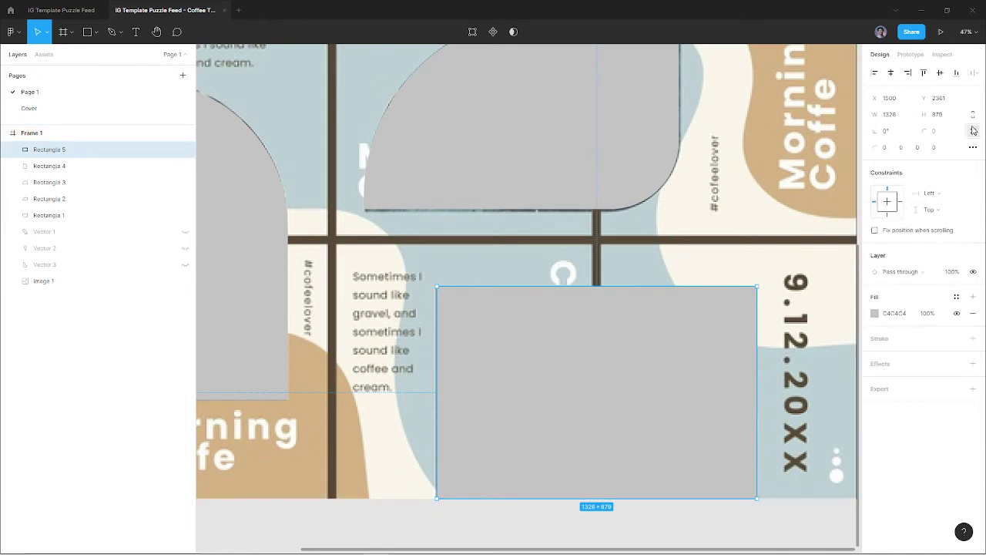
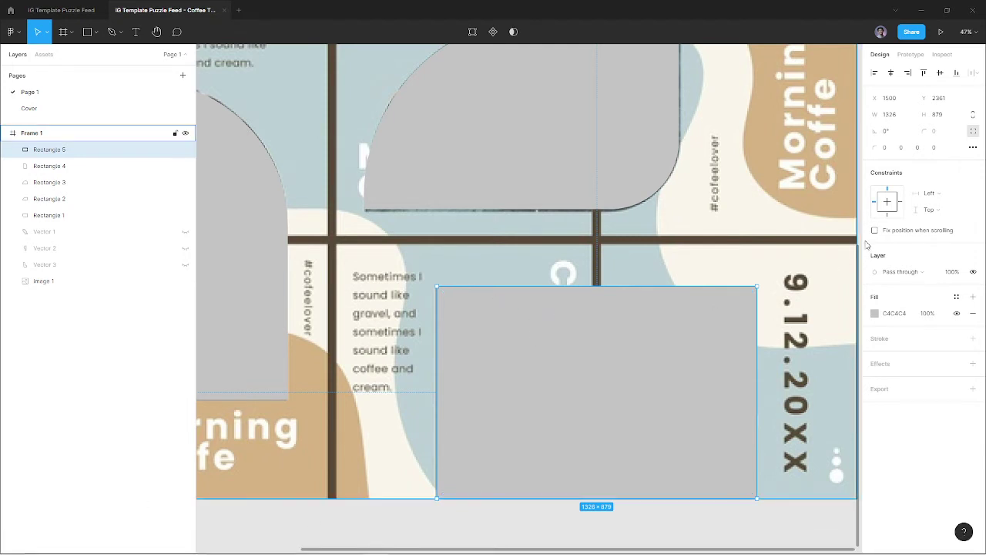
Round the bottom-right grey tile's top-right corner to a 618 radius.
left_click_drag(752, 297, 627, 480)
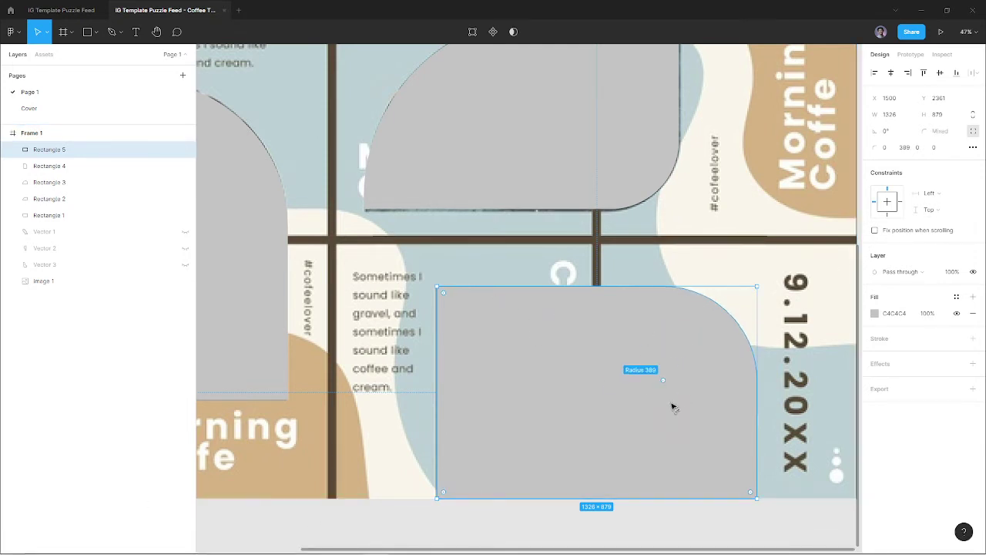
left_click(909, 151)
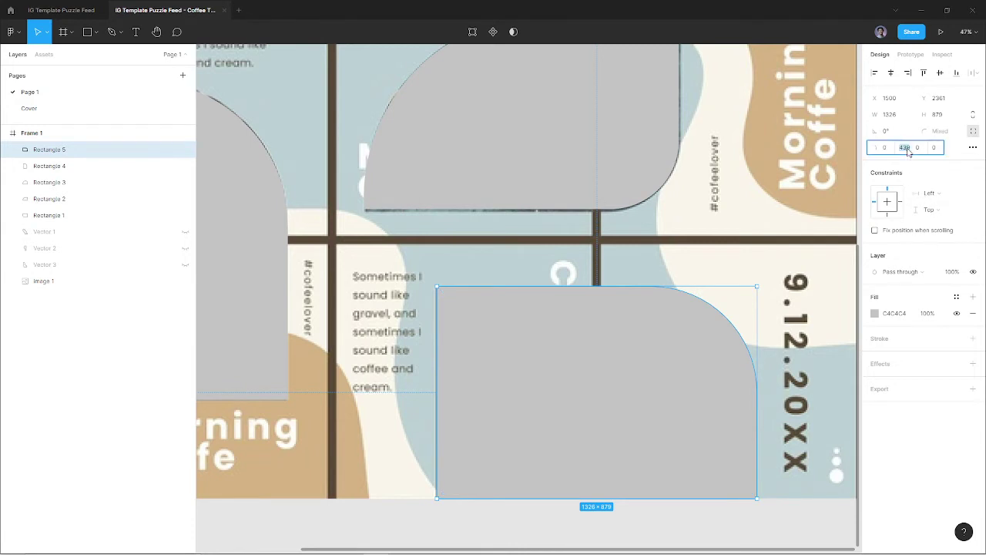
type("618")
key("Return")
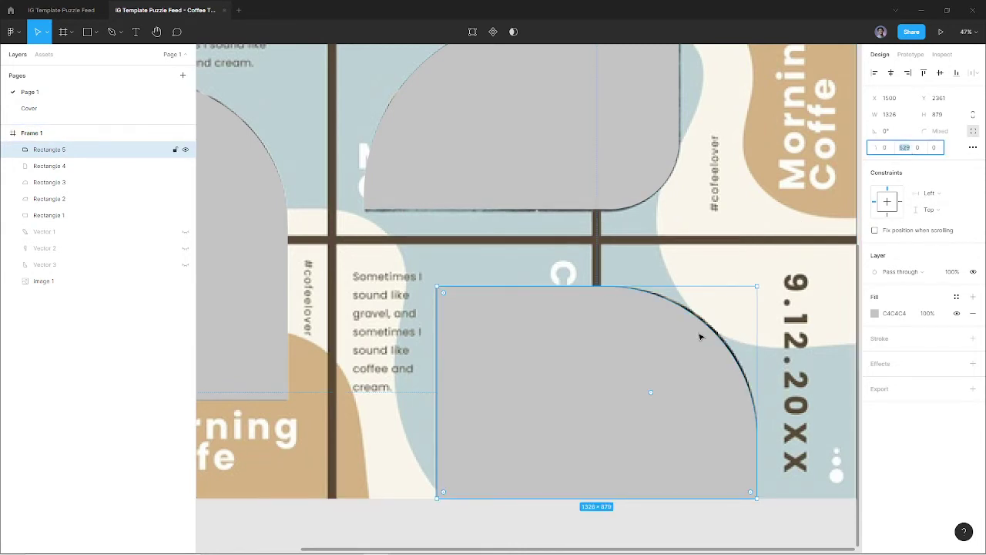
Slide the tile aside to check the photo underneath, then undo the move.
left_click_drag(632, 367, 749, 376)
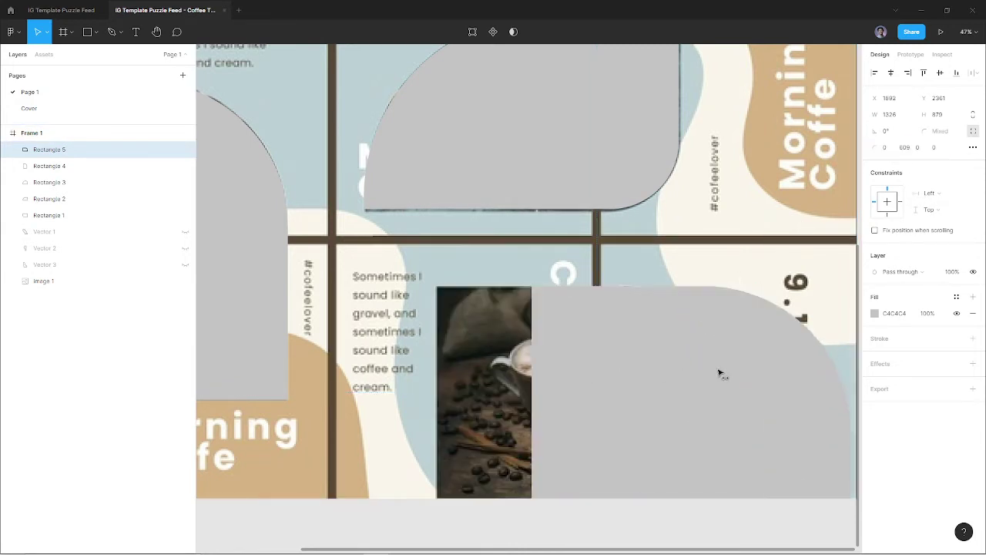
key("ctrl+z")
scroll(614, 375, "down", 3, "ctrl")
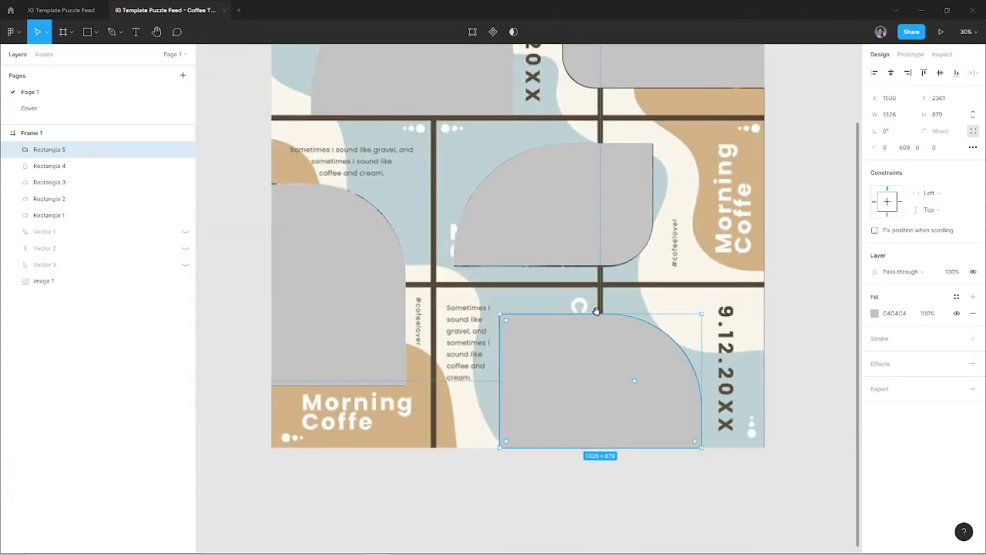
scroll(621, 346, "up", 3)
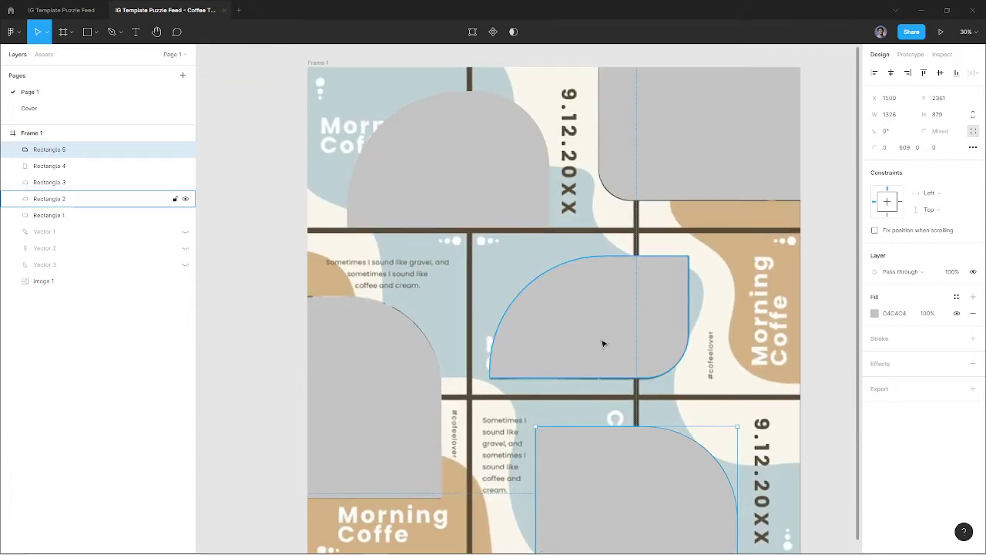
In a new Firefox tab, search Google for 'unsplash' and open the Unsplash homepage.
key("alt+Tab")
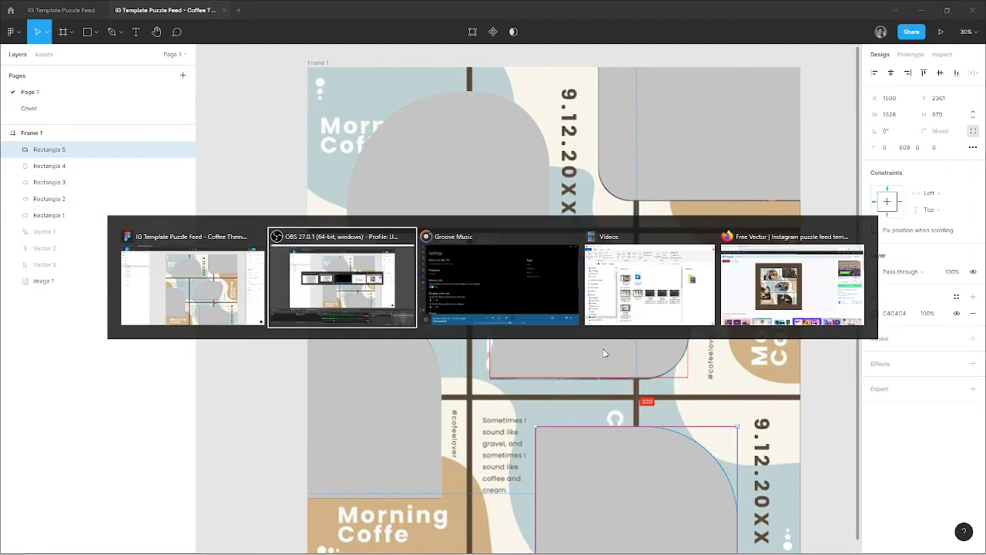
left_click(794, 286)
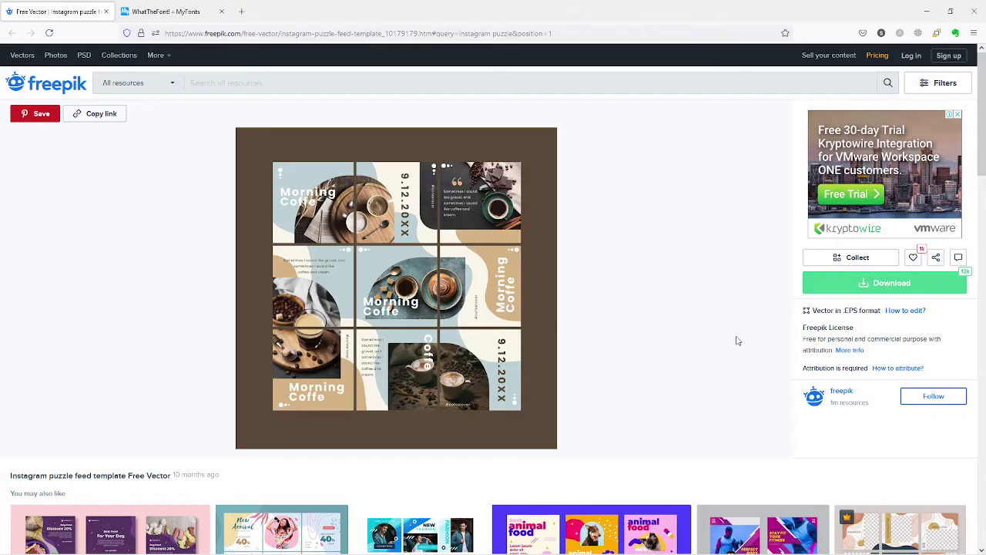
key("ctrl+t")
type("uns")
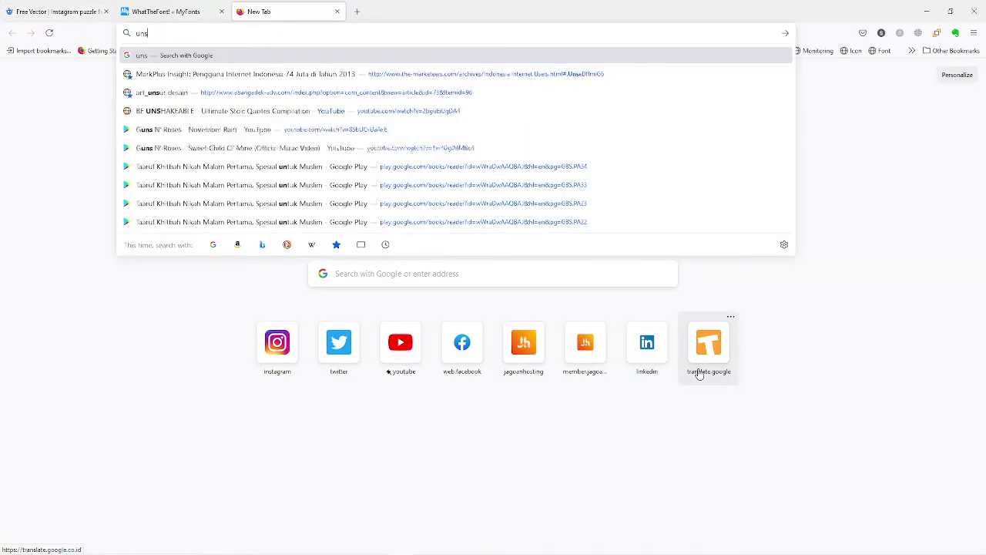
type("plash")
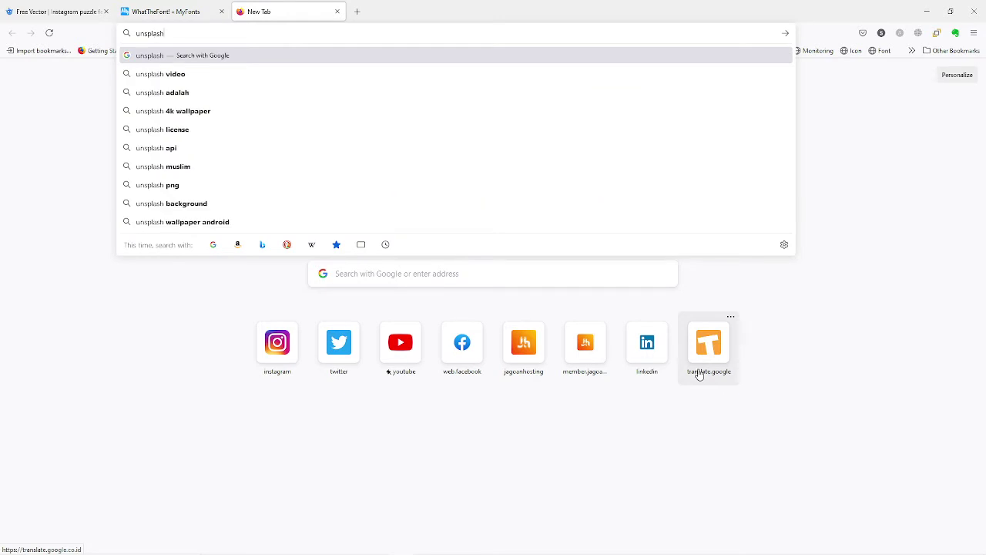
key("Return")
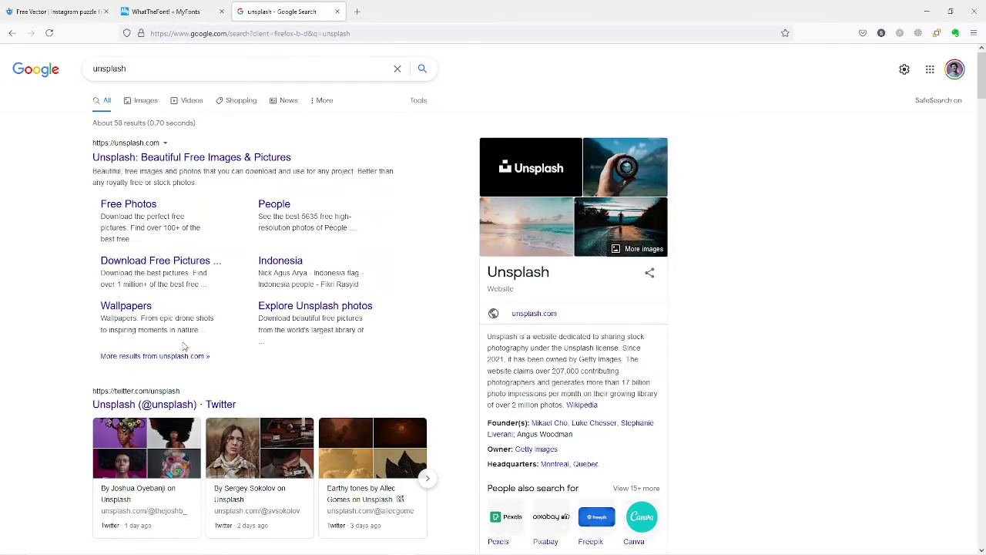
left_click(205, 159)
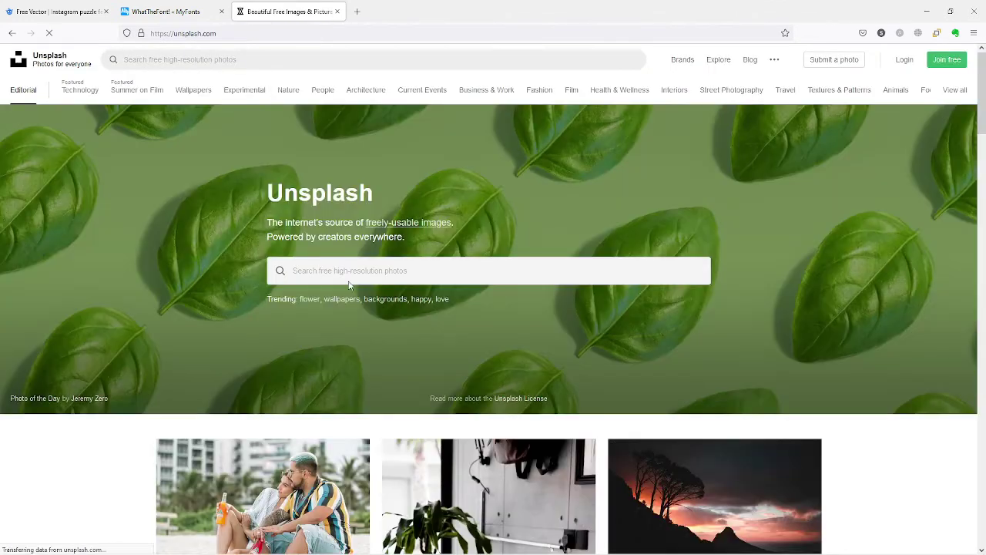
left_click(349, 277)
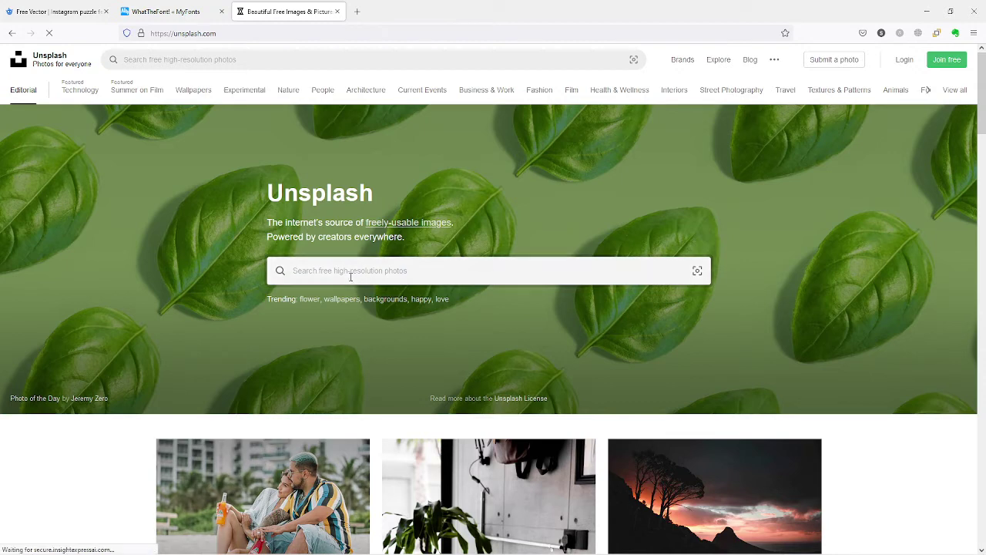
Search Unsplash for 'coffee' and scroll through the results.
left_click(375, 275)
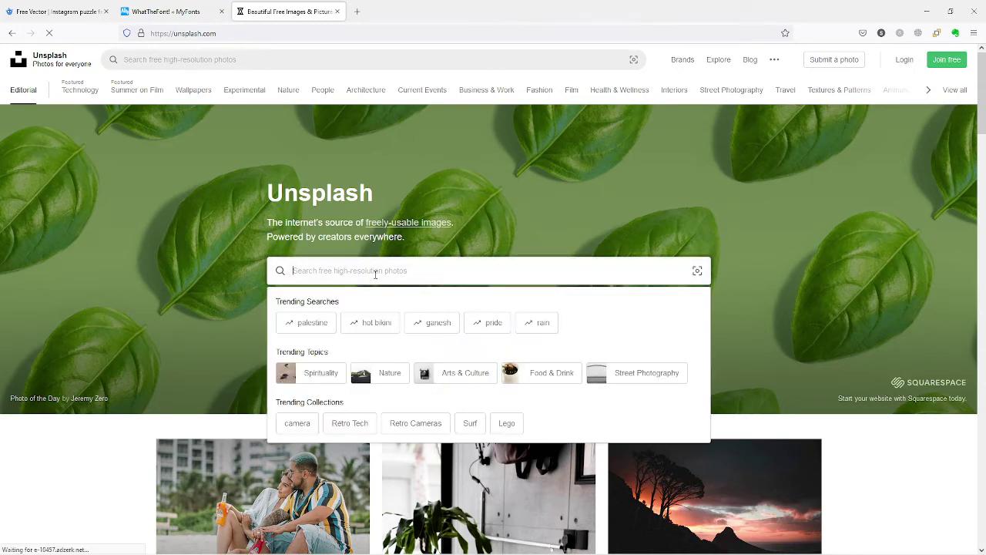
type("coffee")
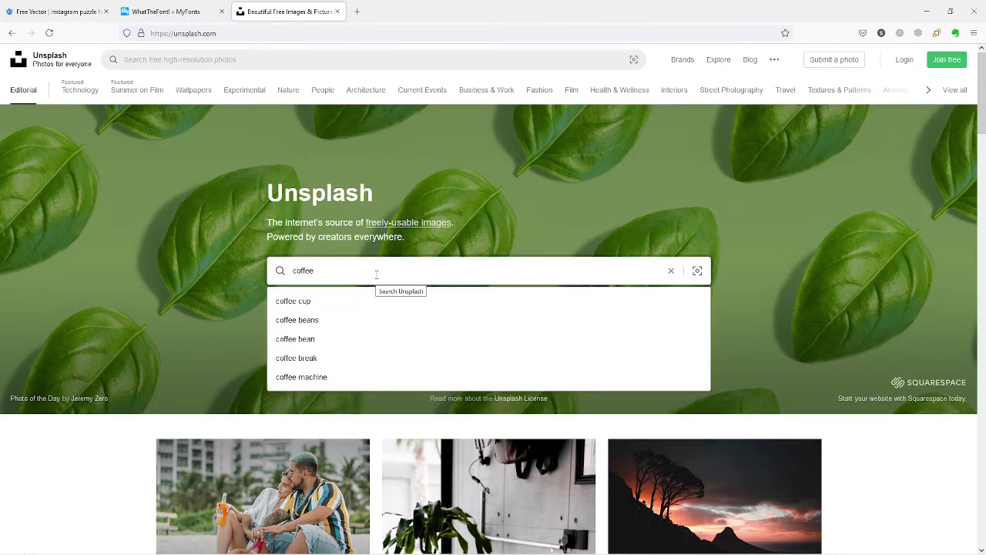
key("Return")
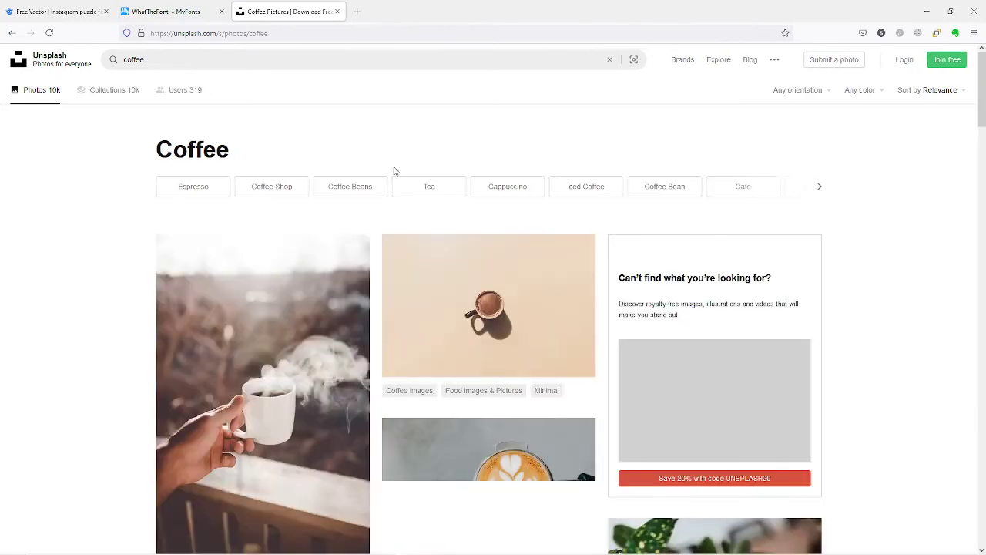
scroll(344, 216, "down", 3)
scroll(341, 211, "down", 2)
scroll(379, 261, "down", 1)
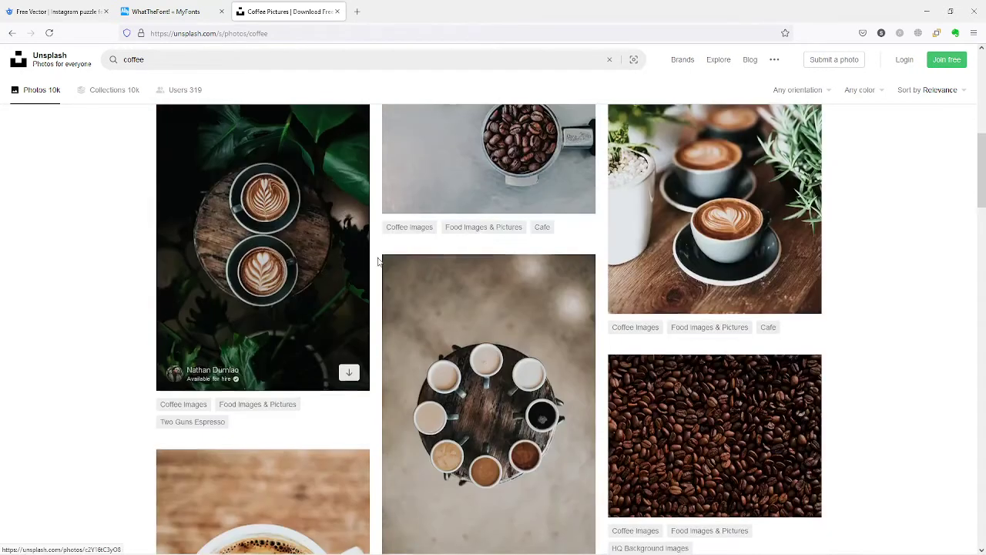
scroll(379, 260, "down", 2)
scroll(379, 266, "down", 3)
scroll(379, 266, "up", 2)
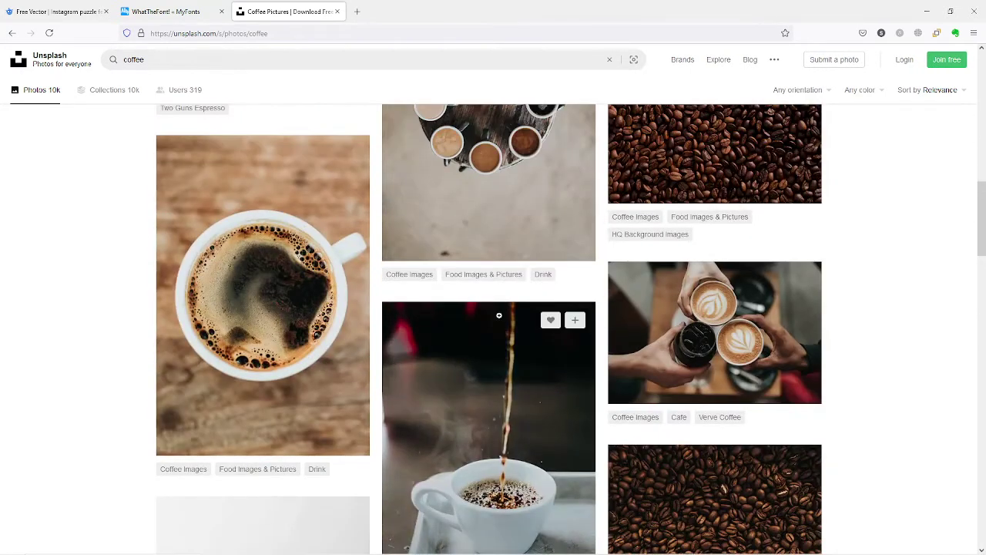
scroll(500, 316, "down", 8)
mouse_move(488, 306)
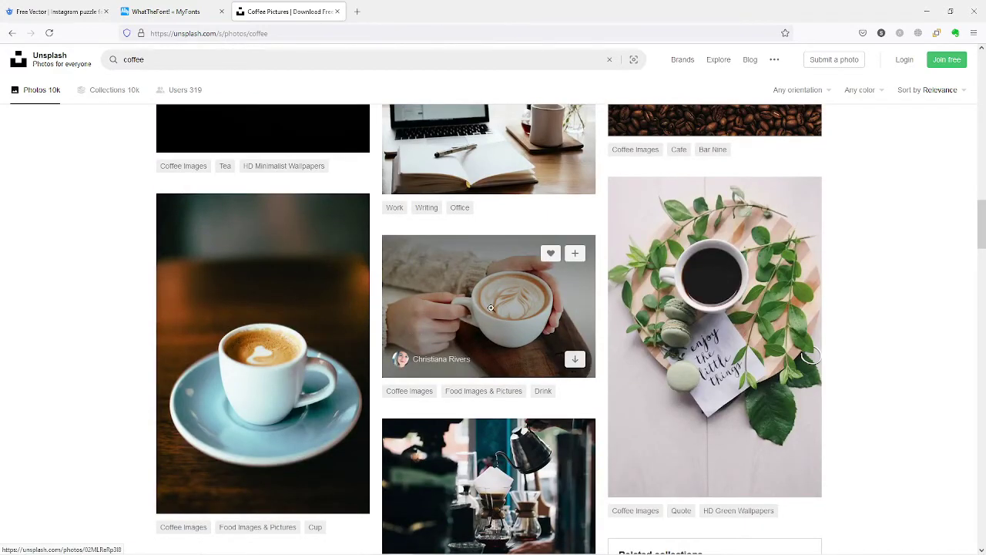
scroll(490, 308, "down", 3)
scroll(497, 305, "down", 3)
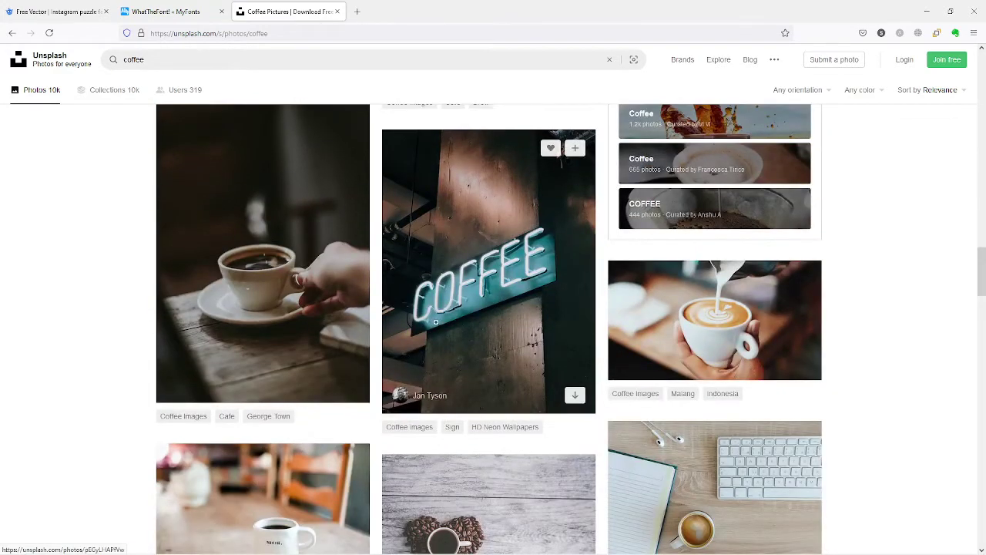
Copy the dark photo of a hand holding a coffee cup and return to Figma.
left_click(255, 324)
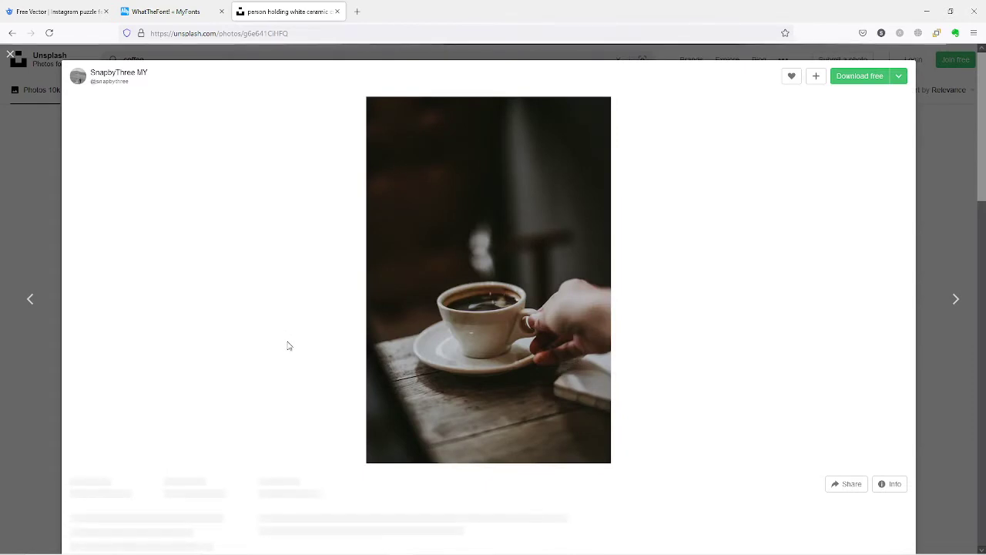
right_click(469, 238)
left_click(491, 280)
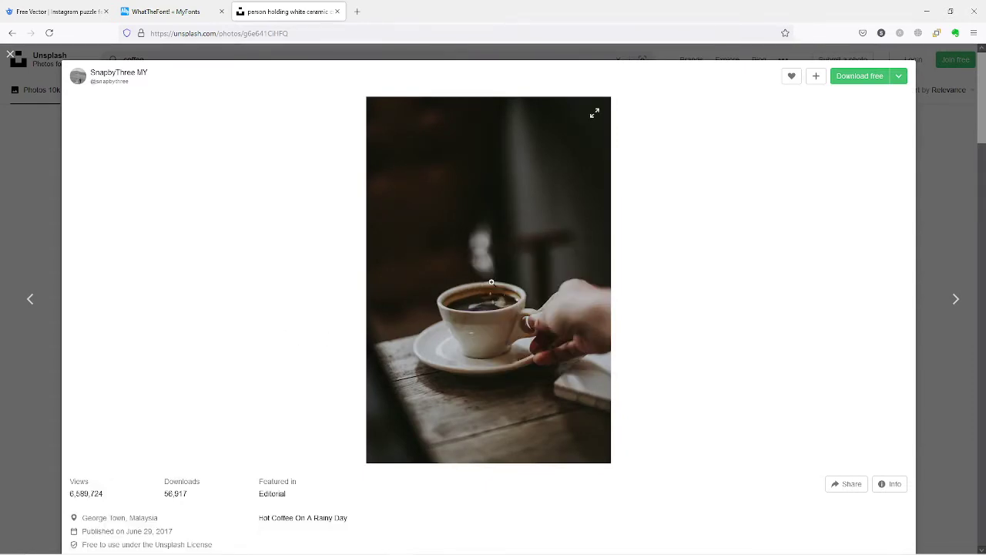
key("alt+Tab")
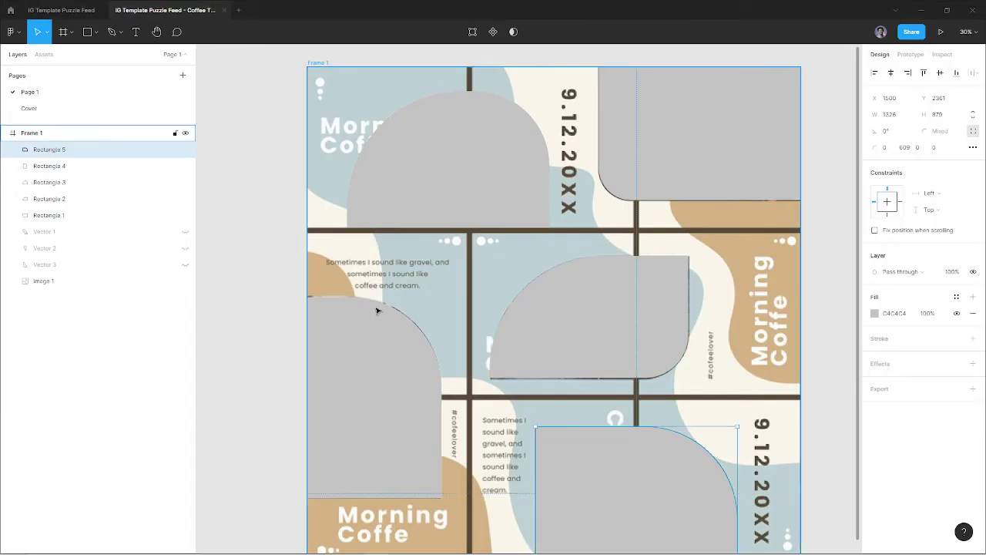
Paste the coffee-cup photo as the fill of the tall rounded Rectangle 4 on the left.
scroll(397, 324, "down", 2)
left_click(402, 239)
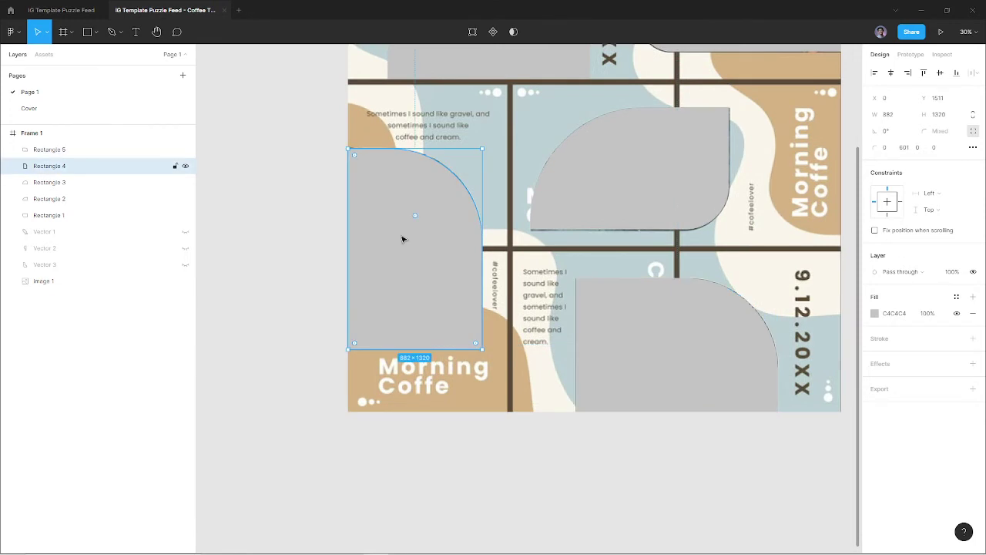
left_click_drag(432, 192, 395, 354)
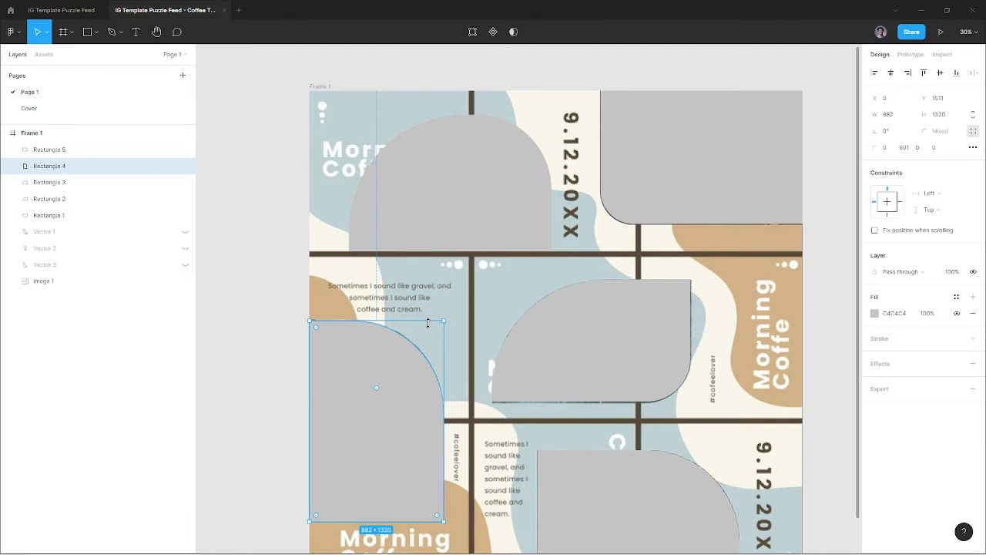
key("ctrl+v")
scroll(462, 347, "down", 2)
scroll(504, 365, "up", 2)
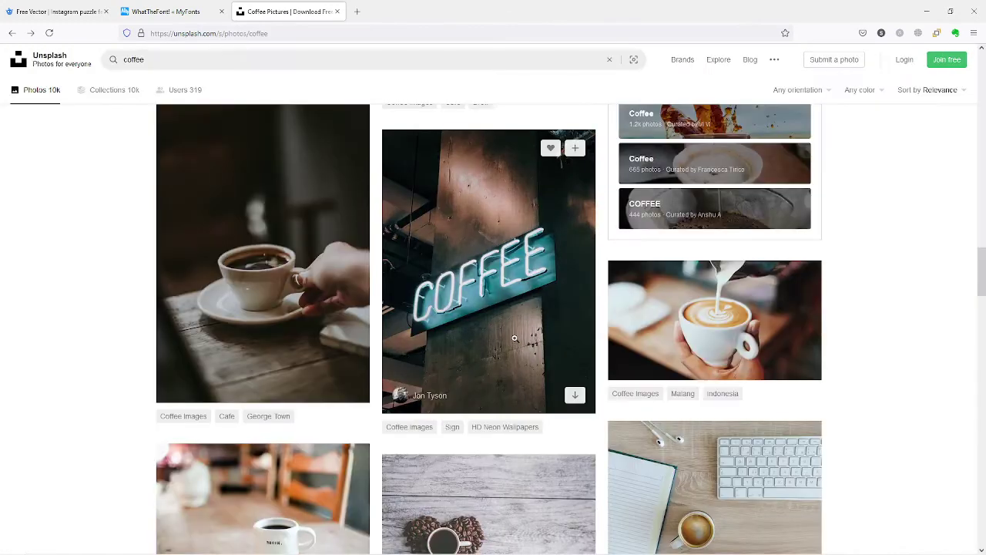
Copy Unsplash's latte cup and spilled coffee-beans photo, then return to Figma.
scroll(514, 337, "down", 4)
scroll(514, 339, "down", 2)
scroll(724, 322, "up", 2)
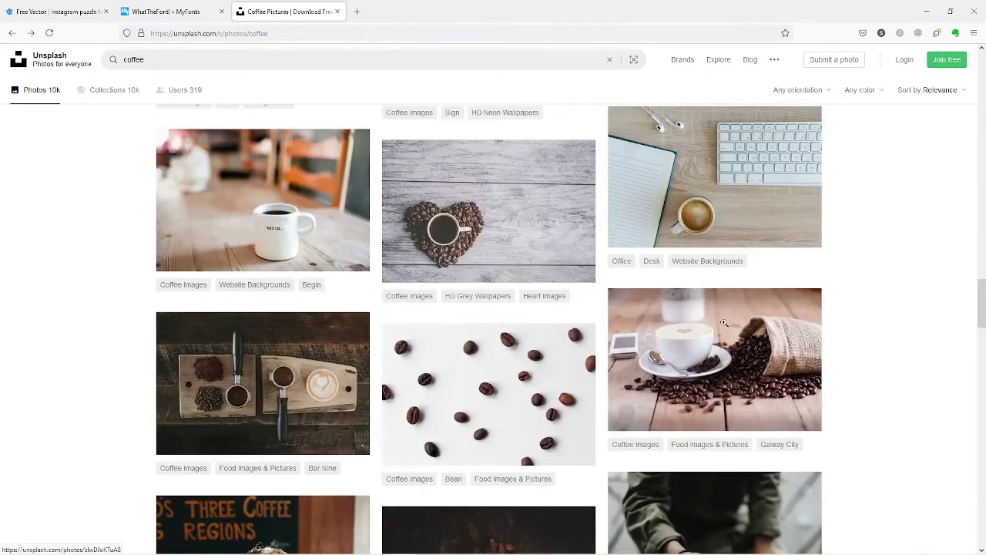
left_click(711, 363)
right_click(463, 245)
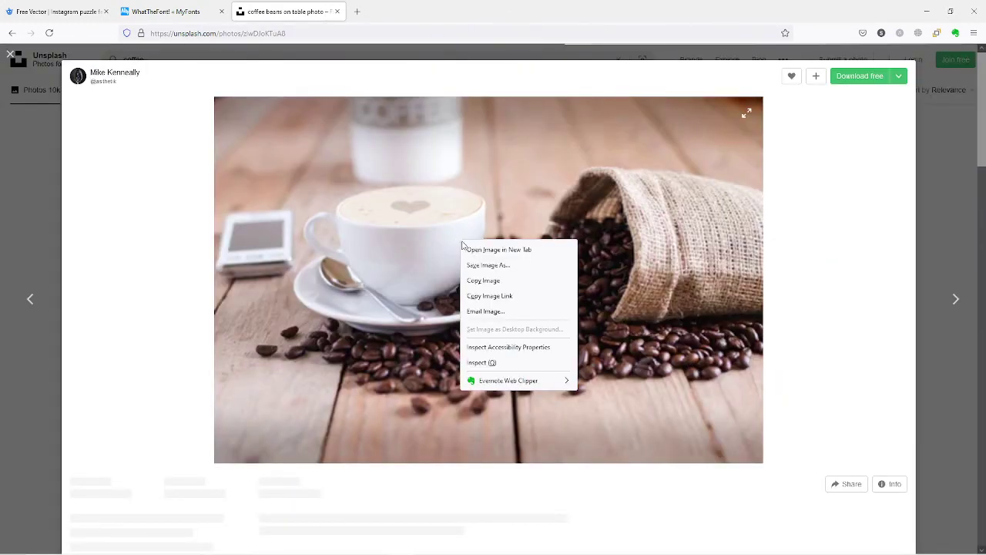
right_click(639, 276)
left_click(659, 320)
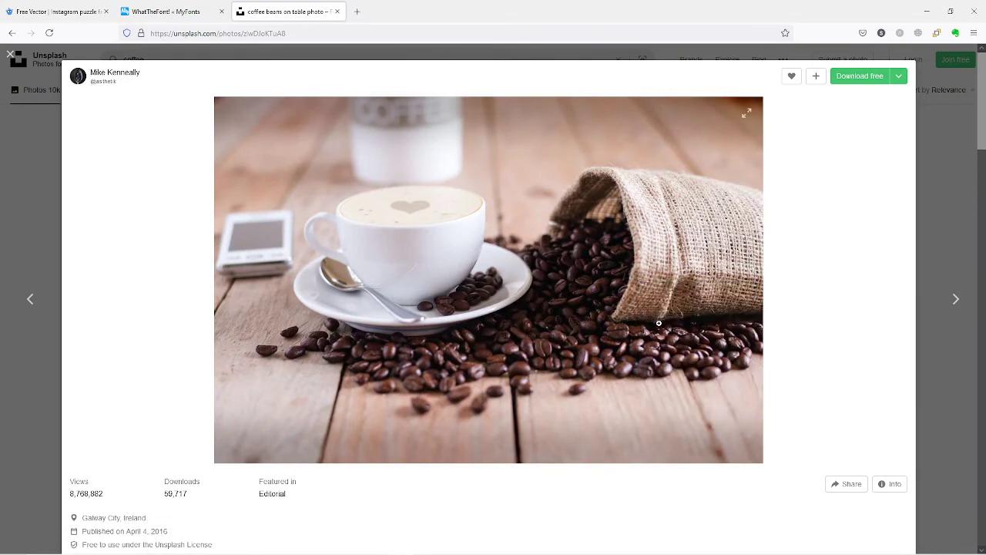
key("alt+Tab")
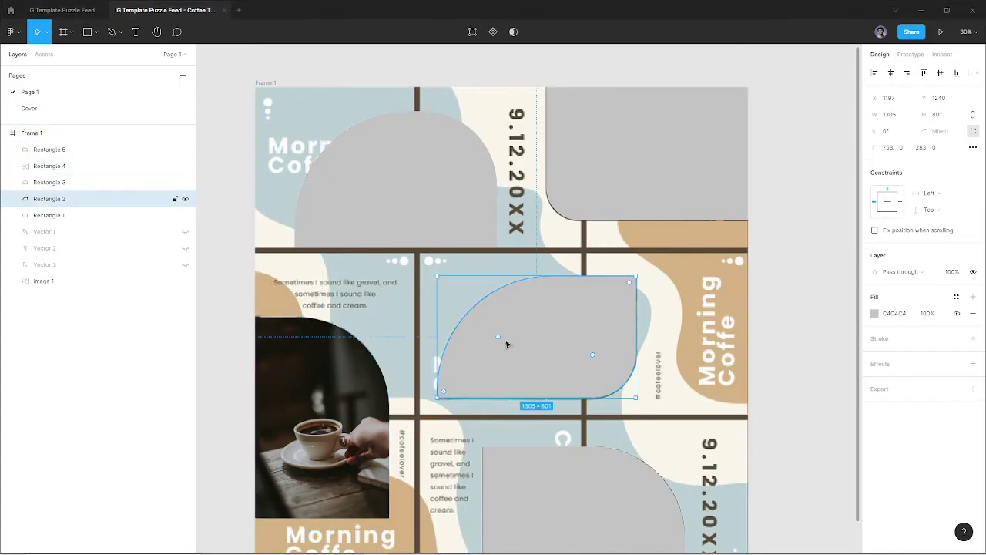
Paste the latte-and-beans photo into the middle leaf shape and the bottom-right Rectangle 5.
key("ctrl+v")
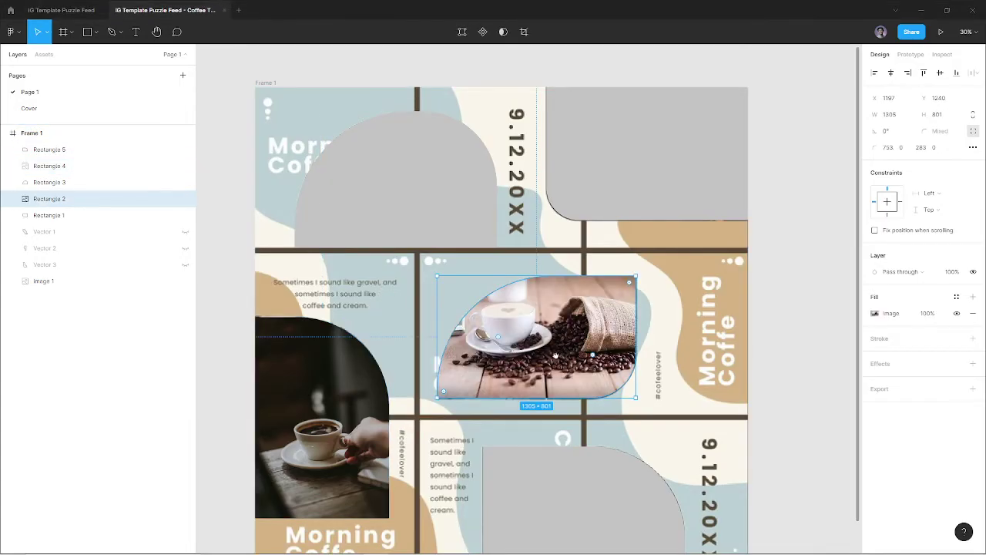
scroll(556, 356, "down", 3)
left_click(576, 411)
key("ctrl+v")
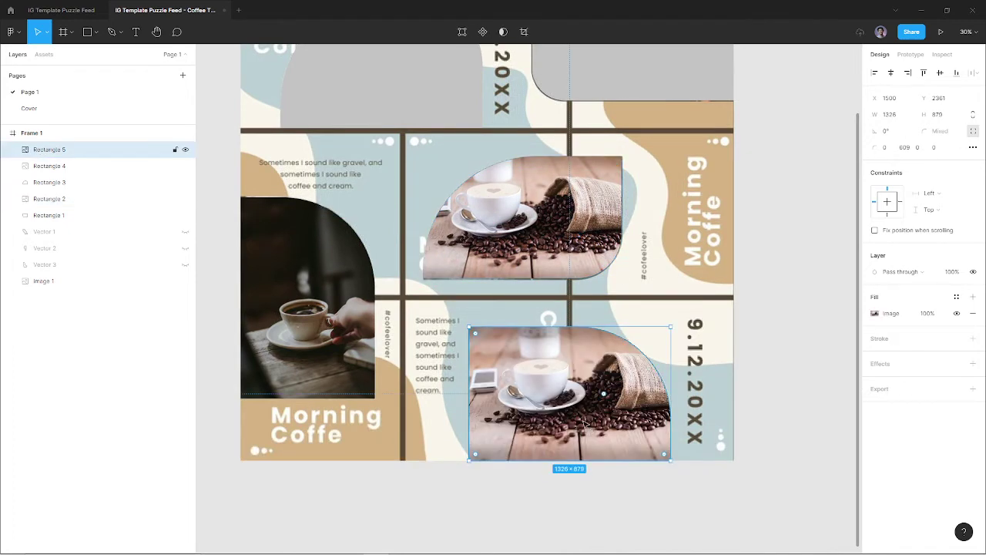
Back in Firefox, close the photo view to return to the coffee results.
key("alt+Tab")
key("Escape")
scroll(570, 355, "down", 3)
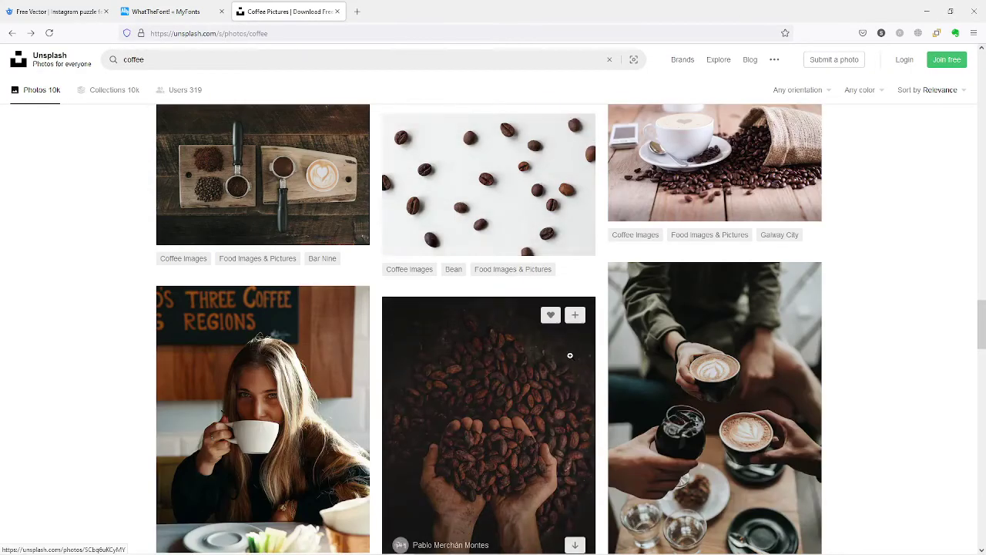
mouse_move(714, 408)
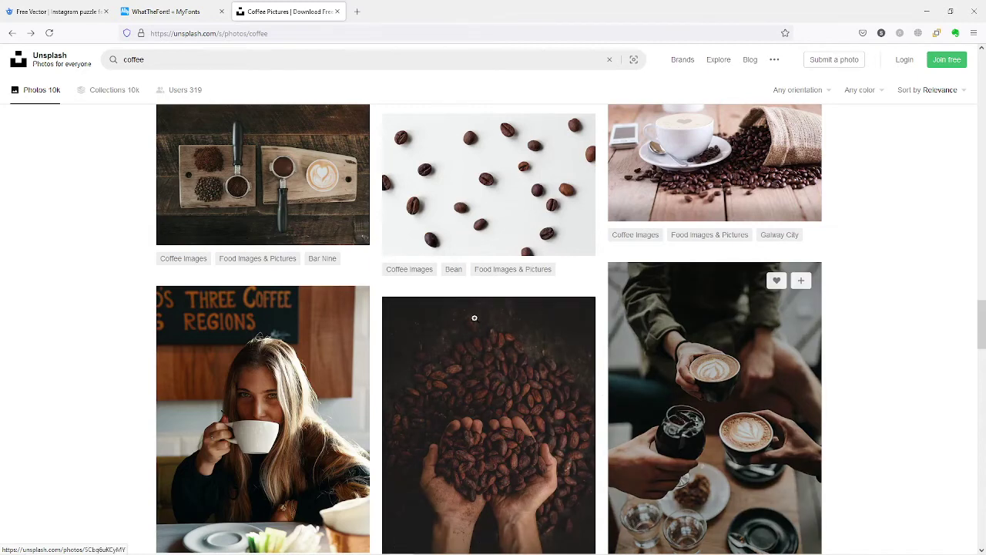
Copy Unsplash's overhead coffee-tools photo and return to Figma.
left_click(223, 149)
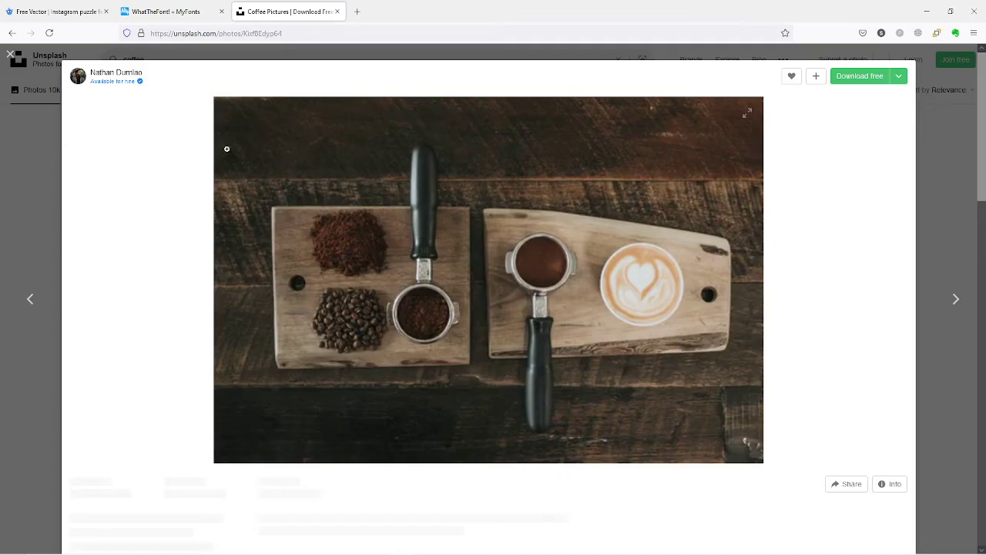
right_click(506, 284)
left_click(513, 321)
key("alt+Tab")
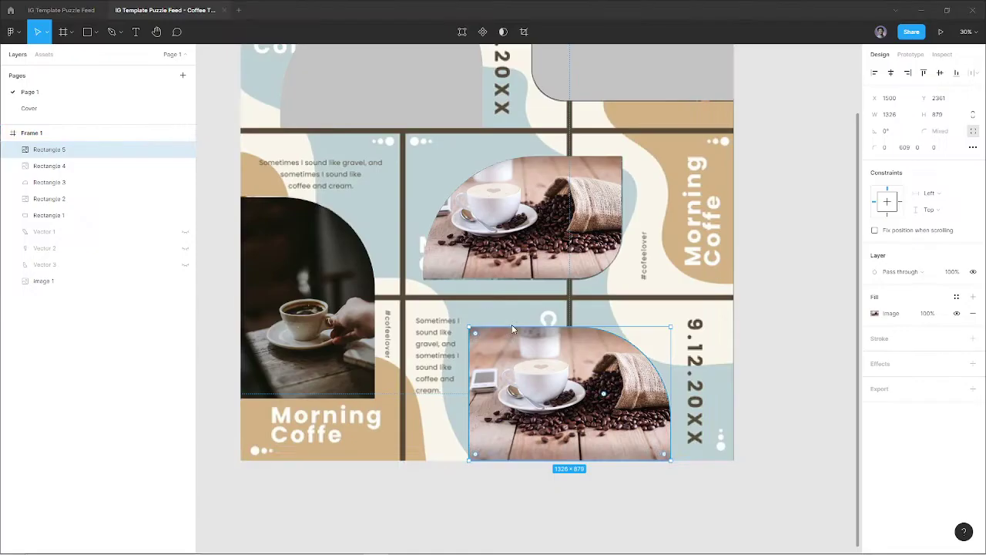
Paste the coffee-tools photo into the middle leaf shape and the top-right grey shape.
left_click(510, 241)
key("ctrl+v")
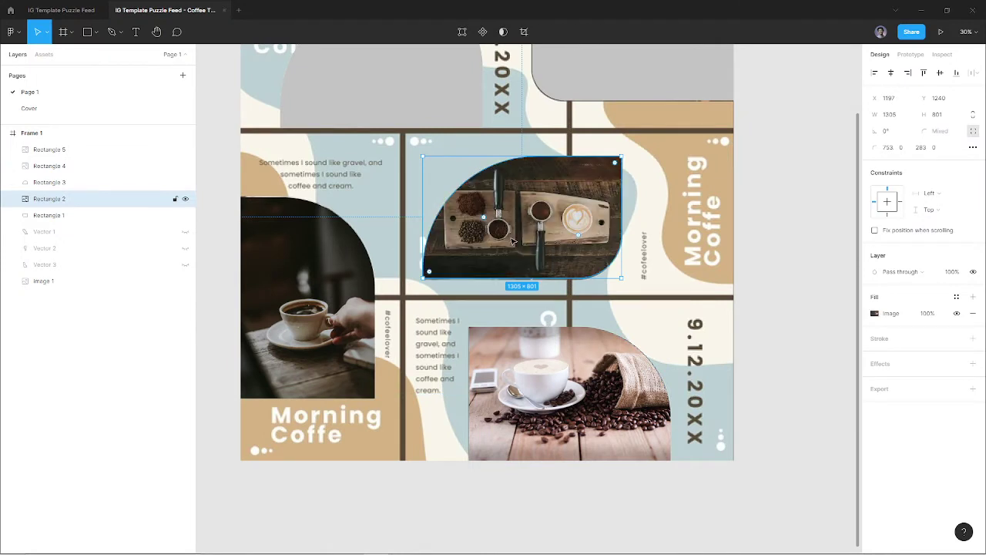
scroll(518, 245, "up", 3)
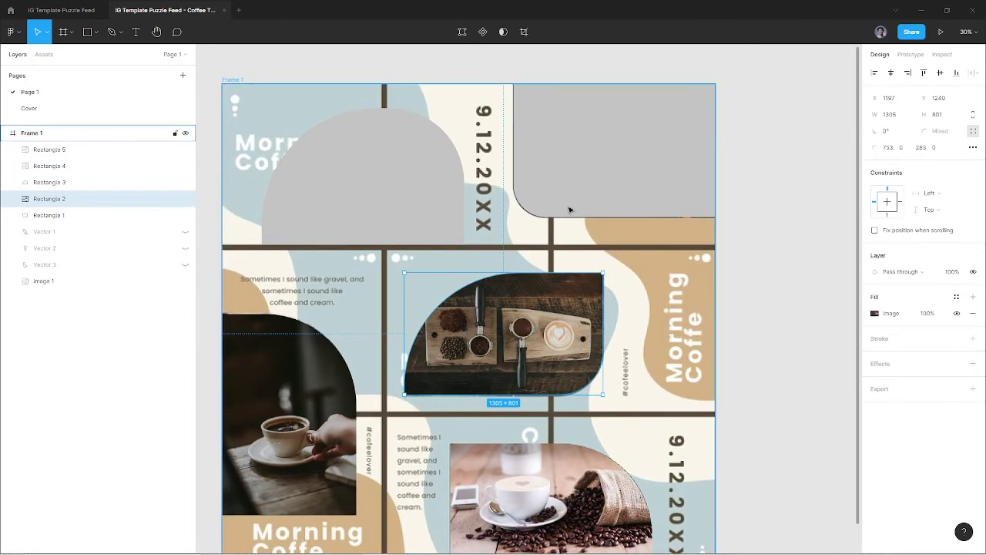
left_click(594, 164)
key("ctrl+v")
Back on Unsplash, close the photo view and browse further down the coffee results.
key("alt+Tab")
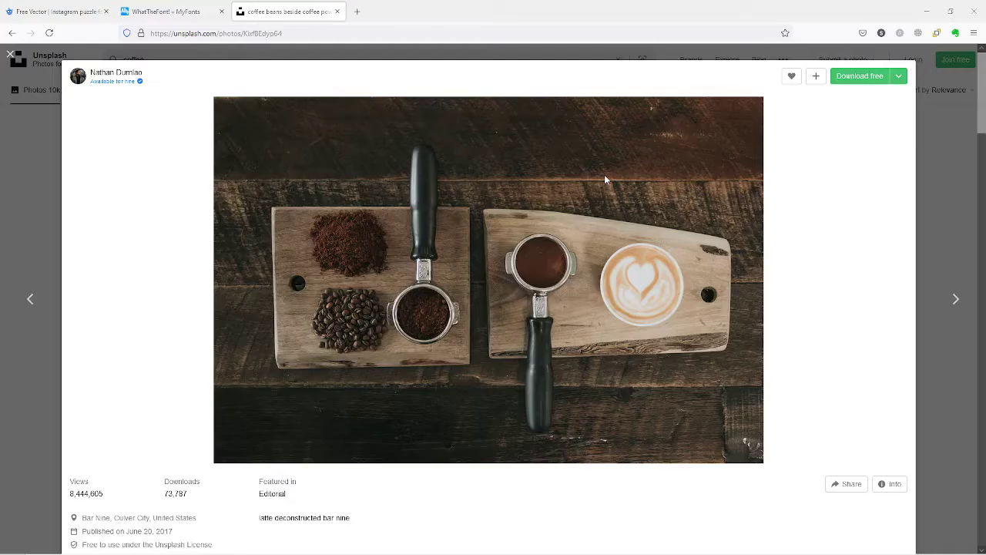
key("Escape")
scroll(610, 260, "down", 2)
scroll(611, 260, "down", 3)
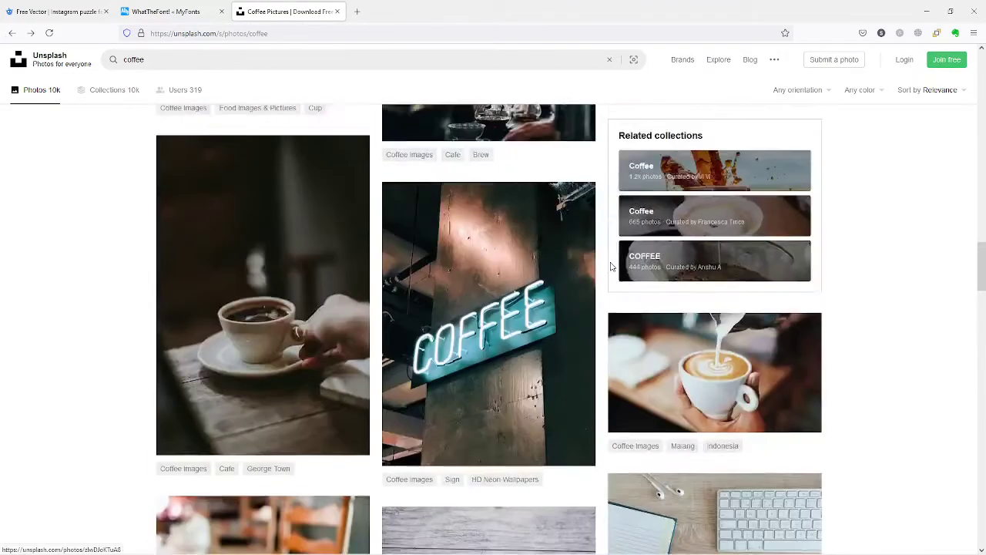
scroll(610, 262, "down", 3)
scroll(611, 263, "down", 2)
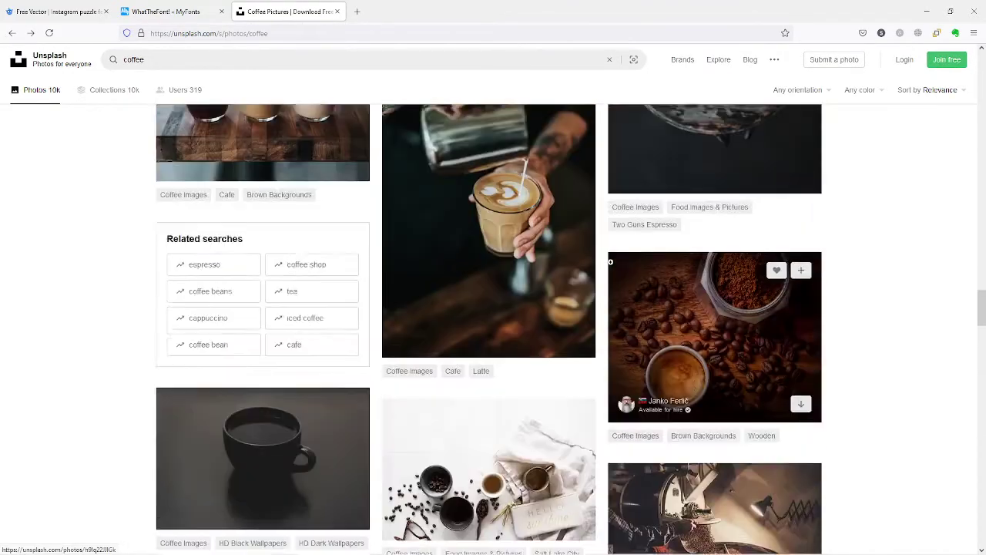
scroll(516, 253, "up", 1)
Copy the latte-pouring photo and paste it into the top-left arch shape (Rectangle 3).
left_click(516, 253)
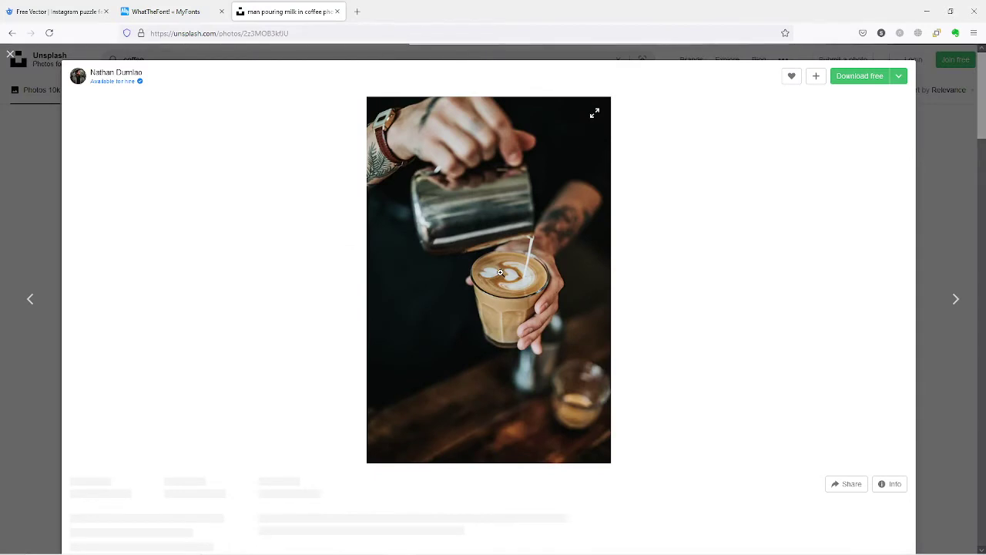
right_click(501, 273)
right_click(467, 301)
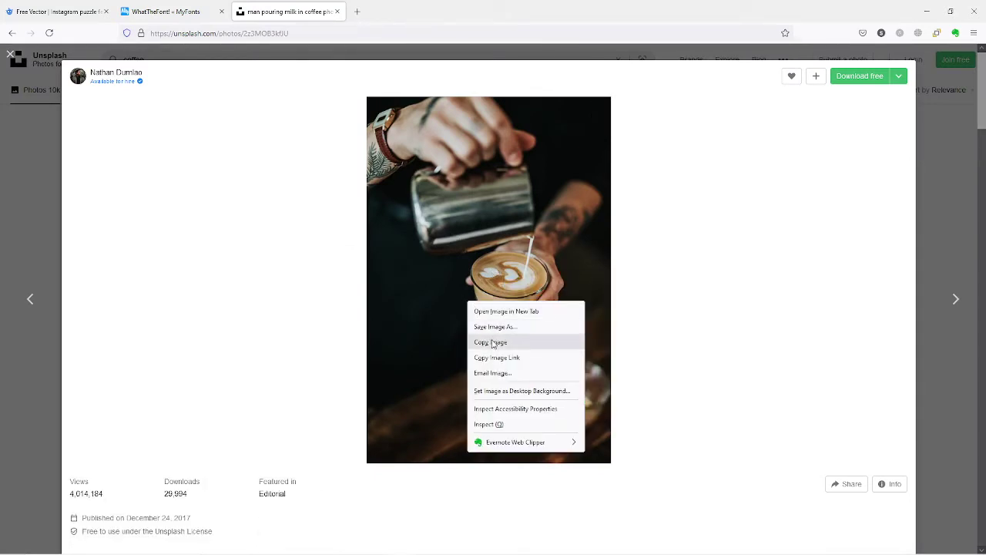
left_click(493, 342)
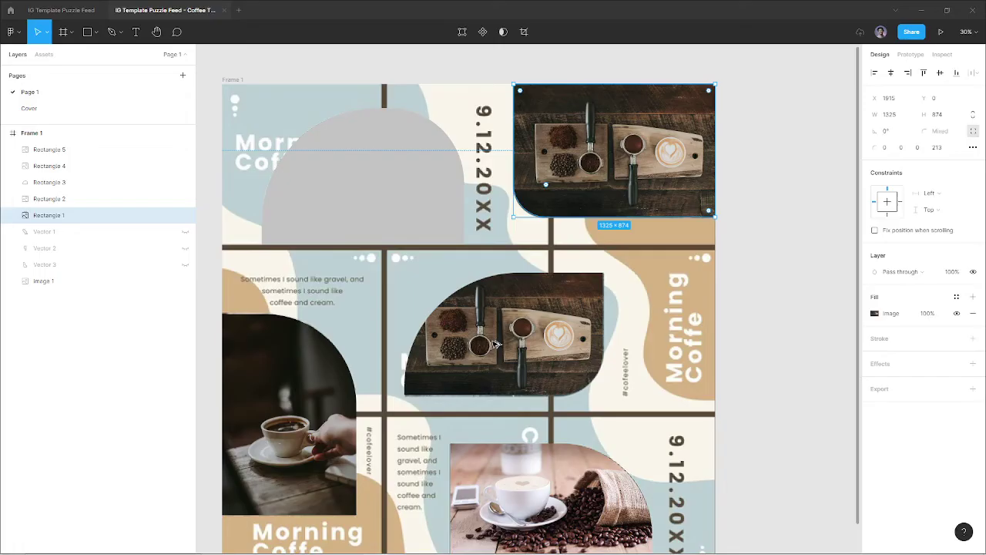
left_click(413, 188)
key("ctrl+v")
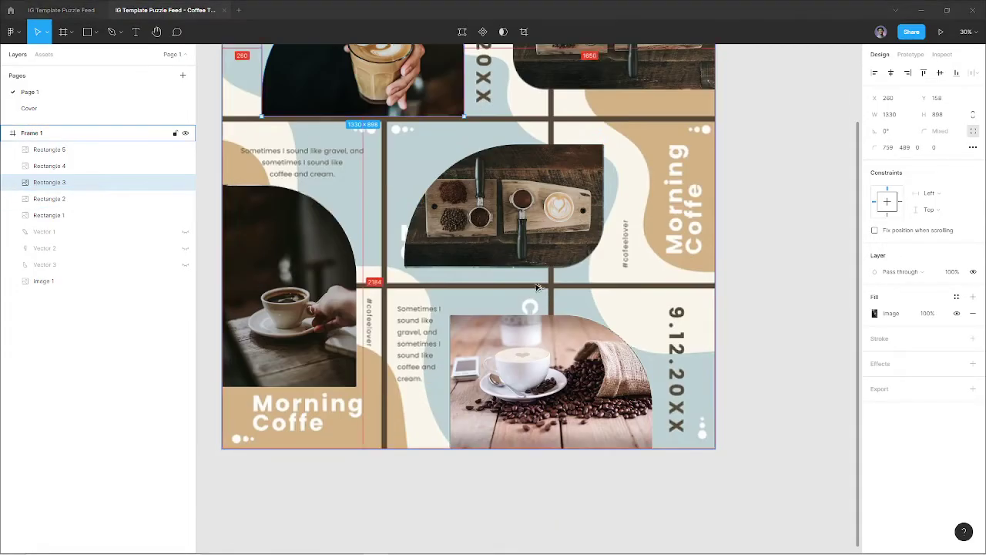
scroll(536, 291, "down", 2)
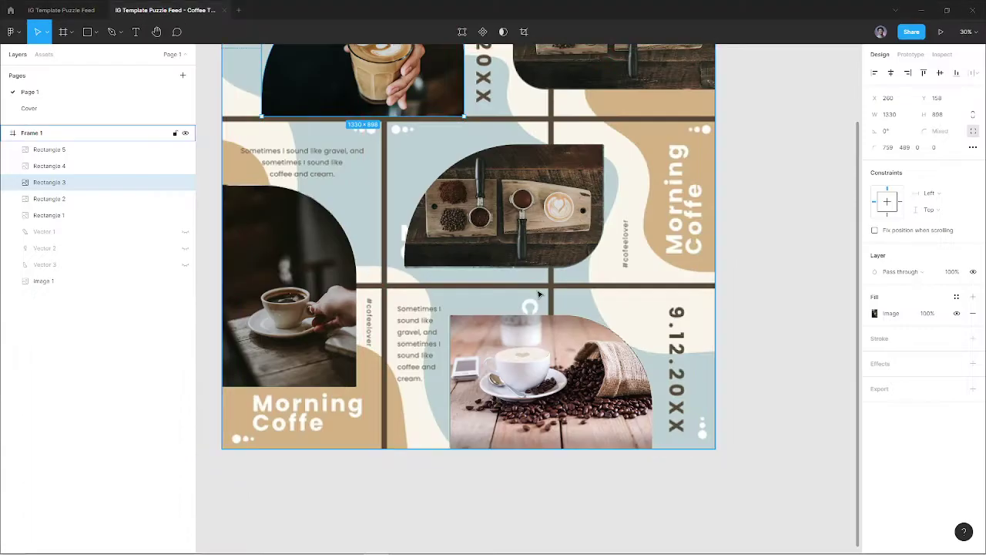
Scroll down to Related collections and open the coffee photo collection.
scroll(537, 293, "down", 10)
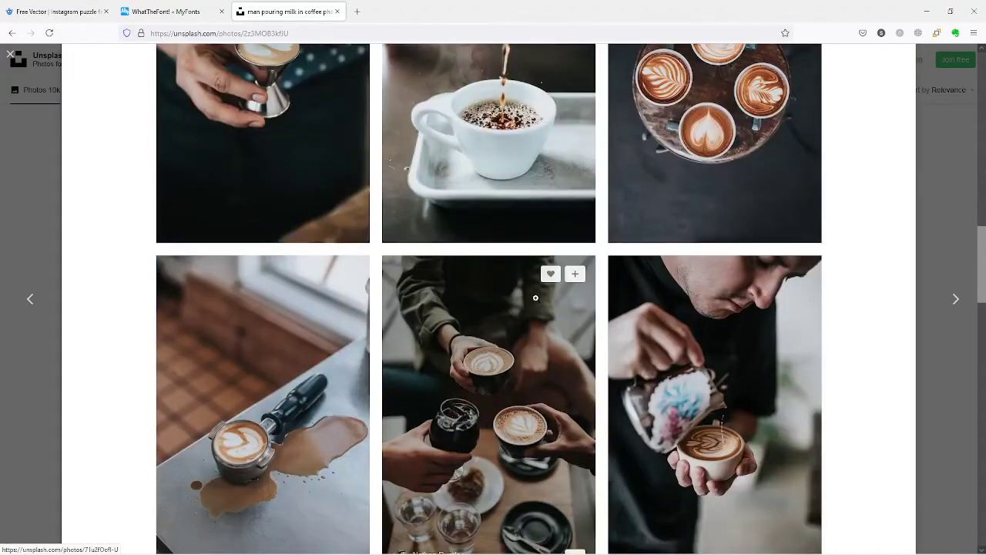
scroll(535, 298, "down", 9)
scroll(535, 298, "down", 2)
scroll(536, 298, "up", 3)
scroll(536, 298, "down", 4)
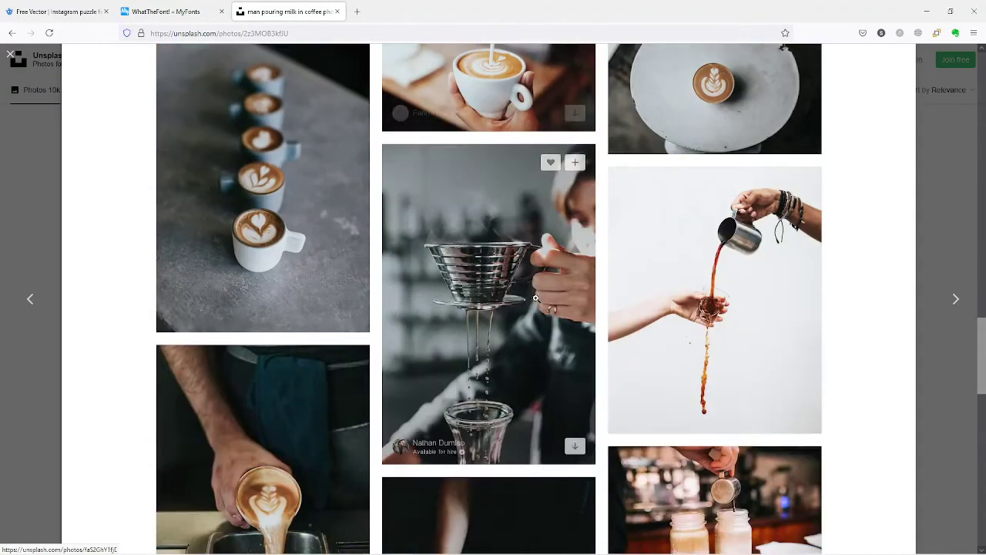
scroll(536, 297, "down", 6)
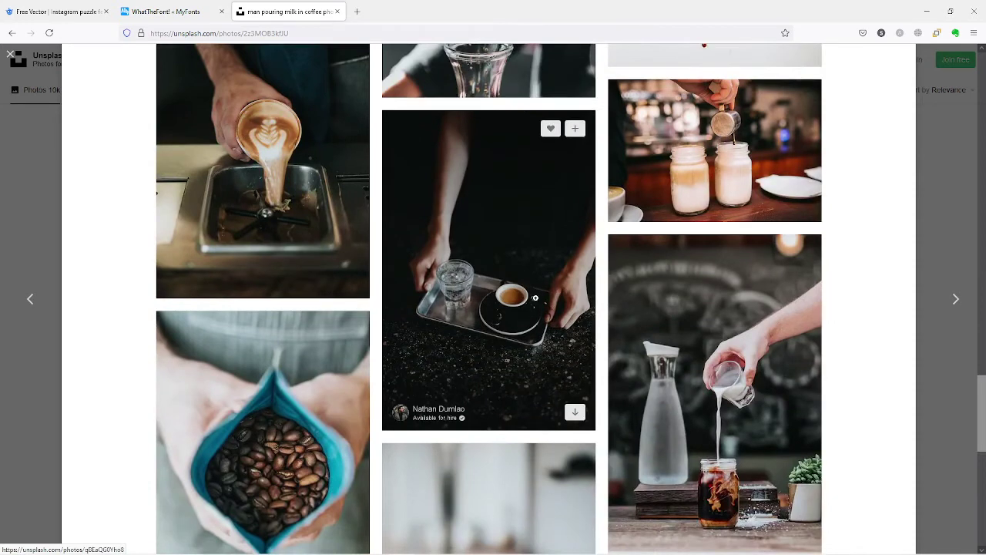
scroll(536, 297, "down", 5)
scroll(536, 298, "down", 3)
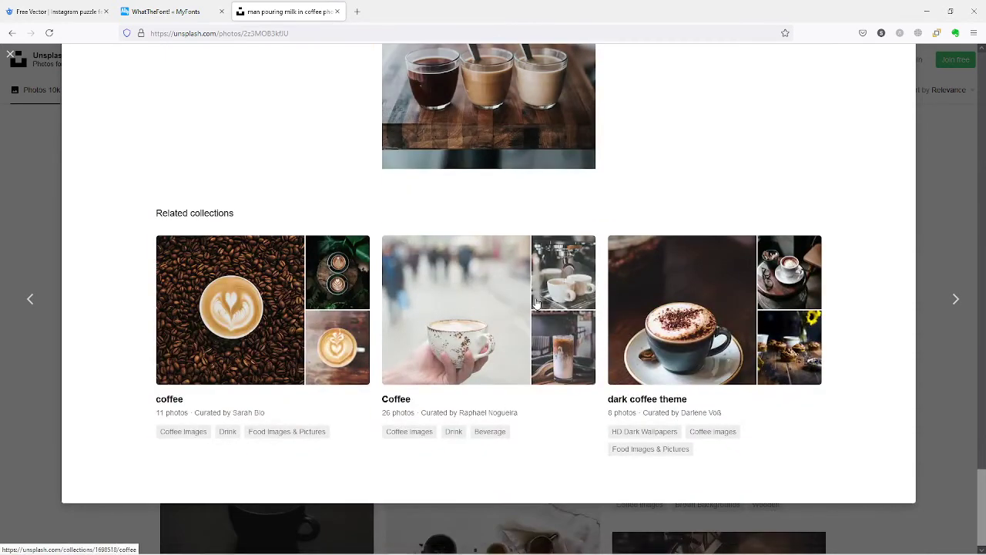
left_click(176, 313)
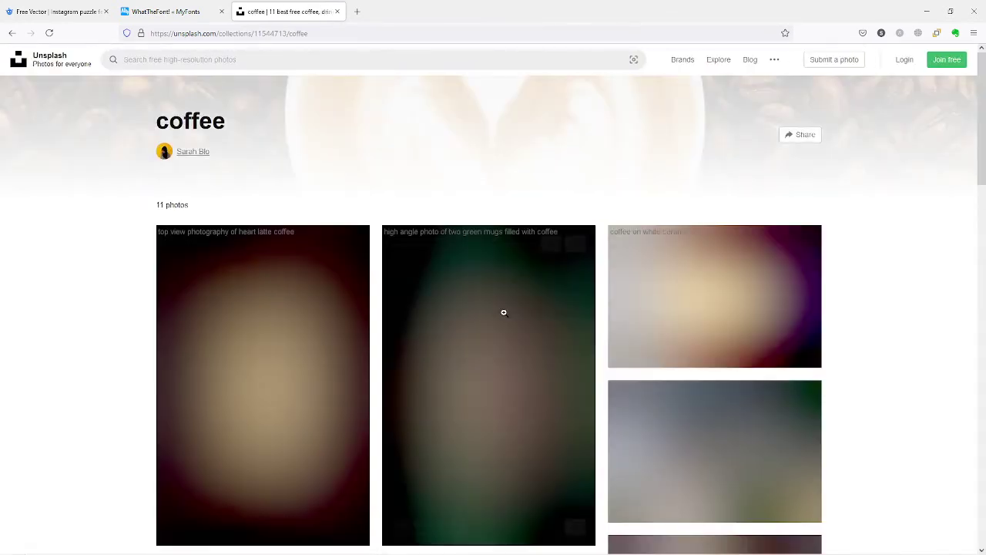
Copy the photo of three coffee glasses on a wooden bar and return to Figma.
scroll(504, 312, "down", 3)
scroll(504, 312, "down", 2)
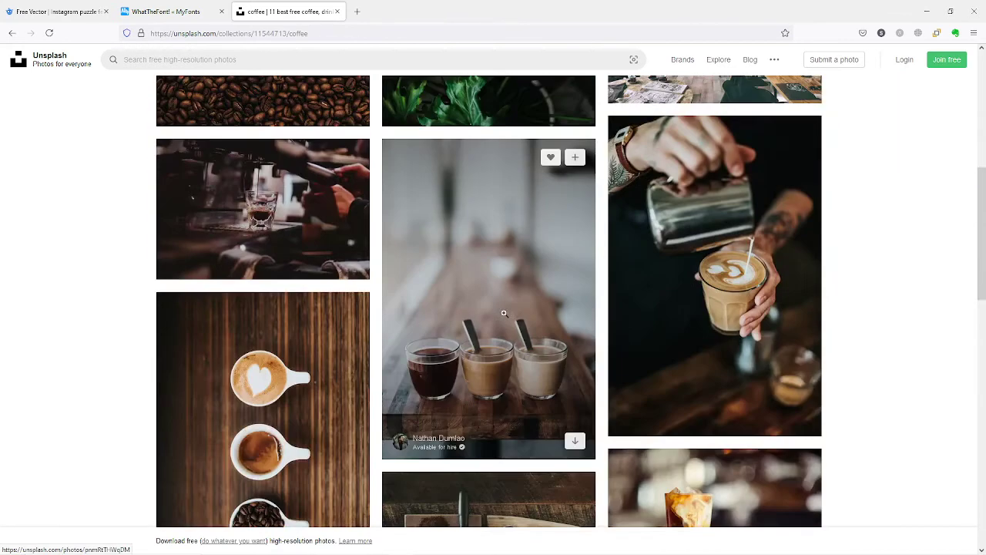
left_click(504, 312)
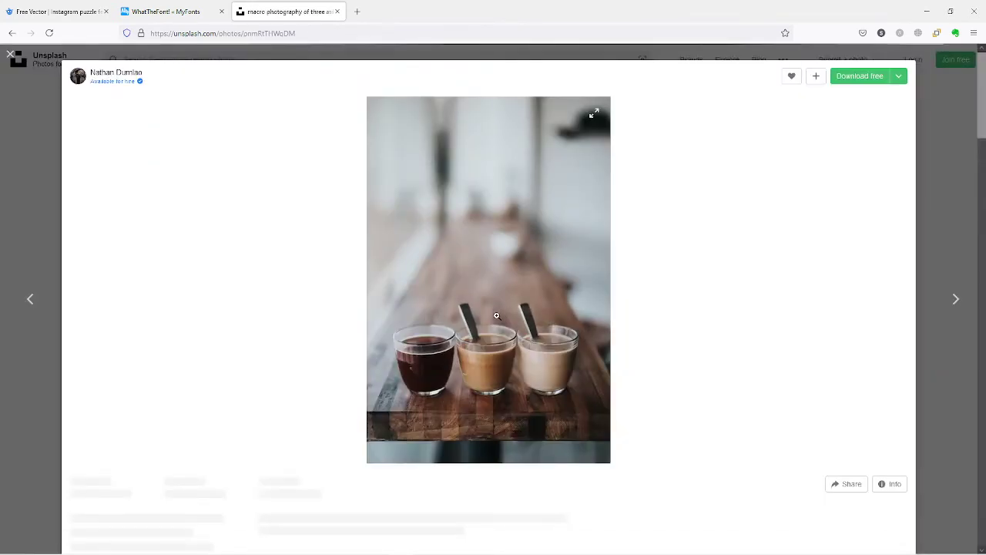
right_click(490, 277)
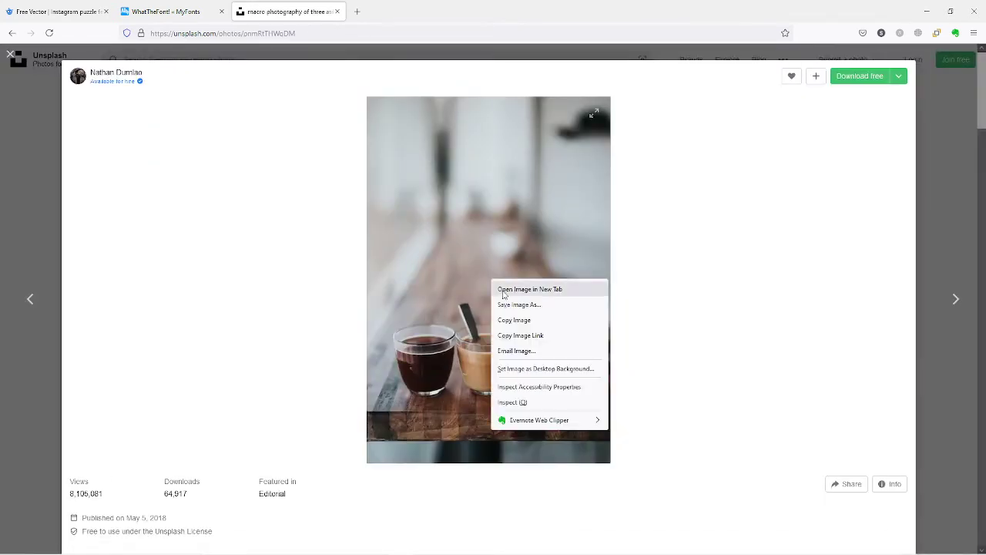
left_click(510, 318)
key("alt+Tab")
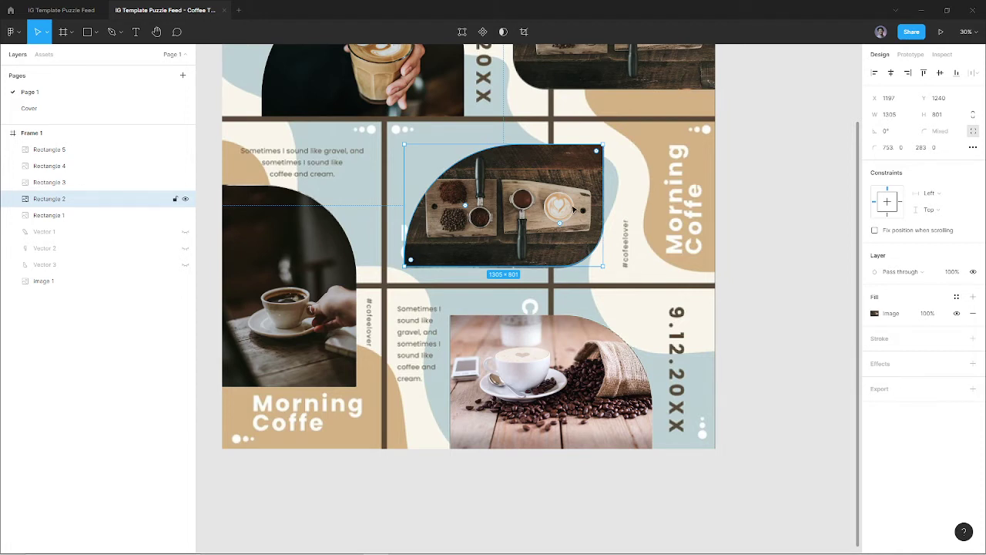
Replace Rectangle 2's fill with the three-coffee-glasses photo and open its image fill settings.
key("ctrl+v")
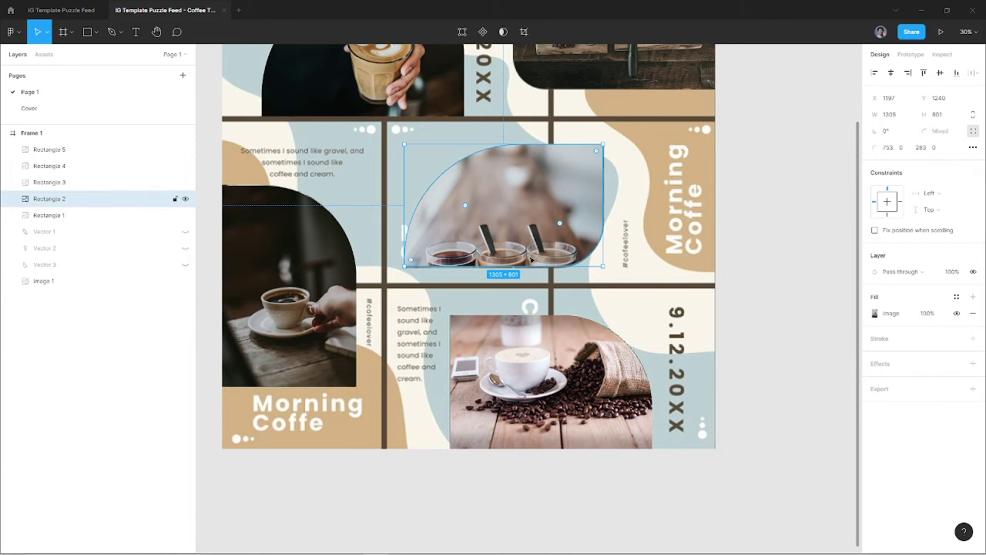
key("alt+Tab")
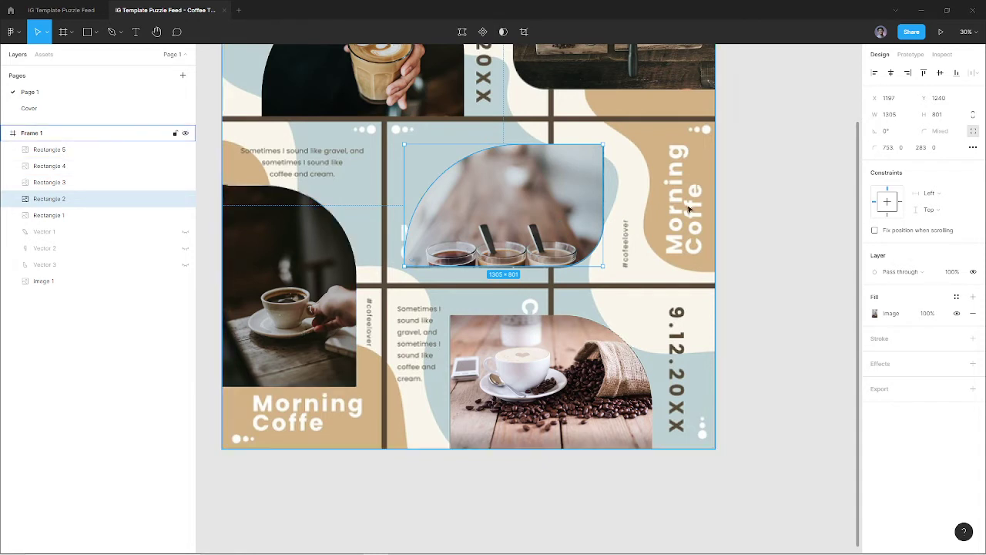
double_click(521, 214)
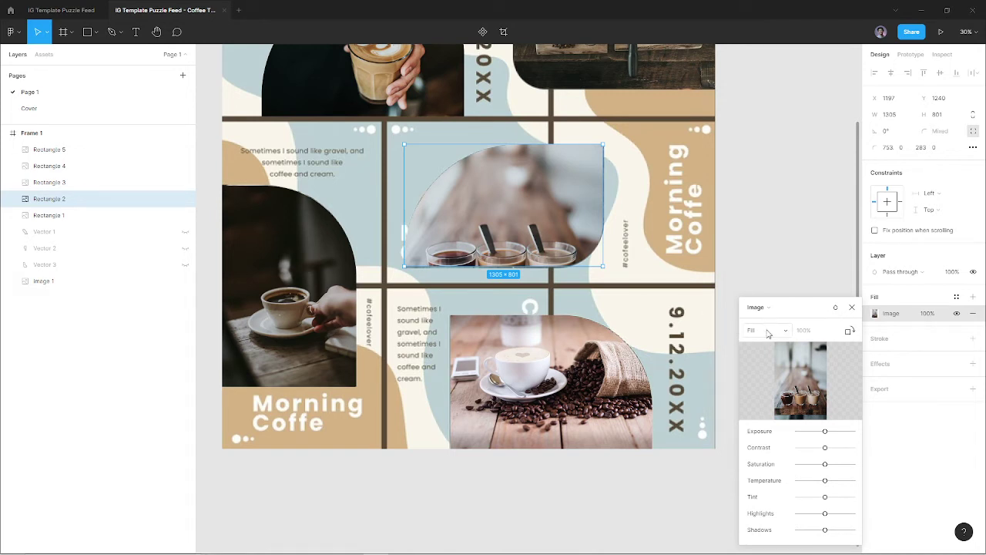
Set the coffee-cups photo's image scaling mode to Crop.
left_click(767, 332)
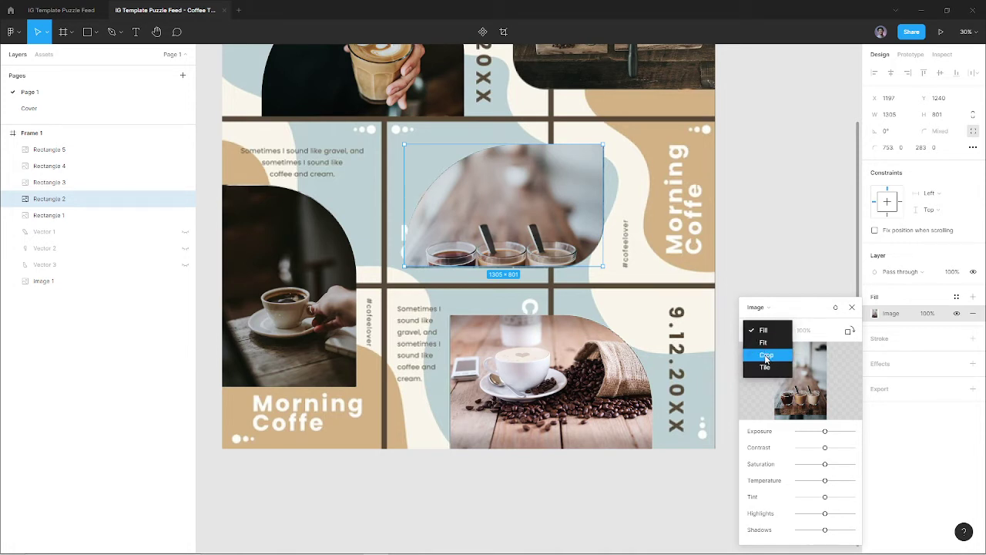
left_click(766, 357)
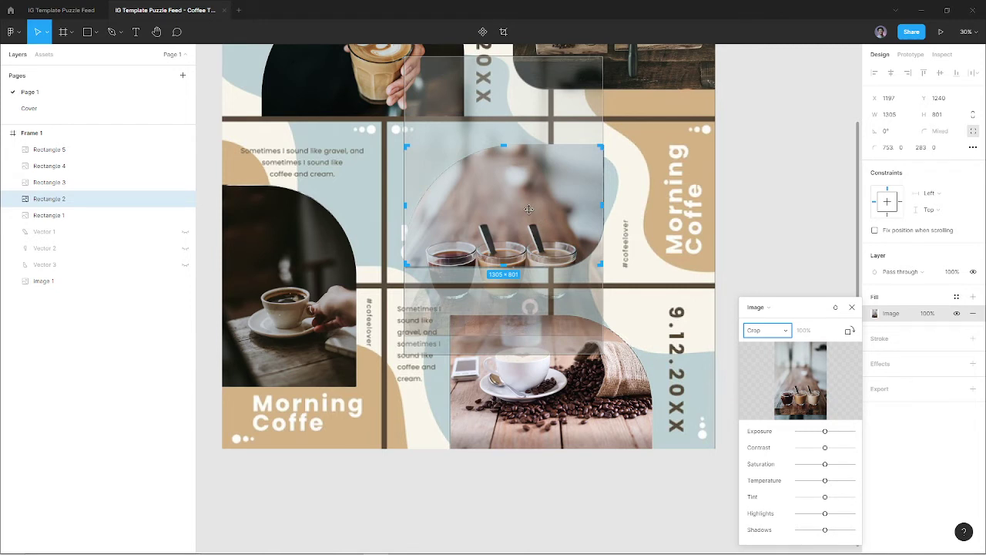
key("Up")
key("Down")
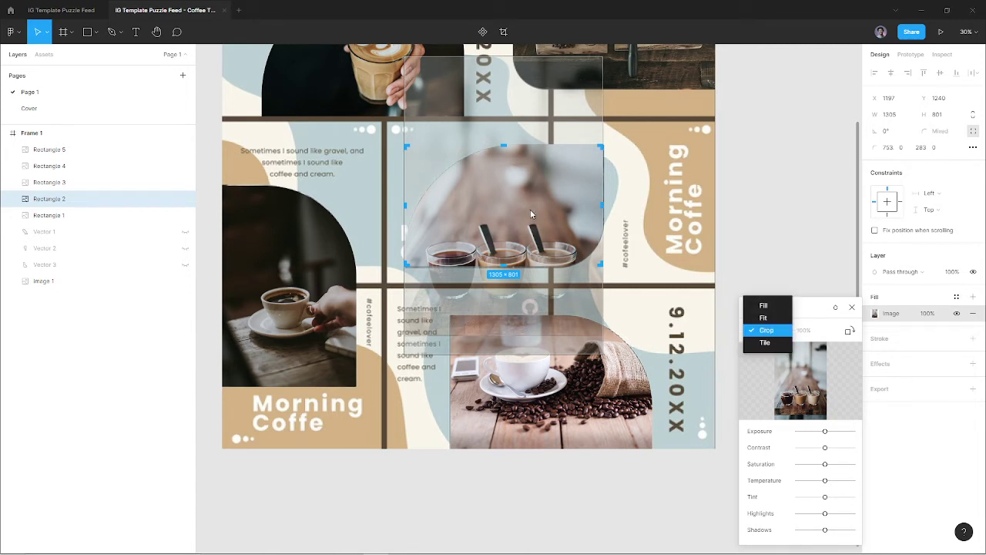
key("Return")
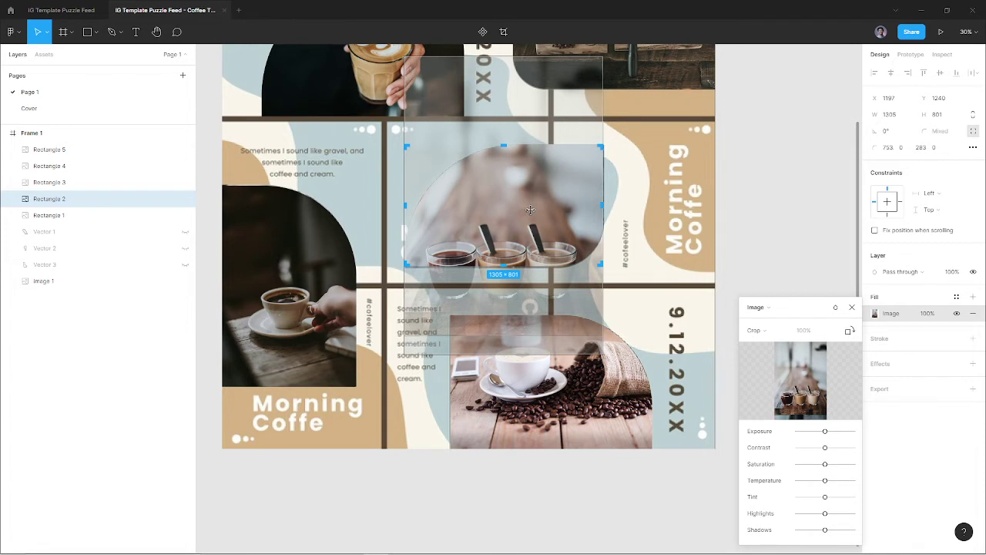
Nudge the photo up, enlarge it and reposition it so all three cups fit the arched crop.
key("Up")
key("Up")
key("Up")
key("Up")
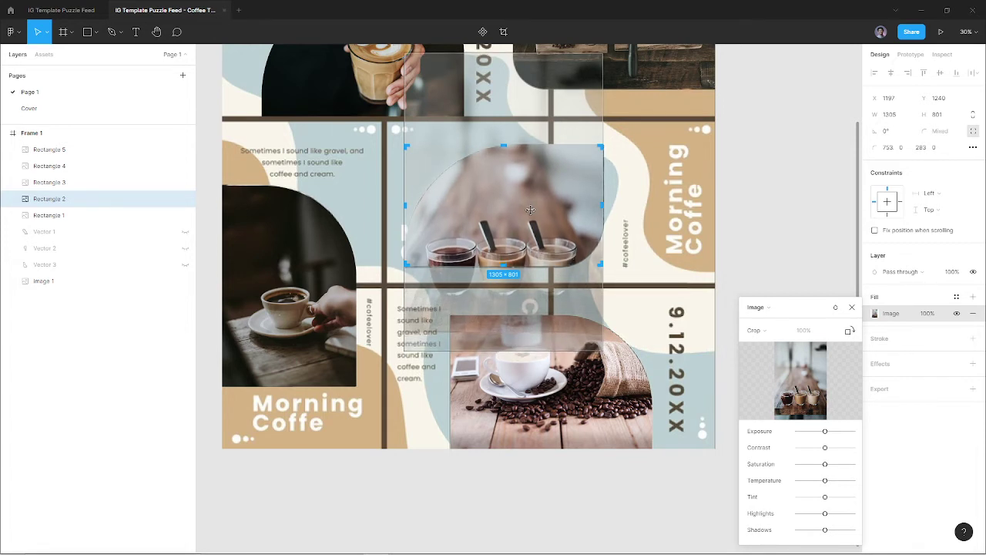
key("Up")
key("Up")
key("Up")
key("Up")
key("Up")
key("Up")
key("Up")
key("Up")
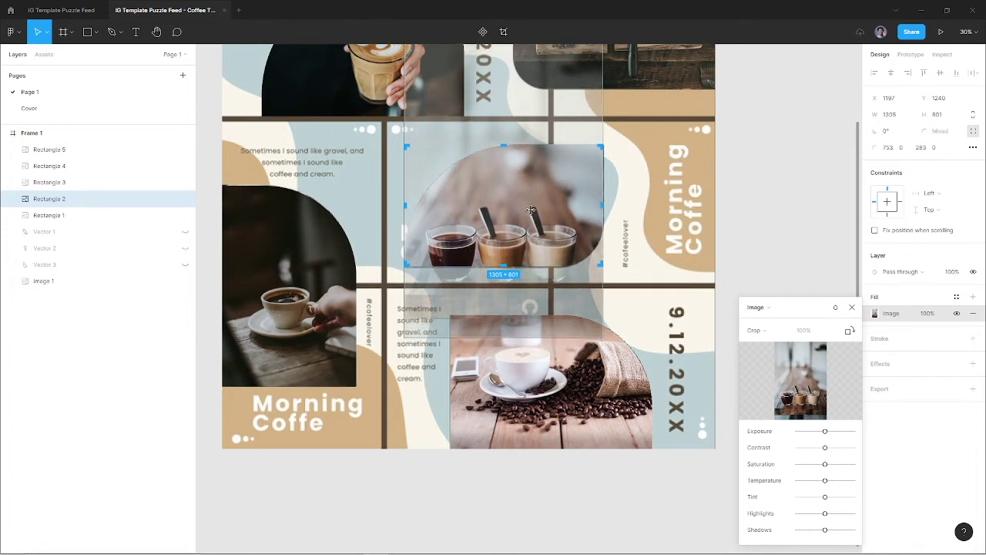
key("Up")
key("Up")
key("Up")
key("Up")
key("Up")
key("Up")
key("Up")
key("Up")
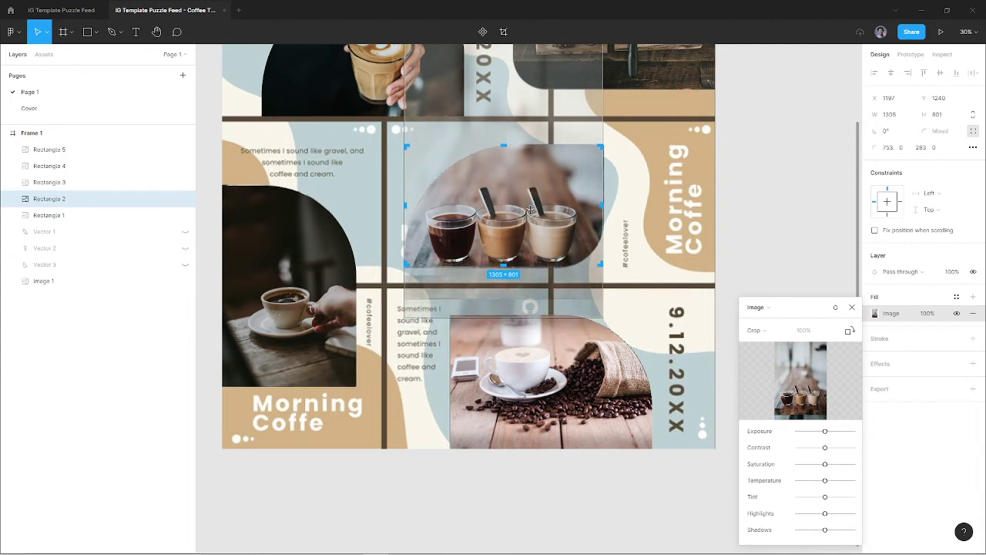
key("Up")
key("Up")
key("Up")
key("Up")
key("Up")
key("Up")
key("Up")
key("Up")
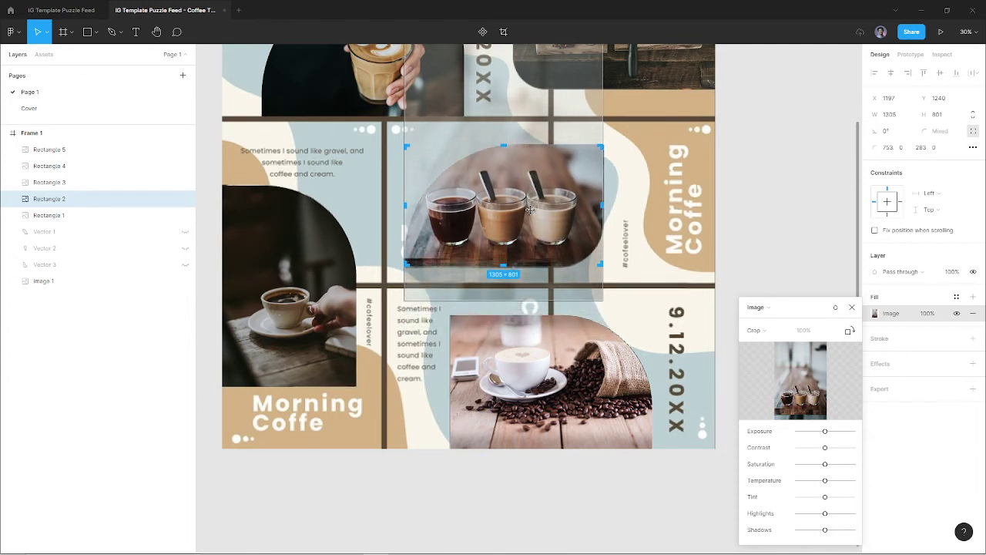
key("Down")
key("Down")
key("Down")
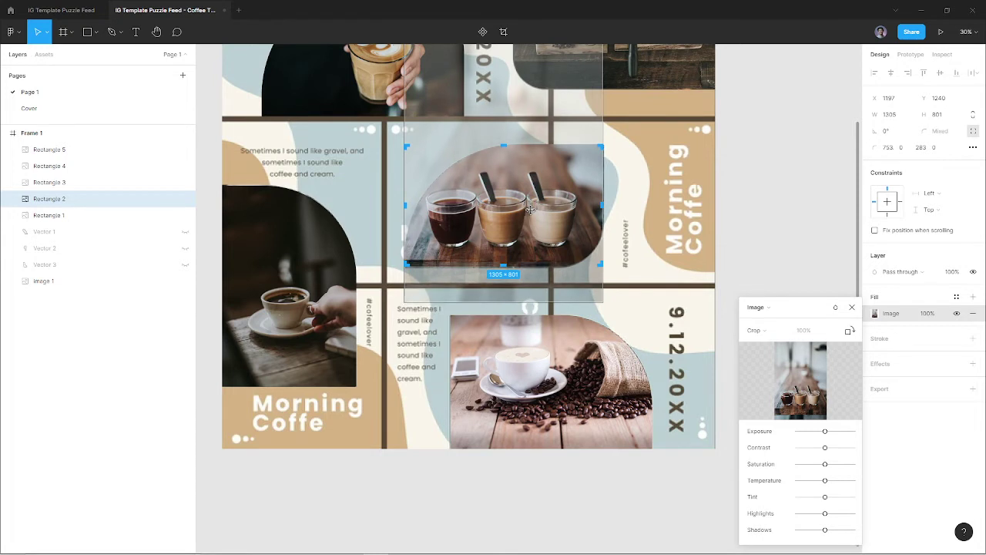
key("Up")
key("Up")
key("Up")
key("Up")
key("Up")
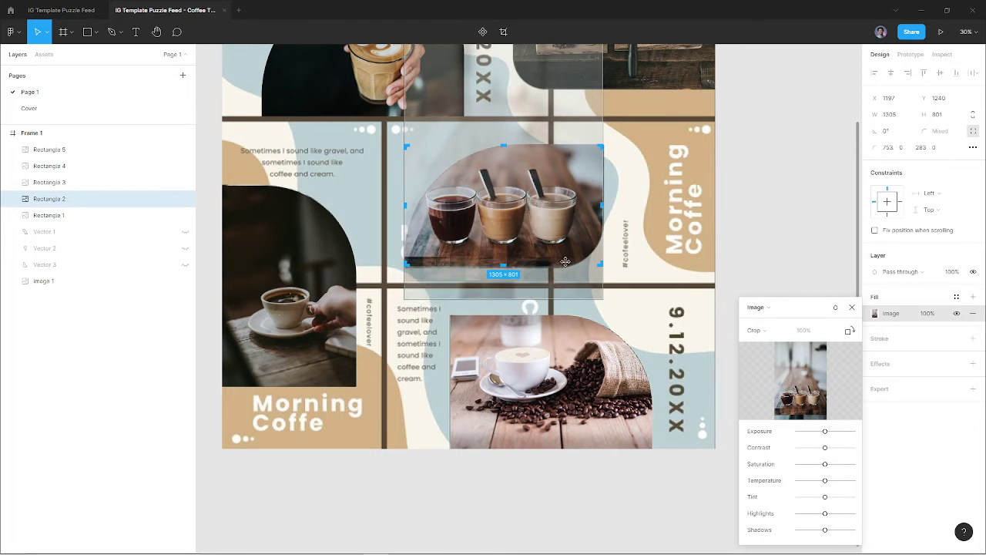
scroll(533, 189, "up", 3)
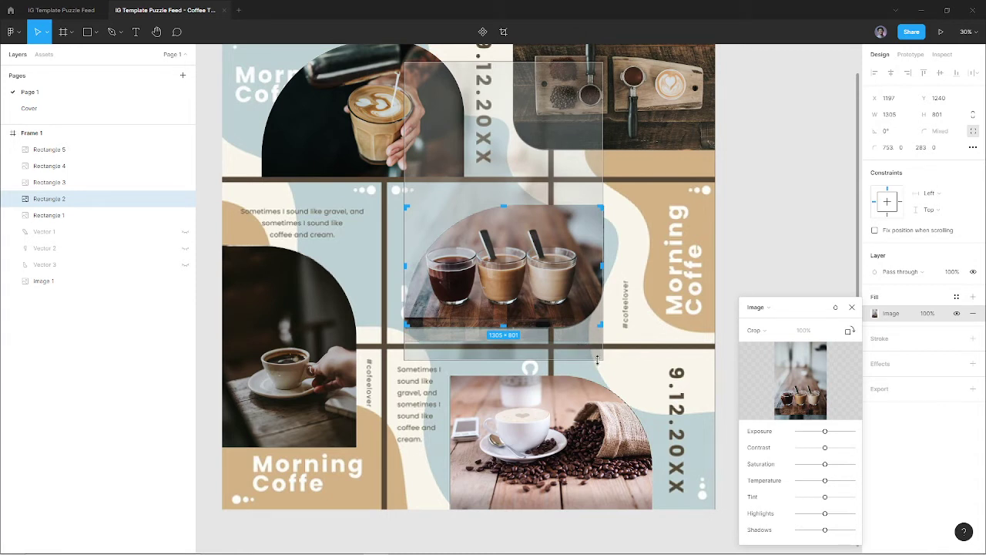
left_click_drag(600, 360, 617, 379)
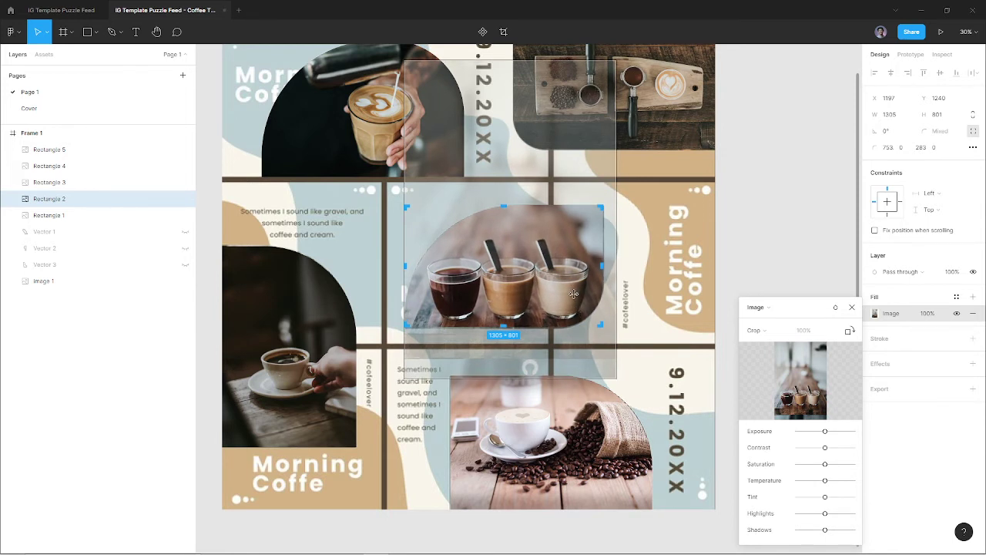
left_click_drag(575, 311, 574, 293)
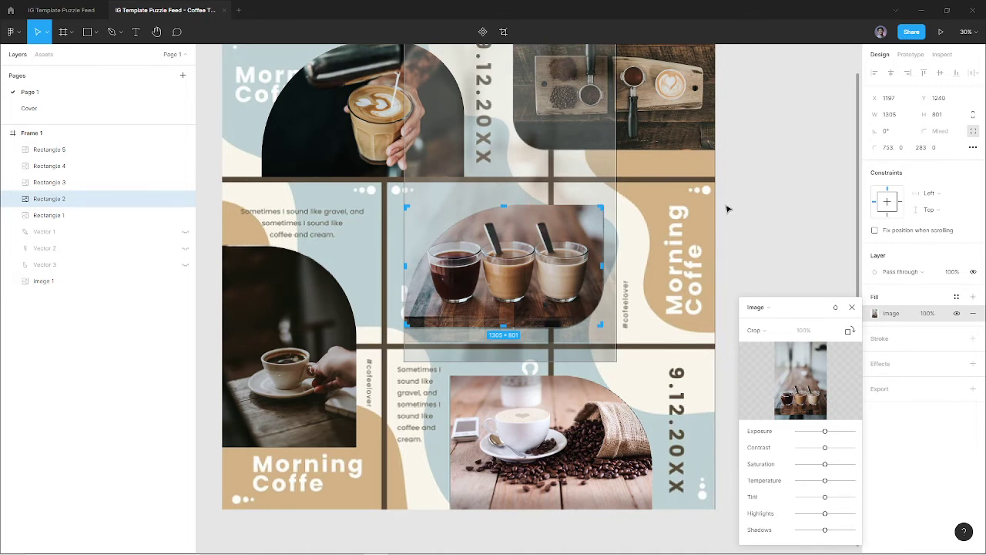
key("Return")
Unhide the wavy Vector shapes and hide Image 1 to inspect the shapes alone.
left_click(775, 244)
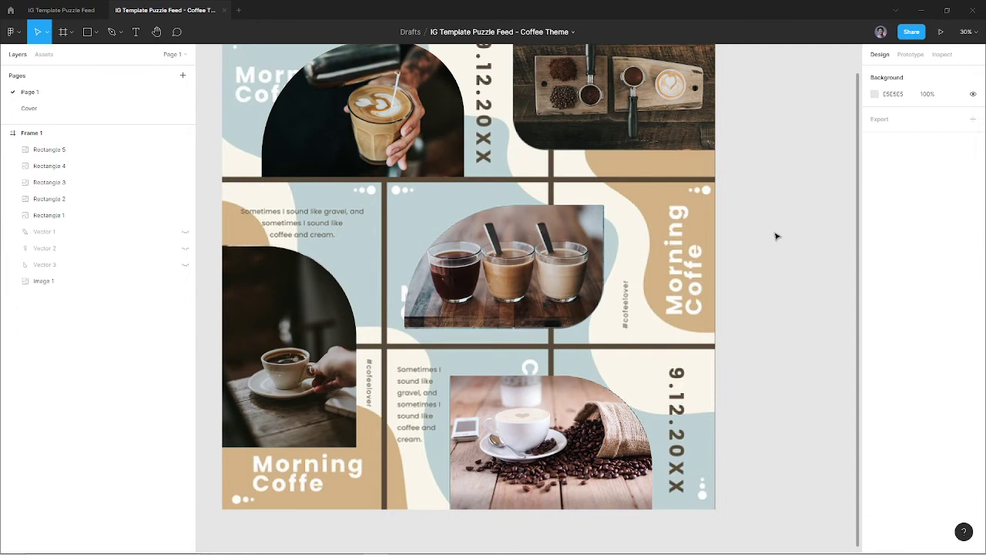
left_click(185, 264)
left_click(185, 248)
left_click(182, 233)
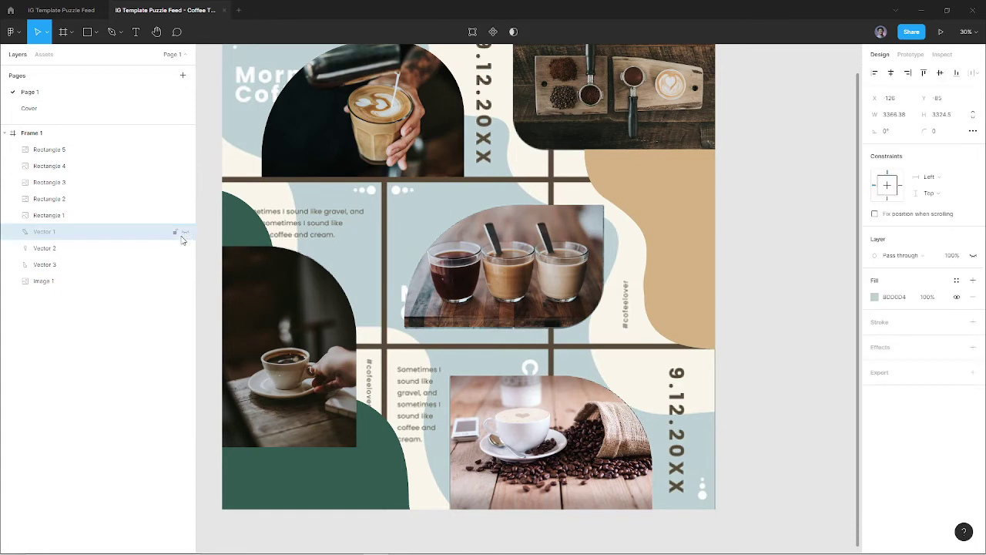
left_click(185, 281)
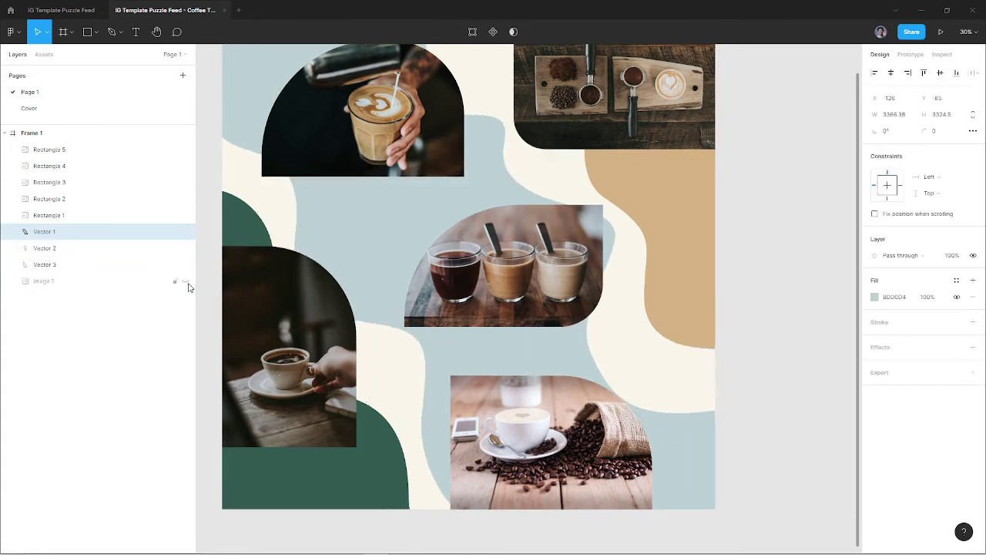
scroll(616, 297, "up", 3)
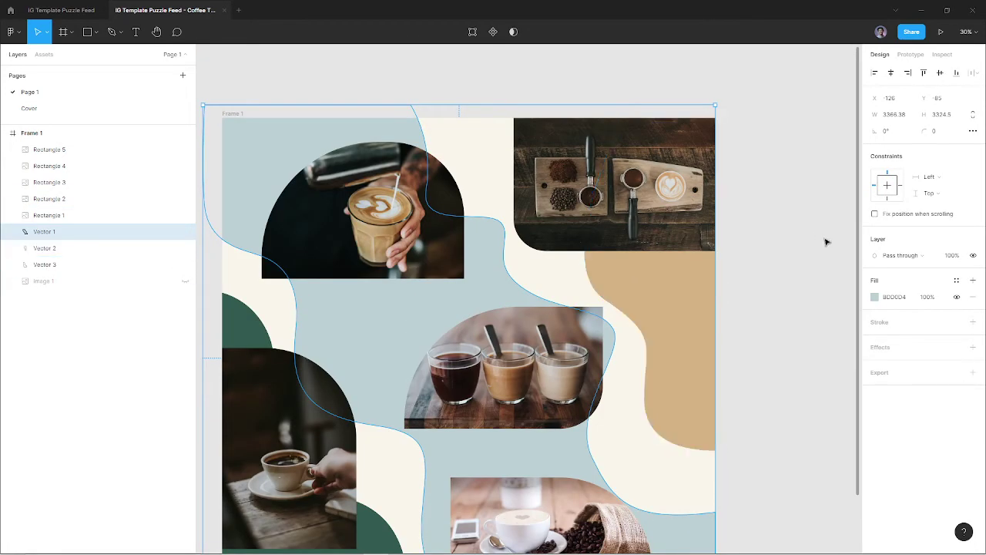
left_click(814, 340)
scroll(814, 339, "down", 1)
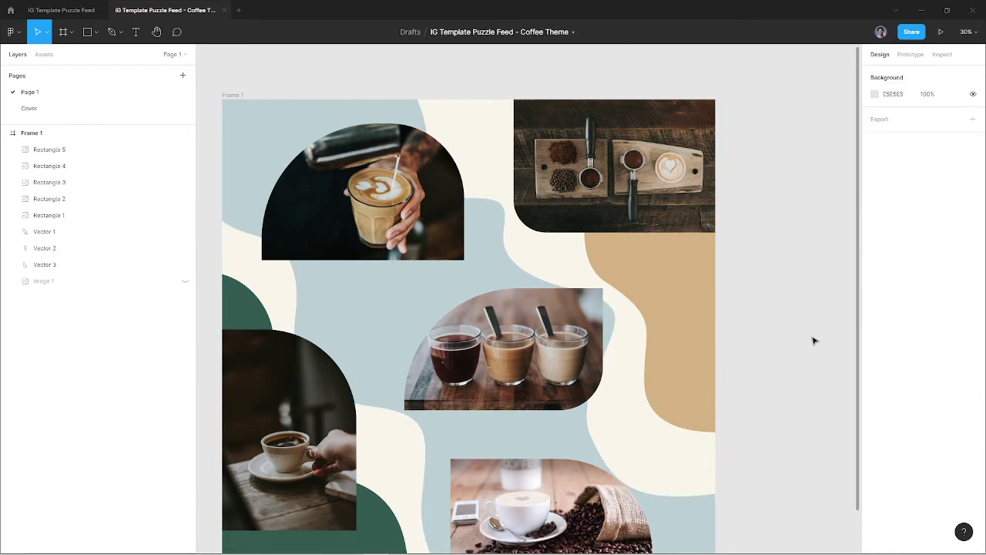
scroll(801, 332, "down", 3)
scroll(796, 329, "up", 2)
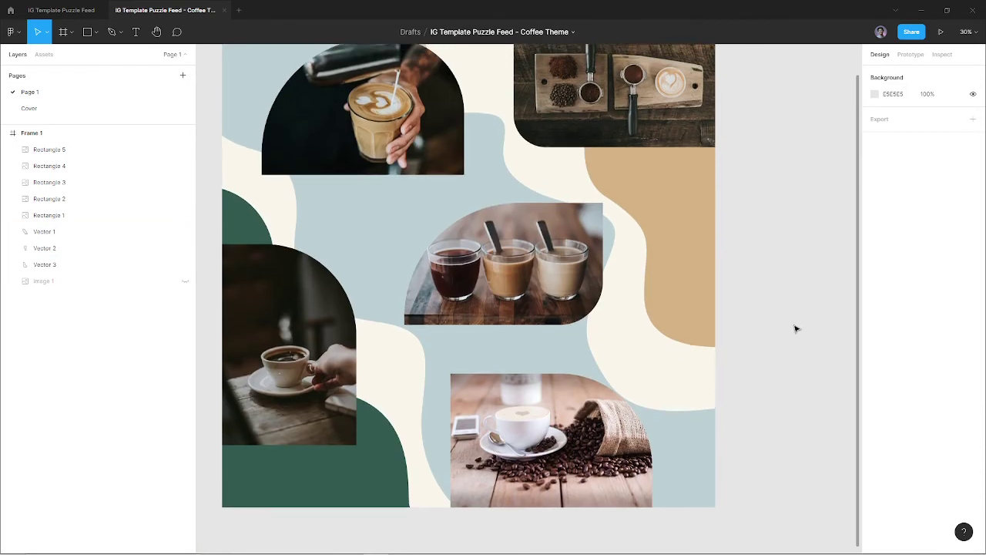
scroll(796, 329, "down", 1)
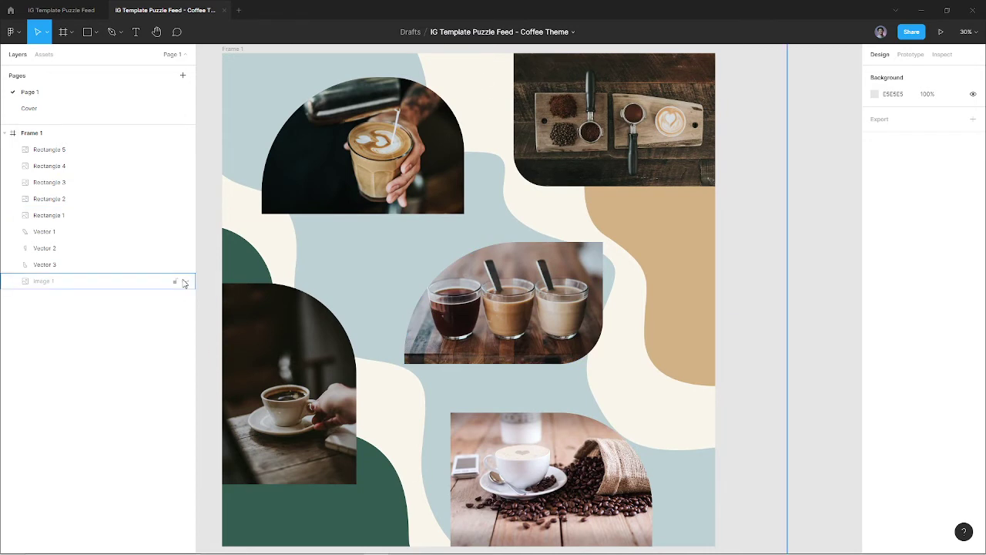
Show Image 1 again and hide Vectors 1–3 and Rectangles 1–5.
left_click(185, 282)
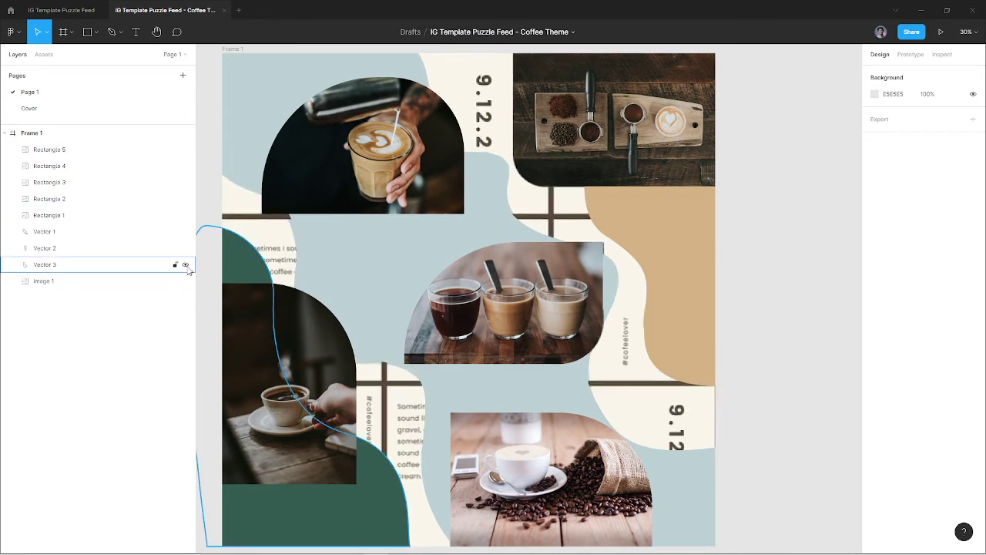
left_click(185, 265)
left_click(185, 248)
left_click(185, 231)
left_click(185, 215)
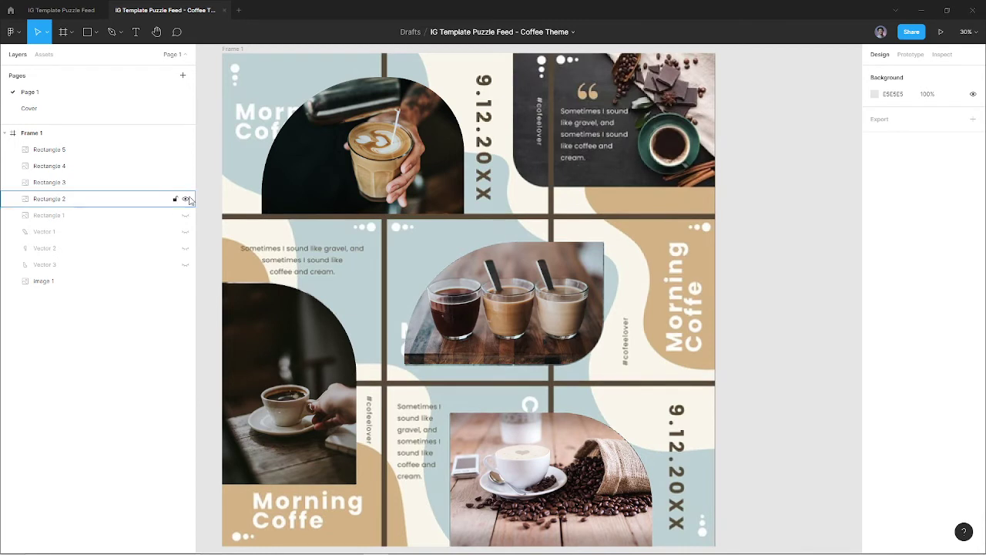
left_click(185, 199)
left_click(185, 182)
left_click(185, 166)
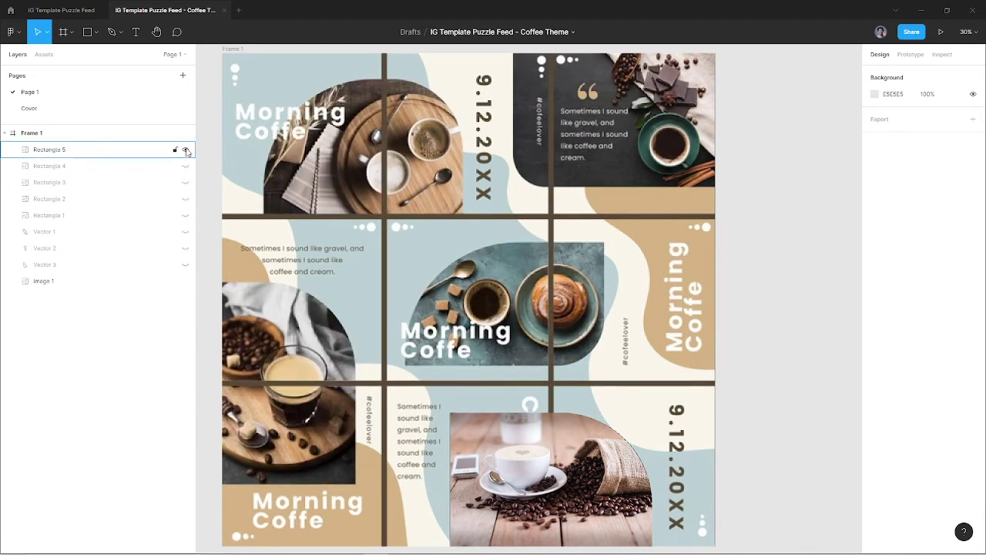
left_click(185, 151)
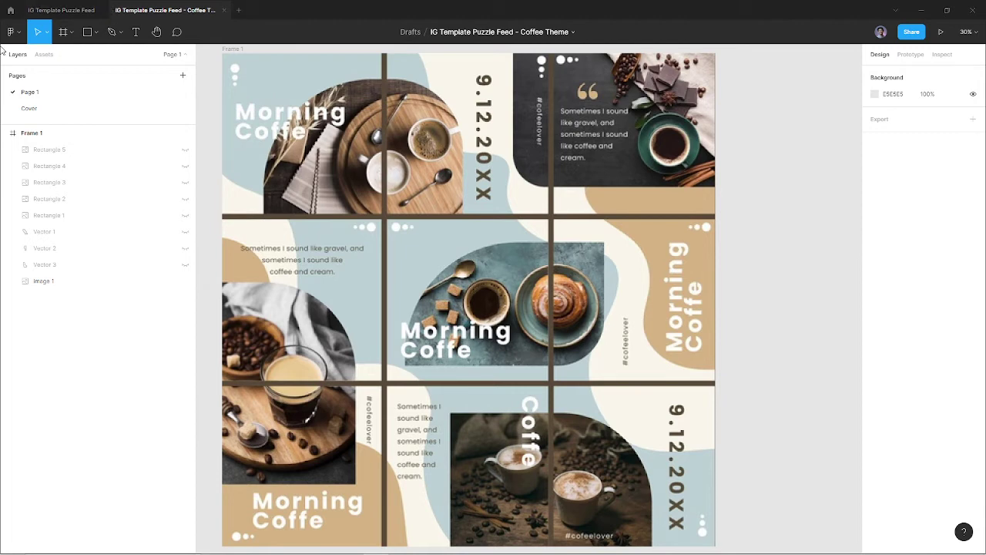
Select Frame 1 and zoom the view to the whole puzzle layout.
scroll(297, 140, "up", 1)
scroll(298, 139, "up", 1)
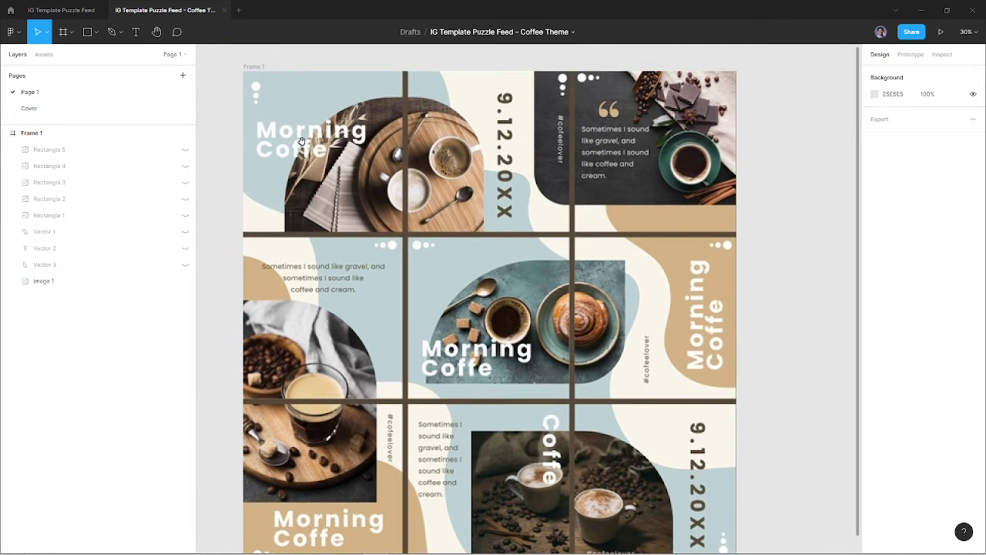
left_click(306, 144)
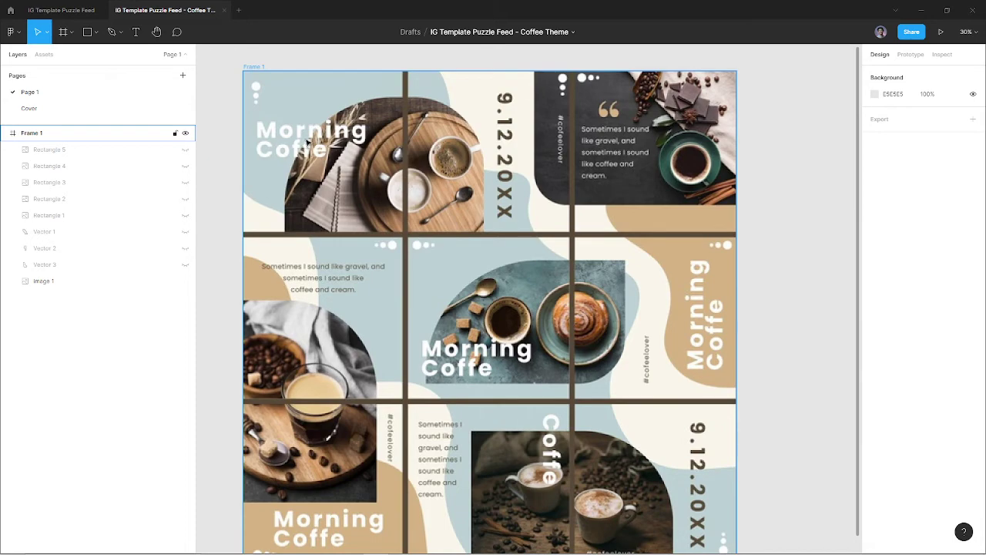
scroll(300, 139, "up", 3)
scroll(294, 136, "up", 2)
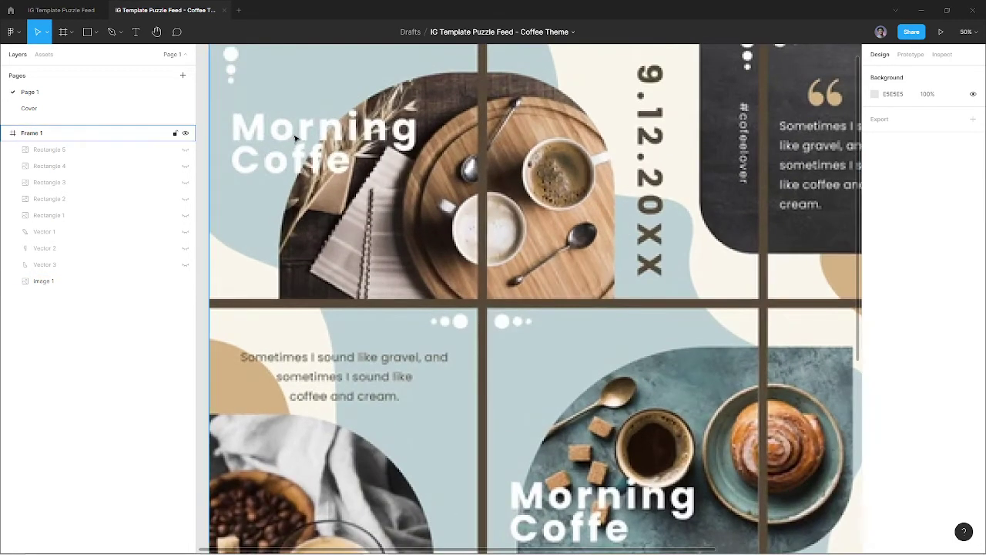
scroll(296, 139, "down", 2)
scroll(316, 169, "down", 3)
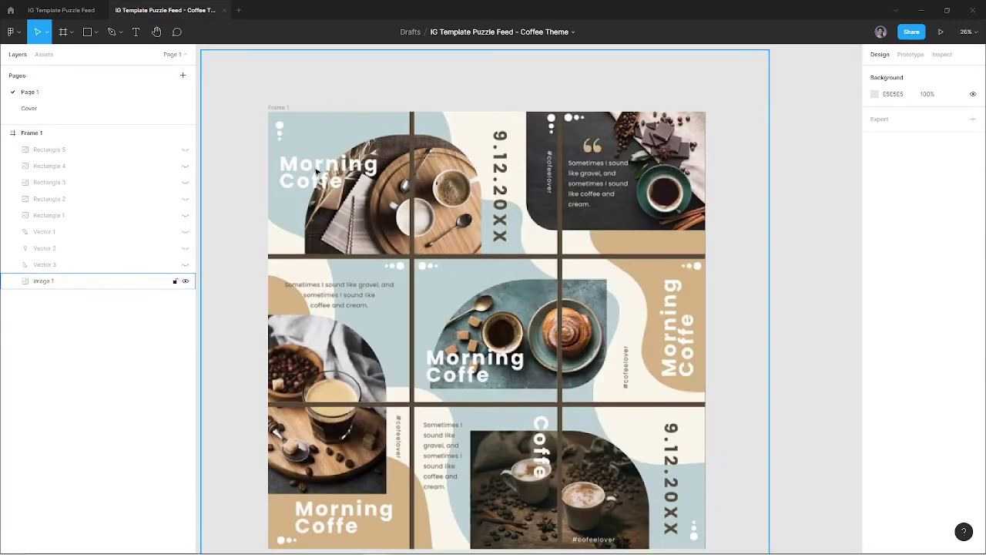
scroll(322, 179, "down", 2)
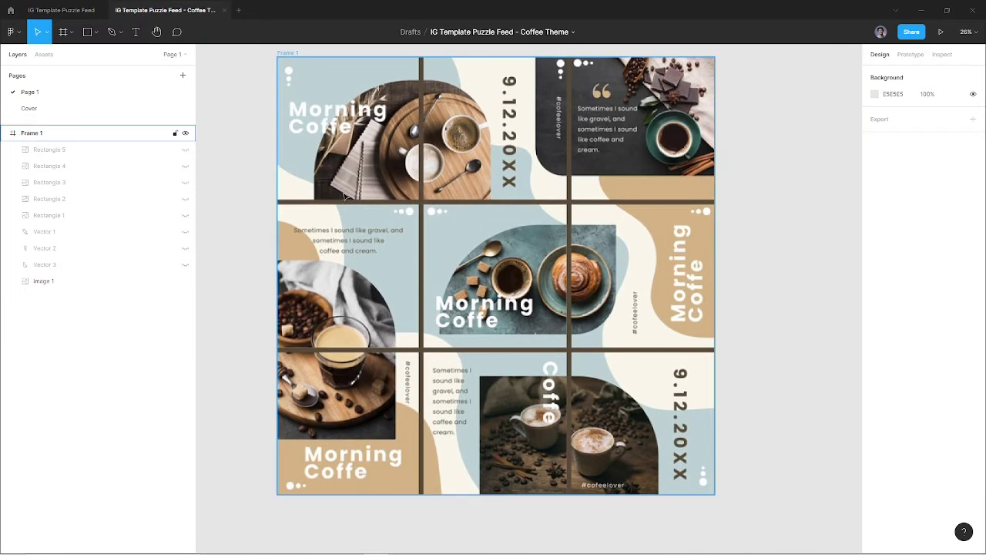
left_click(269, 216)
left_click(282, 239)
Visit WhatTheFont in Firefox, dismiss its sign-up popup and cookie notice, then return to Figma.
key("alt+Tab")
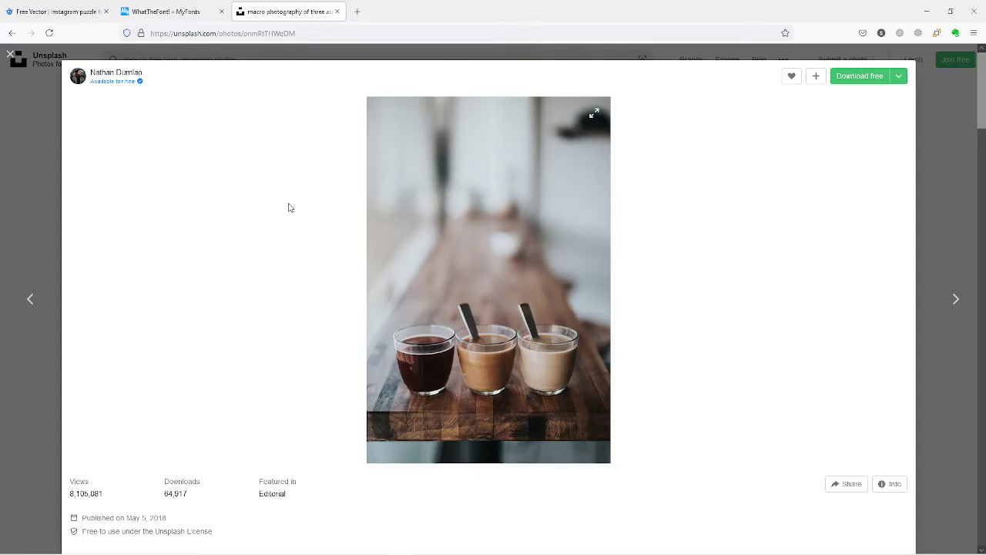
left_click(188, 13)
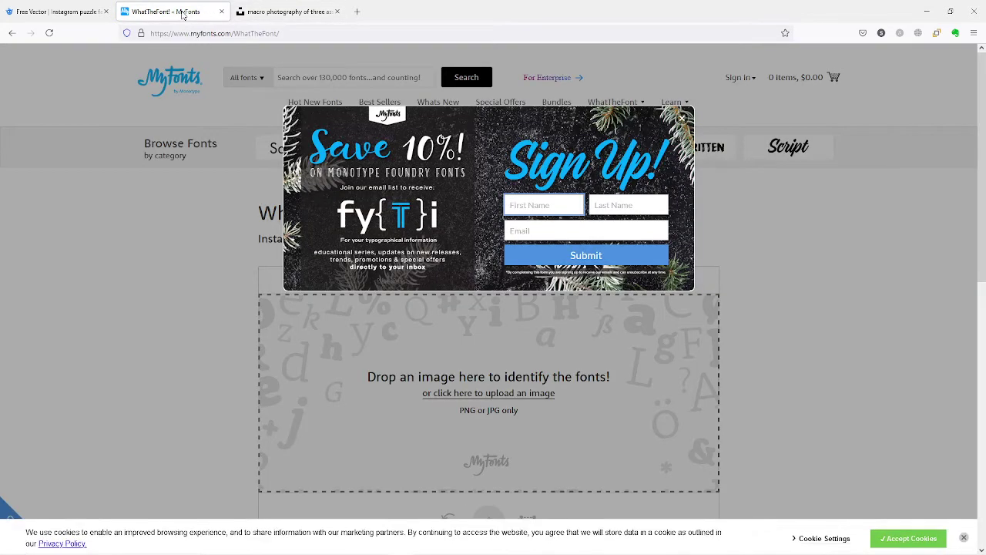
left_click(241, 254)
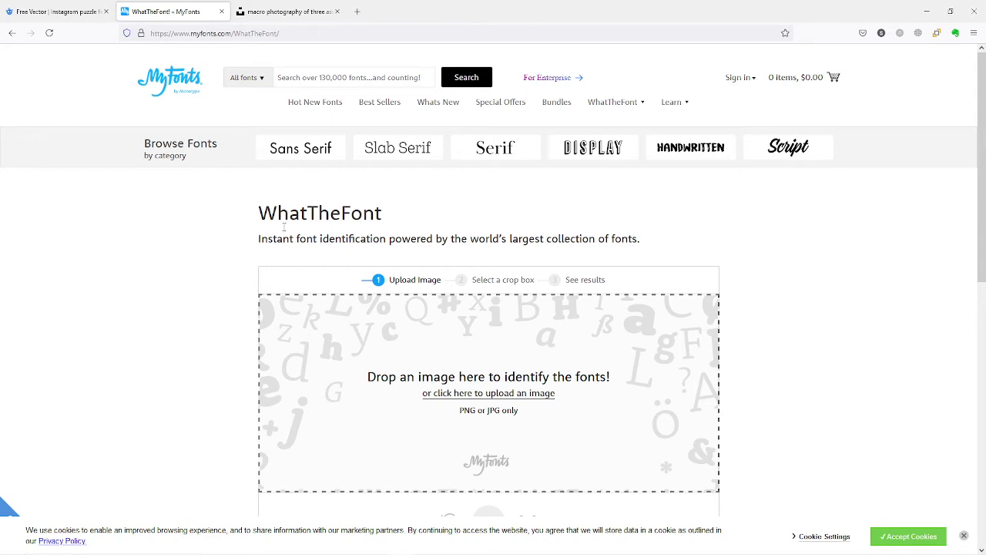
left_click(914, 539)
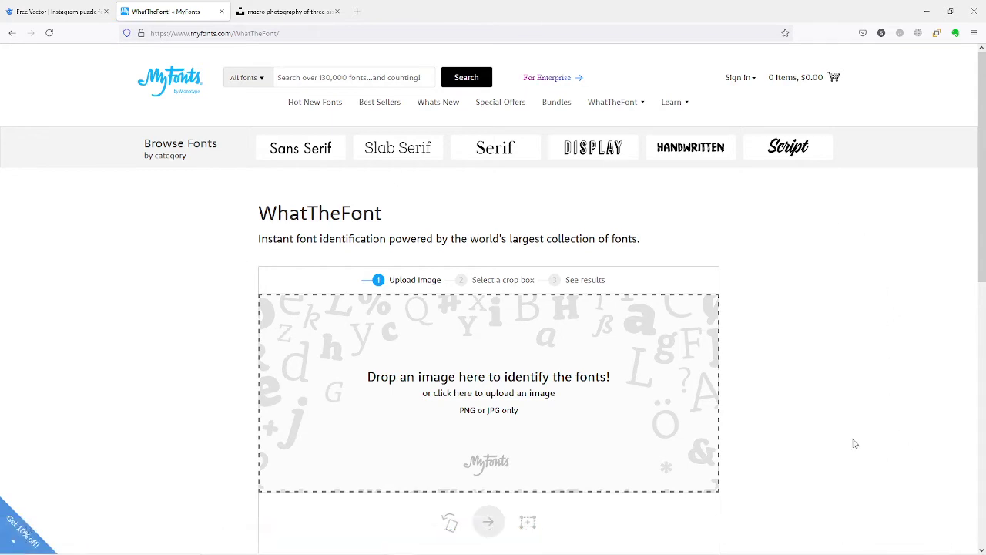
key("alt+Tab")
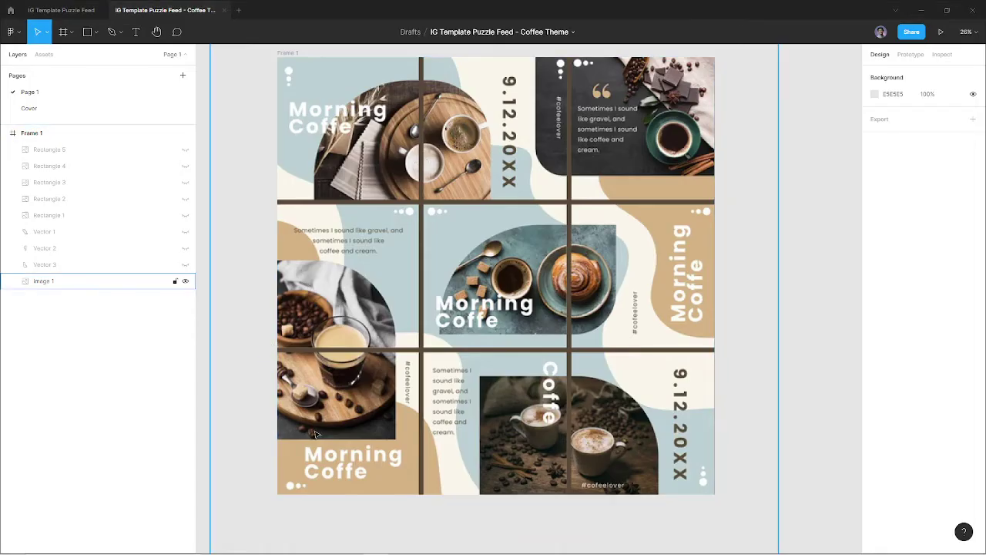
Deselect Frame 1 and capture a screenshot region of the 'Morning Coffe' heading.
scroll(316, 434, "up", 5)
scroll(416, 343, "down", 2)
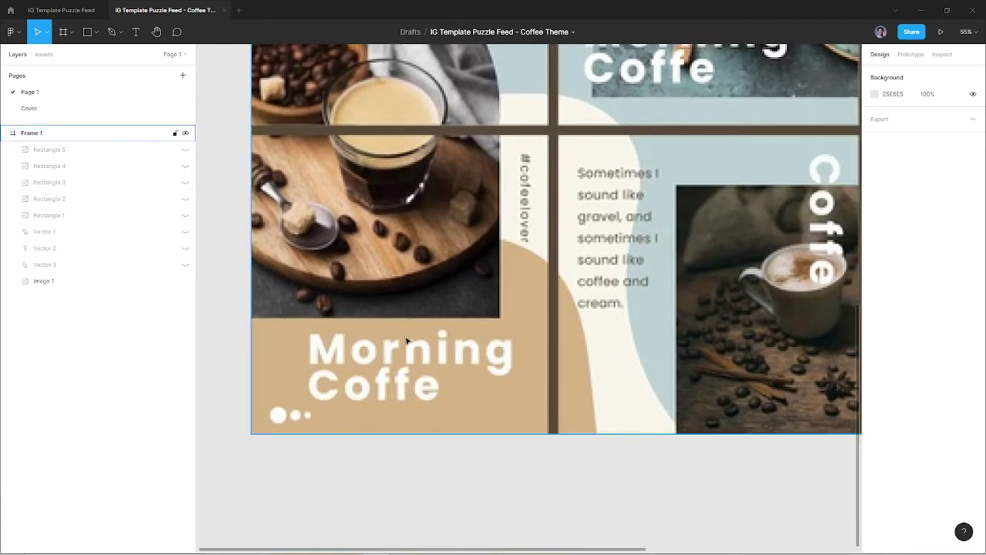
left_click(396, 467)
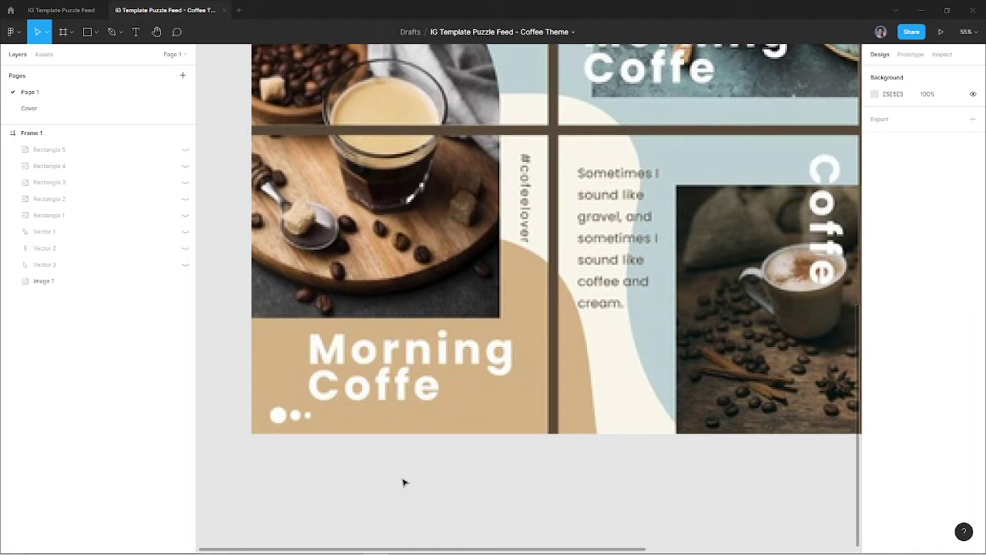
key("Print")
mouse_move(288, 318)
left_mouse_down()
mouse_move(489, 422)
mouse_move(525, 413)
left_mouse_up()
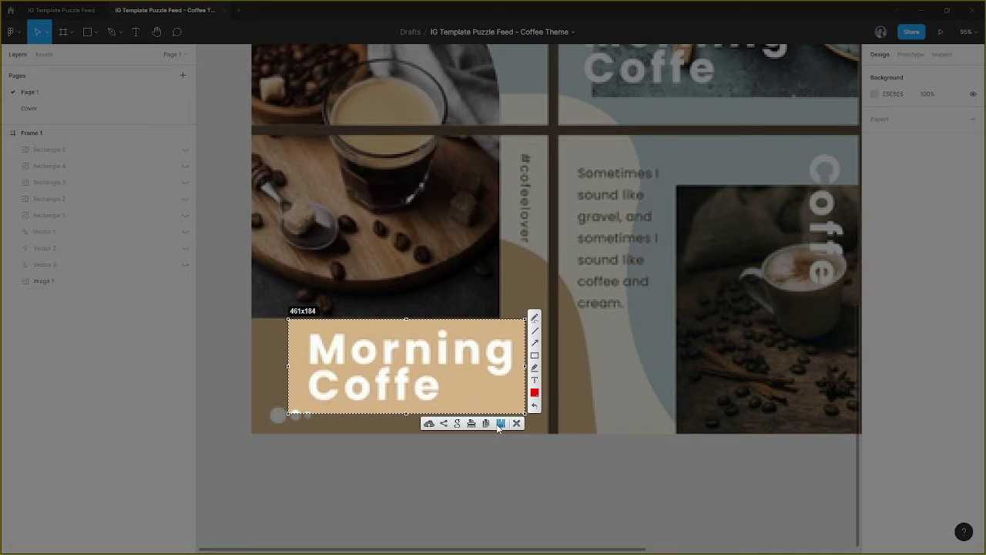
Save the capture as Screenshot_1.png and switch to the WhatTheFont page in Firefox.
left_click(500, 424)
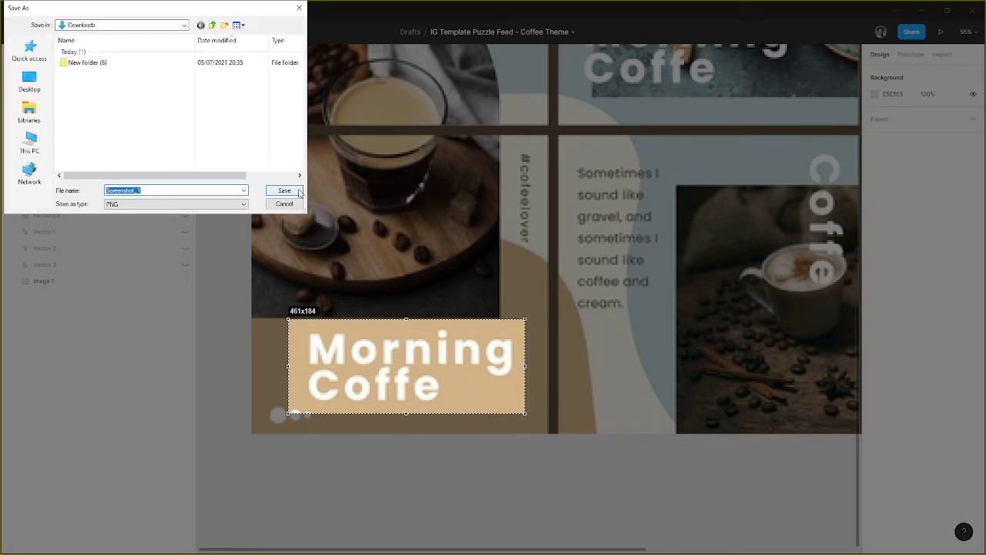
left_click(300, 192)
key("alt+Tab")
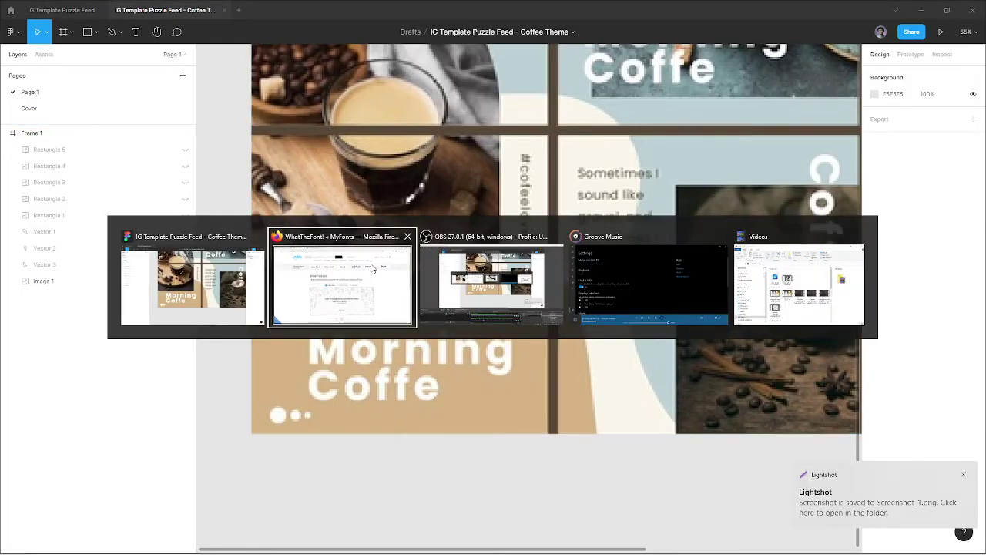
left_click(372, 267)
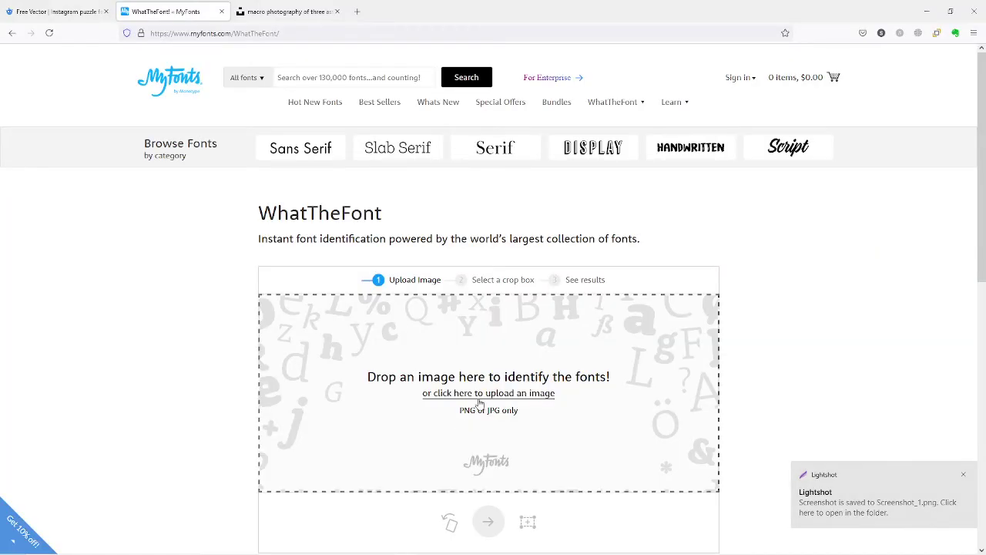
Upload Screenshot_1 from Downloads and identify the font of the cropped word 'Morning'.
left_click(479, 394)
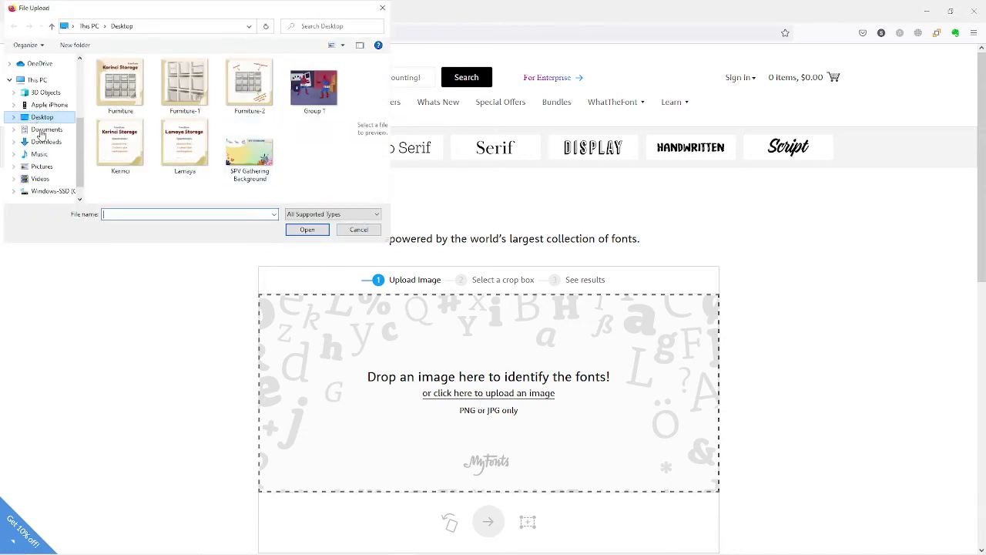
left_click(48, 131)
left_click(48, 142)
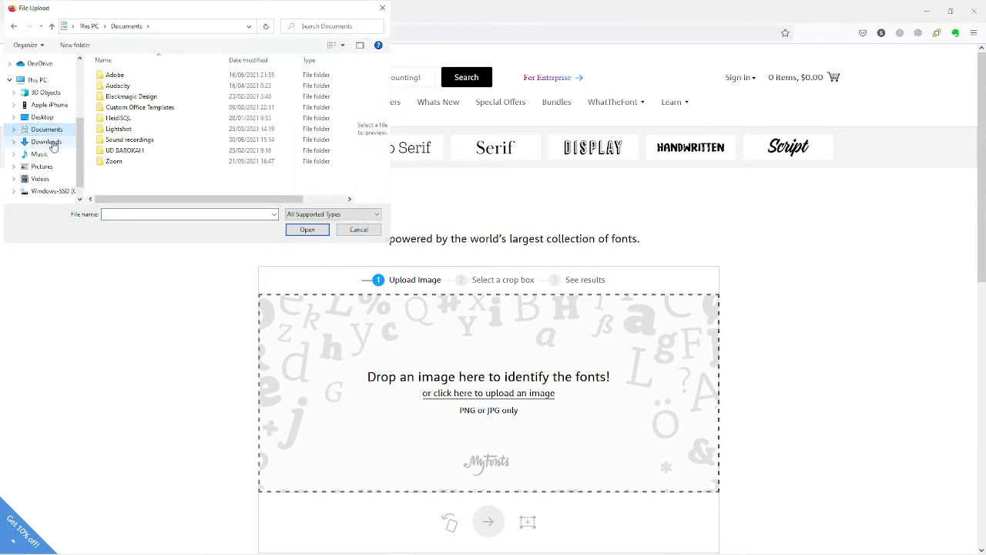
left_click(115, 119)
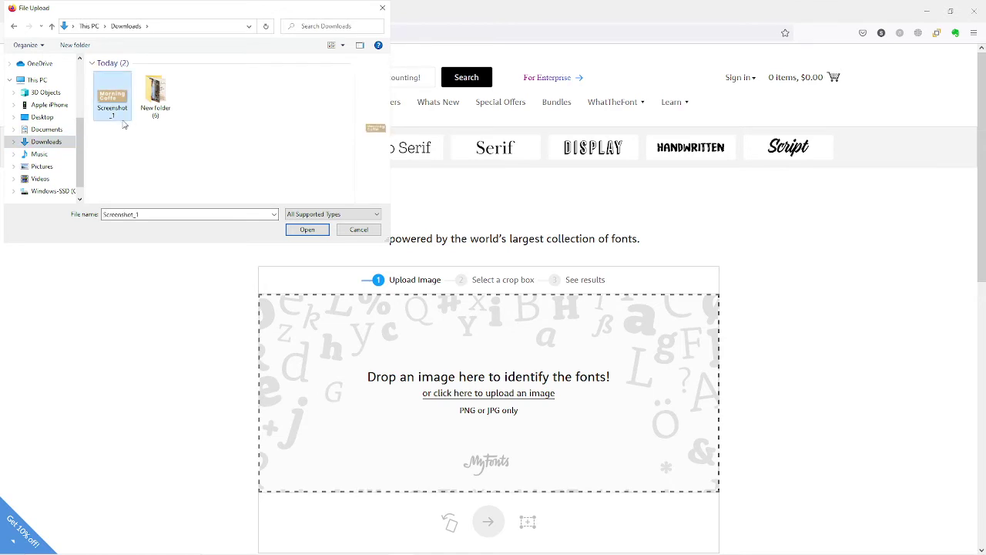
left_click(296, 230)
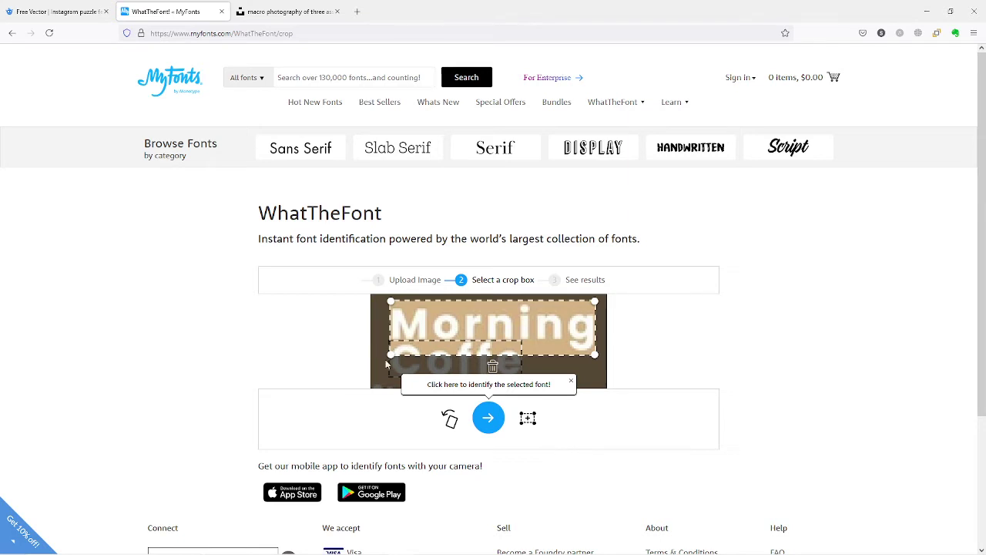
left_click(494, 426)
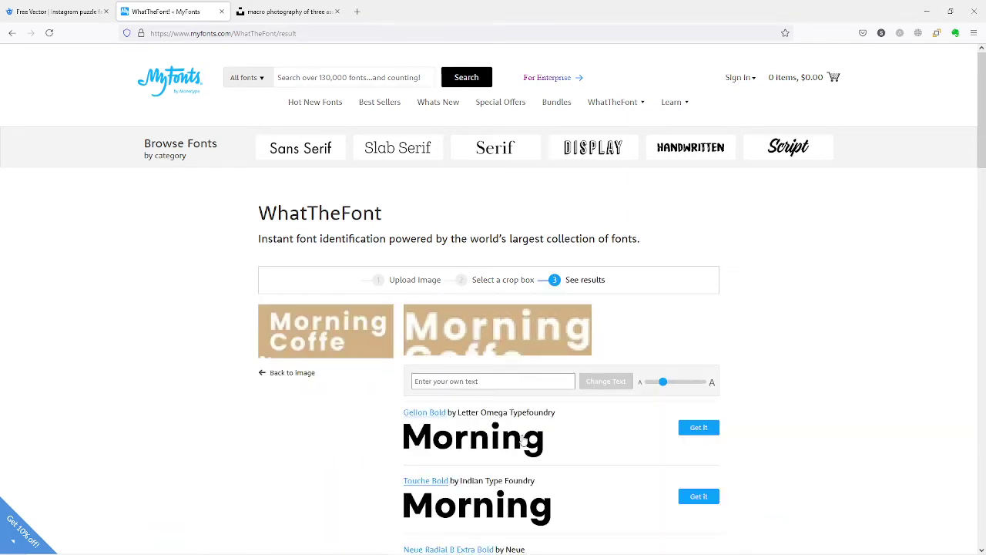
scroll(583, 438, "down", 2)
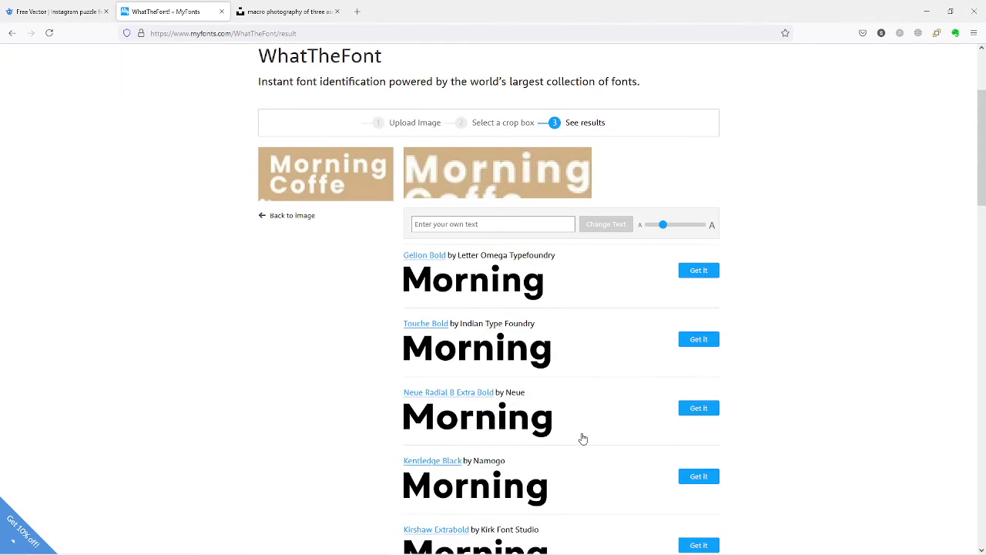
scroll(601, 391, "down", 2)
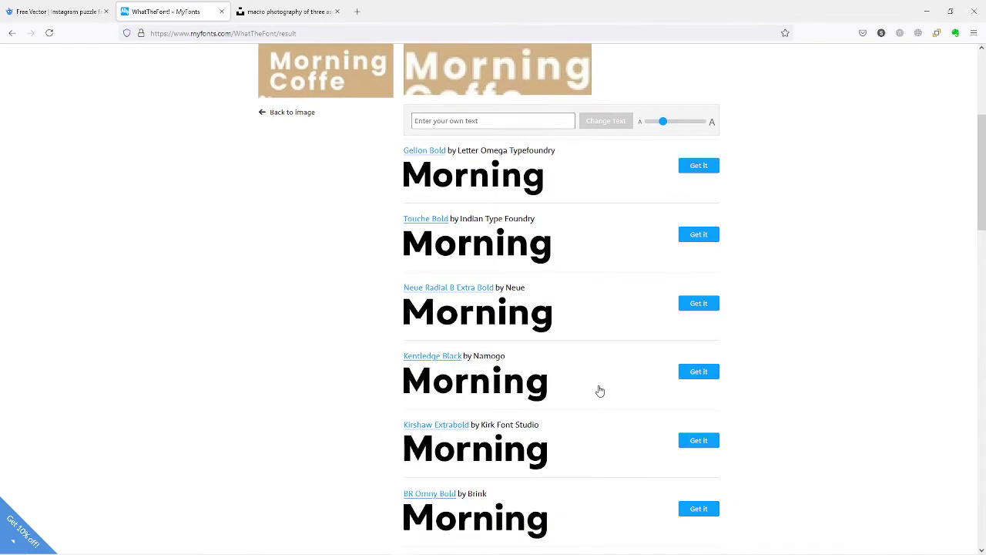
scroll(595, 388, "up", 3)
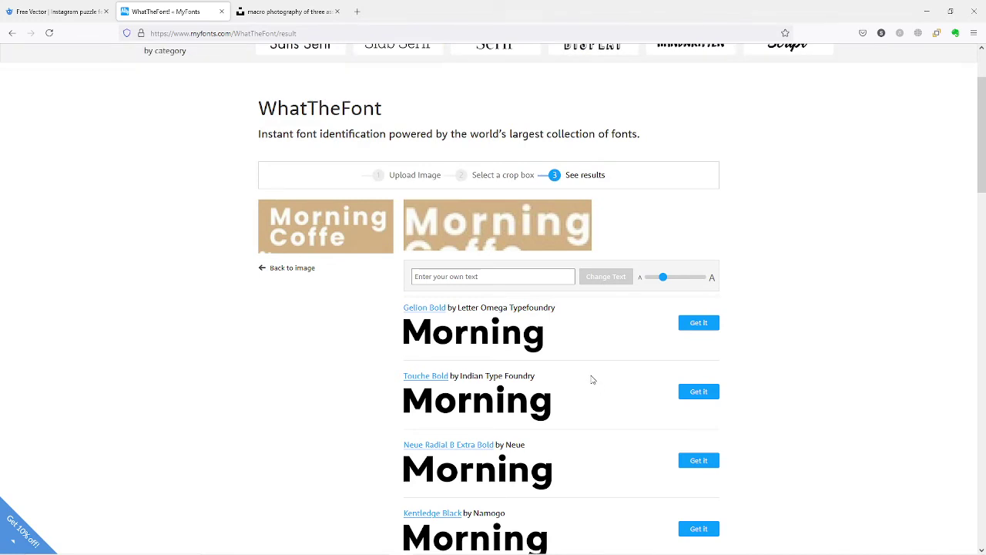
scroll(591, 376, "down", 7)
scroll(591, 374, "up", 6)
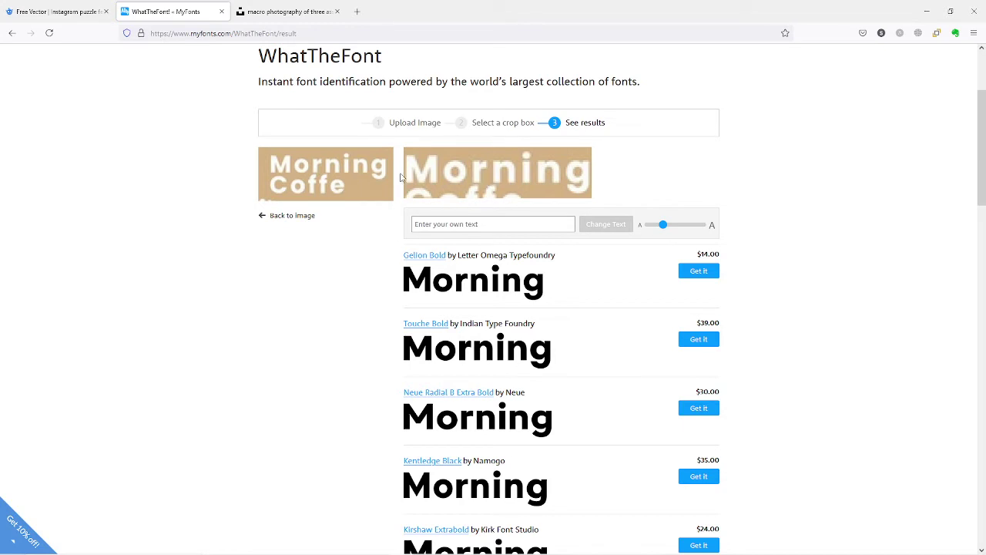
scroll(382, 277, "down", 2)
scroll(378, 301, "down", 5)
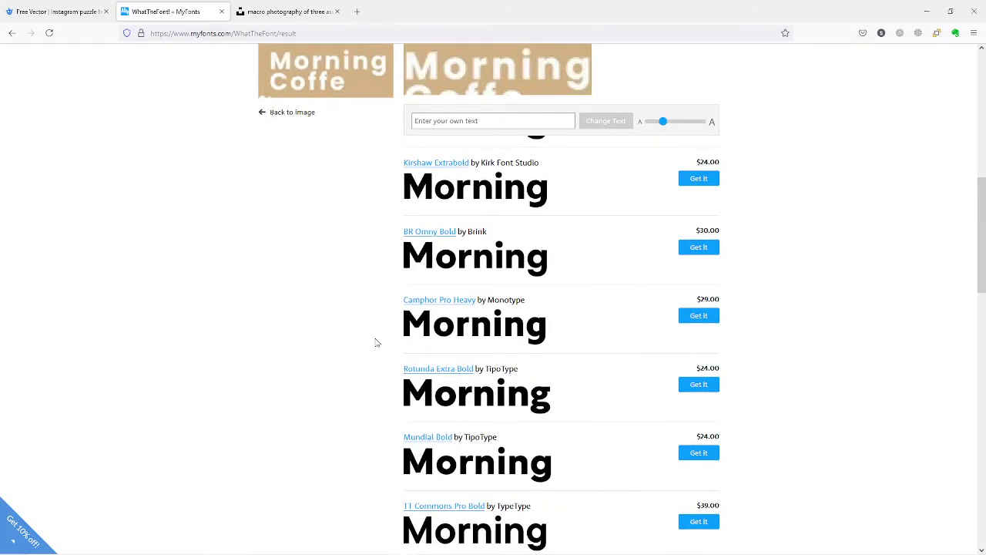
scroll(368, 348, "up", 3)
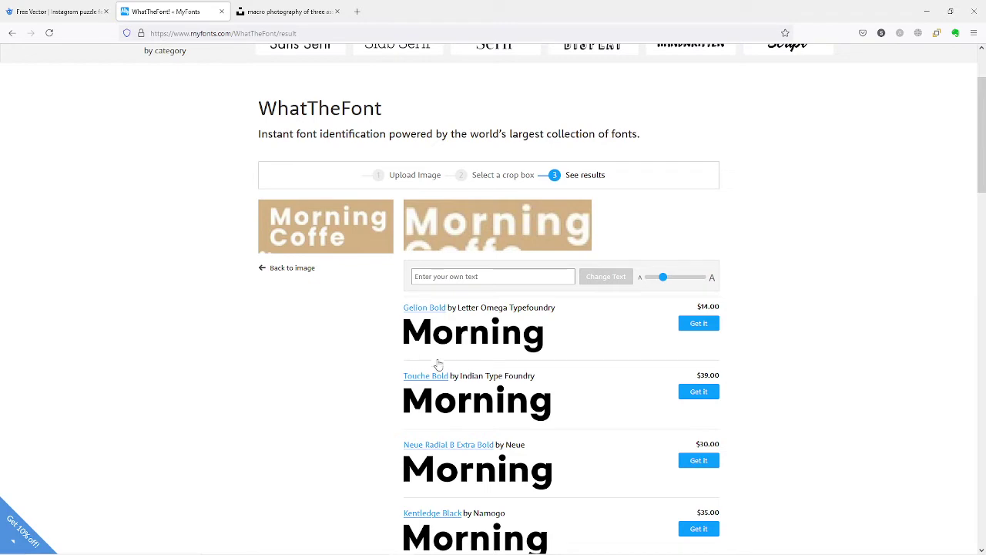
scroll(608, 382, "down", 5)
scroll(608, 394, "down", 5)
scroll(606, 396, "up", 5)
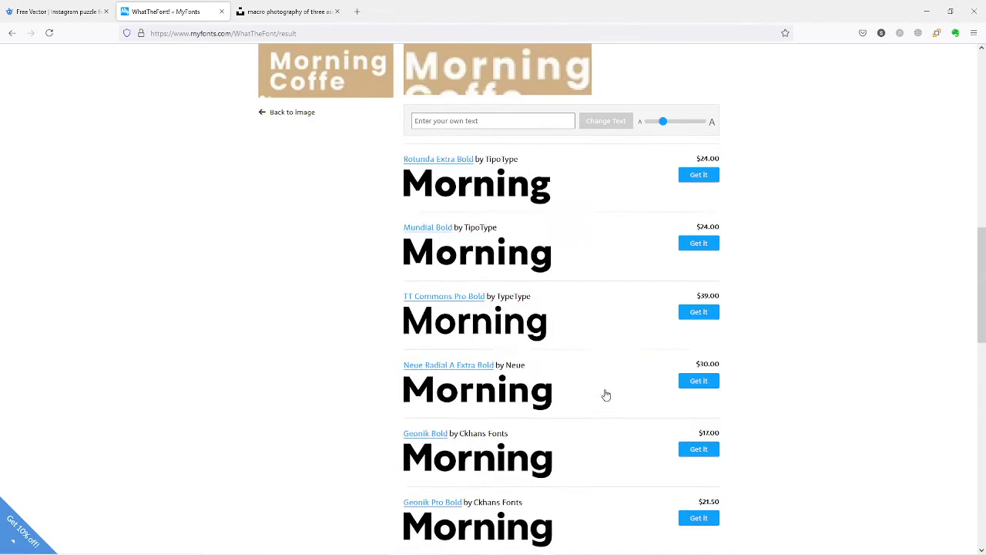
scroll(606, 394, "up", 5)
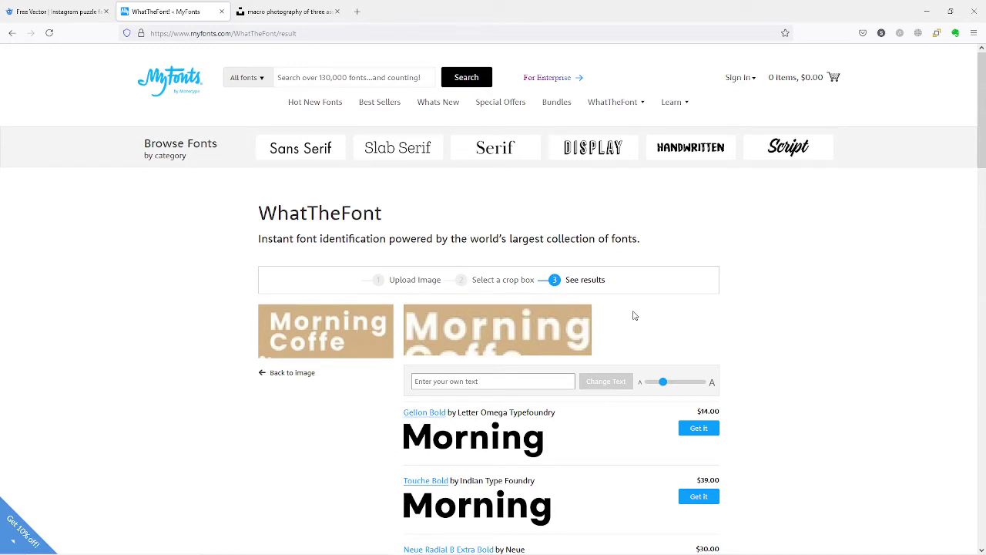
Search 'google fonts' in a new tab and open the Google Fonts browse page.
left_click(358, 12)
type("goog")
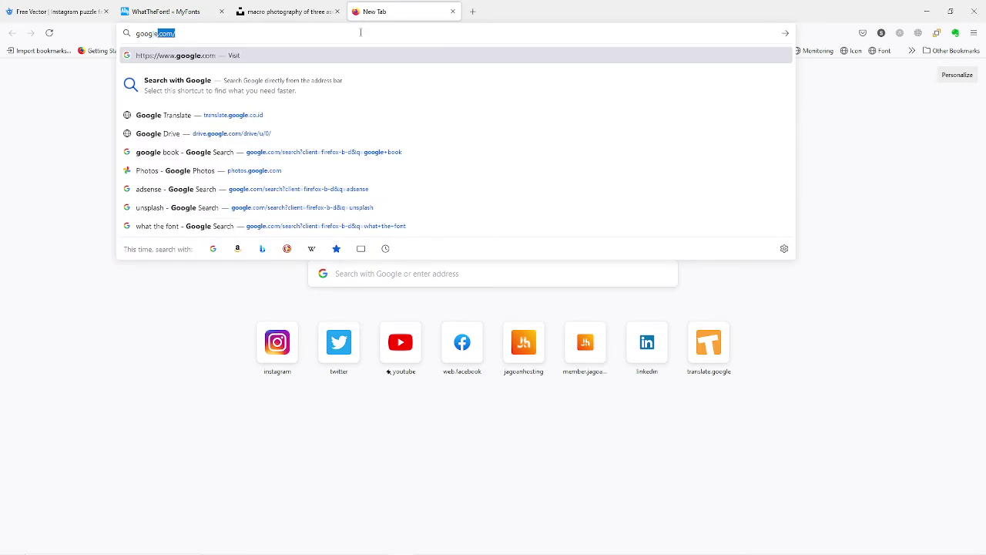
type("le fonts")
key("Return")
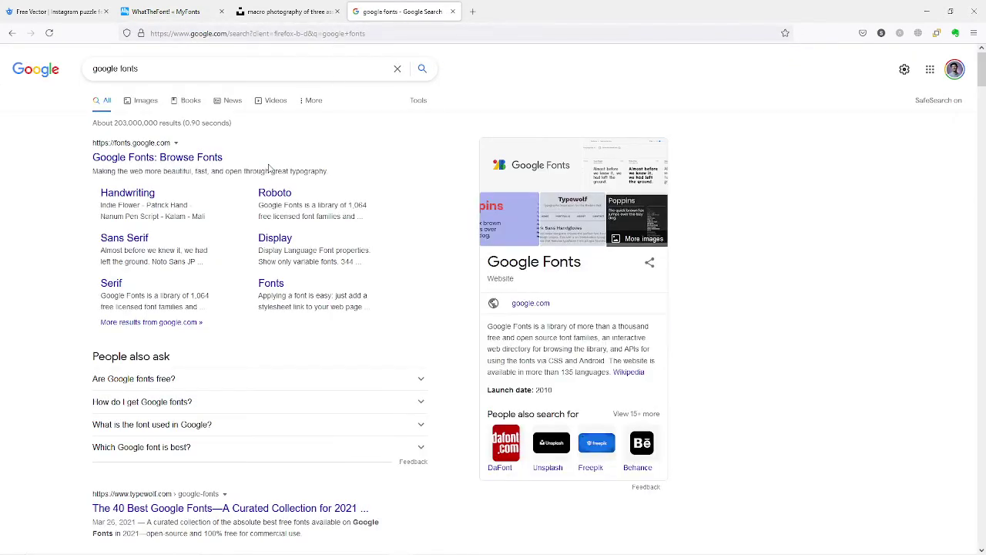
left_click(187, 162)
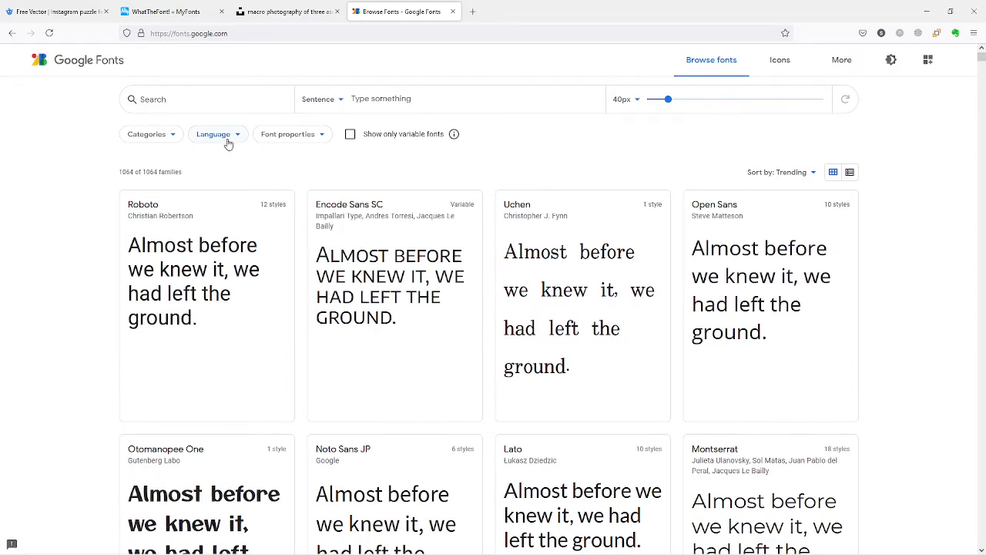
scroll(278, 270, "down", 5)
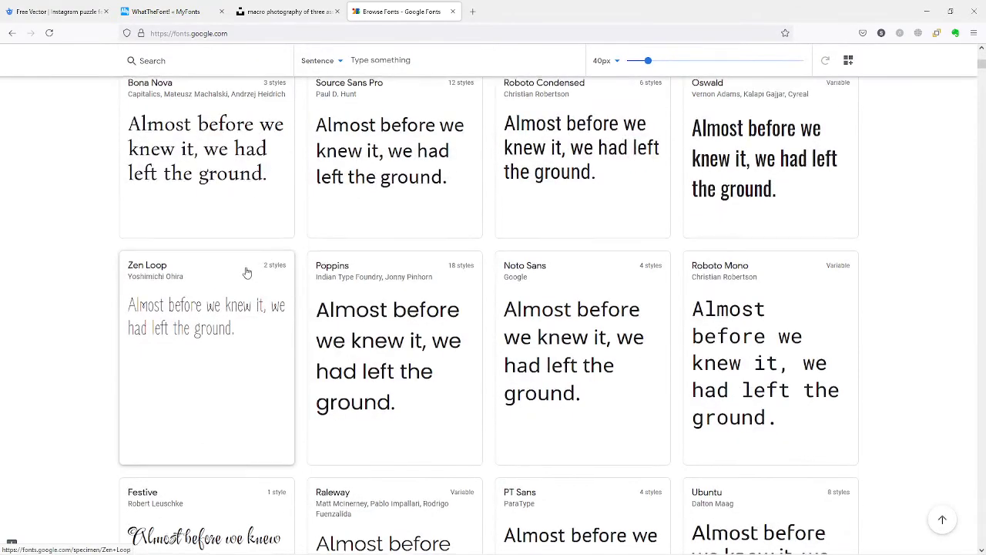
scroll(244, 273, "down", 2)
scroll(245, 275, "up", 2)
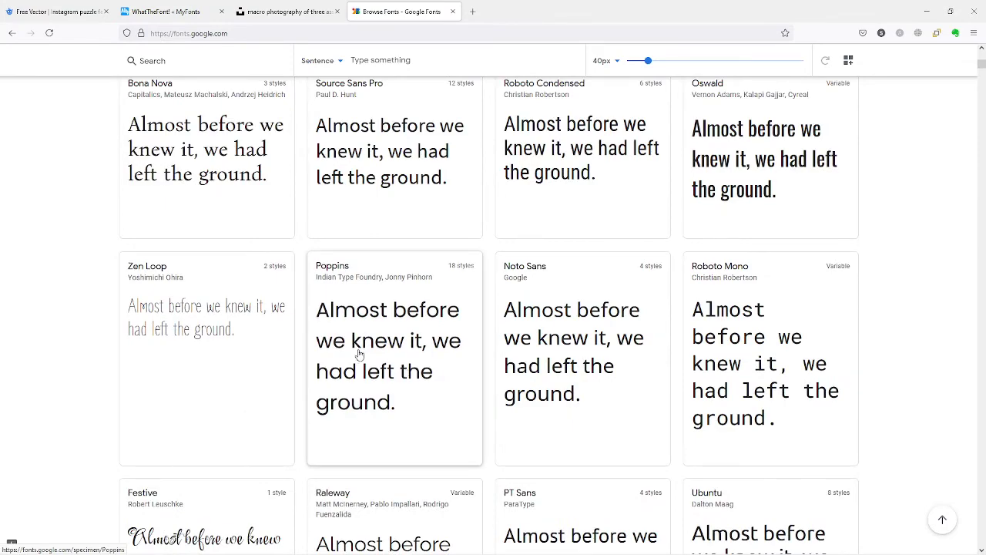
scroll(356, 356, "up", 3)
scroll(322, 339, "up", 3)
scroll(322, 332, "down", 3)
scroll(326, 340, "down", 3)
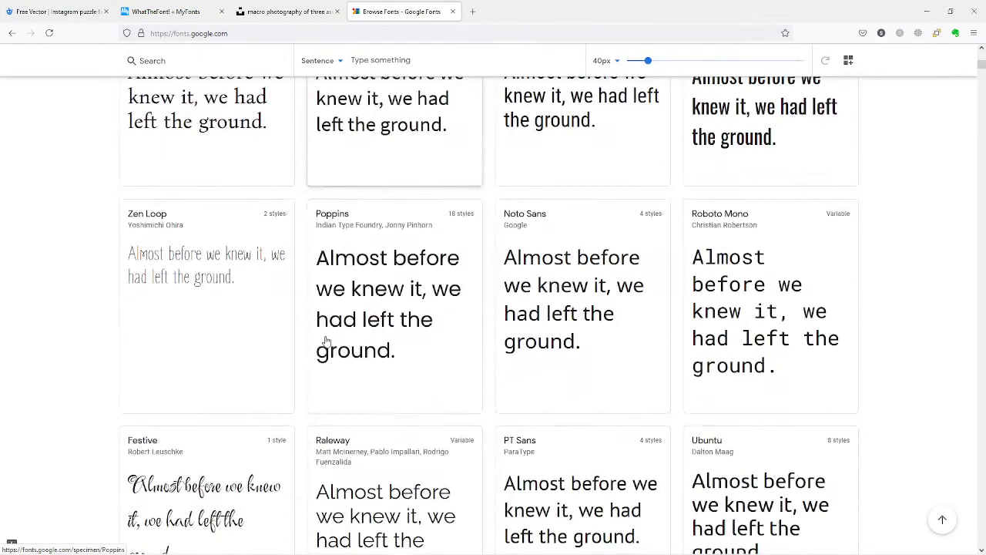
scroll(326, 340, "up", 5)
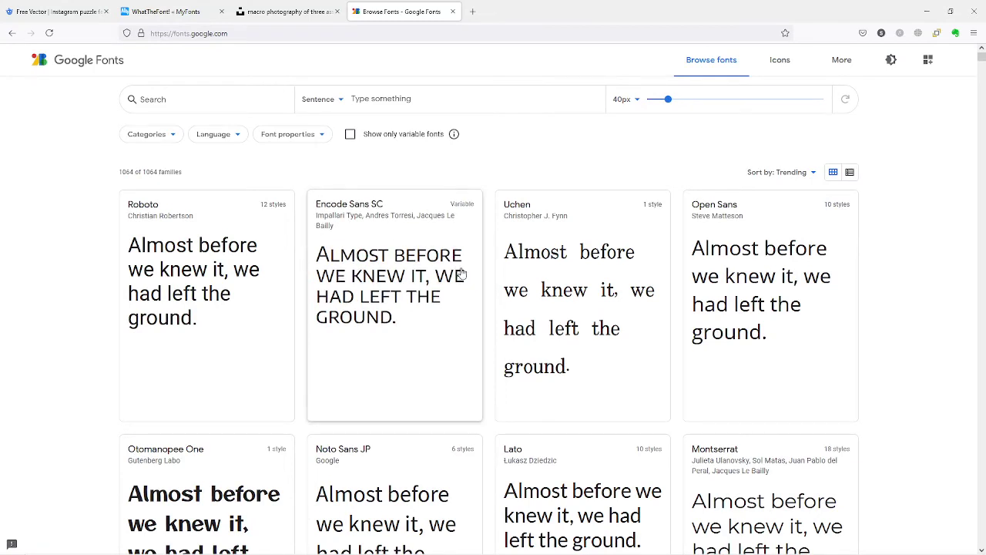
left_click(158, 143)
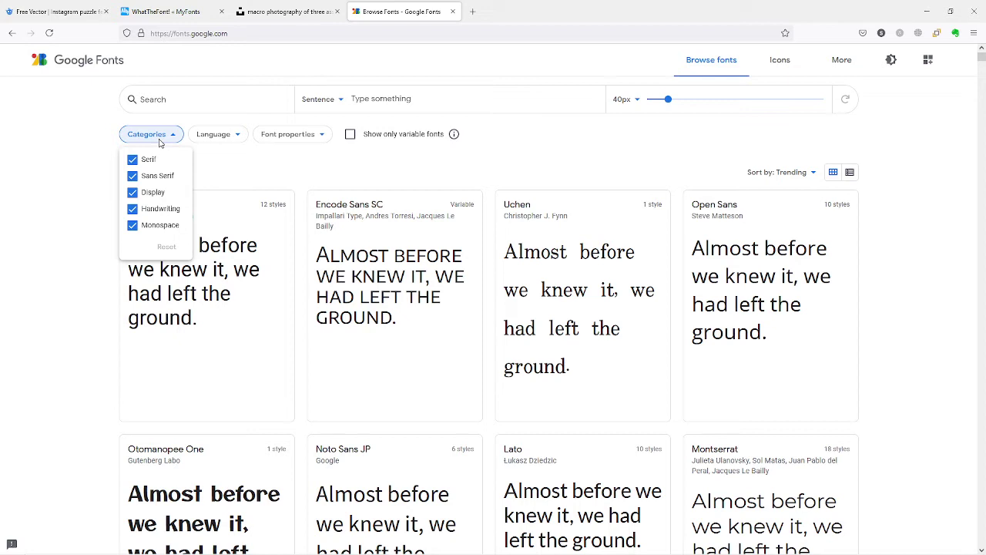
left_click(230, 170)
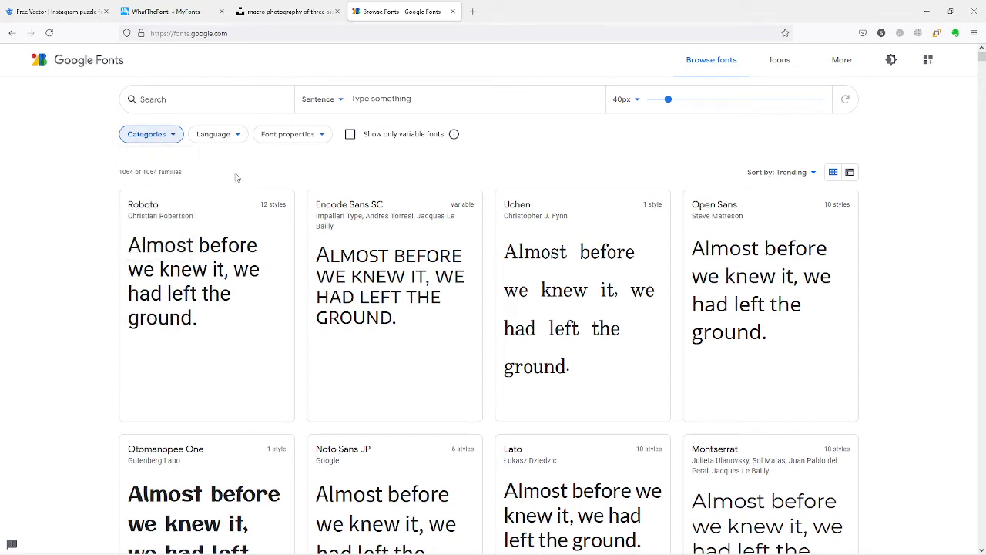
key("alt+Tab")
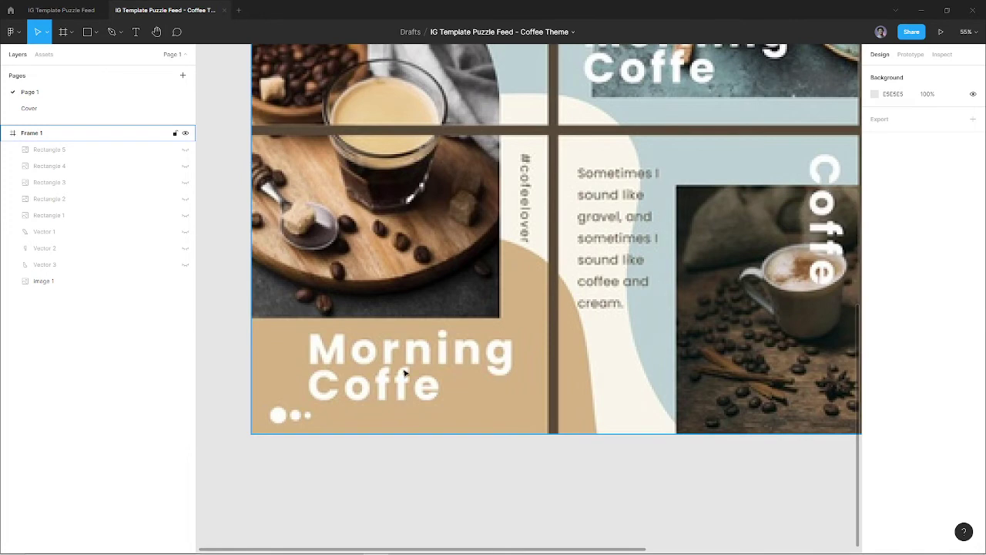
key("alt+Tab")
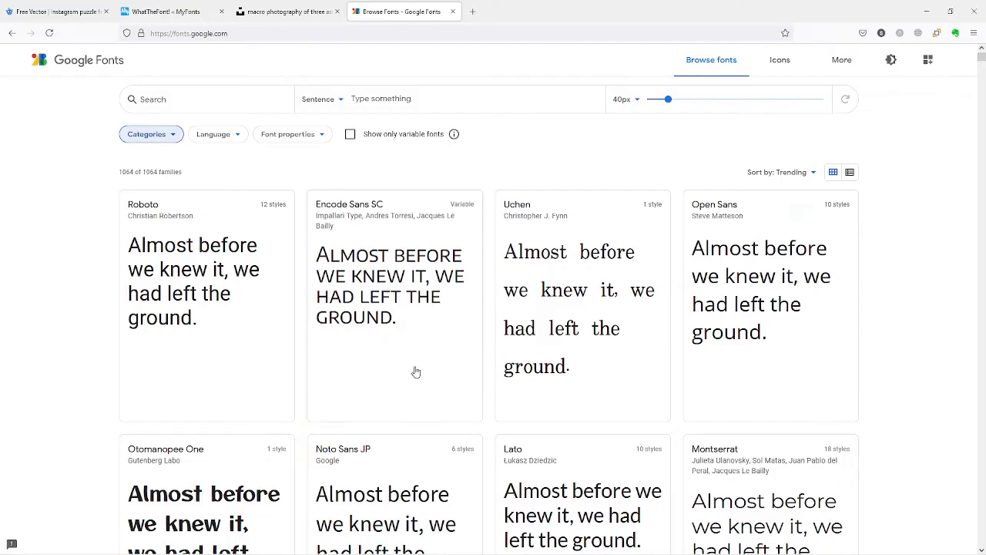
Filter fonts by heavy thickness and set the preview text to 'Morning Coffee'.
left_click(279, 135)
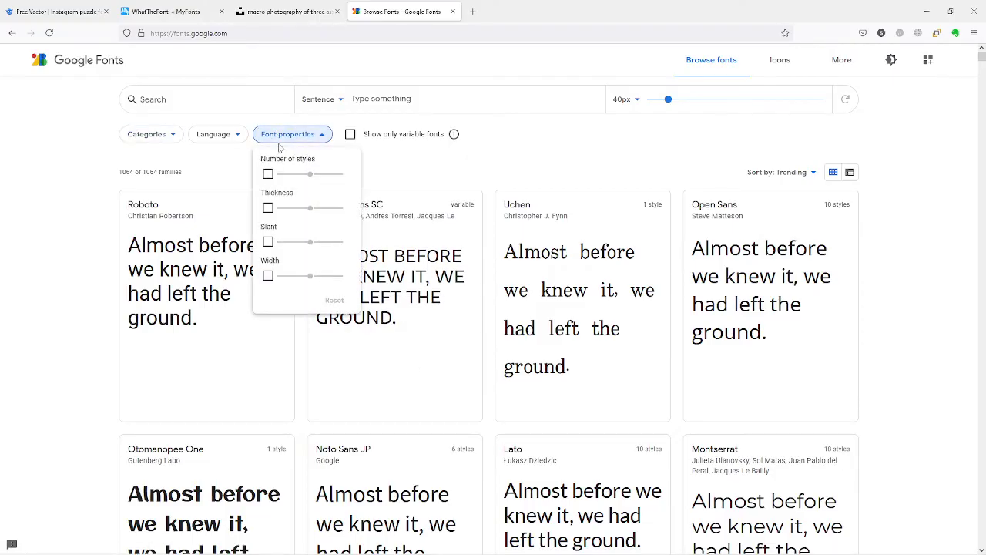
left_click(268, 208)
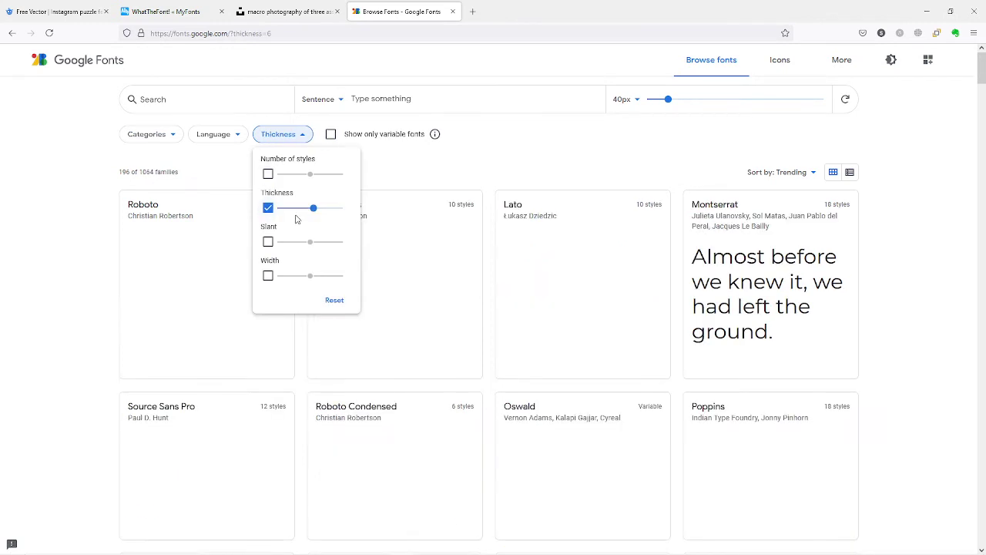
left_click_drag(300, 208, 327, 209)
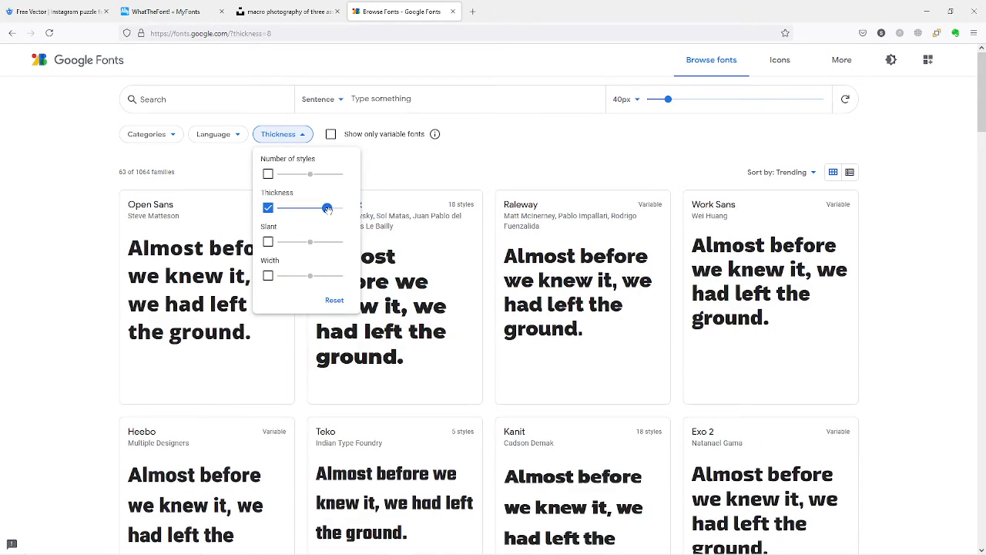
left_click(422, 174)
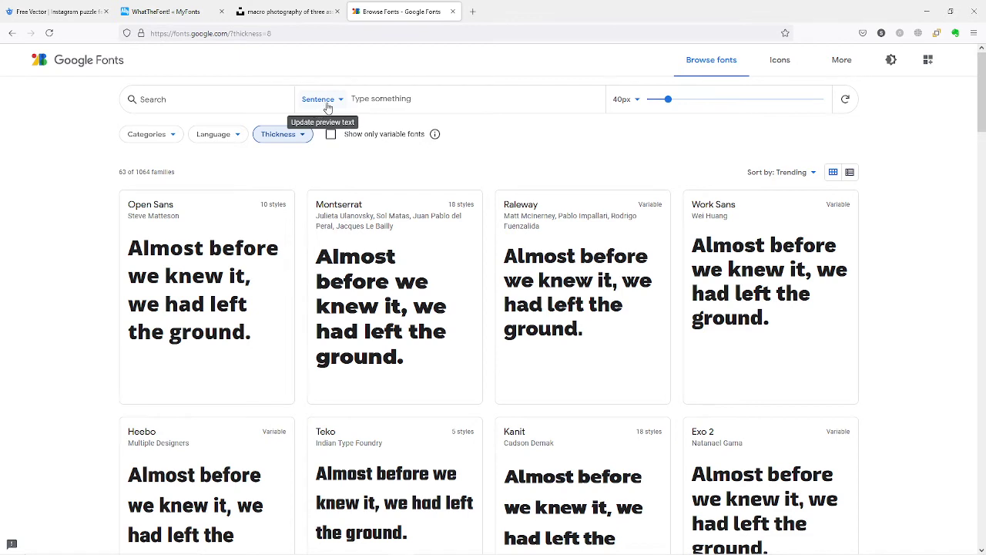
left_click(380, 101)
type("Morning ")
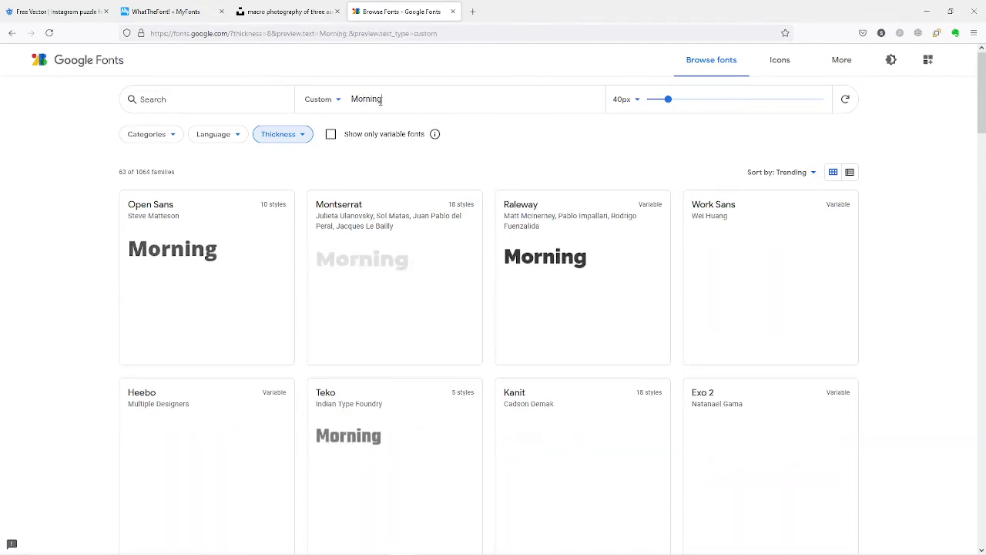
type("Coffee")
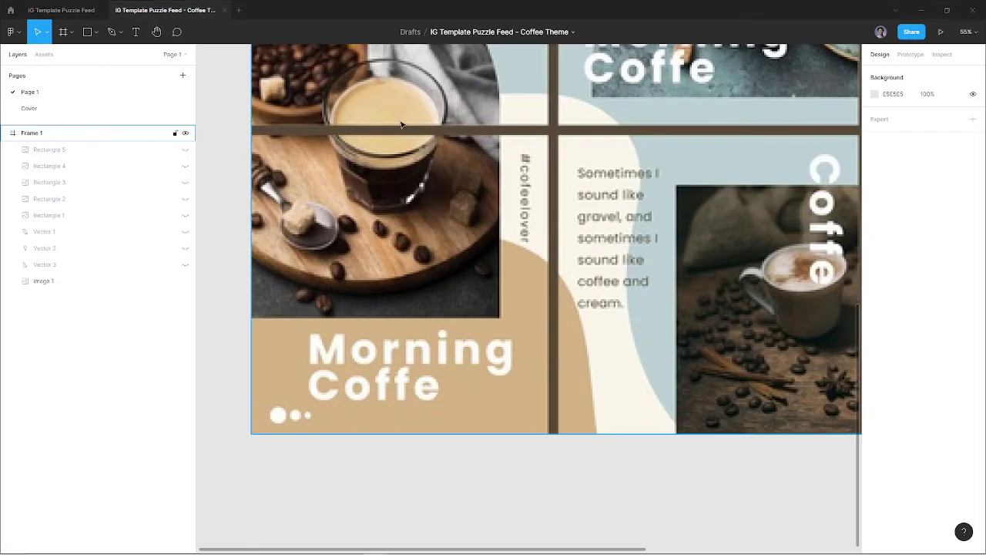
scroll(457, 210, "up", 2)
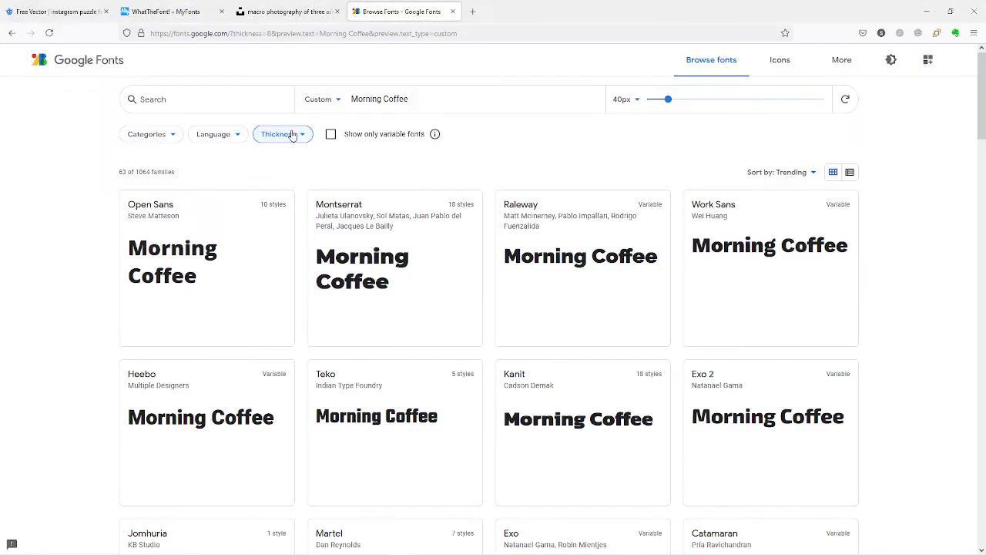
Adjust thickness to 7 then back to 8, and scroll through the 63 heavy-font results.
left_click(297, 135)
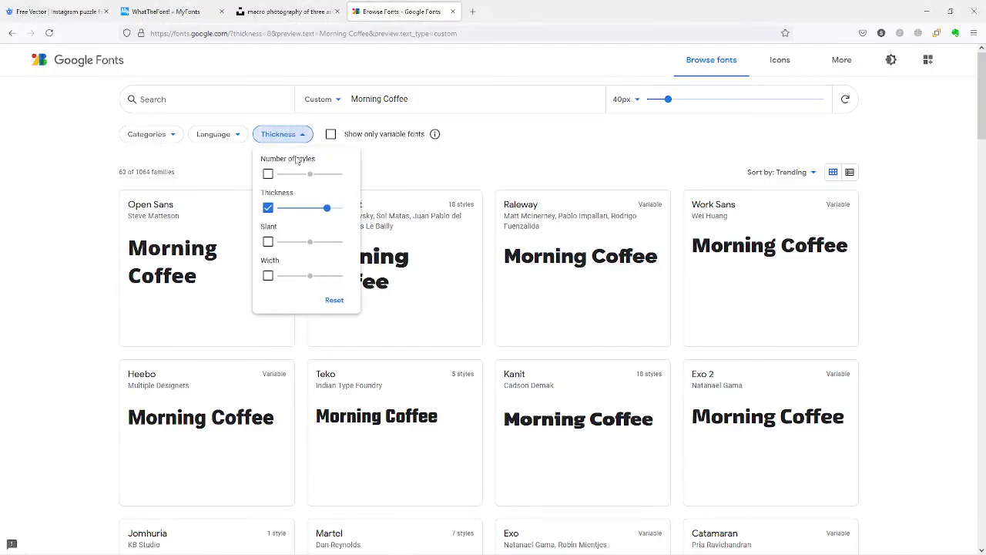
left_click_drag(327, 208, 321, 208)
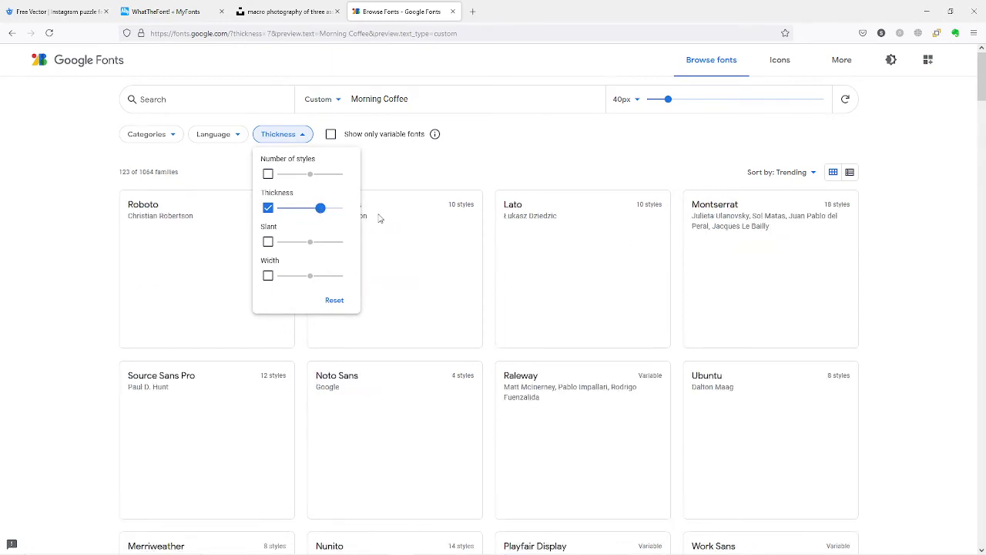
left_click(418, 175)
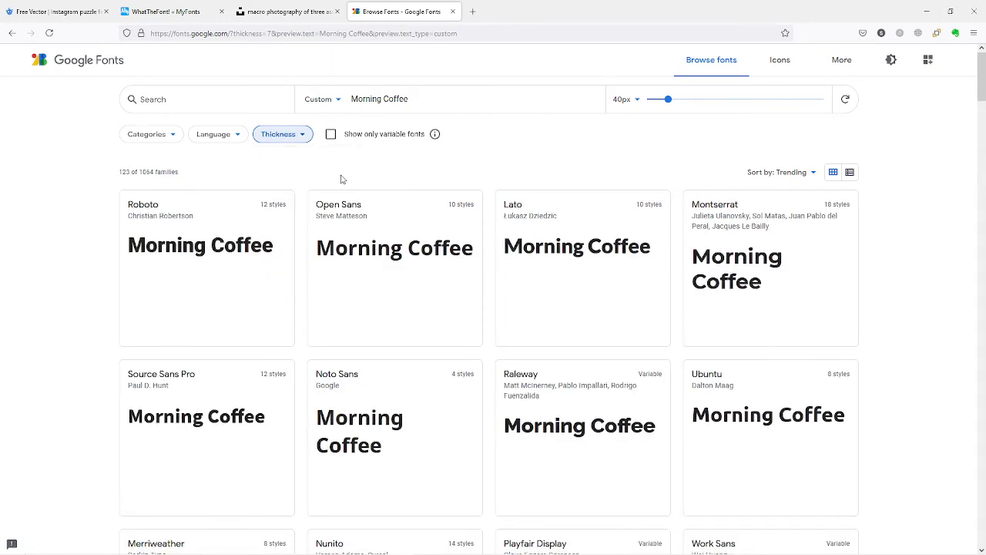
left_click(297, 135)
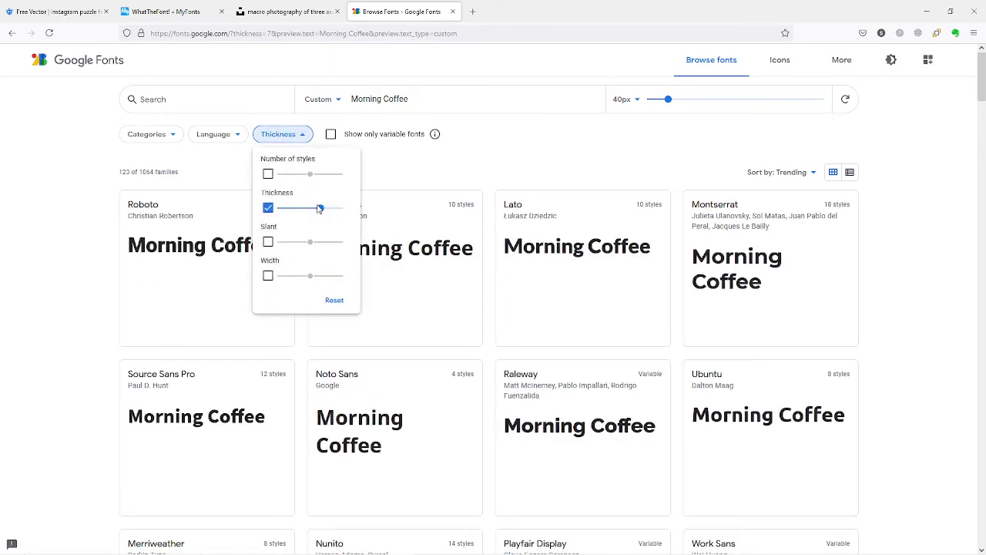
left_click_drag(320, 208, 329, 208)
left_click(434, 183)
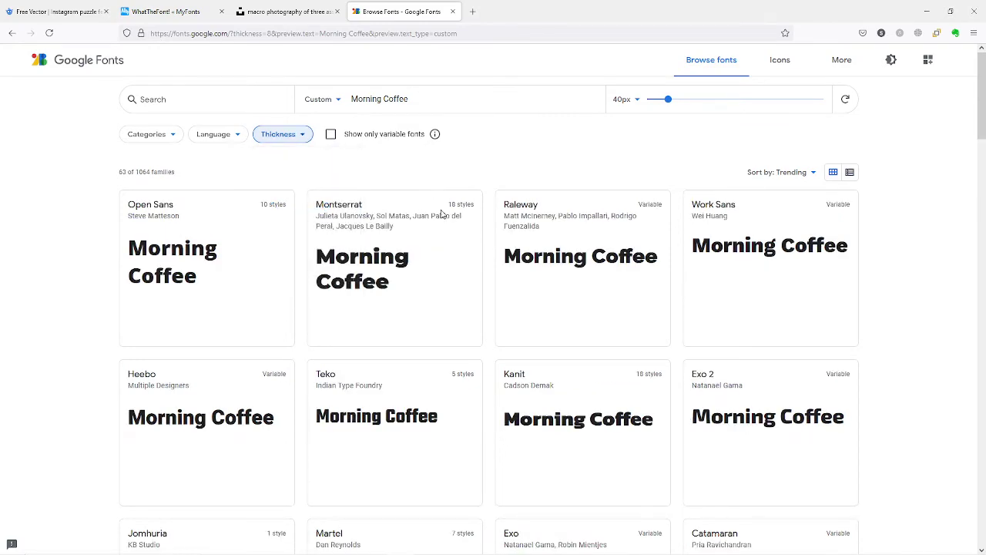
scroll(463, 254, "down", 3)
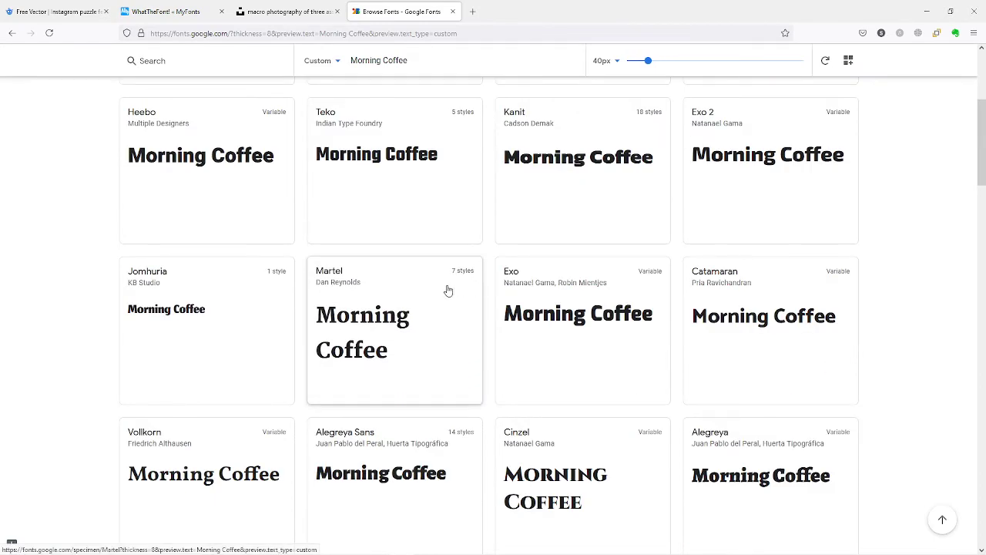
scroll(448, 292, "down", 3)
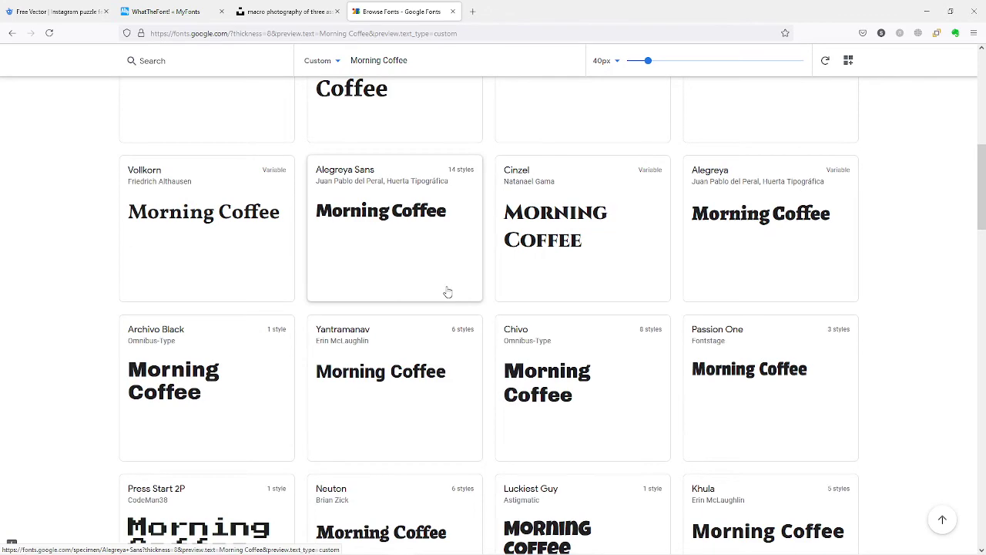
scroll(447, 291, "down", 3)
scroll(448, 292, "up", 2)
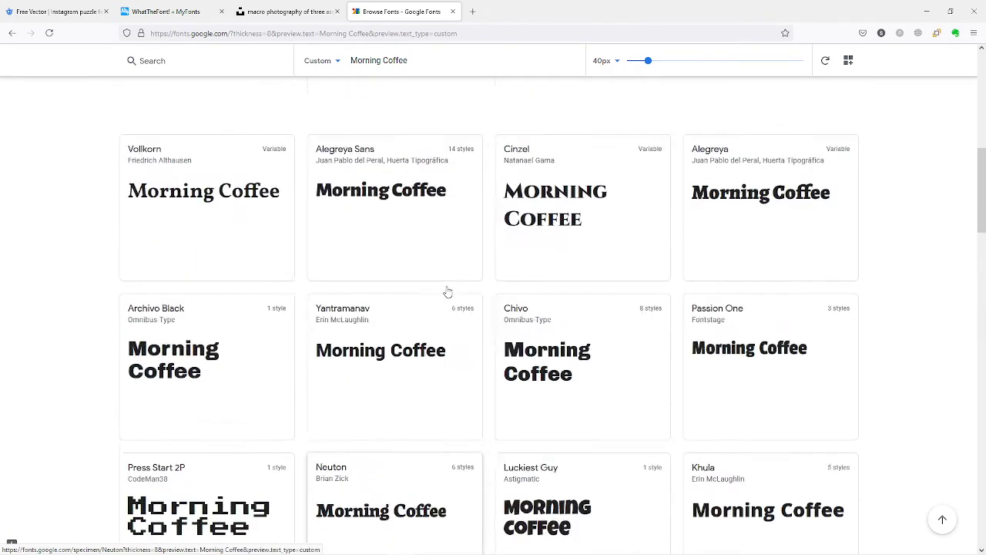
scroll(448, 291, "up", 6)
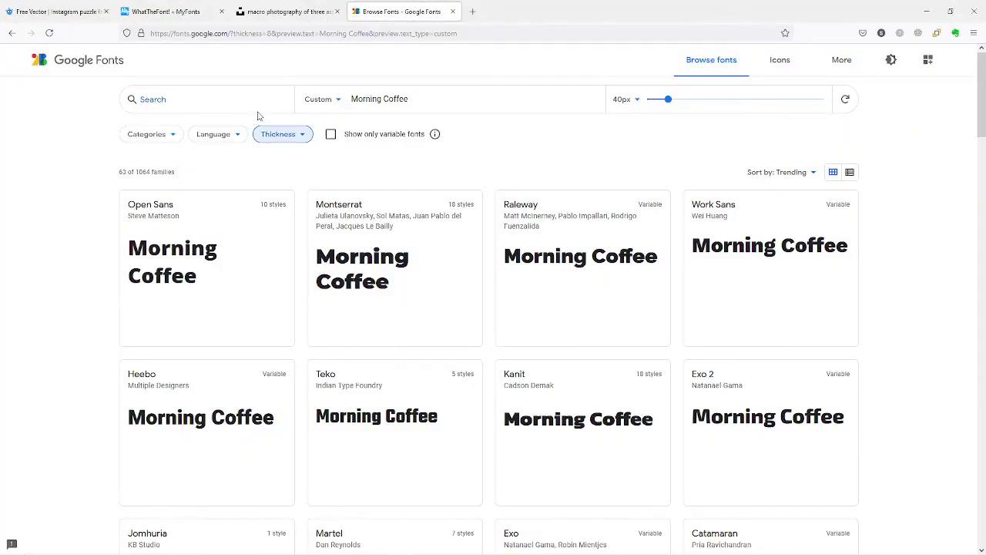
Search Google Fonts for Poppins, clear the search again, and return to Figma.
type("popping")
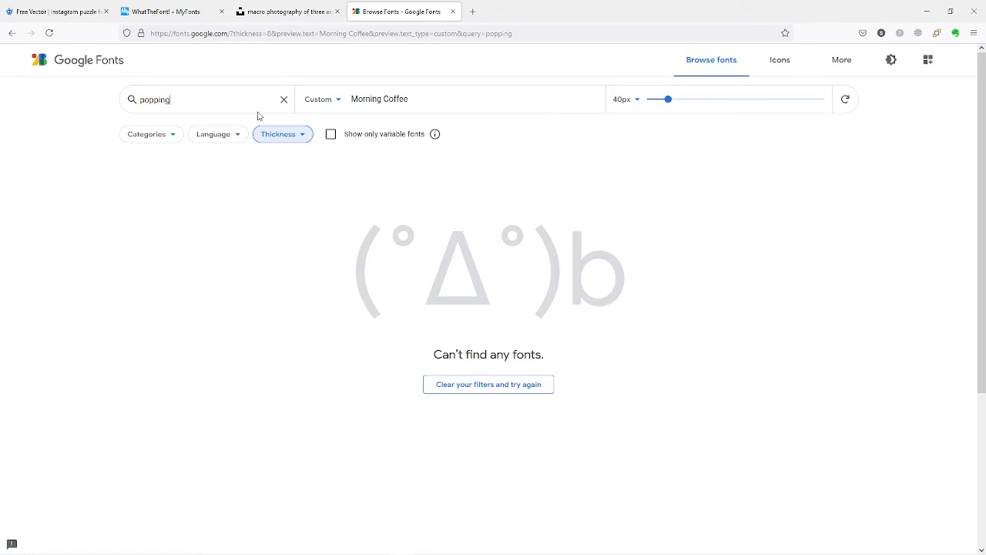
key("BackSpace")
key("BackSpace")
type("ns")
key("ctrl+a")
key("BackSpace")
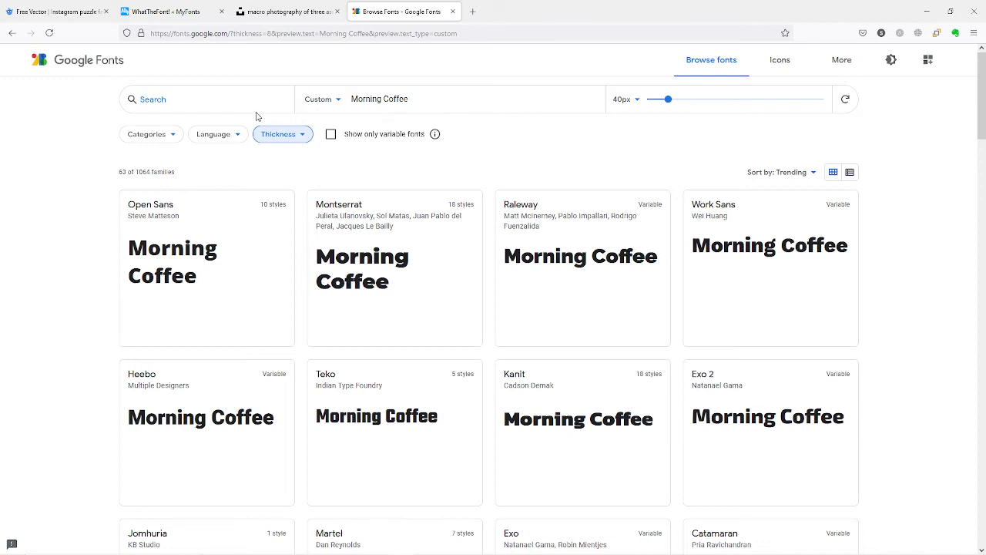
key("alt+Tab")
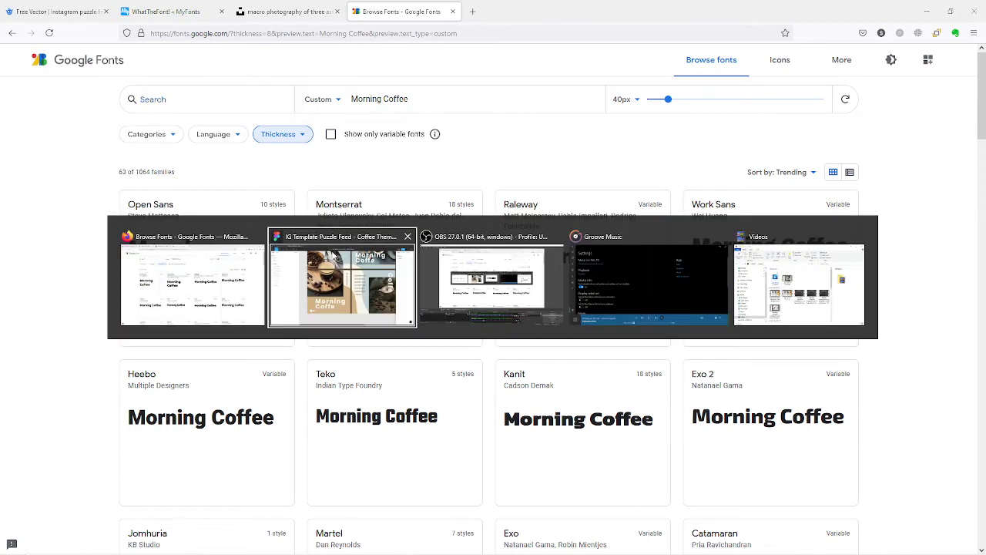
Add a stray 'Morning' text layer on the canvas and delete it.
scroll(331, 504, "down", 3)
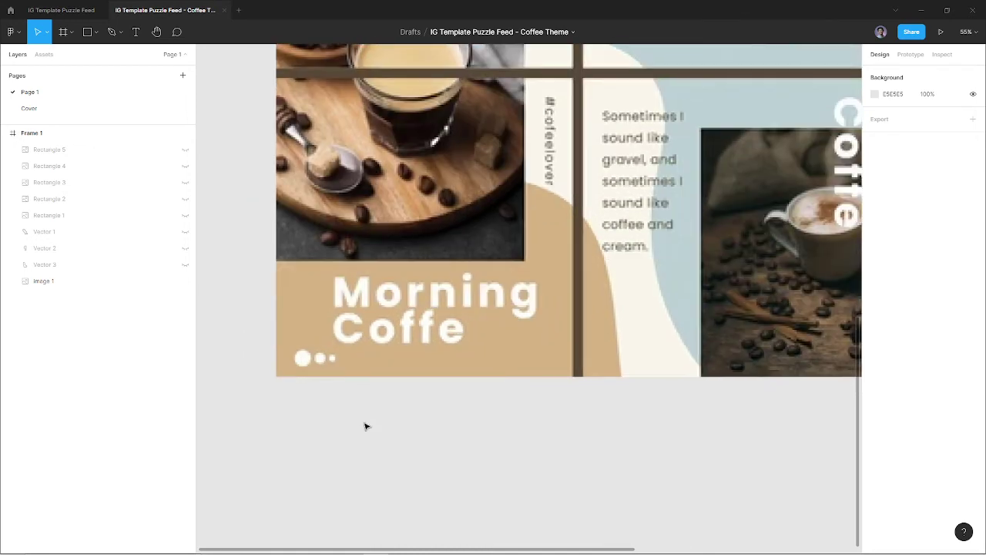
key("t")
left_click(368, 446)
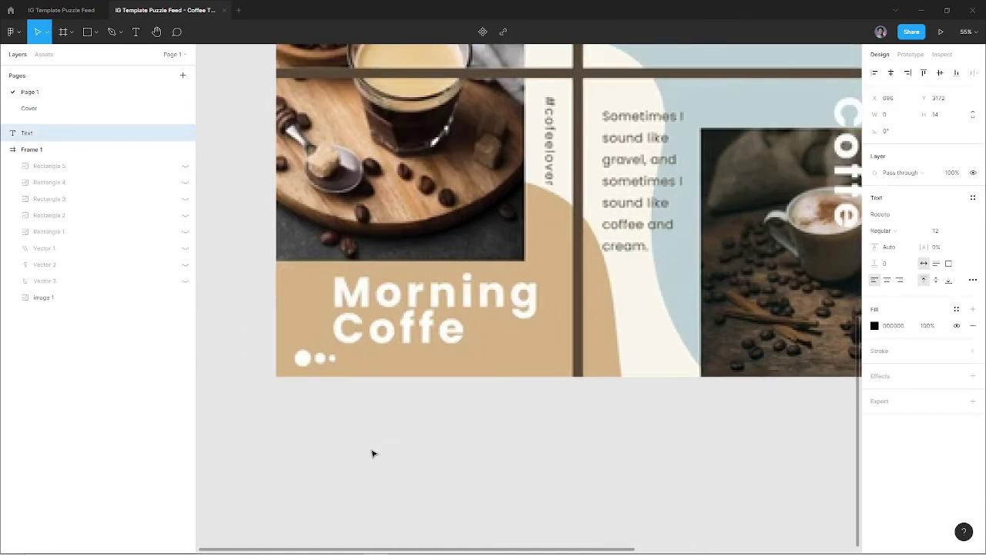
type("Morning")
key("Escape")
key("Delete")
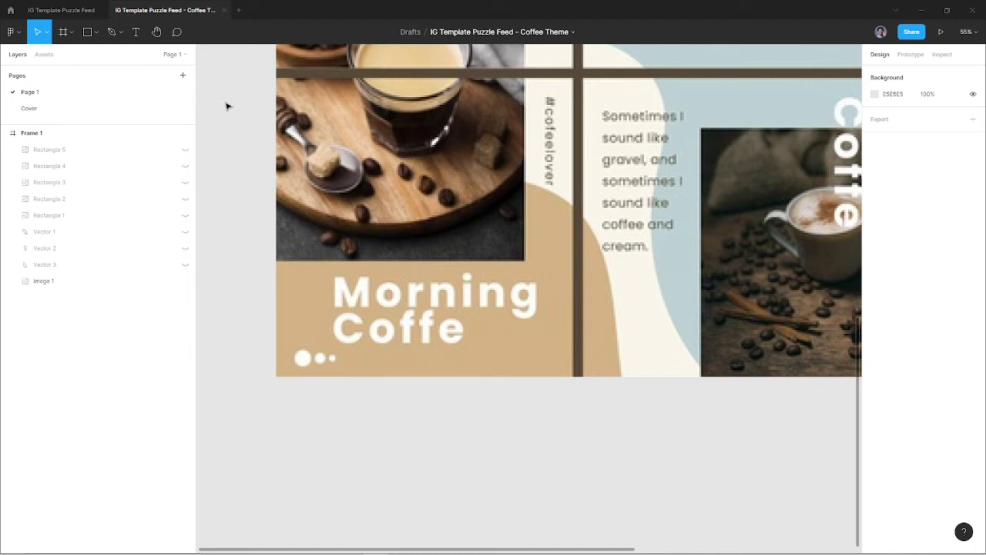
Create a two-line 'Morning Coffee' text layer at the beige tile's heading.
key("t")
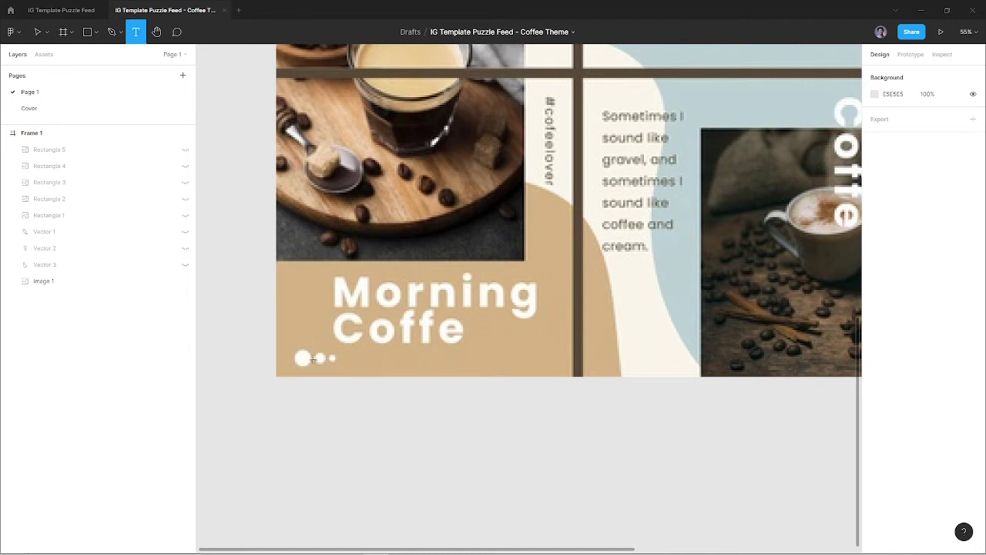
left_click(334, 305)
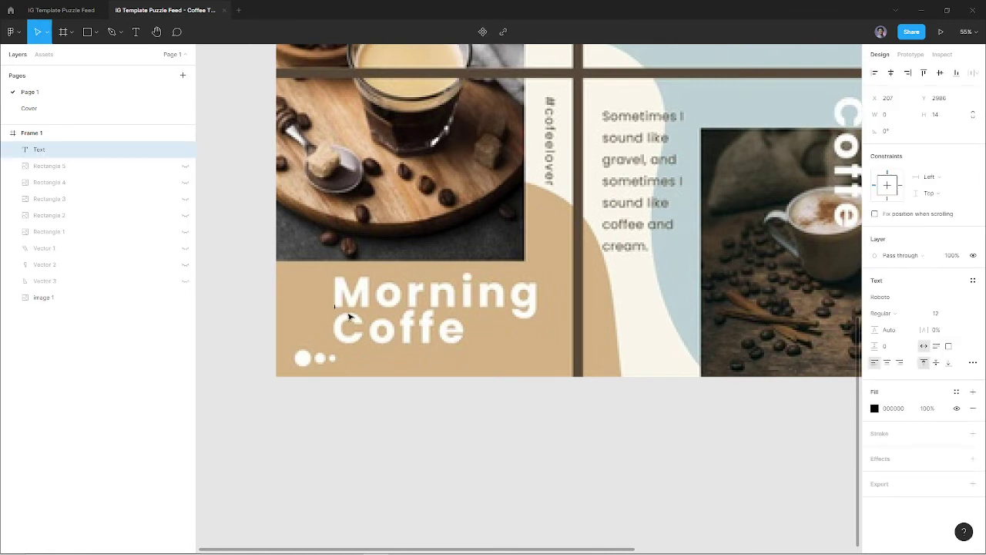
type("Morning")
key("Return")
key("Escape")
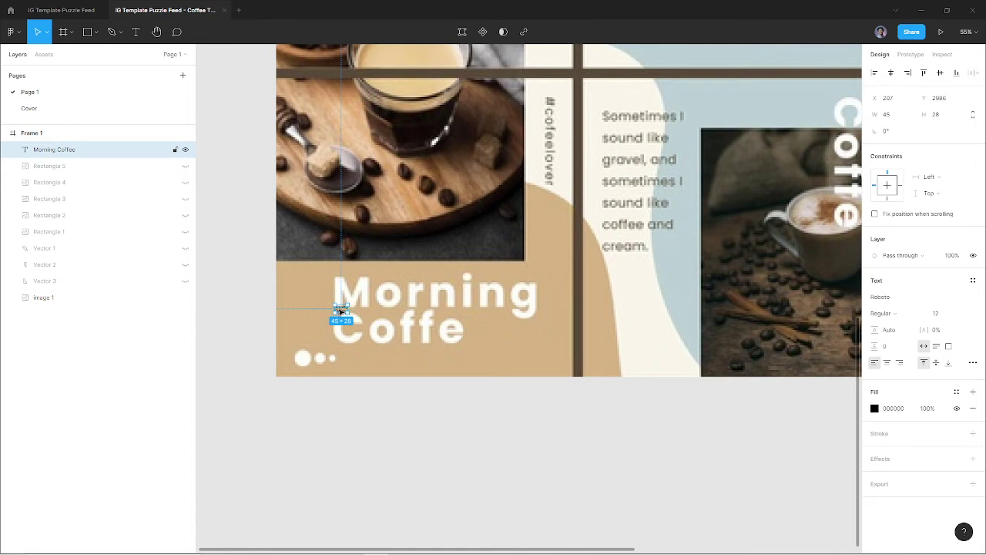
Enlarge the Morning Coffee text to size 172 and move it over the tile heading.
left_click(948, 315)
key("shift+Up")
key("shift+Up")
key("shift+Up")
key("shift+Up")
key("shift+Up")
key("shift+Up")
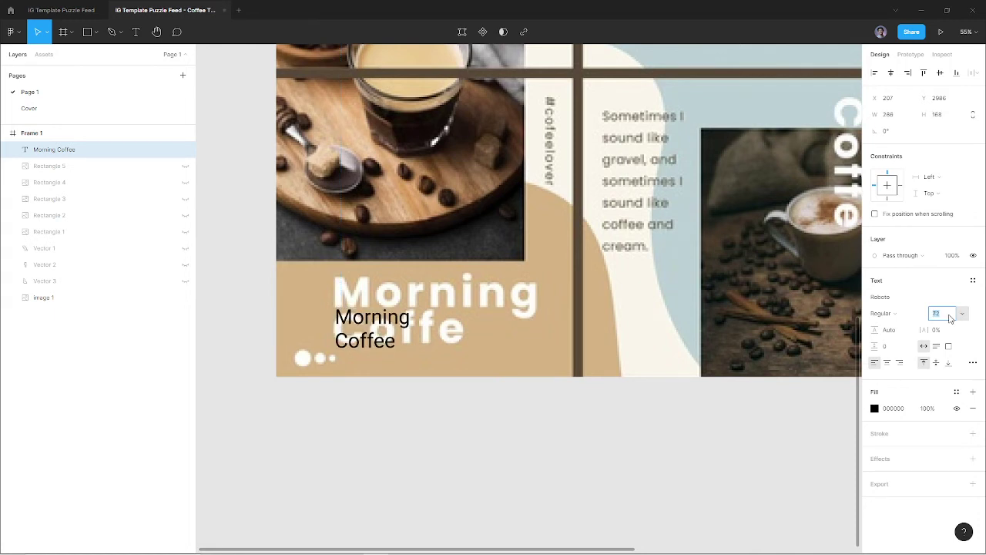
key("shift+Up")
key("shift+Up")
key("shift+Up")
key("shift+Up")
key("shift+Up")
key("shift+Up")
key("shift+Up")
key("shift+Up")
key("shift+Up")
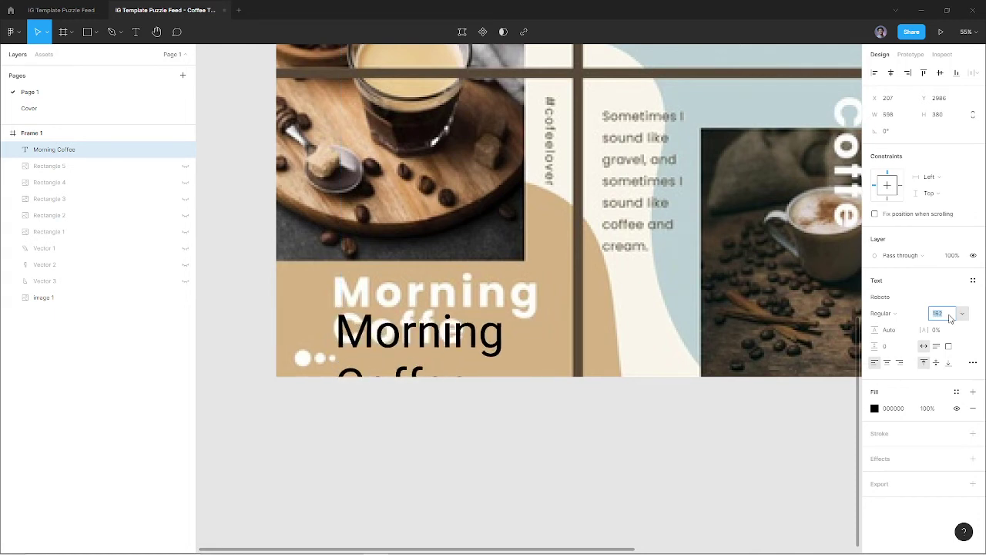
key("shift+Up")
key("shift+Up")
key("shift+Up")
key("shift+Down")
key("shift+Down")
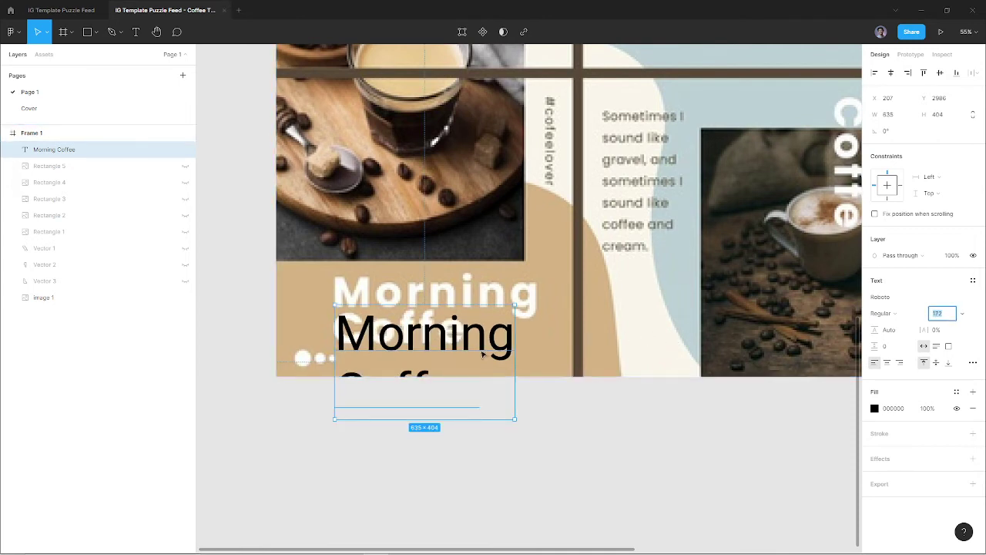
mouse_move(444, 357)
left_mouse_down()
mouse_move(430, 313)
mouse_move(437, 299)
left_mouse_up()
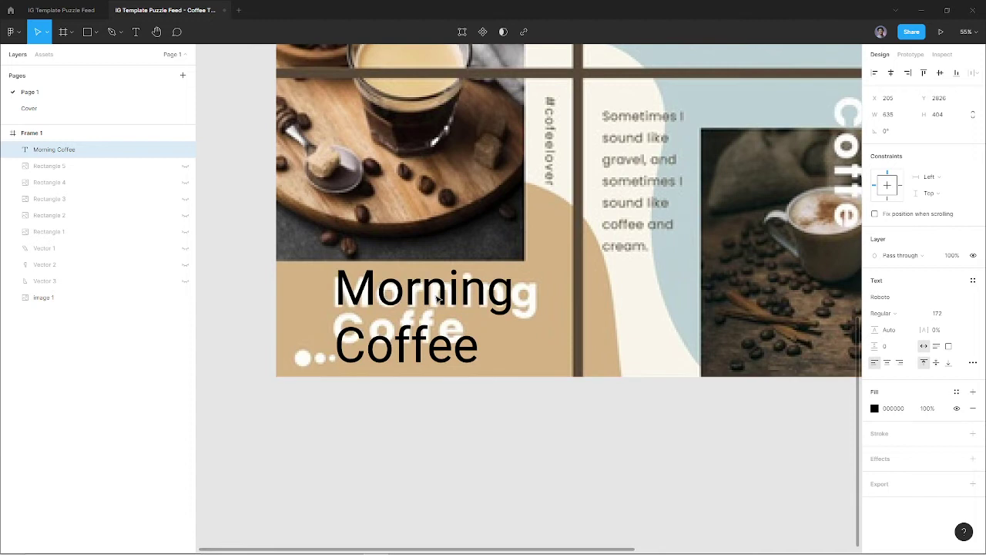
Set the text's font to Poppins Bold at size 152.
left_click(883, 313)
left_click(911, 296)
left_click(913, 297)
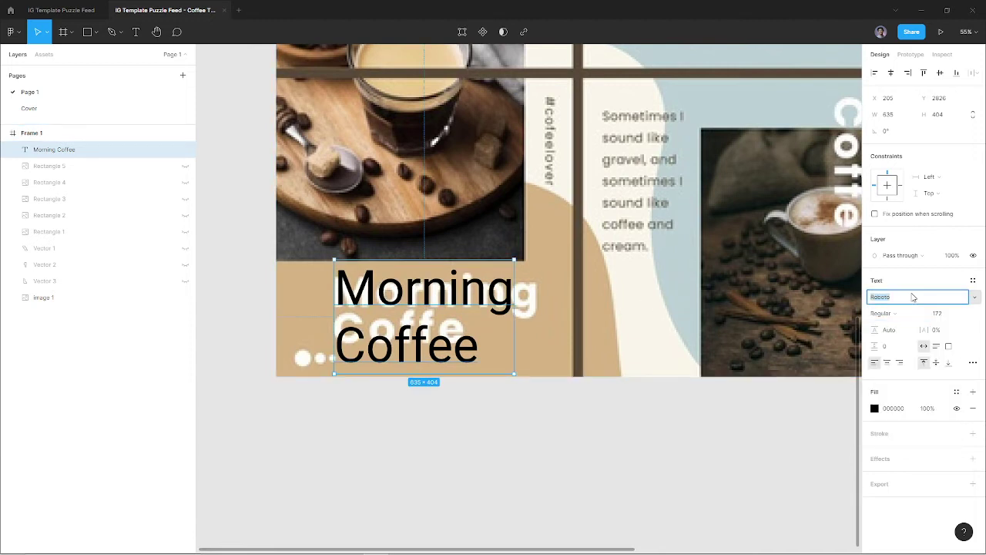
type("Poppins")
key("Return")
left_click(883, 313)
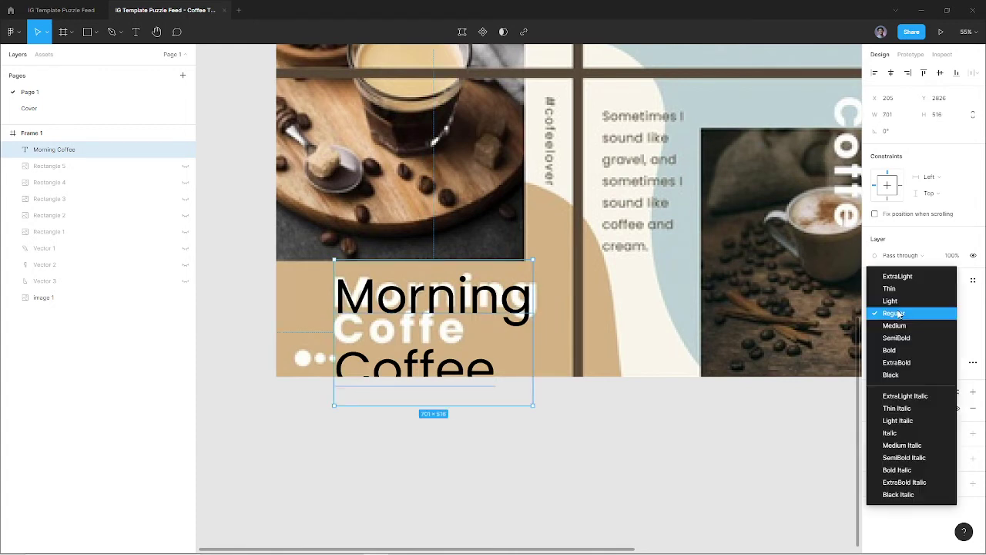
left_click(906, 349)
left_click(941, 314)
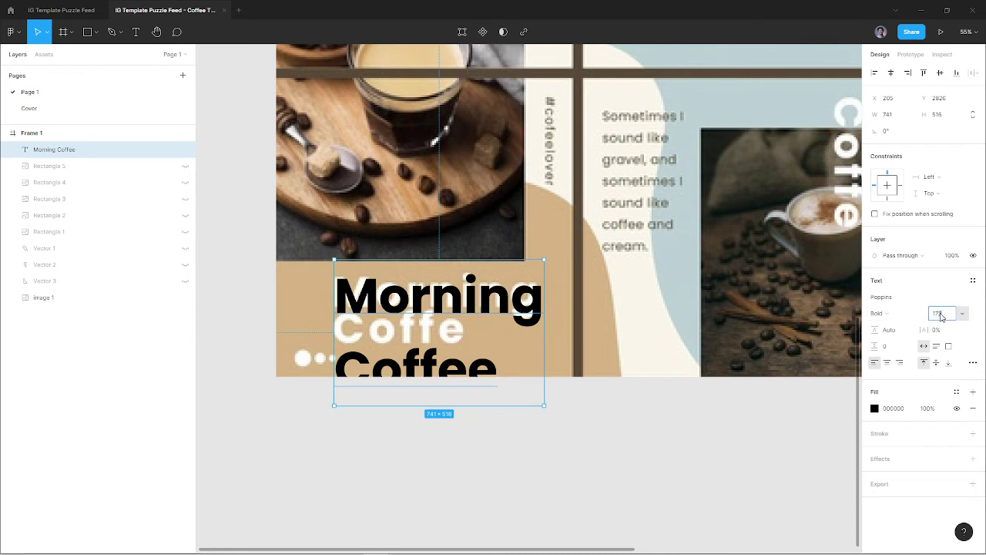
key("shift+Down")
key("shift+Down")
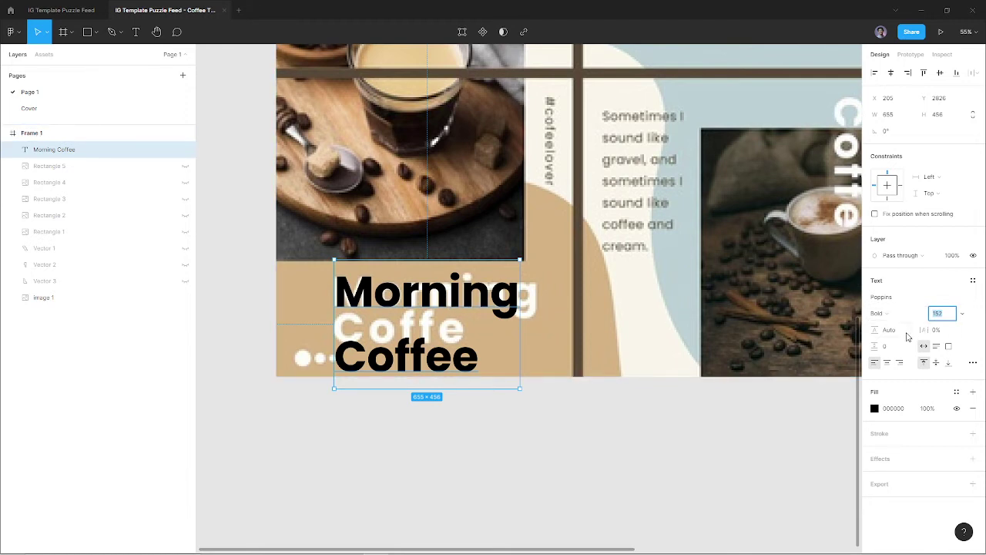
Set the Morning Coffee heading's letter spacing to 7%.
left_click(948, 331)
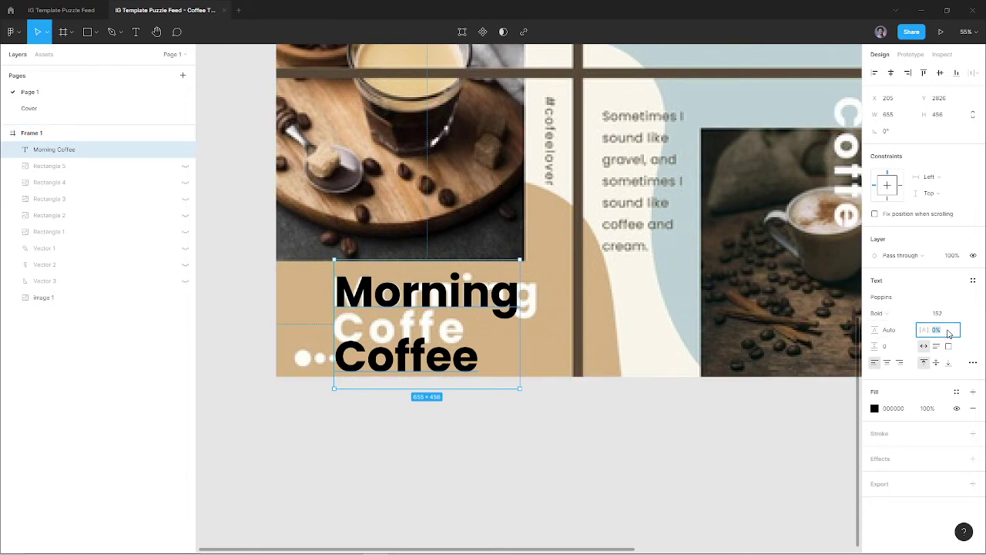
key("Up")
key("Up")
key("Up")
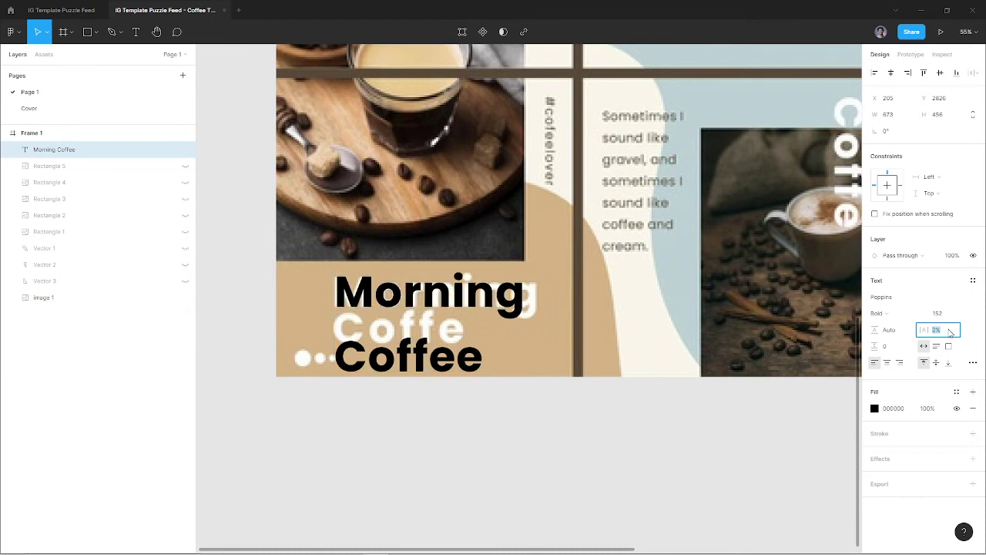
key("Up")
key("Up")
key("Up")
key("Up")
key("Up")
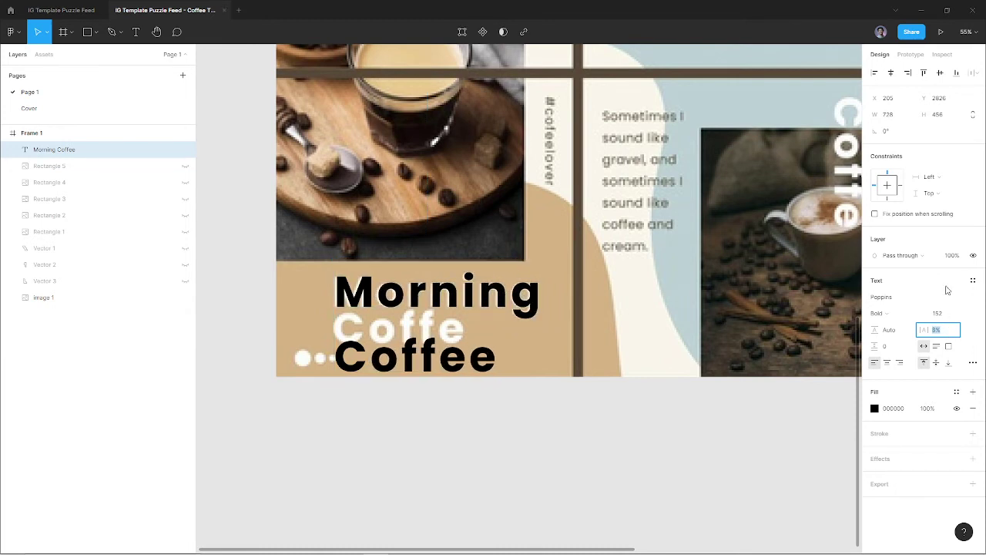
key("Down")
key("Down")
key("Up")
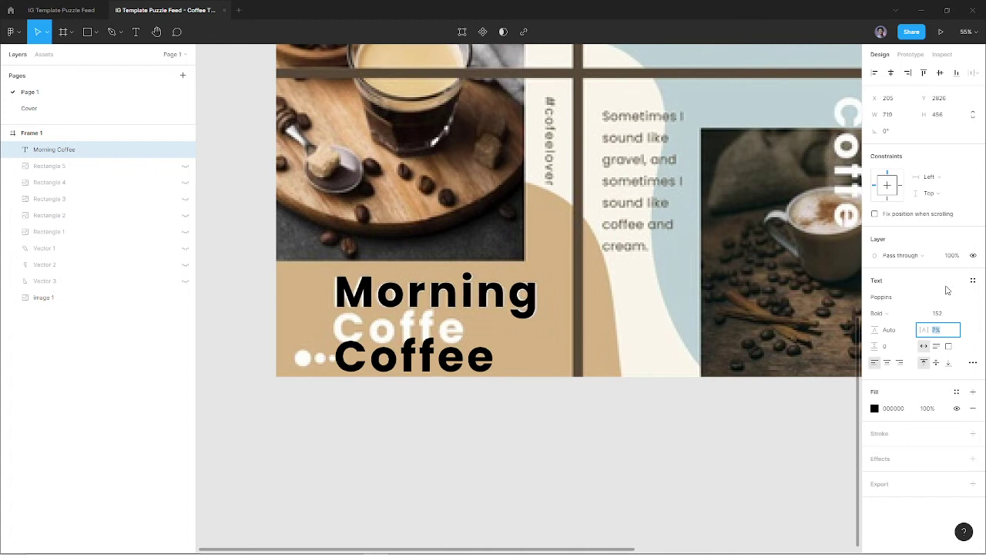
key("Up")
key("Down")
key("Down")
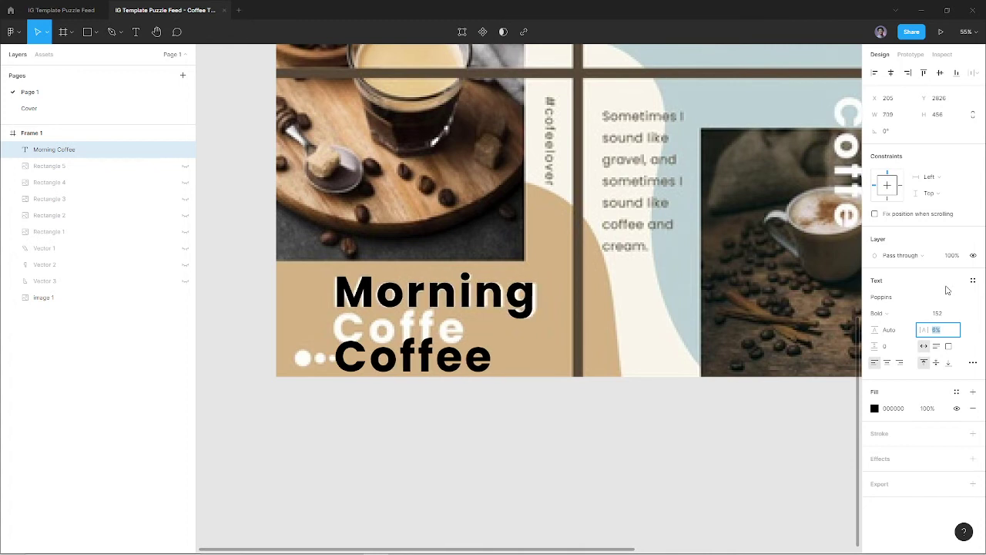
key("Up")
key("Up")
key("Up")
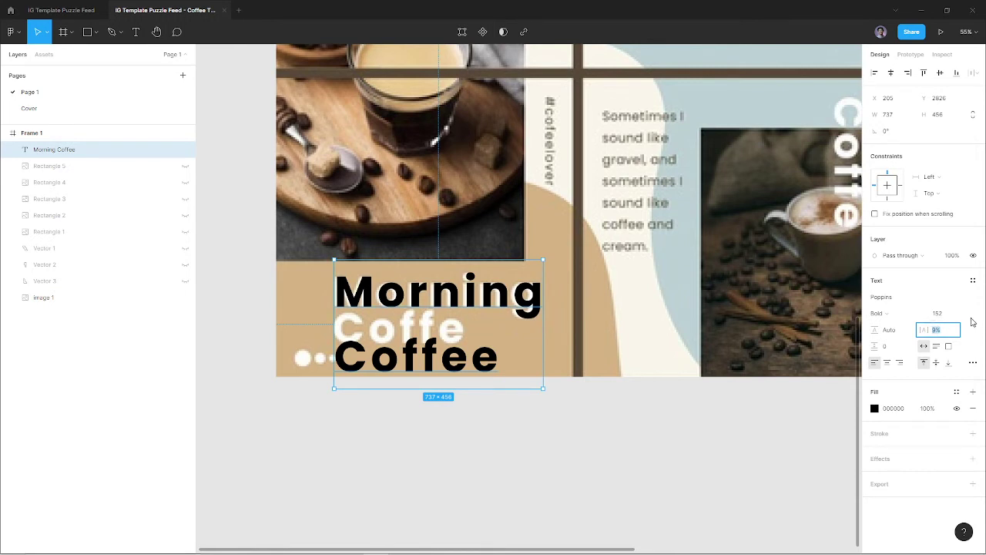
key("Return")
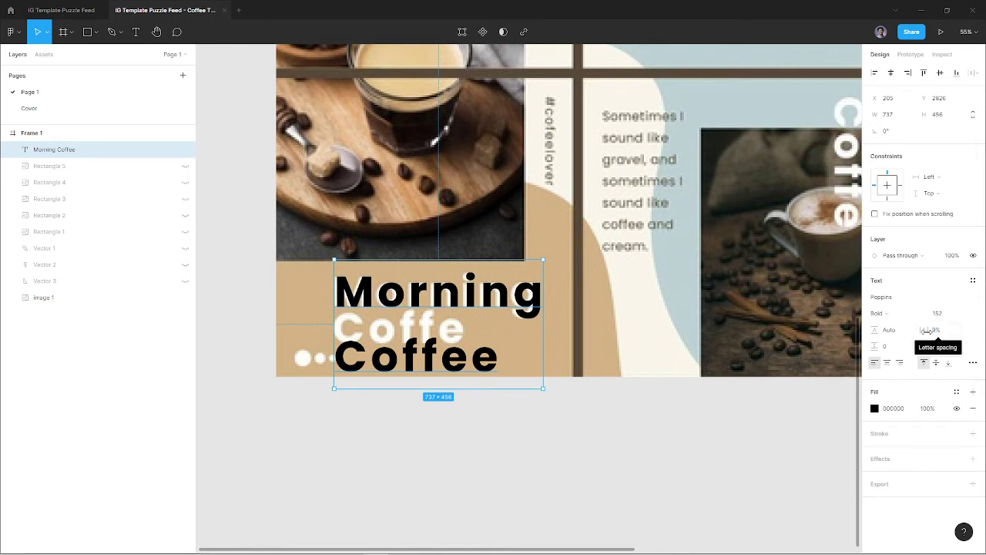
left_click(947, 333)
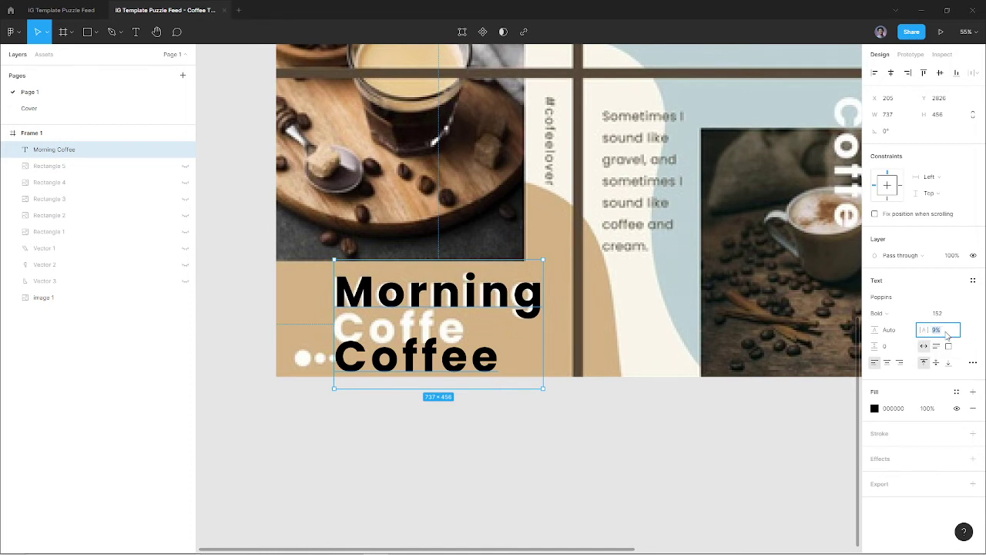
key("Down")
key("Down")
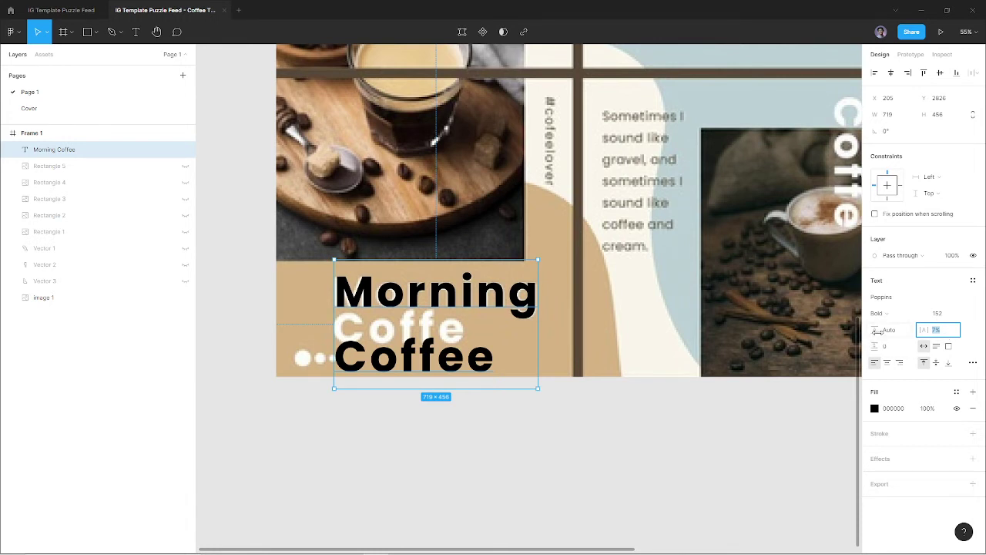
Reduce the heading's line height to 128.
left_click(890, 331)
key("shift+Down")
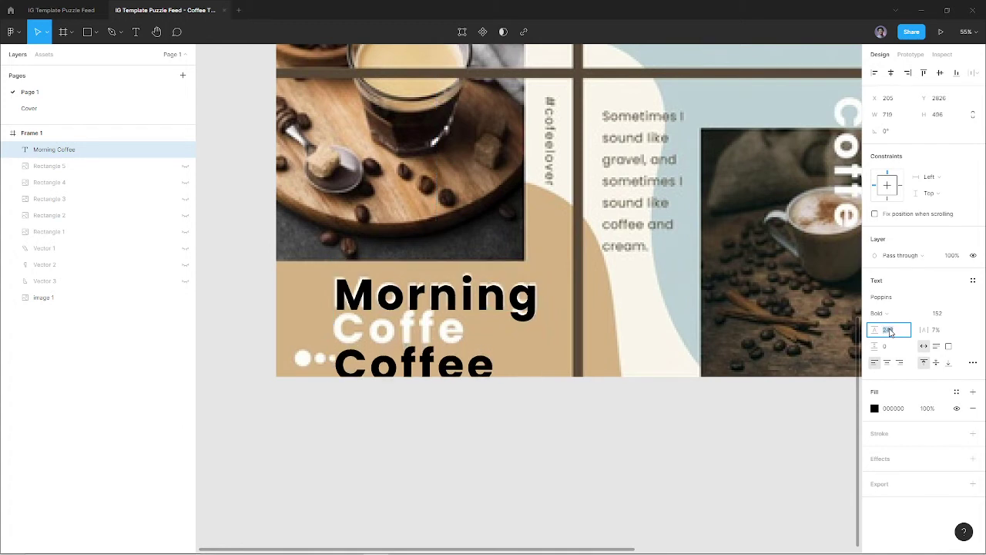
key("shift+Down")
key("shift+Down")
key("shift+Down")
key("shift+Down")
key("shift+Down")
key("shift+Down")
key("shift+Down")
key("shift+Down")
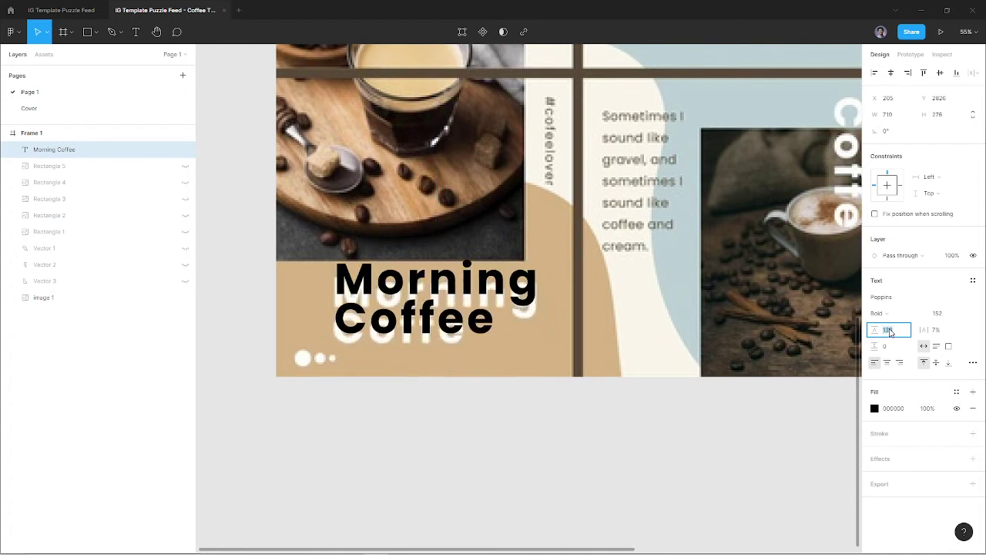
key("shift+Down")
key("shift+Up")
key("shift+Up")
key("shift+Up")
key("shift+Up")
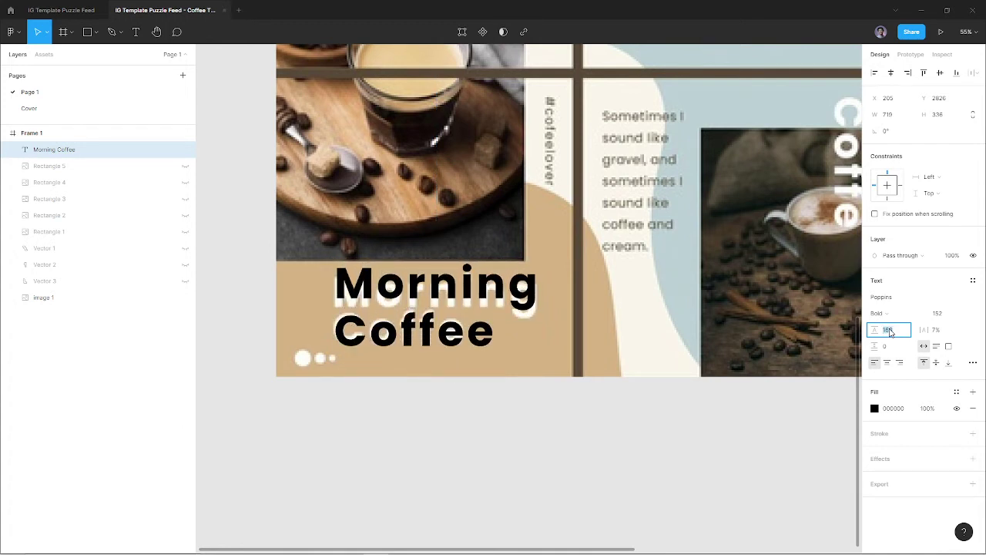
key("shift+Down")
key("shift+Down")
key("Return")
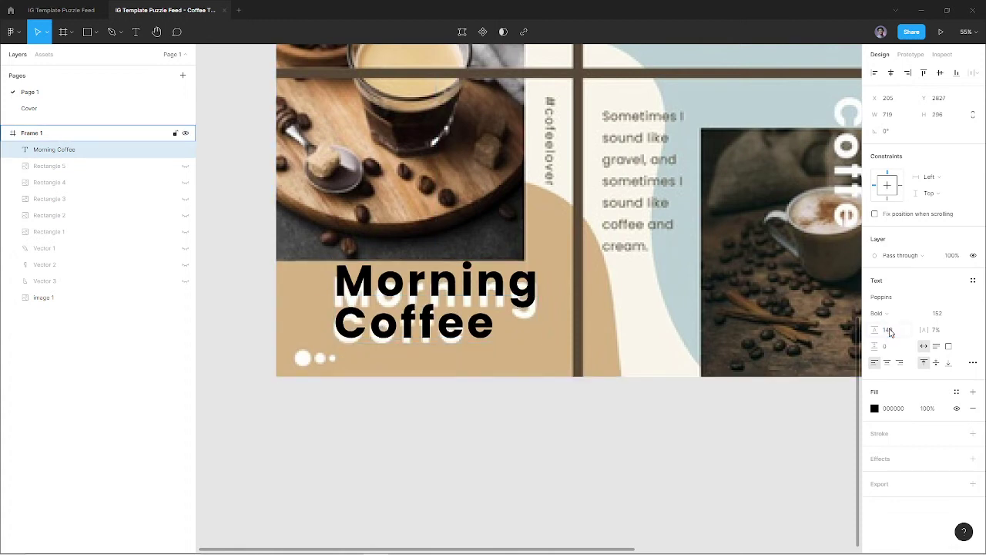
key("shift+Down")
key("shift+Down")
key("shift+Down")
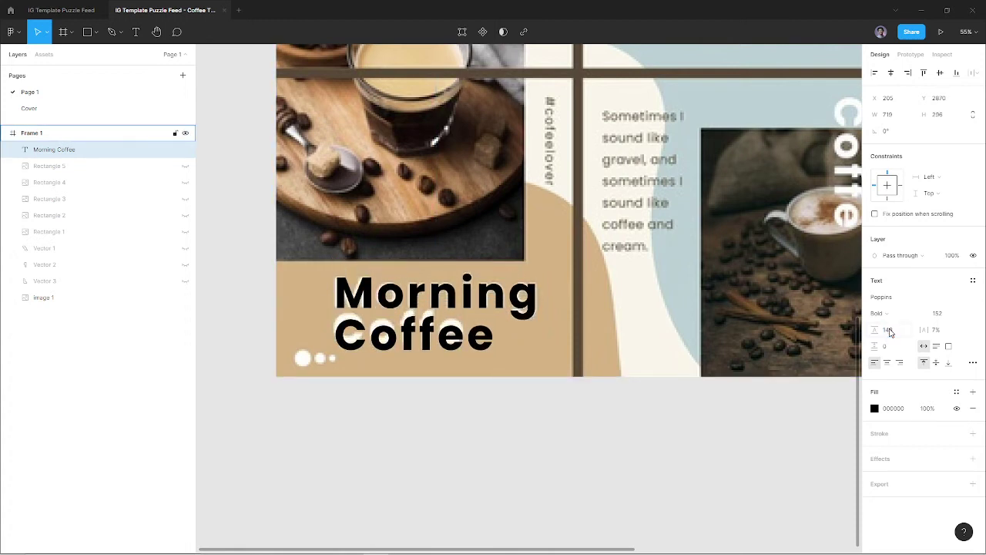
left_click(890, 332)
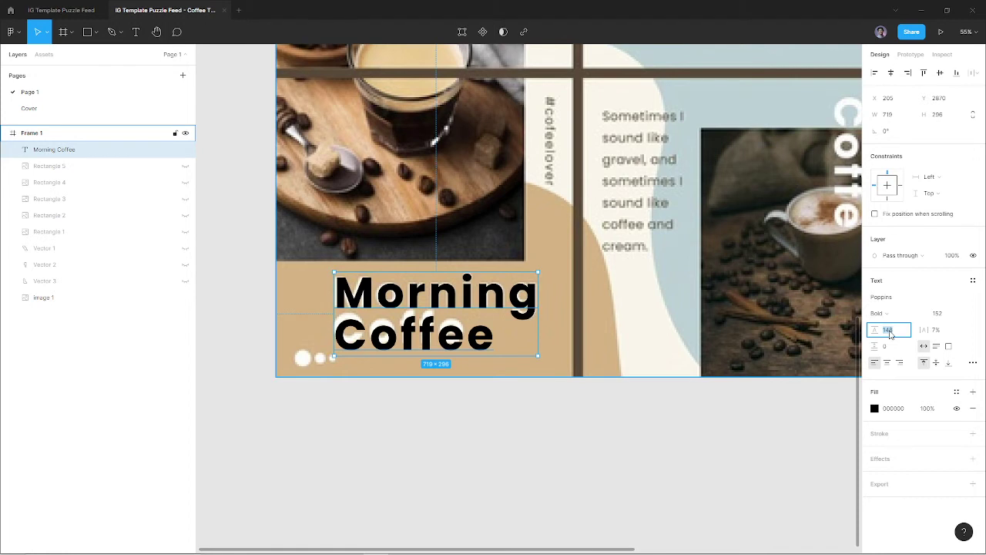
key("shift+Down")
key("shift+Down")
key("Escape")
key("Down")
key("Down")
key("Down")
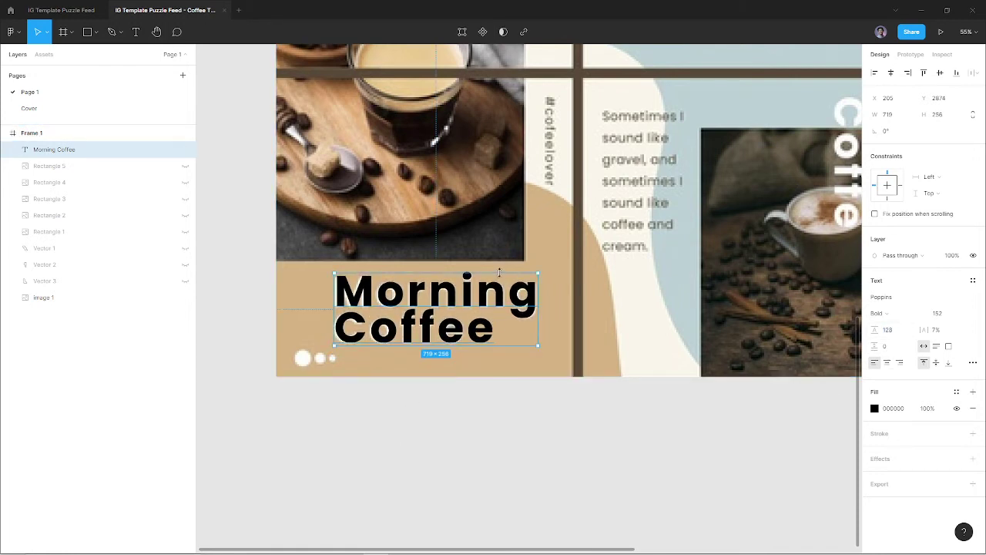
scroll(468, 299, "down", 1)
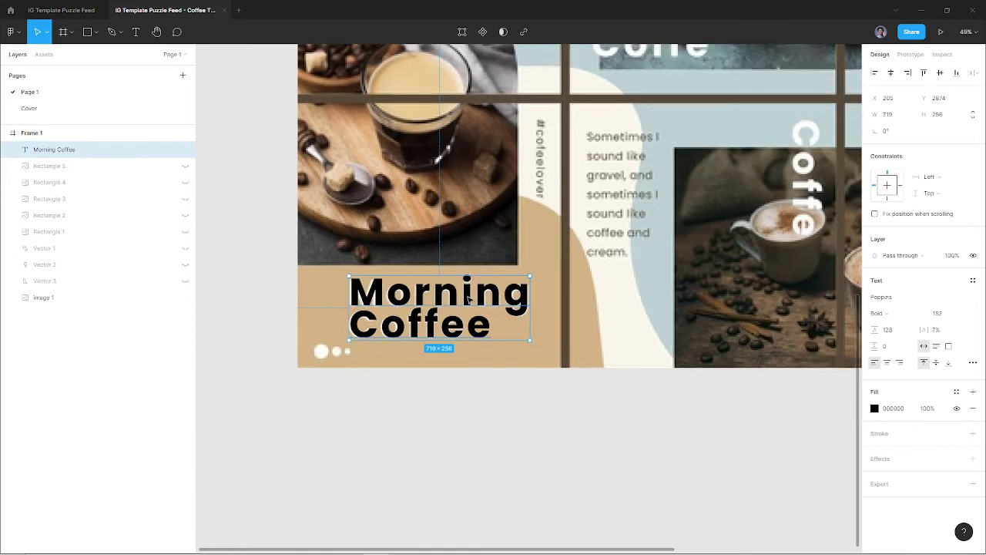
left_click_drag(467, 294, 446, 339)
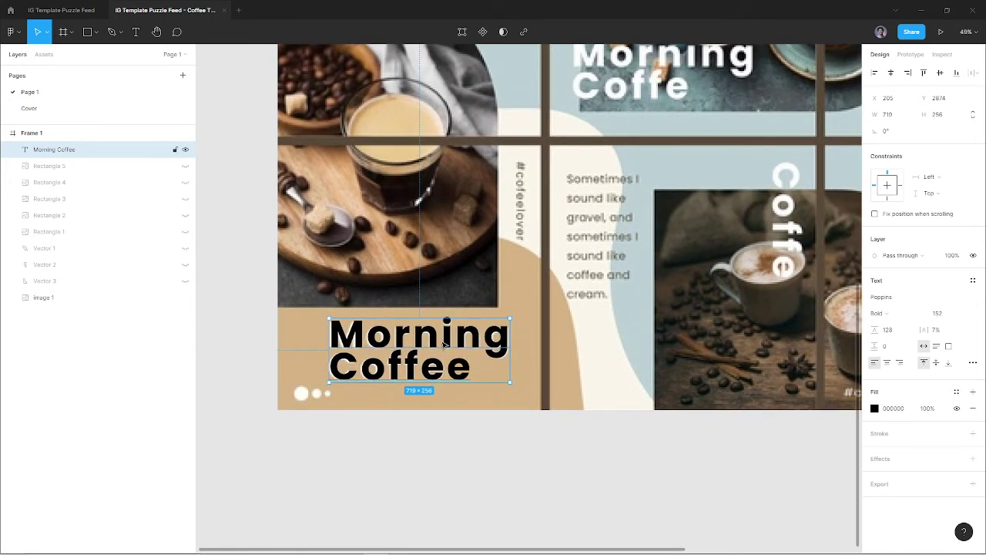
Duplicate the Morning Coffee heading onto the coffee-and-pastry photo tile.
key("ctrl+d")
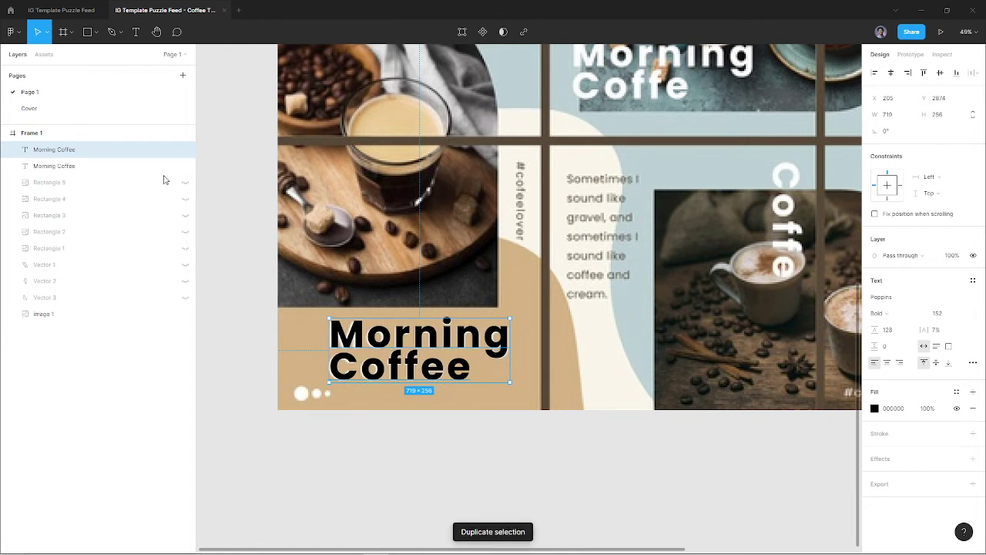
left_click_drag(348, 337, 480, 339)
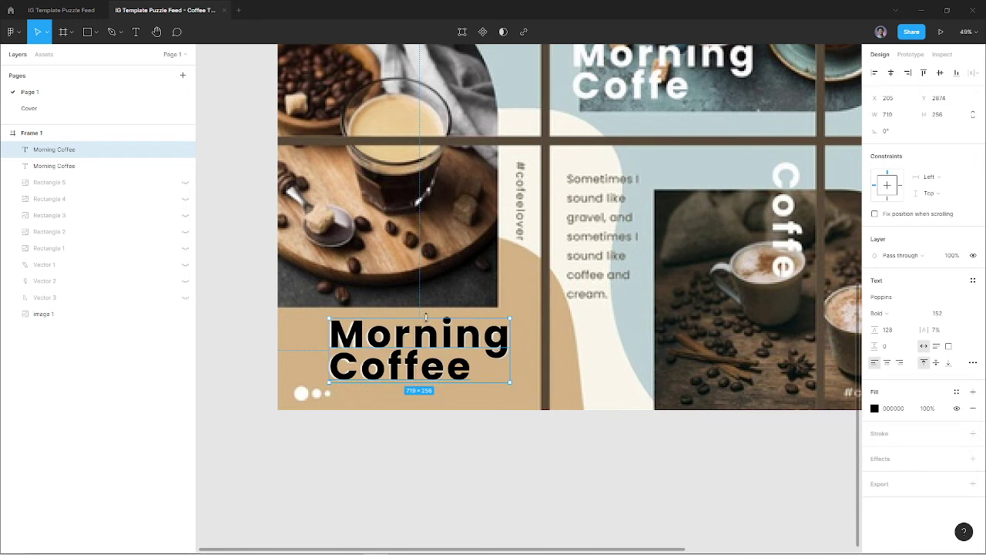
key("ctrl+z")
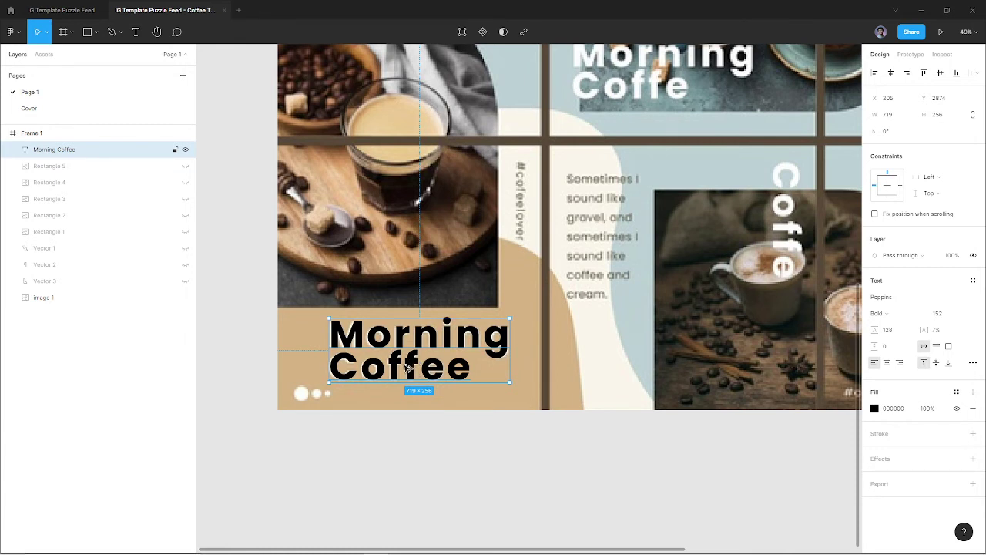
left_click_drag(408, 368, 608, 318)
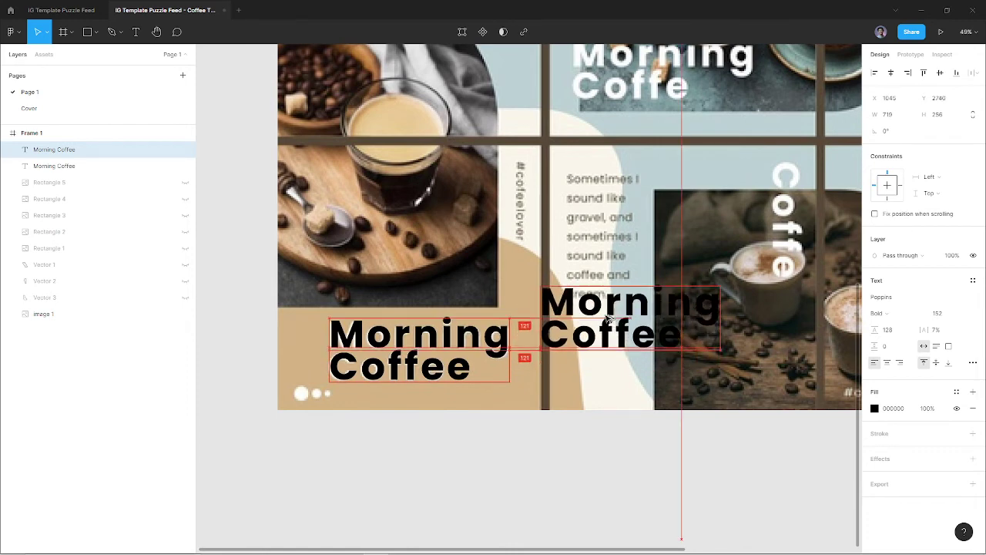
left_click_drag(608, 318, 371, 255)
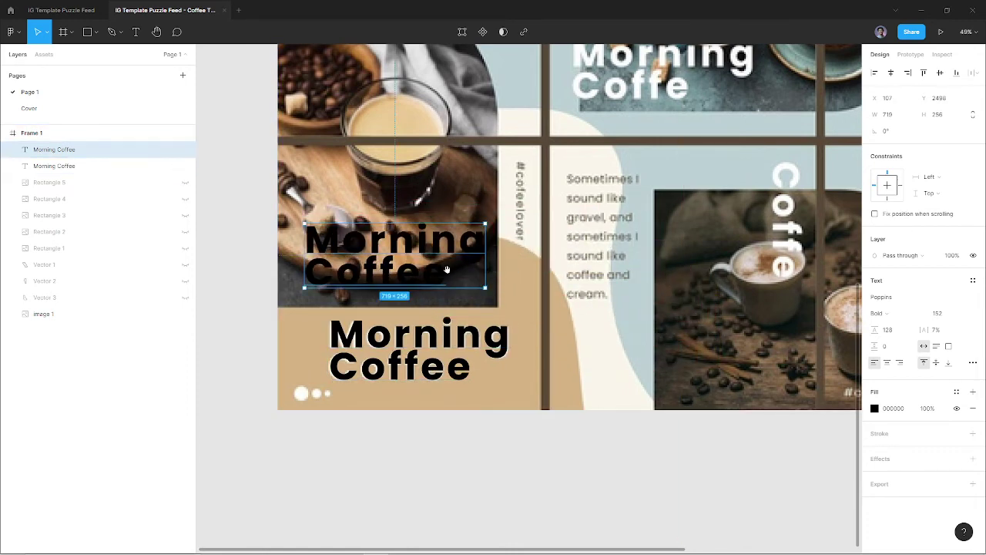
scroll(513, 270, "up", 3)
scroll(418, 381, "up", 1)
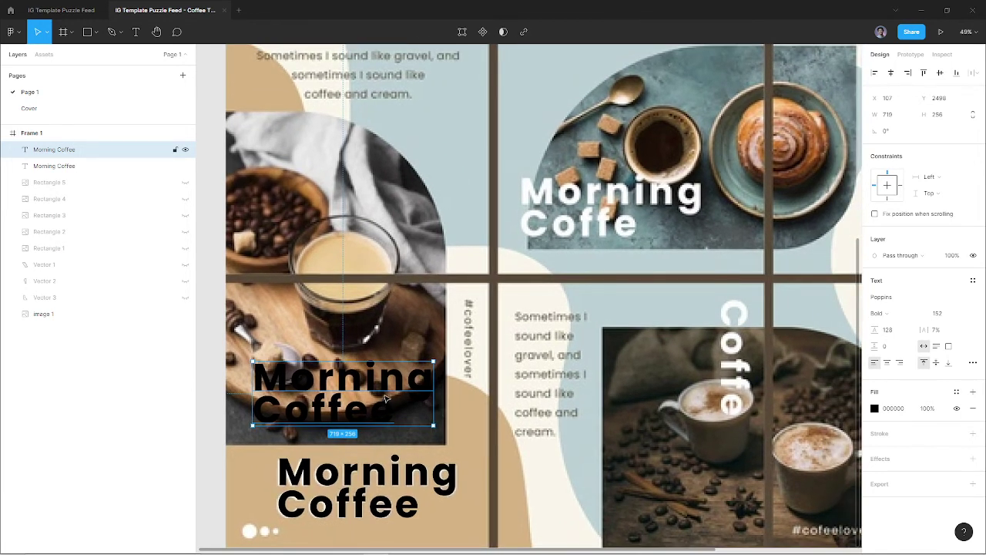
scroll(388, 397, "up", 2)
mouse_move(388, 401)
left_mouse_down()
mouse_move(428, 291)
mouse_move(514, 284)
left_mouse_up()
scroll(428, 292, "right", 2)
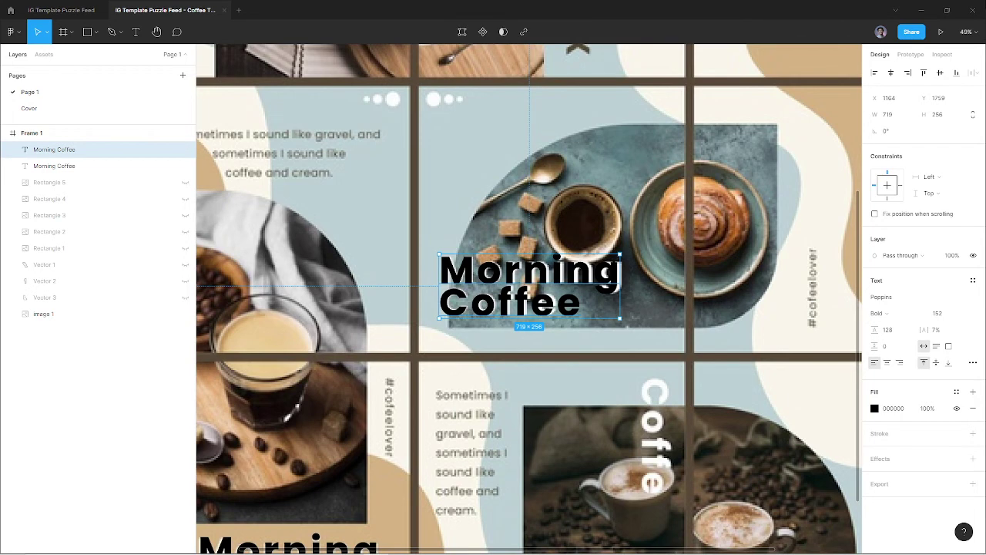
left_click_drag(514, 285, 517, 284)
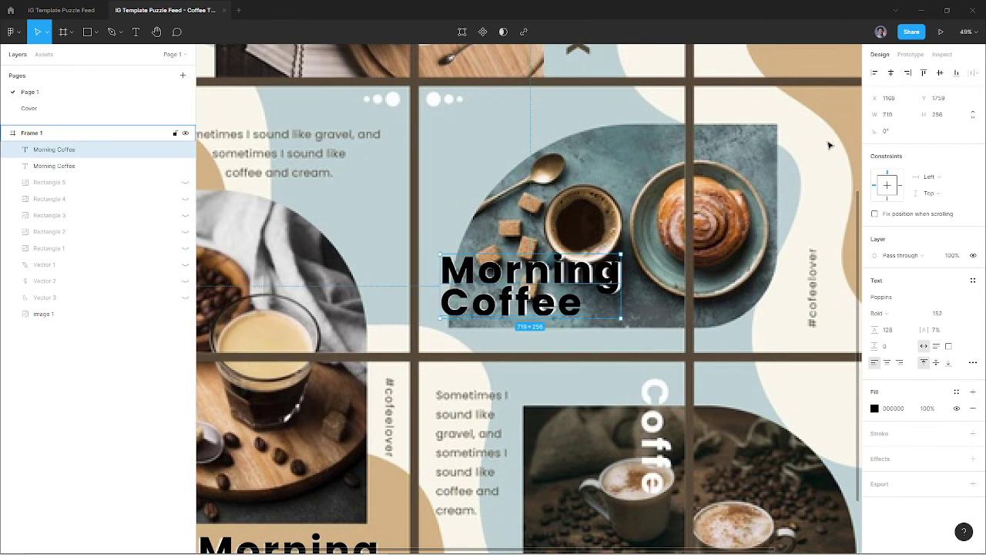
Drop another Morning Coffee heading copy onto the top-left tile.
scroll(429, 208, "up", 5)
left_click_drag(582, 449, 311, 91)
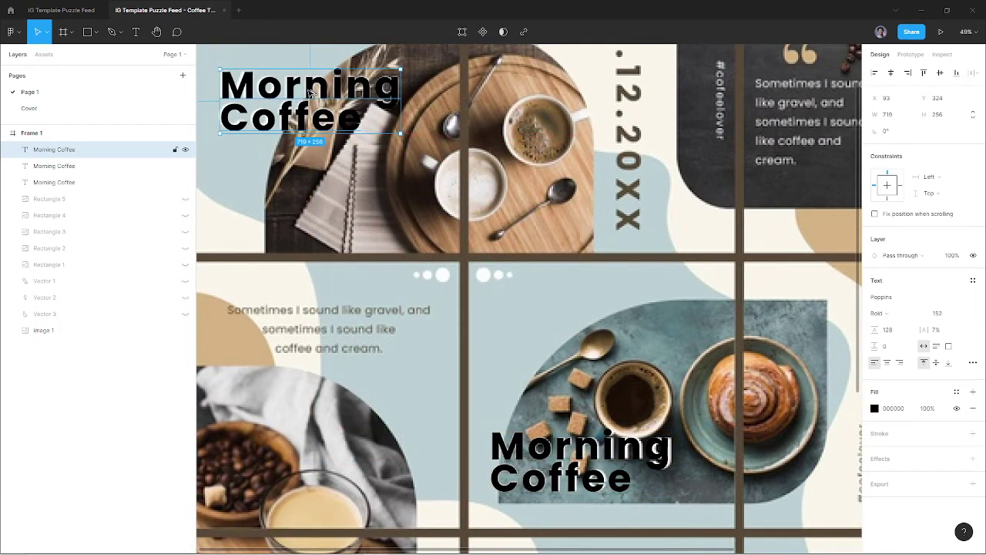
scroll(601, 232, "down", 5)
scroll(601, 231, "up", 2)
Stand an auto-width heading copy at 90° on the right-middle tile, then copy it toward the lower-middle tile.
scroll(593, 233, "up", 2)
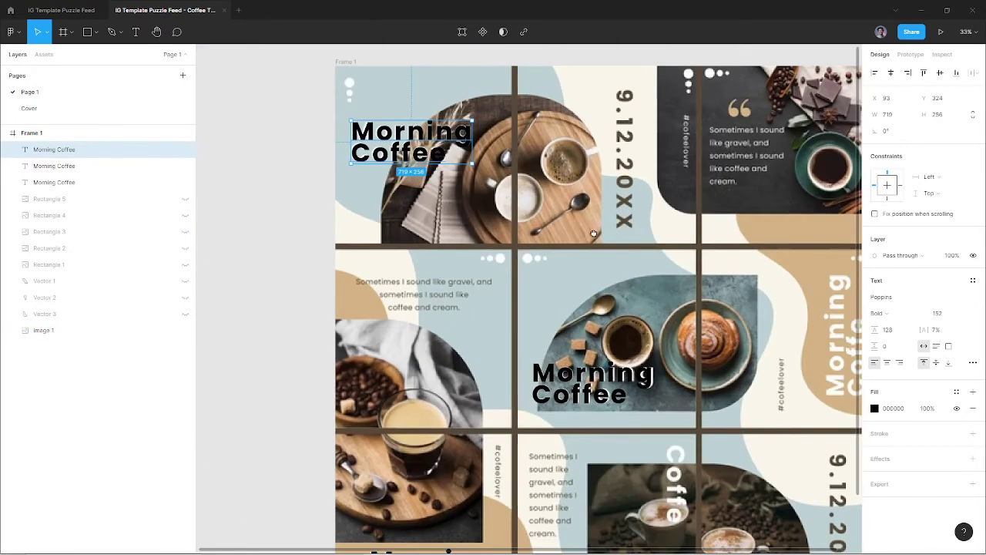
left_click_drag(593, 233, 431, 204)
left_click_drag(262, 122, 724, 351)
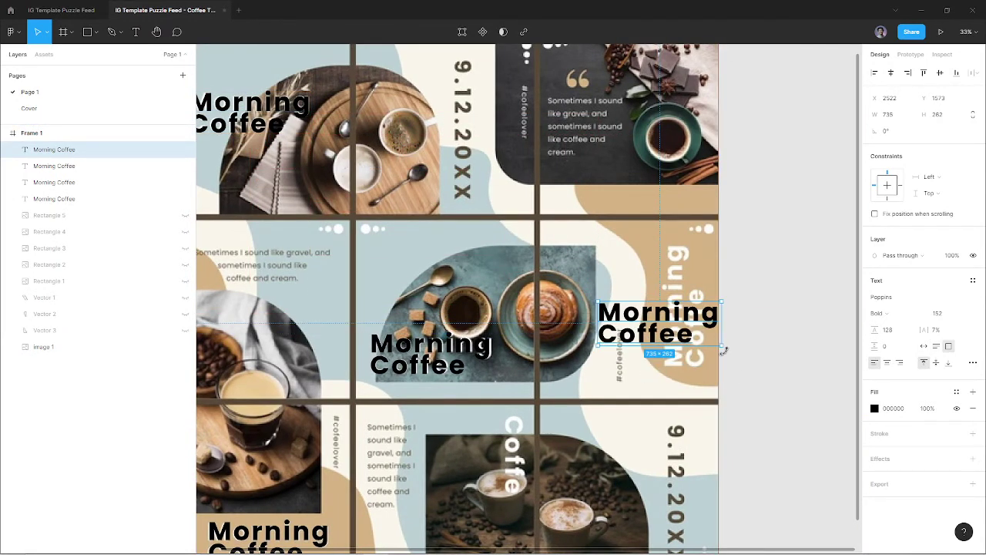
key("ctrl+z")
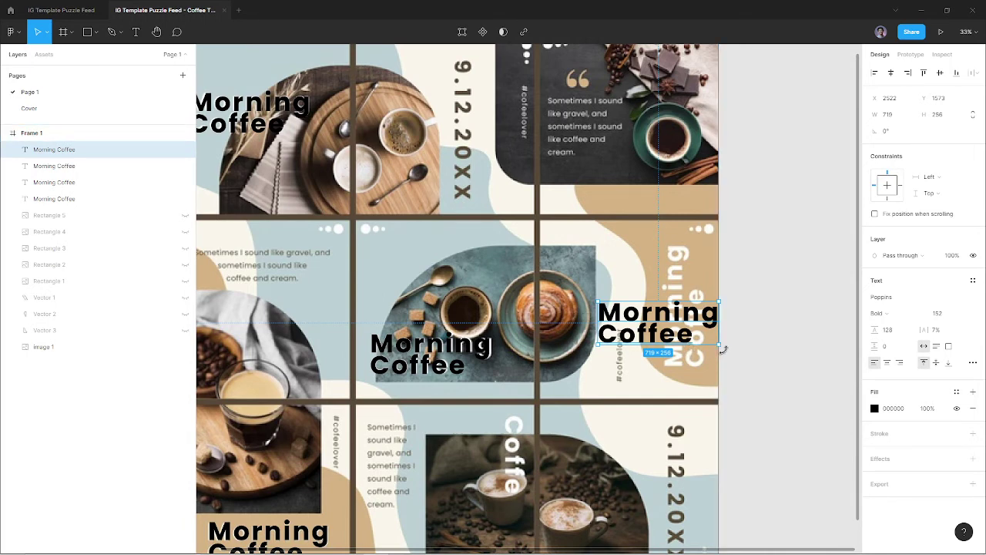
mouse_move(724, 351)
left_mouse_down()
mouse_move(668, 283)
mouse_move(718, 292)
mouse_move(716, 326)
mouse_move(707, 296)
mouse_move(720, 328)
mouse_move(708, 303)
mouse_move(673, 288)
mouse_move(708, 287)
left_mouse_up()
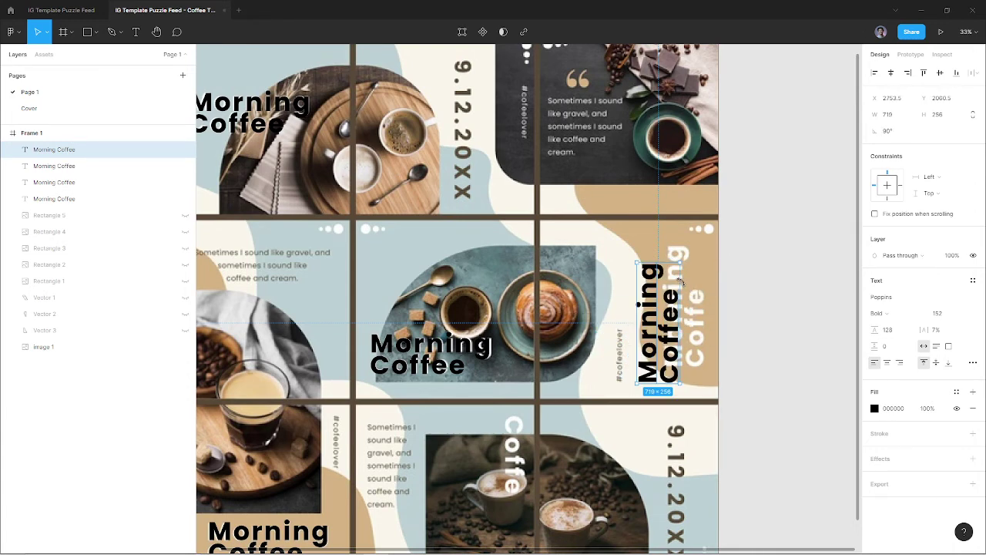
mouse_move(700, 279)
left_mouse_down()
mouse_move(731, 348)
mouse_move(716, 294)
mouse_move(760, 363)
mouse_move(682, 280)
left_mouse_up()
left_click_drag(663, 338, 681, 346)
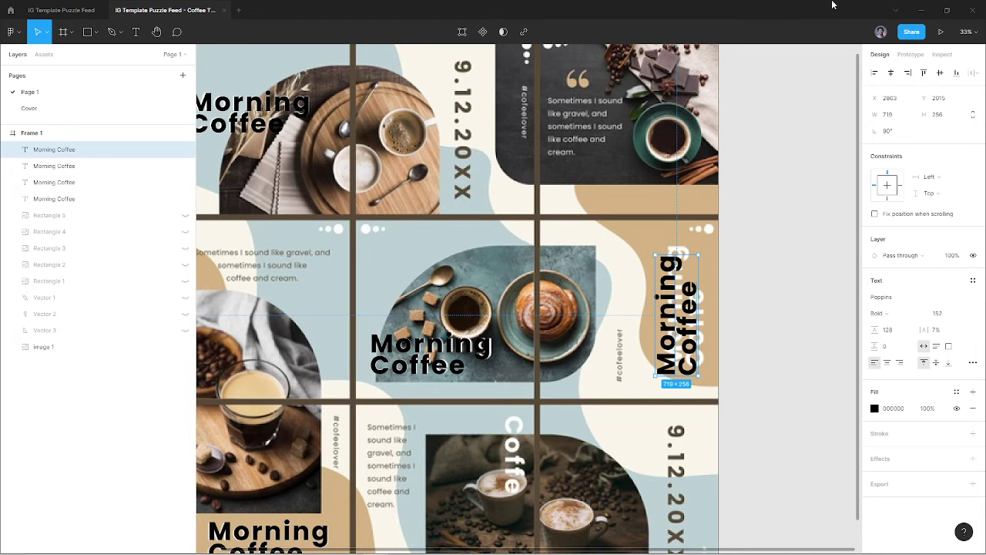
left_click_drag(667, 343, 676, 333)
scroll(675, 334, "down", 3)
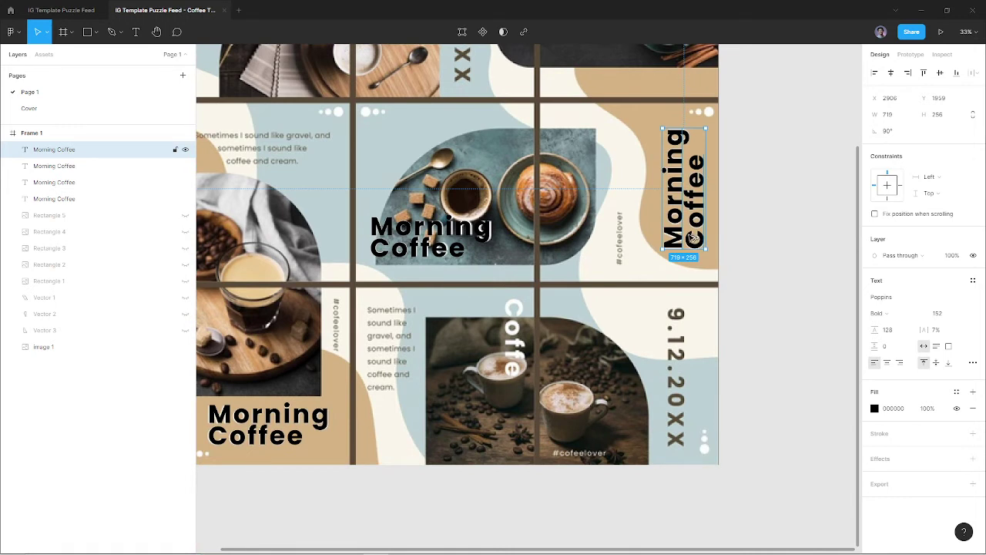
left_click_drag(695, 239, 463, 352)
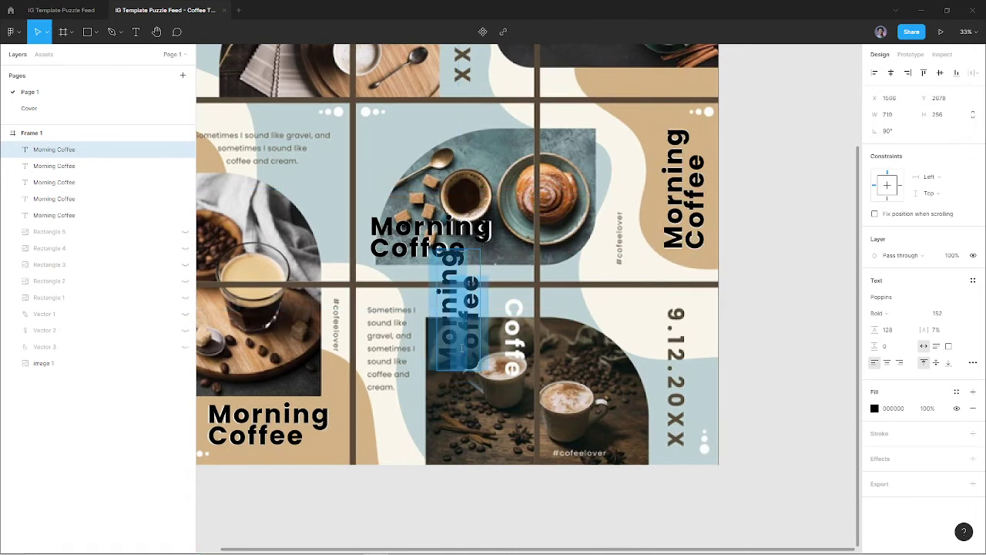
Trim the rotated copy to 'Coffee' and place it vertically over the bottom-middle tile.
left_click(462, 348)
key("ctrl+a")
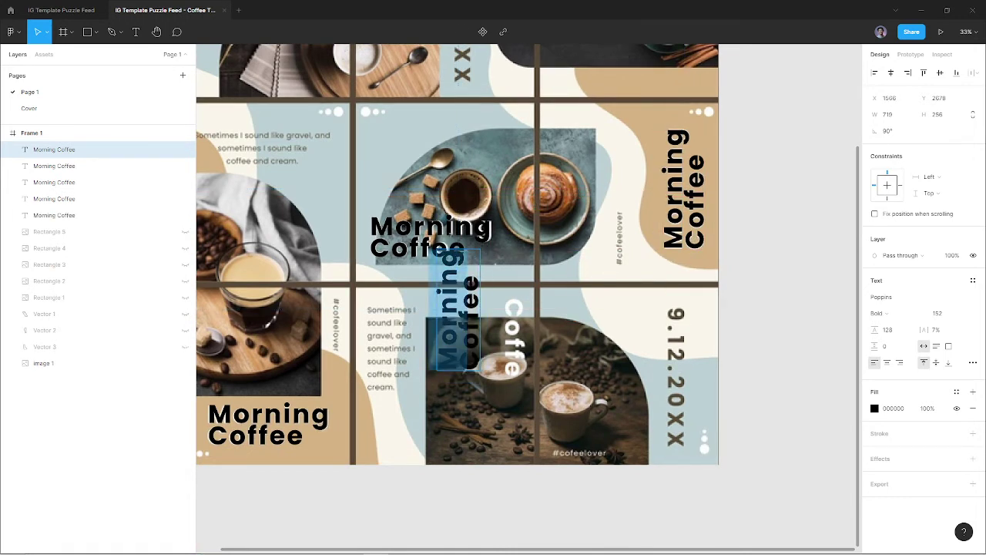
key("BackSpace")
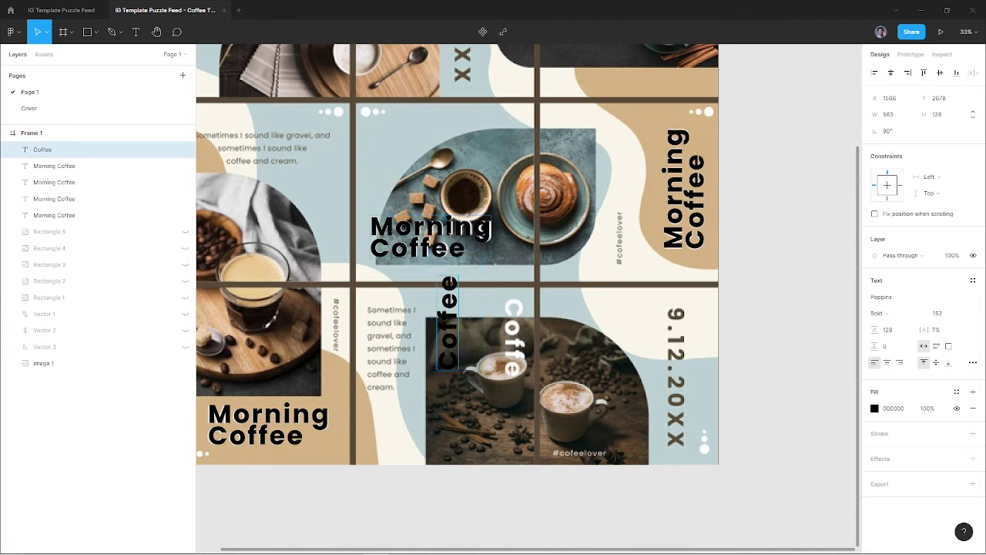
mouse_move(481, 278)
left_mouse_down()
mouse_move(461, 278)
mouse_move(431, 401)
left_mouse_up()
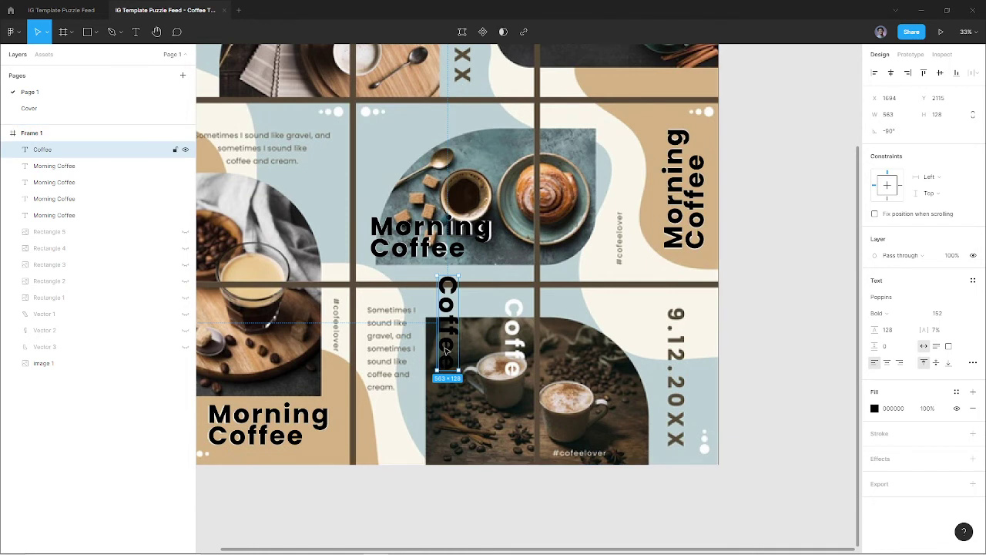
left_click_drag(445, 350, 512, 374)
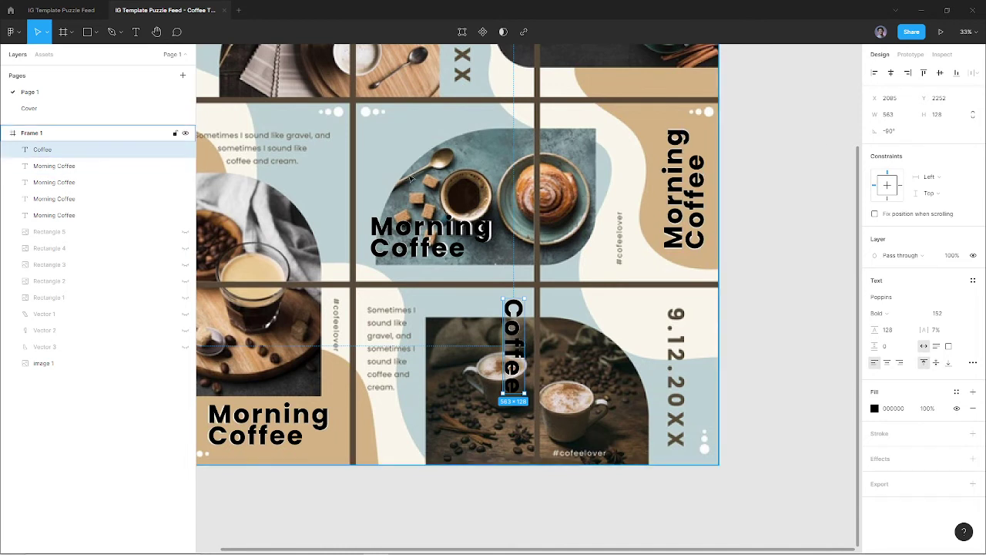
left_click(185, 232)
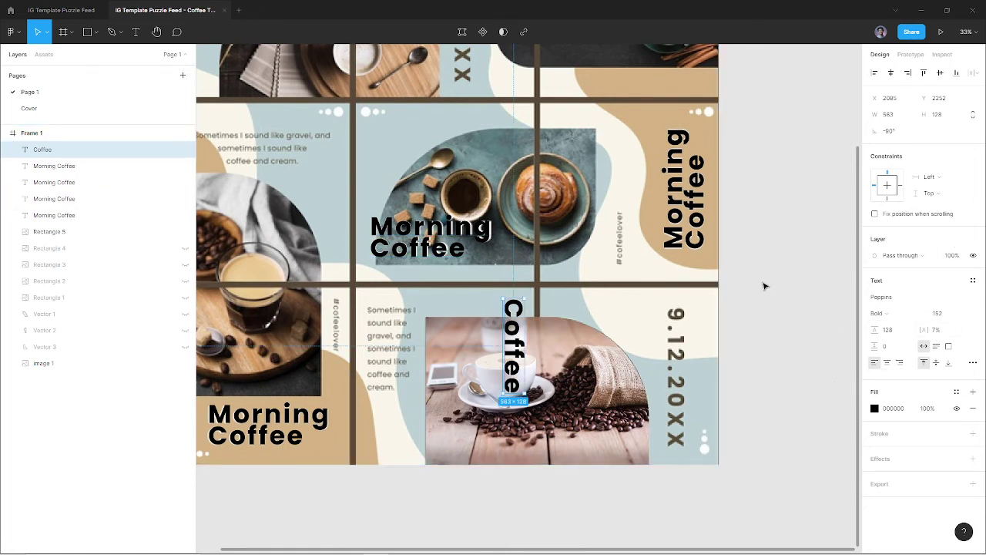
left_click(575, 366)
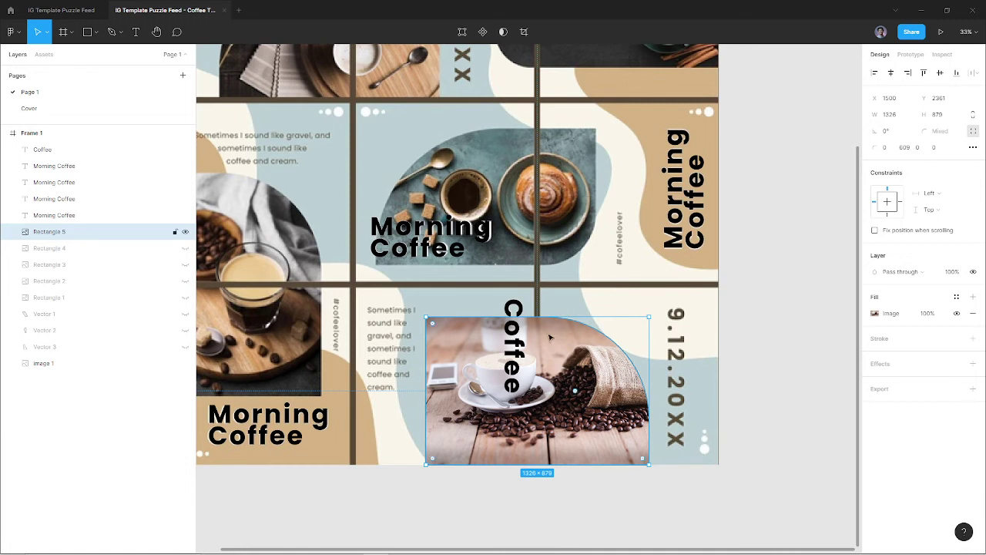
key("ctrl+v")
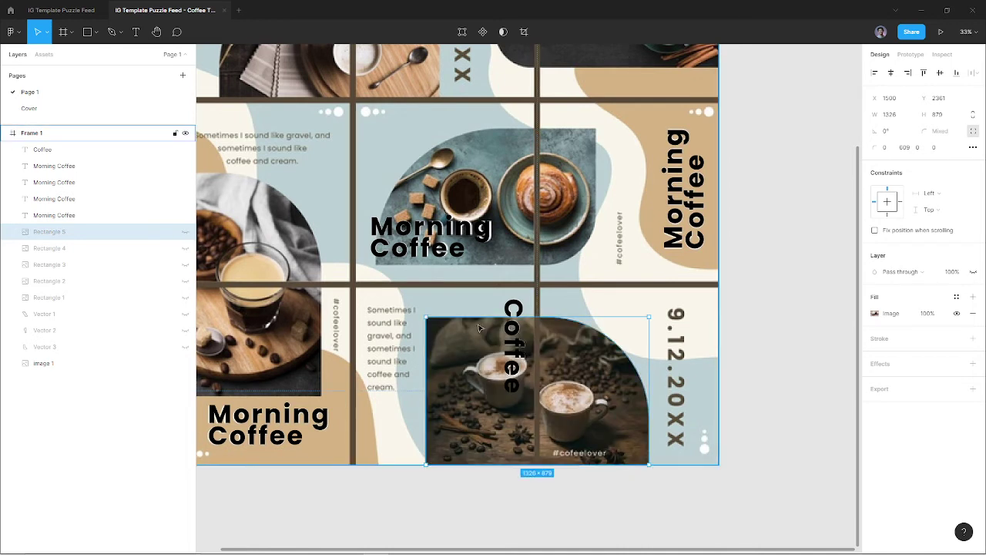
left_click(512, 331)
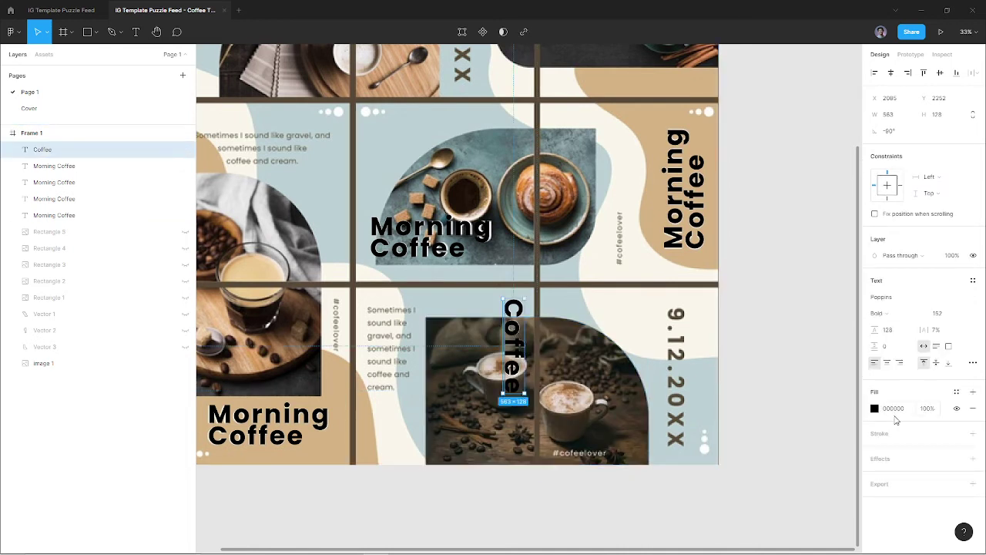
Set the vertical Coffee heading's fill to white FFFFFF.
left_click(900, 415)
left_click(901, 414)
type("fff")
key("Return")
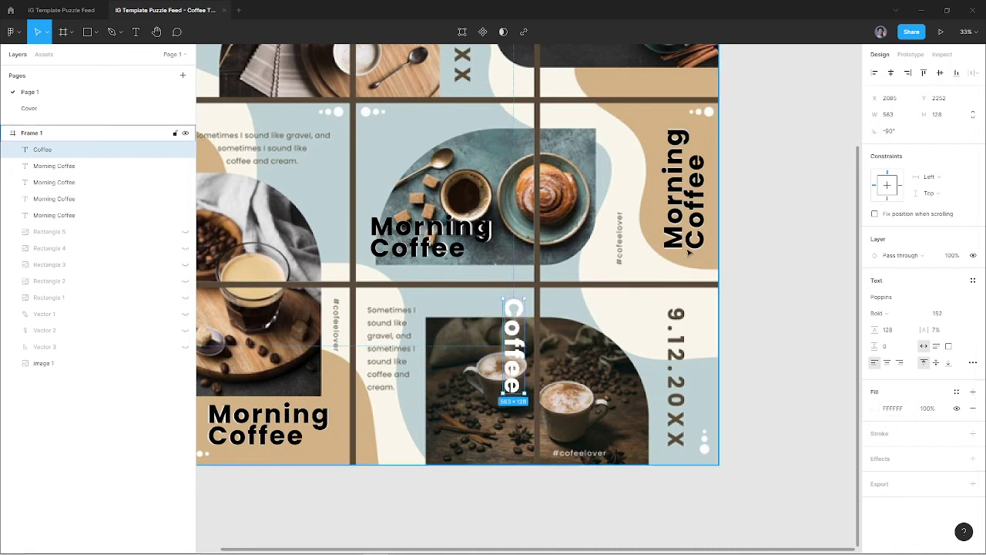
Give all four Morning Coffee headings a white FFFFFF fill.
left_click(54, 166)
scroll(561, 256, "left", 2)
scroll(561, 257, "left", 2)
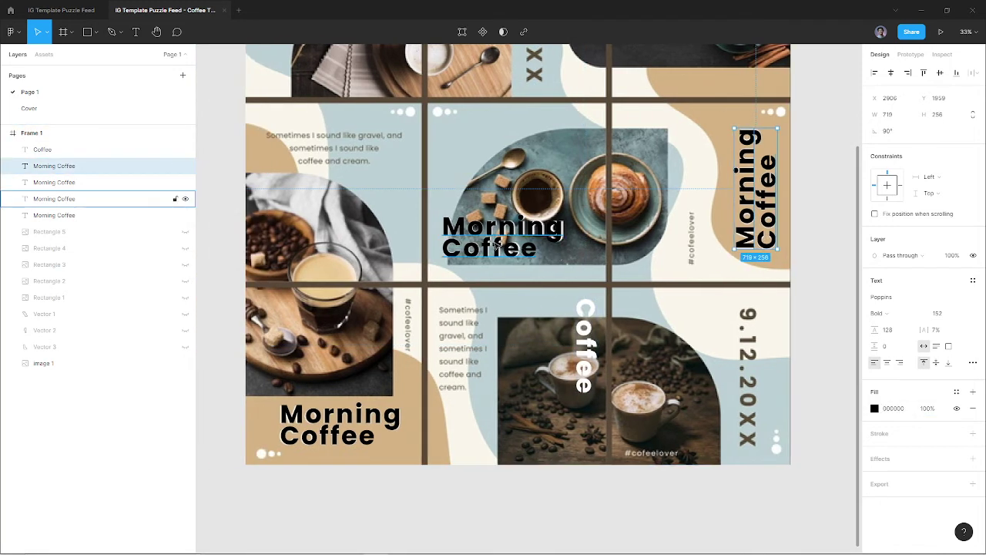
scroll(465, 240, "up", 3)
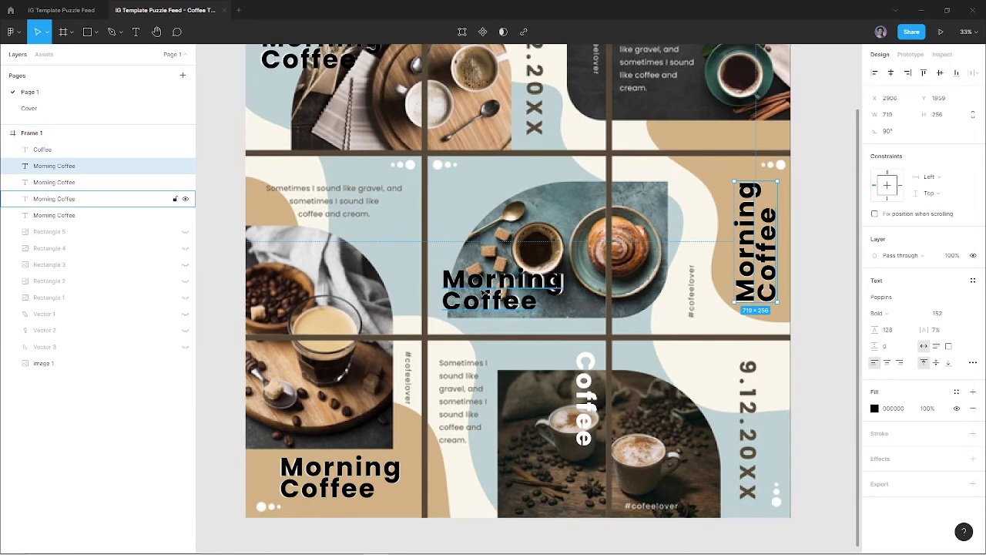
left_click(484, 294, "shift")
left_click(345, 472, "shift")
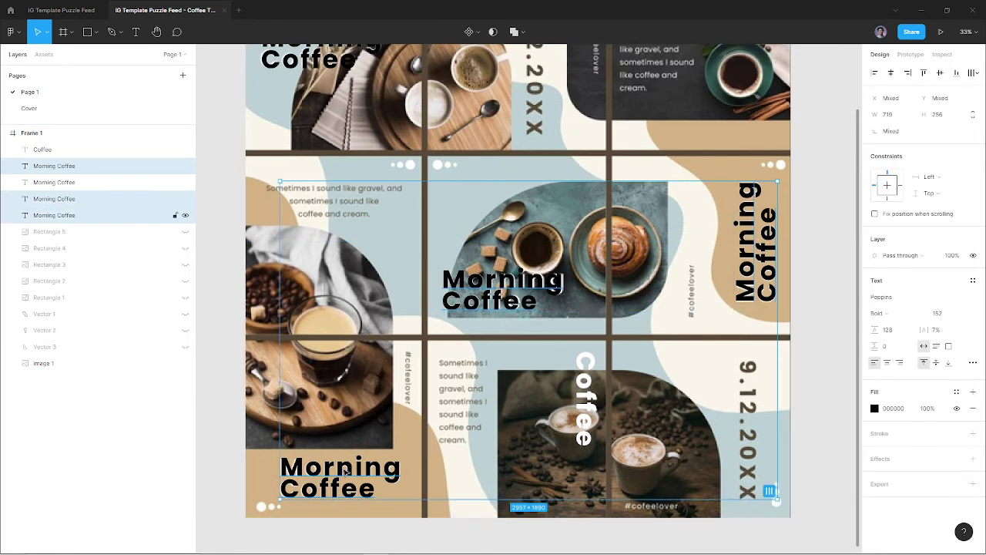
scroll(477, 308, "up", 8)
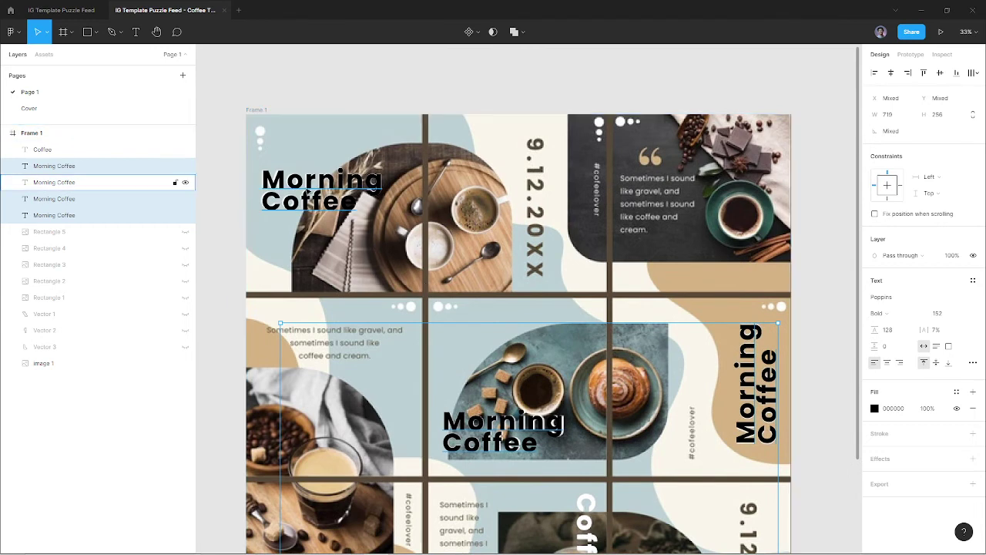
left_click(307, 193, "shift")
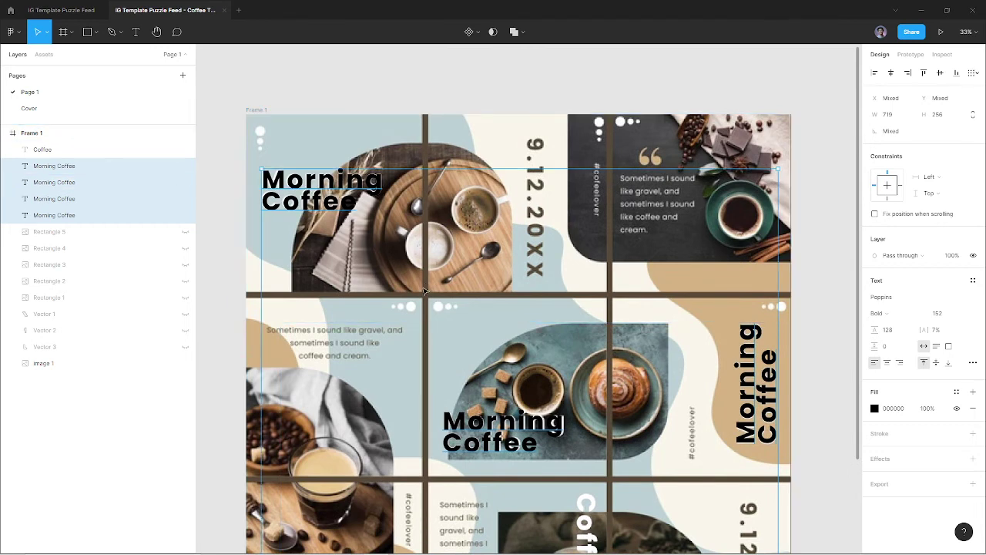
scroll(423, 291, "down", 4)
scroll(424, 291, "down", 3)
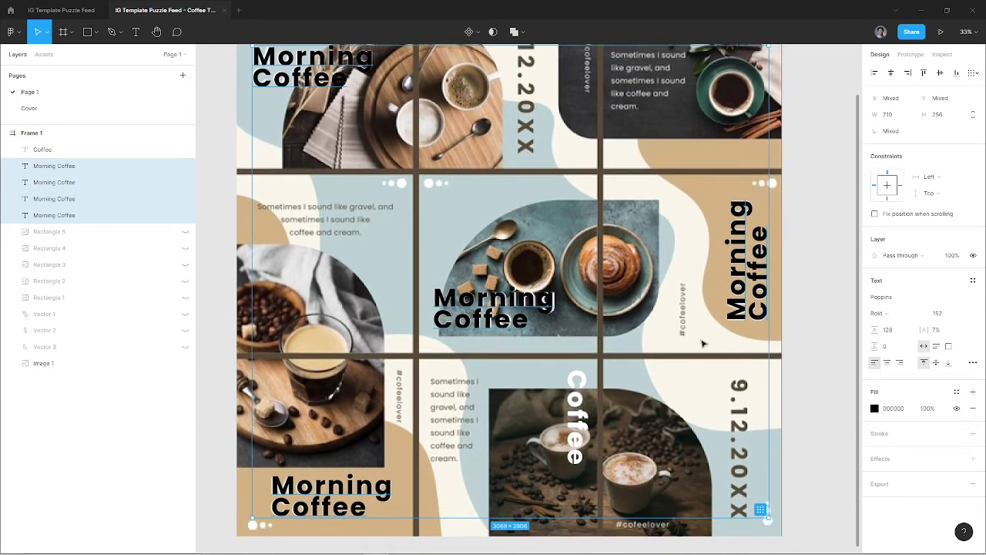
left_click(894, 408)
type("fff")
key("Return")
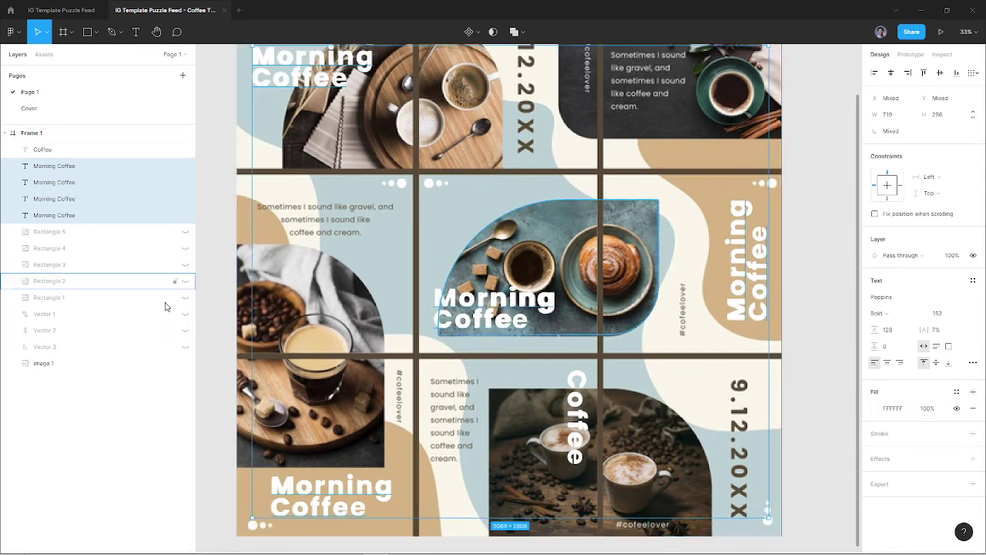
mouse_move(100, 363)
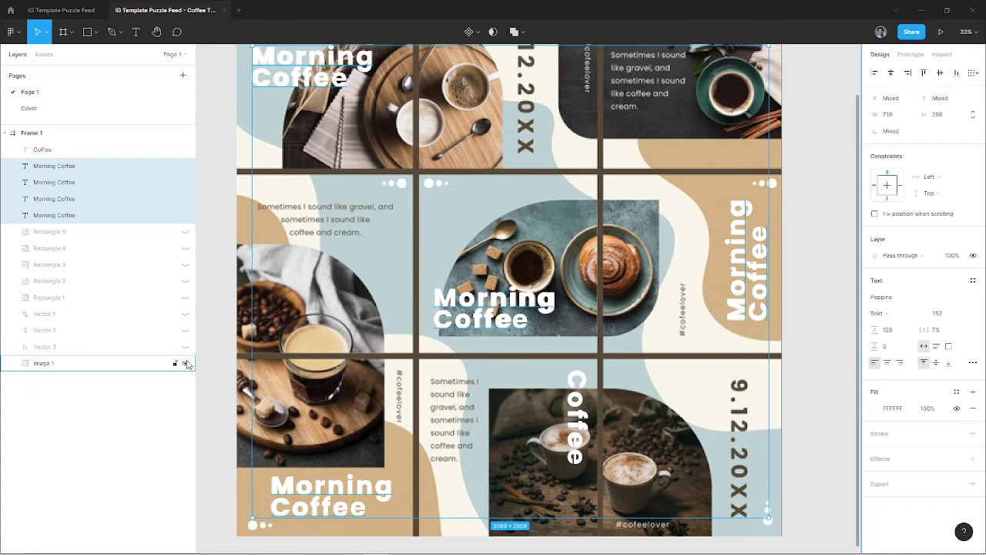
Hide image 1 and show the wavy Vectors 1–3 and photo Rectangles 1–5.
left_click(185, 363)
left_click(185, 347)
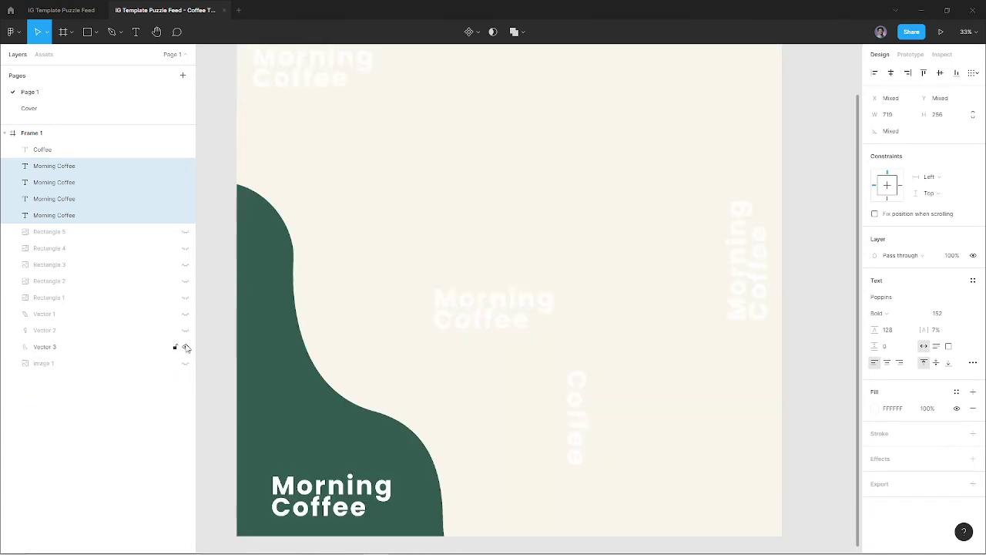
left_click(186, 330)
left_click(185, 314)
left_click(186, 297)
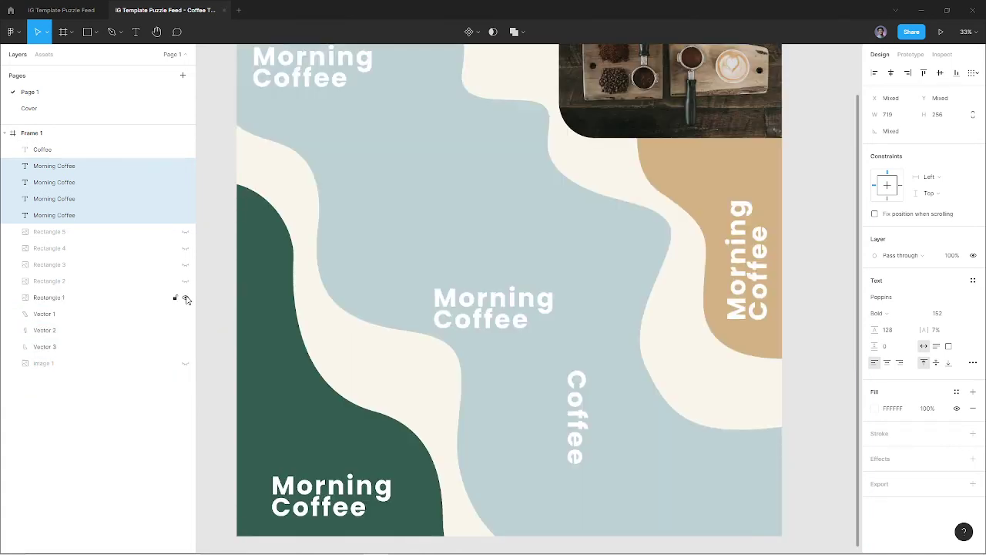
left_click(186, 297)
right_click(186, 297)
left_click(187, 285)
key("ctrl+z")
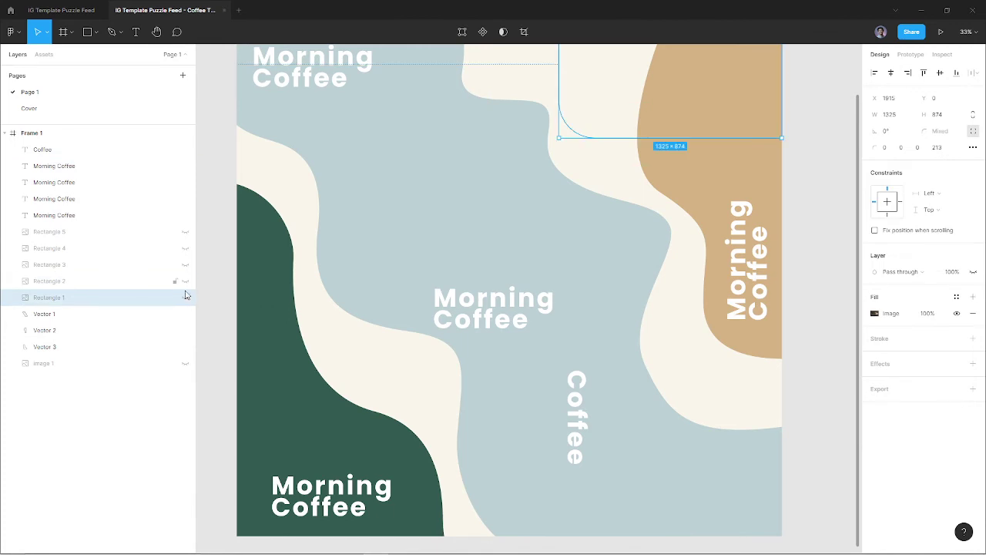
left_click(185, 298)
left_click(186, 281)
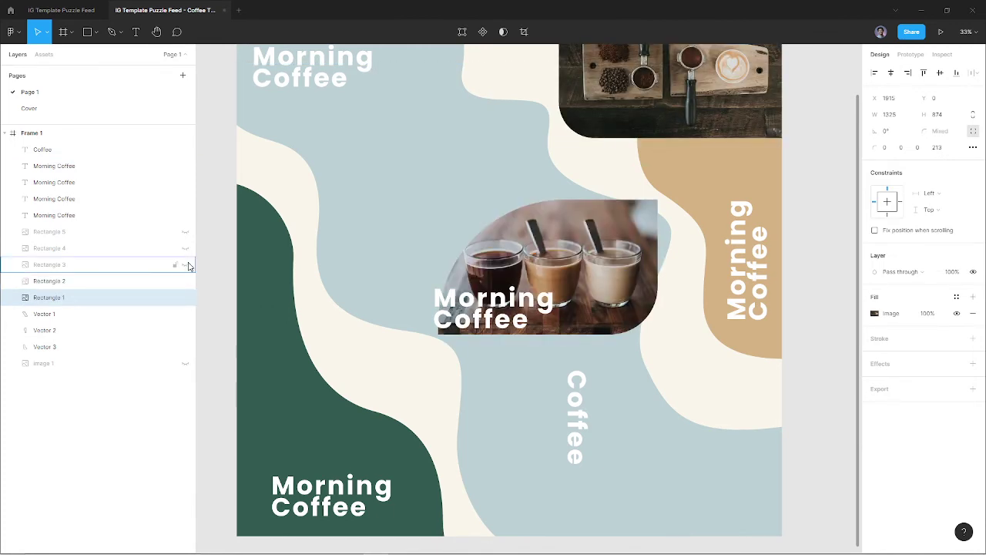
left_click(186, 265)
left_click(186, 248)
left_click(186, 231)
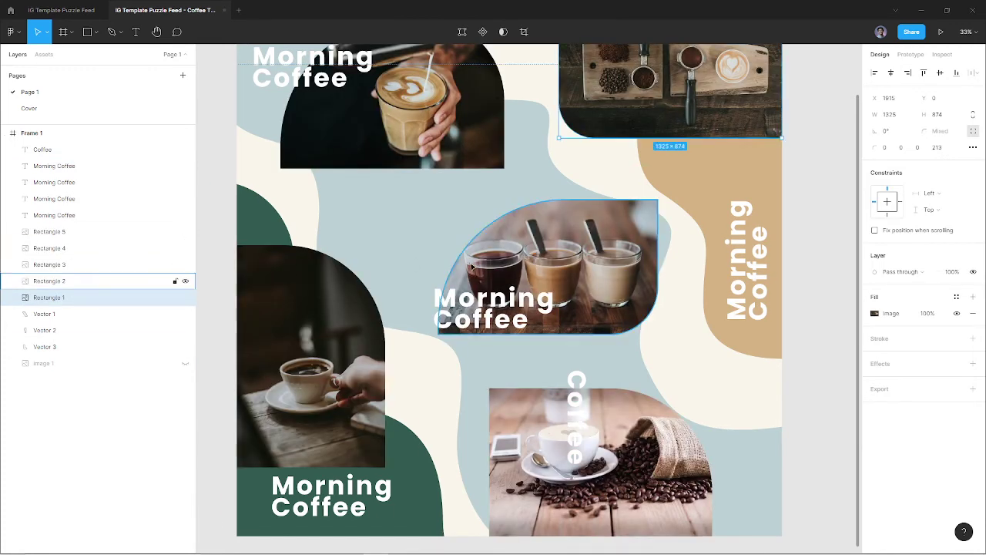
scroll(472, 267, "up", 2)
scroll(472, 266, "up", 1)
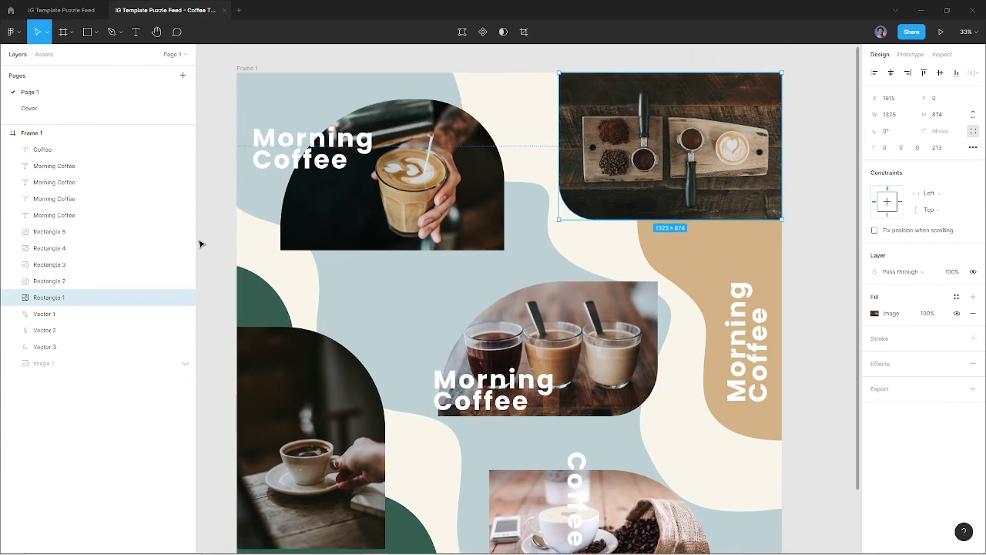
Restore image 1 and hide the vectors, photo rectangles and bottom-left Morning Coffee heading.
left_click(186, 363)
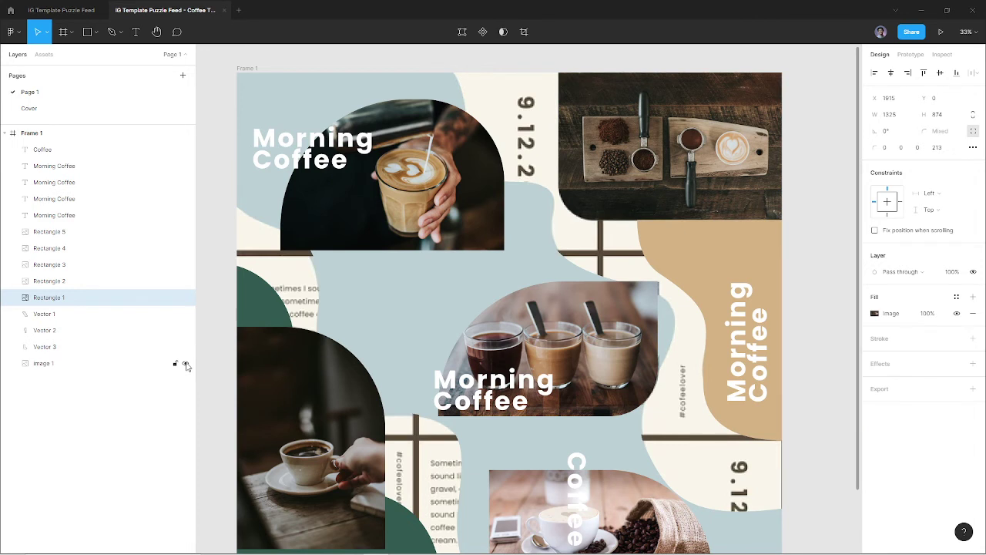
left_click(186, 346)
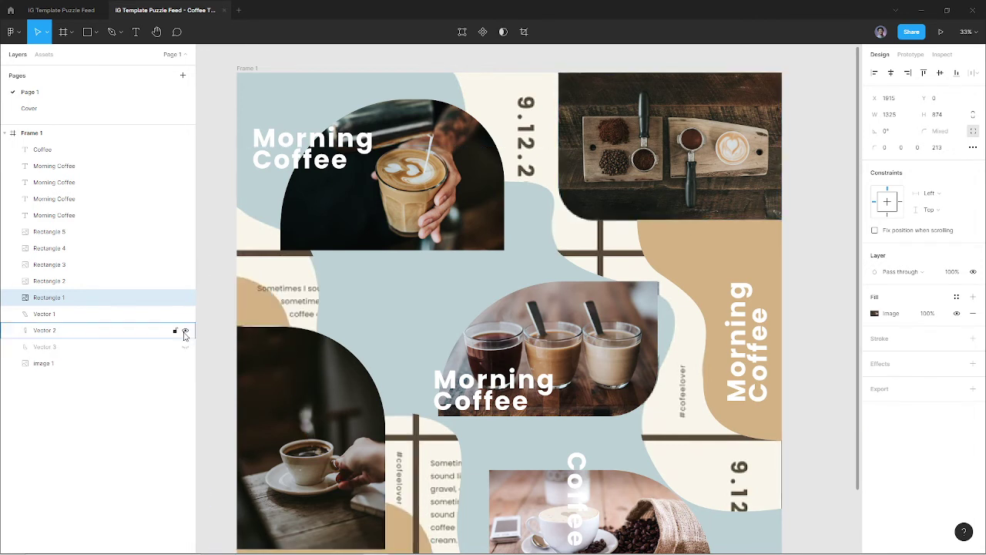
left_click(185, 331)
left_click(185, 313)
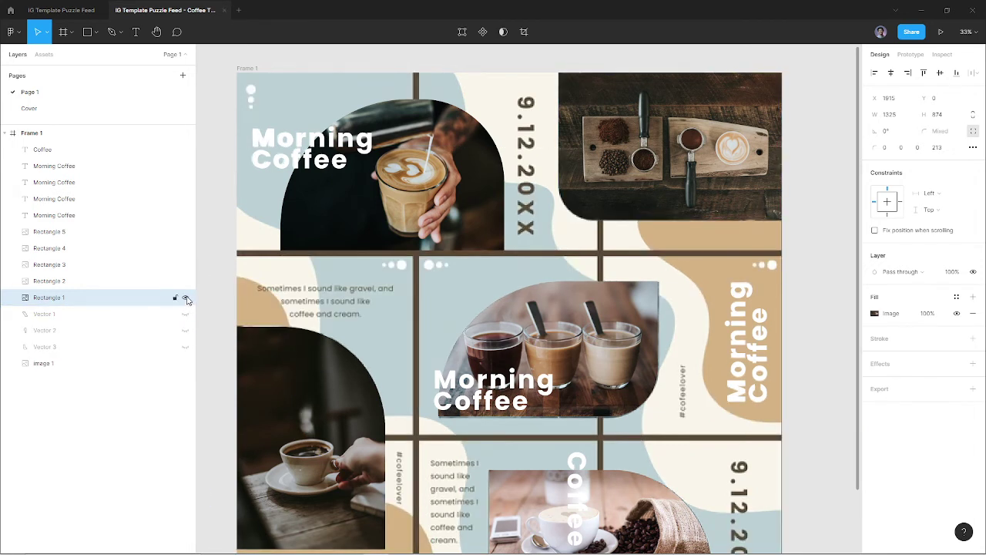
left_click(186, 299)
left_click(186, 281)
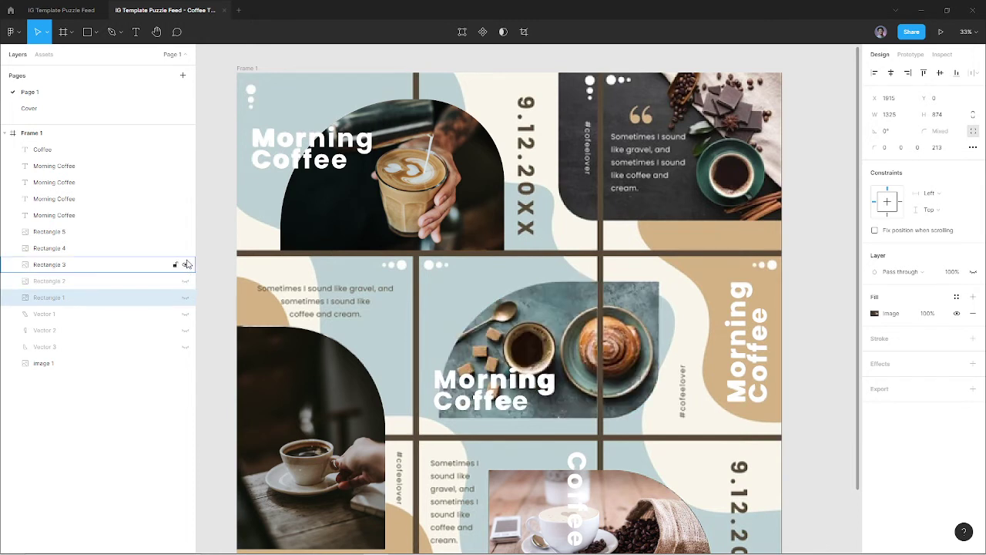
left_click(185, 265)
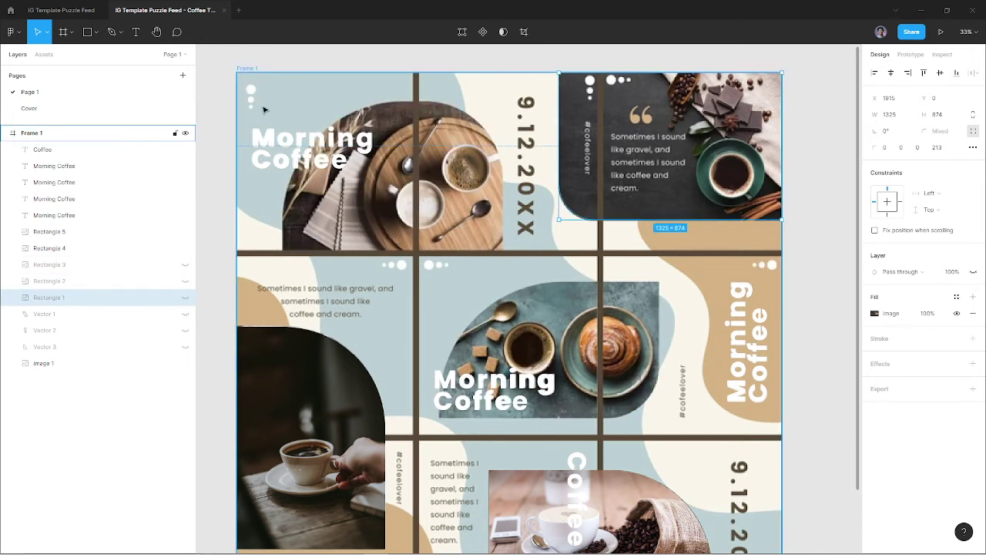
left_click(185, 249)
left_click(186, 232)
left_click(186, 216)
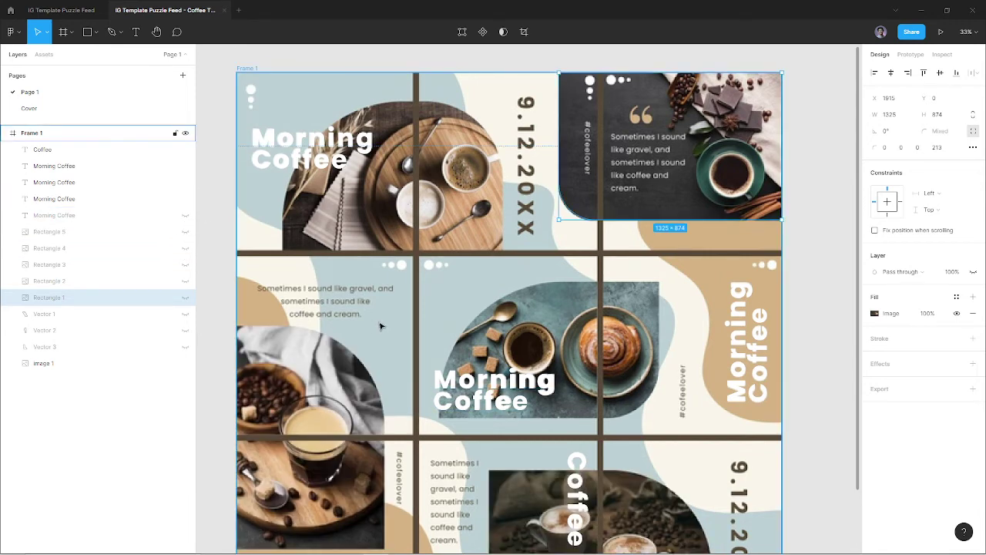
scroll(380, 325, "down", 3)
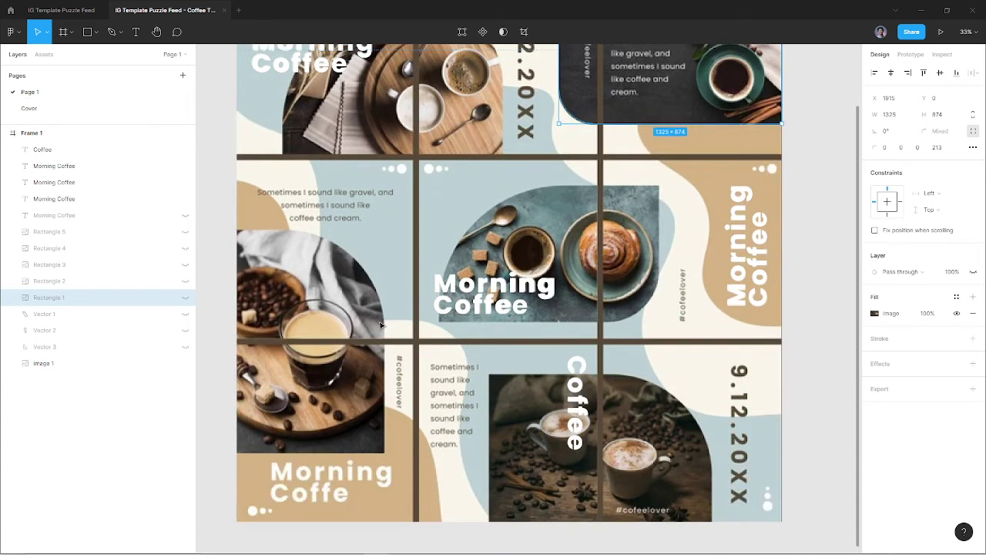
scroll(380, 325, "up", 3)
left_click(297, 150)
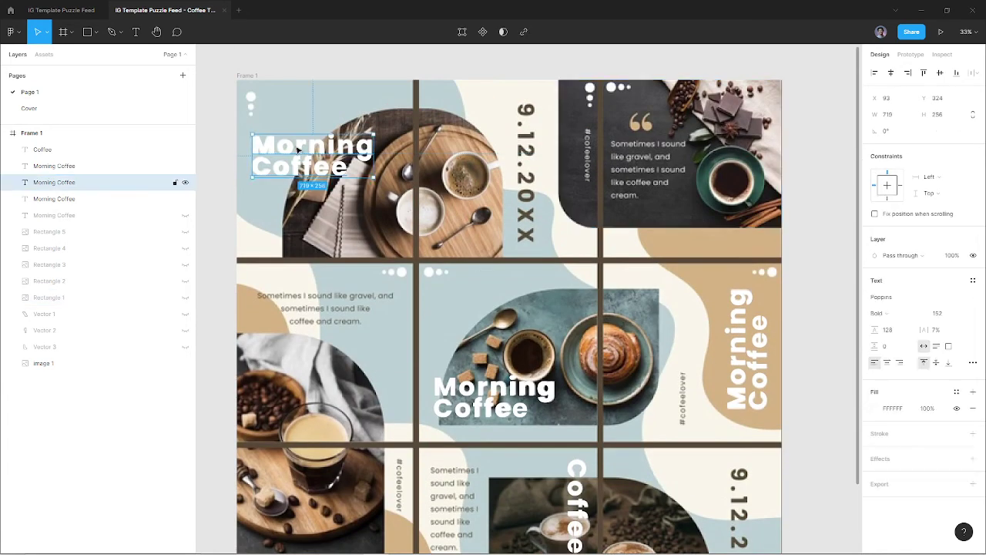
Copy the top heading to the middle-left tile as Poppins Regular with brown 584030 fill.
left_click_drag(298, 150, 320, 320)
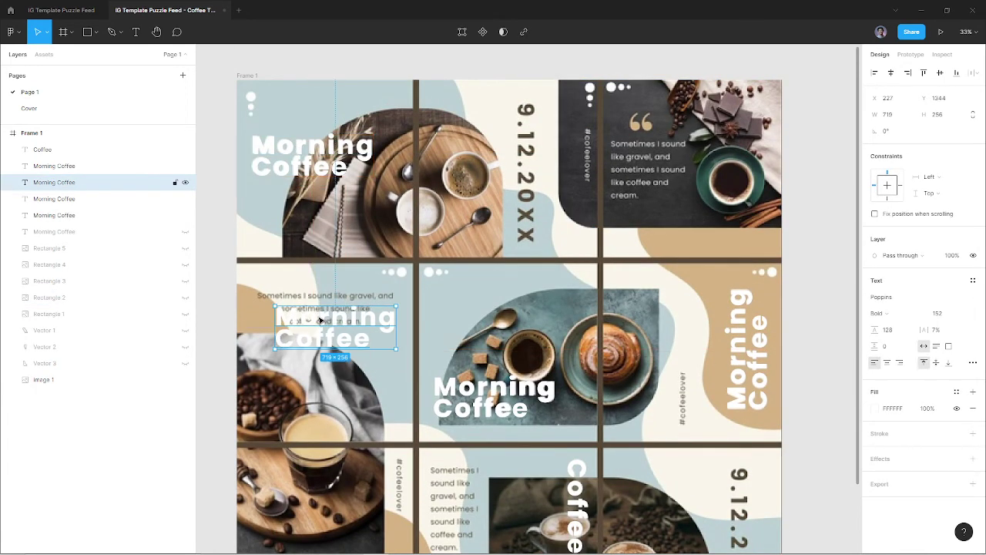
left_click(894, 312)
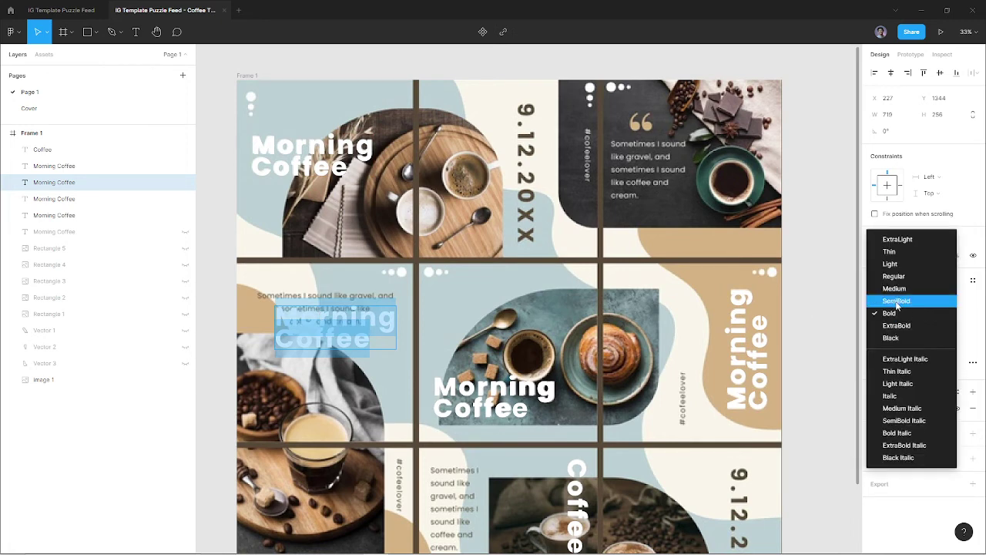
left_click(900, 279)
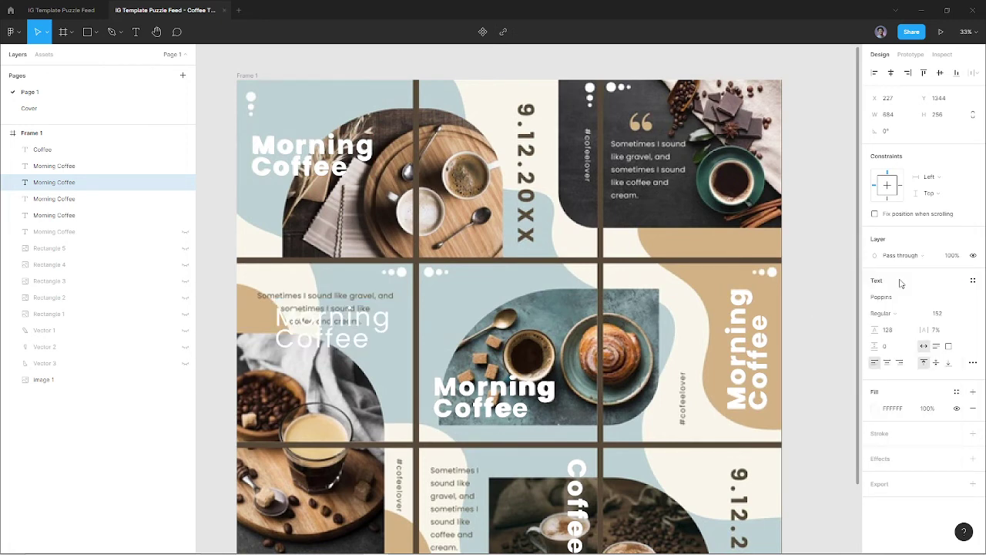
left_click(876, 408)
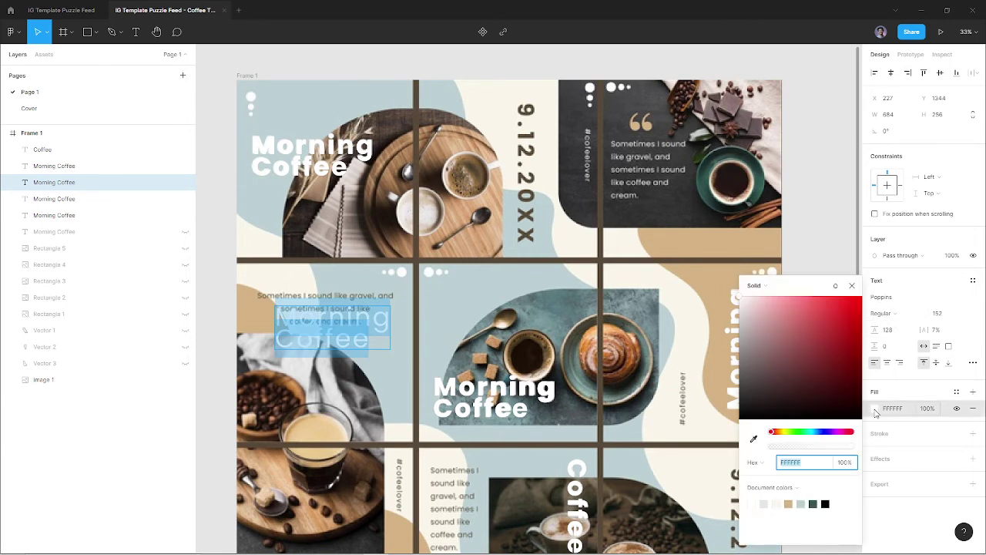
left_click(754, 439)
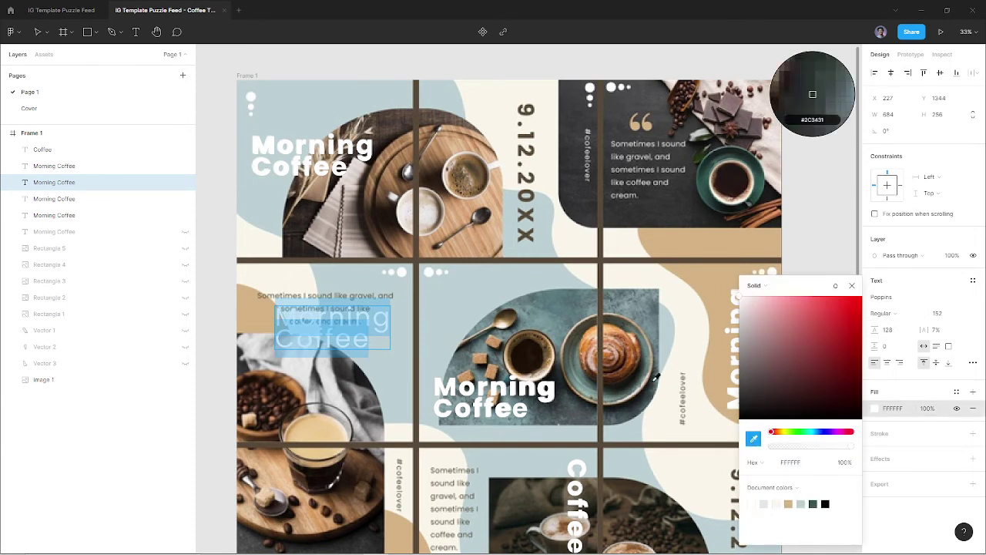
left_click(527, 233)
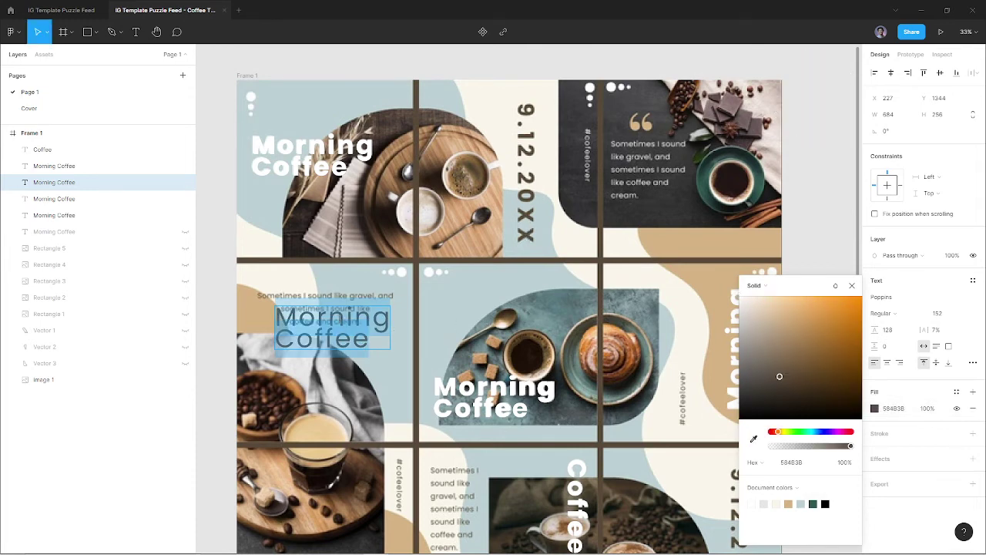
Retype the copy as 'Sometimes I sound like gravel' at size 53 over the middle-left caption.
type("S")
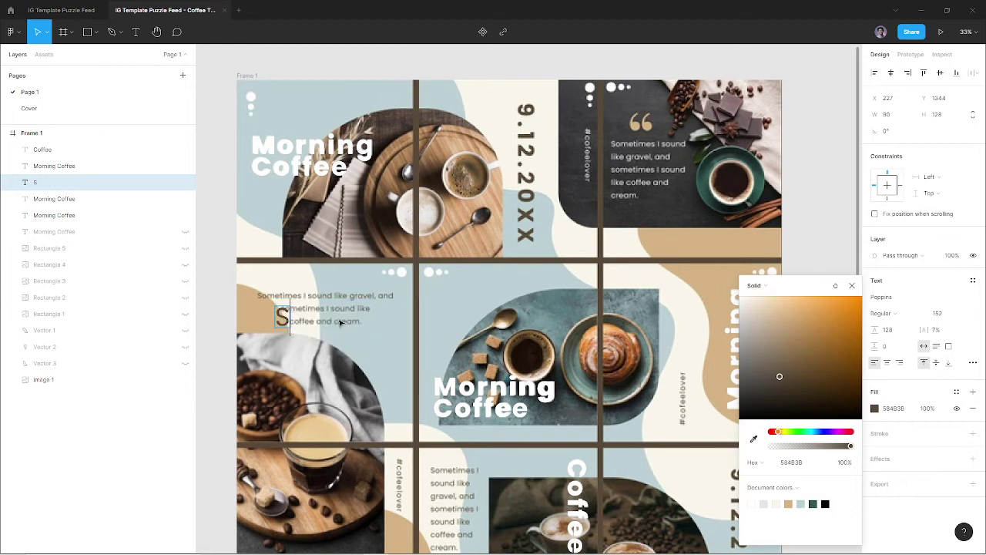
type("ometimes")
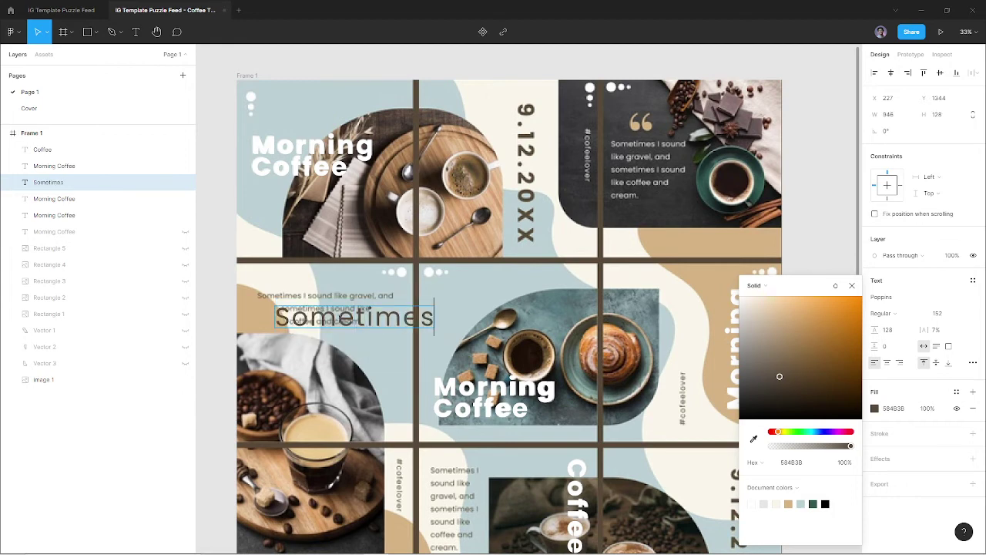
type(" I soun")
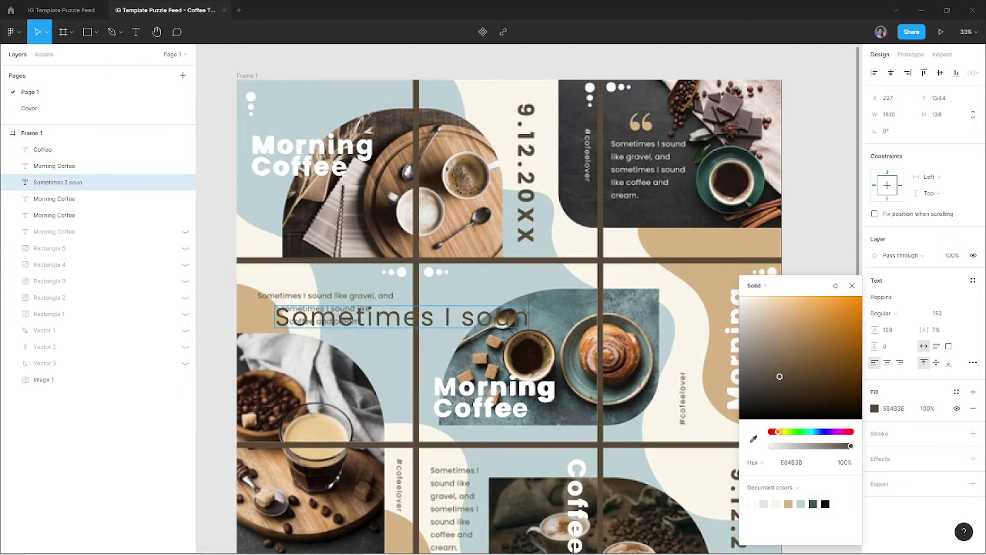
type("d lik")
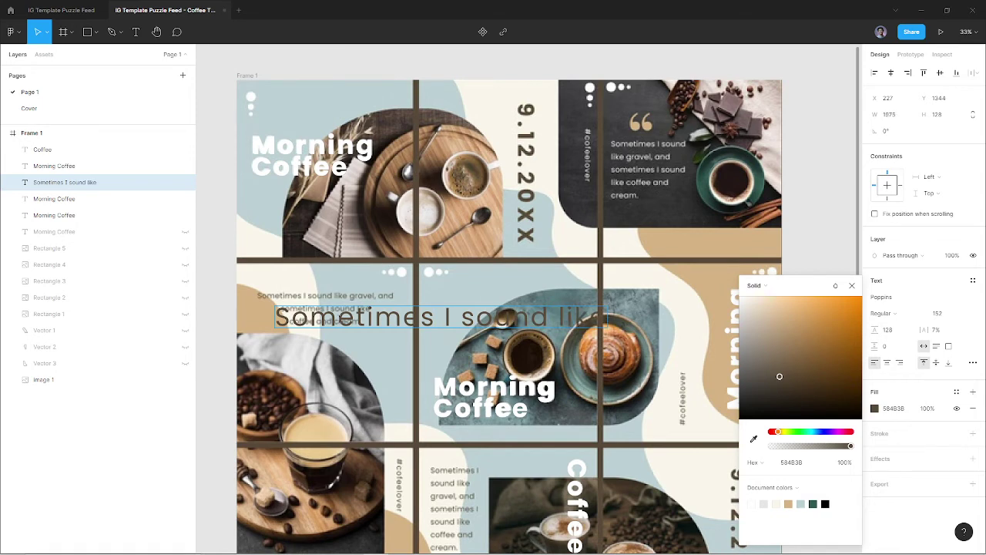
type("e gravel")
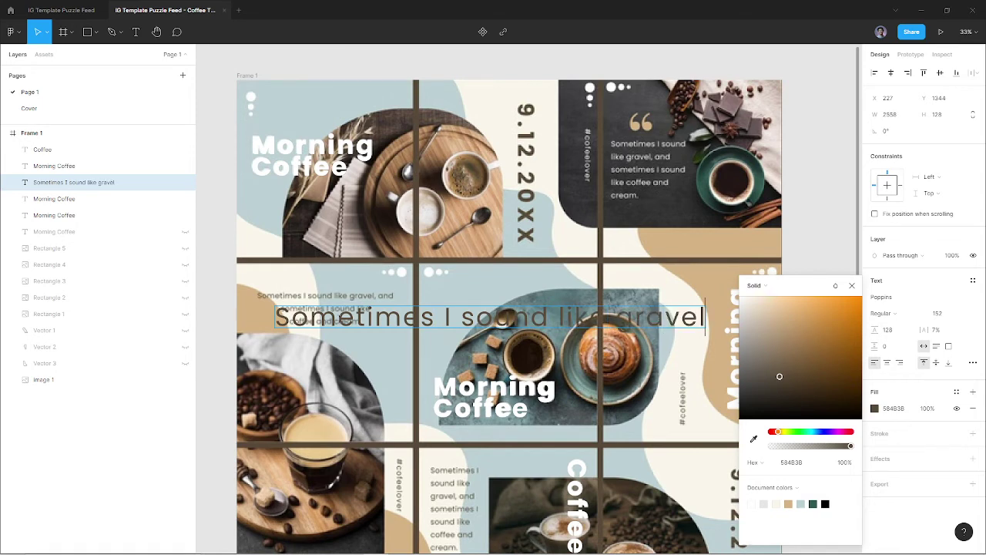
key("ctrl+a")
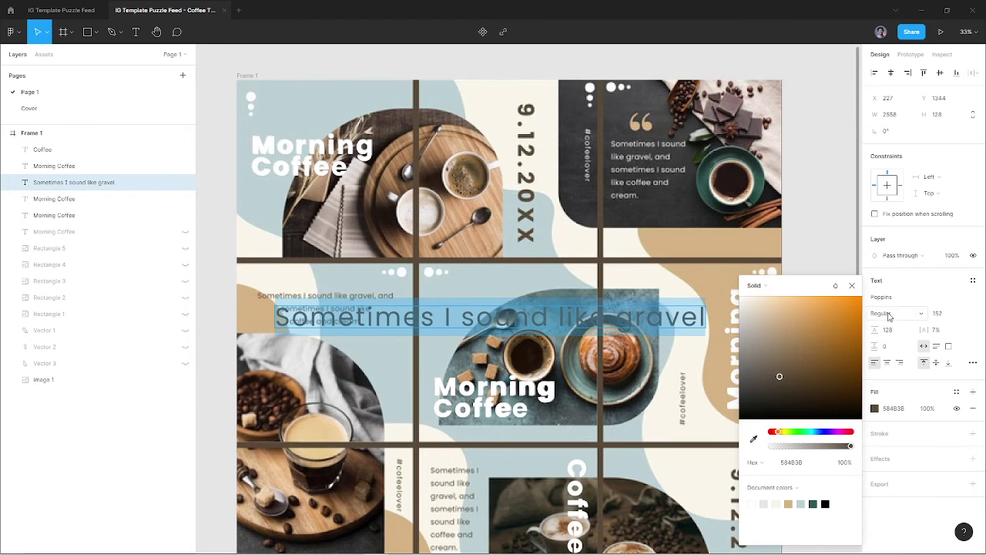
left_click(947, 313)
key("shift+Down")
key("shift+Down")
key("shift+Down")
key("shift+Down")
key("shift+Down")
key("shift+Down")
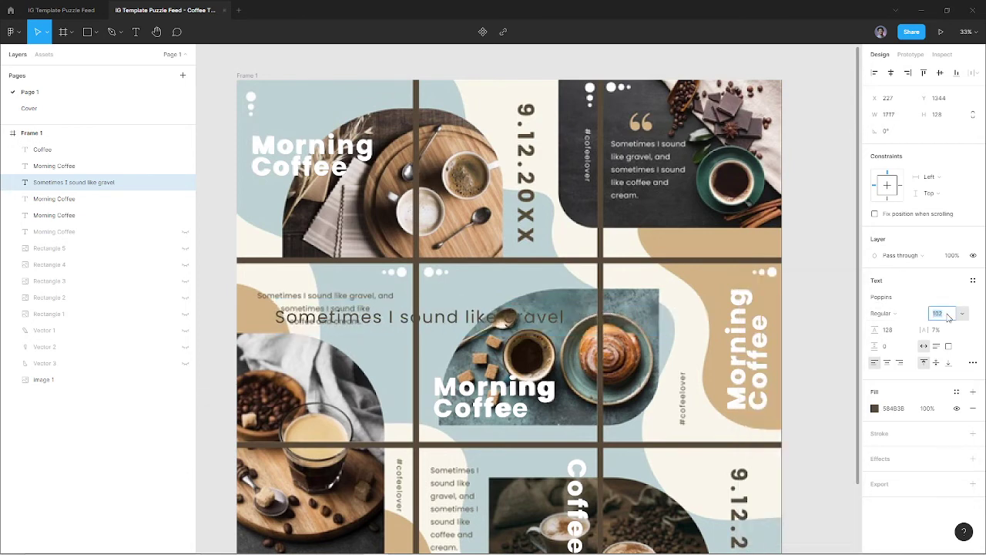
key("shift+Down")
key("shift+Down")
key("shift+Down")
key("shift+Down")
key("Down")
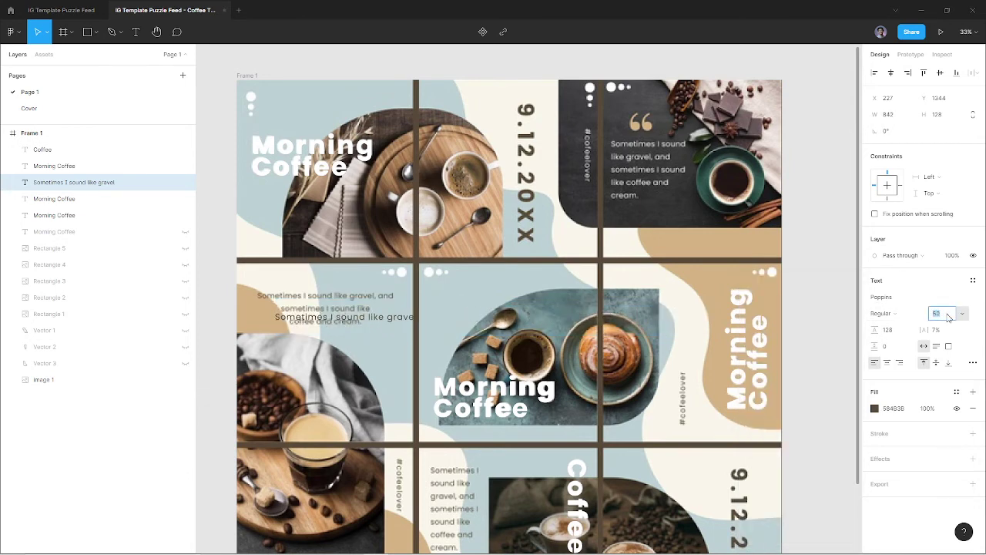
key("Down")
key("Up")
key("Up")
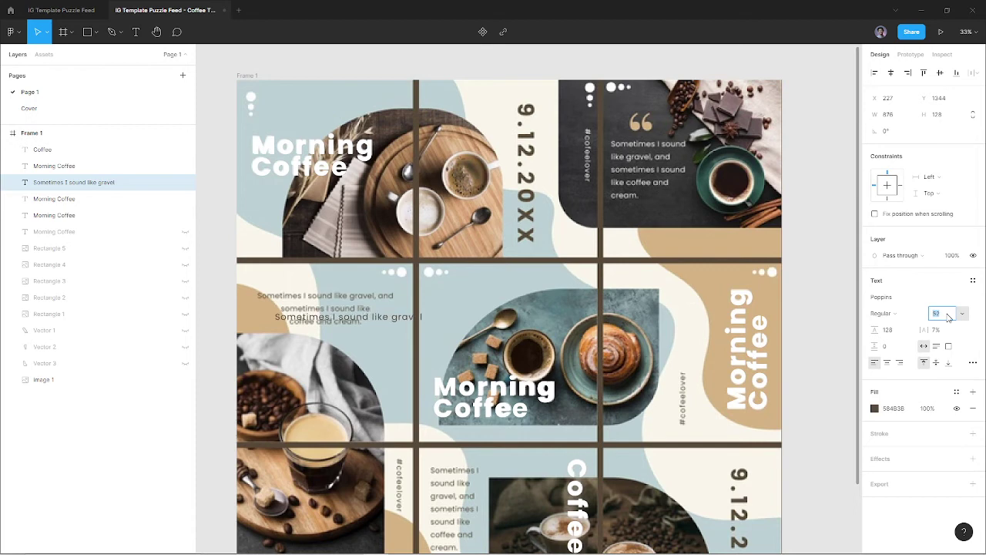
key("Up")
double_click(389, 316)
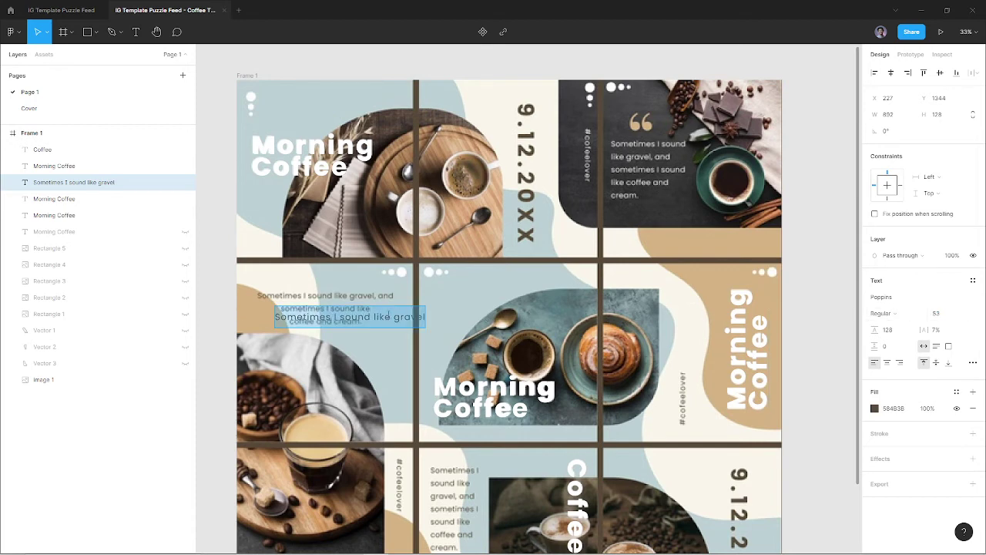
key("Escape")
left_click_drag(381, 319, 357, 298)
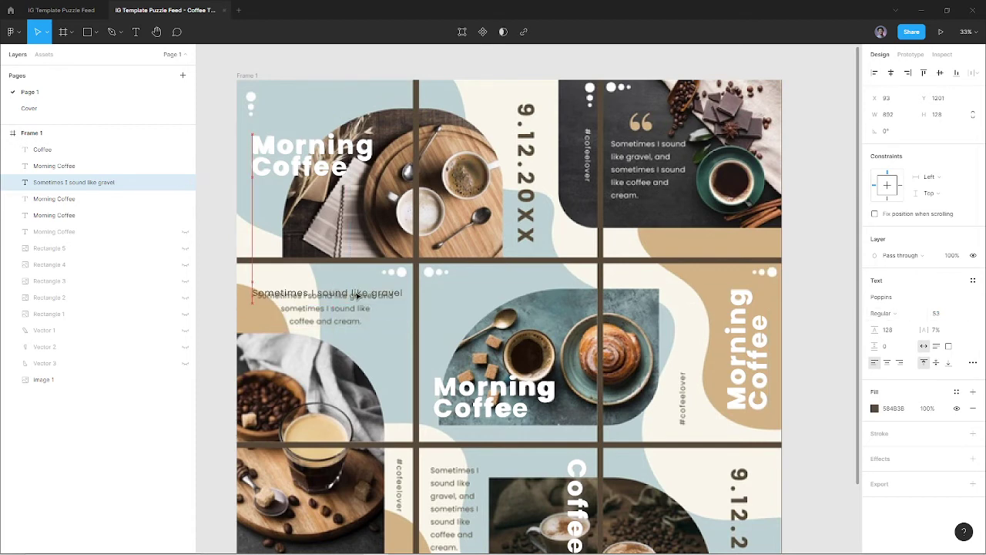
Zero the gravel caption's line height and letter spacing (0%) and nudge it right.
left_click(945, 329)
key("shift+Tab")
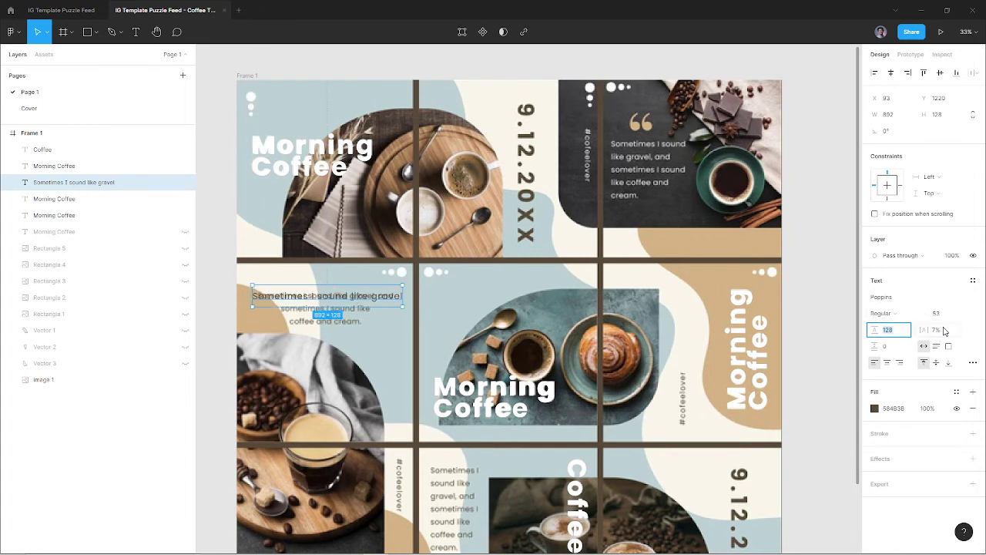
key("BackSpace")
key("Tab")
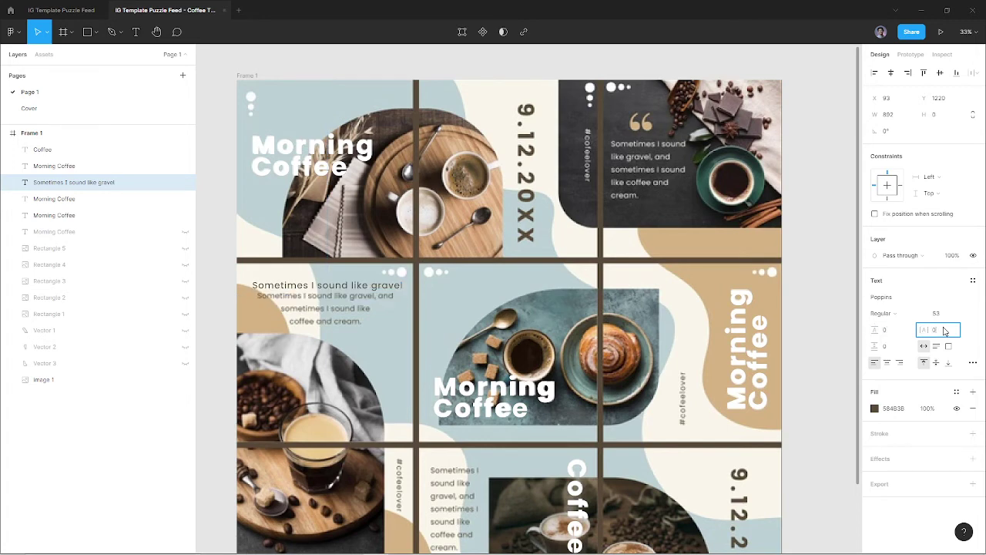
type("0")
key("Return")
key("Return")
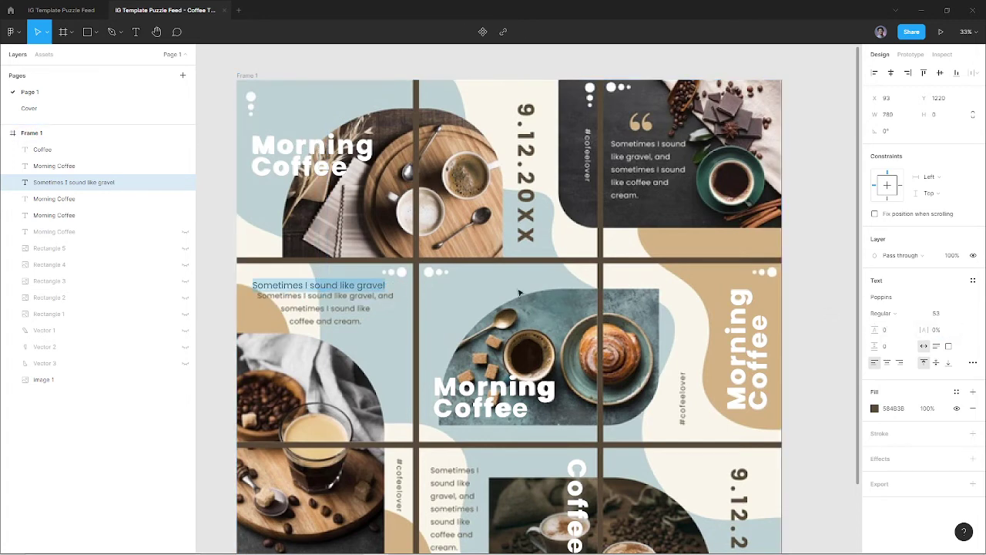
key("BackSpace")
key("ctrl+z")
key("ctrl+z")
key("ctrl+z")
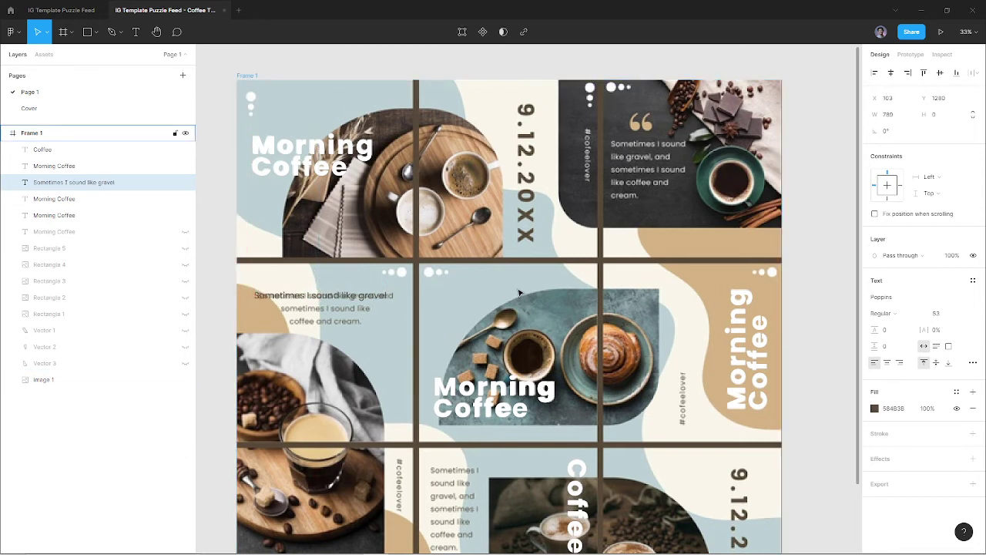
key("Right")
key("Right")
key("Right")
key("Right")
key("Right")
key("Right")
key("Right")
key("Right")
key("Right")
key("Right")
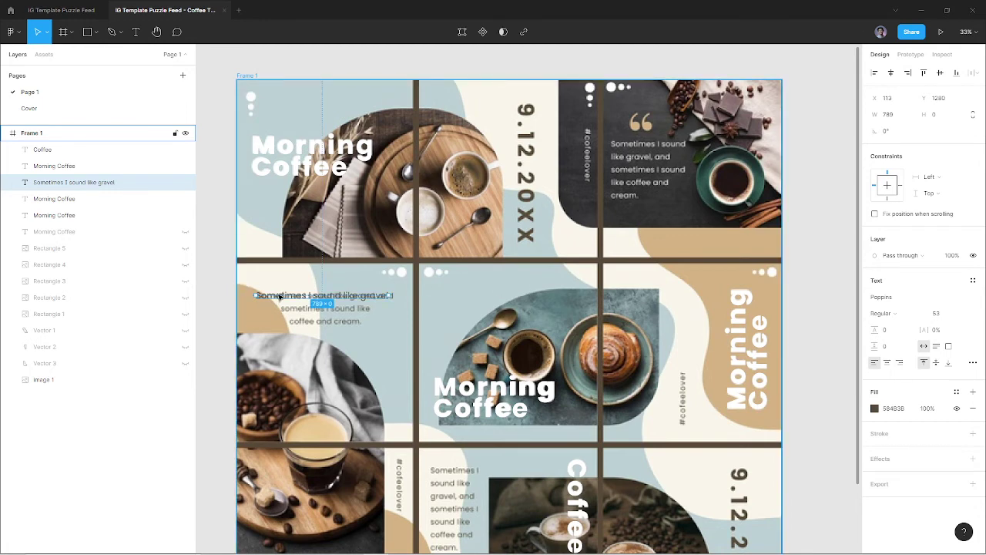
Correct the caption's last word so it reads 'gravel'.
left_click(224, 304)
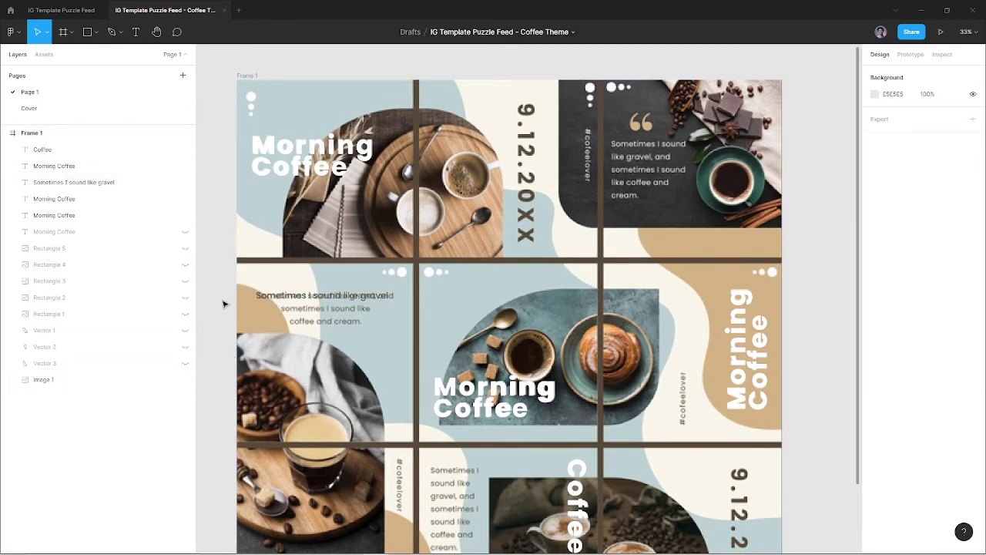
left_click(359, 298)
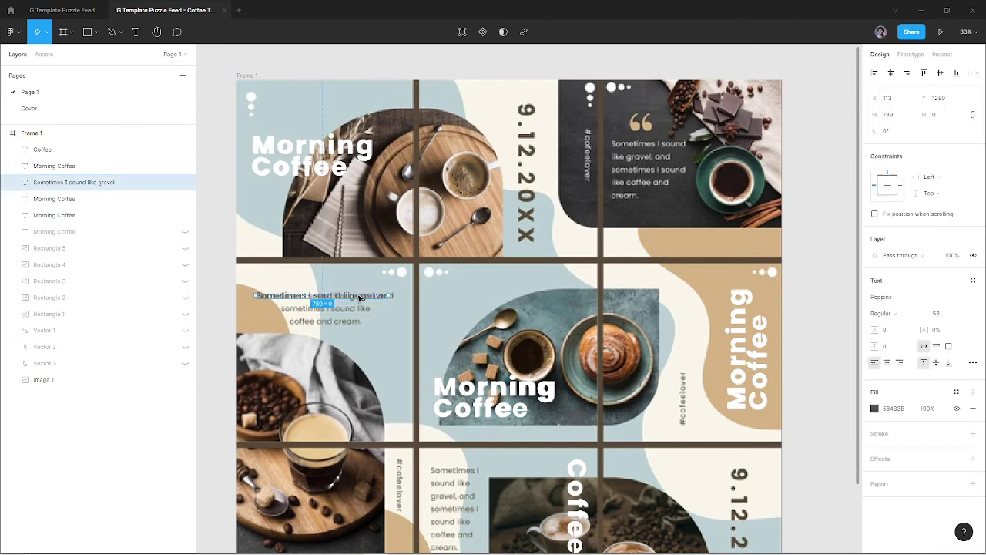
double_click(360, 298)
left_click(389, 296)
key("BackSpace")
key("BackSpace")
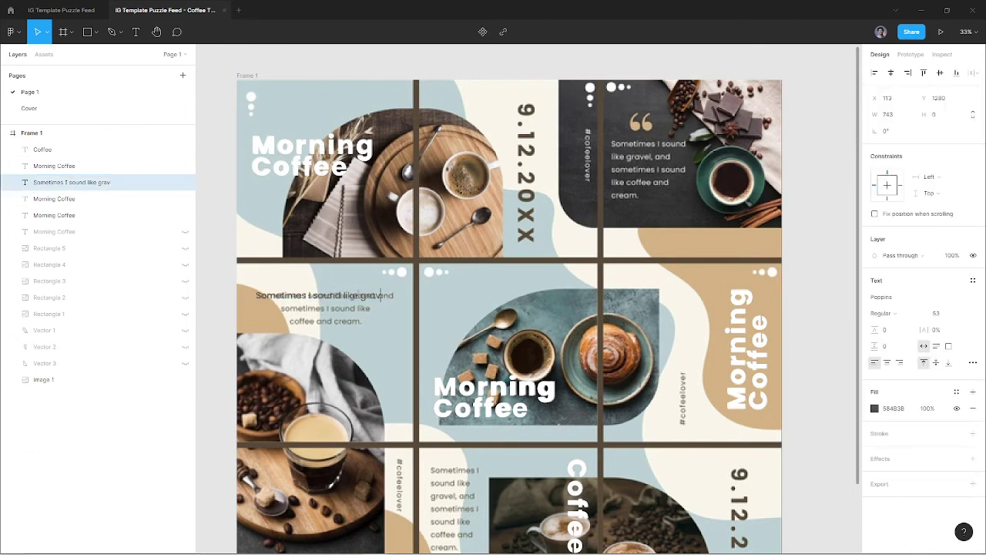
key("BackSpace")
key("BackSpace")
type("avel")
key("Escape")
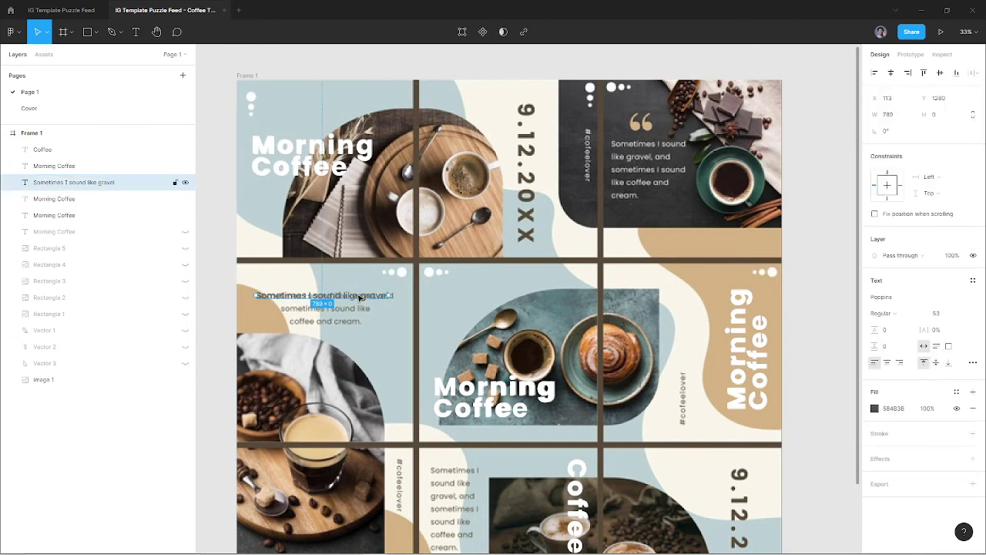
Move the caption above the paragraph and append ', and sometimes I sound like coffee and cream'.
left_click_drag(360, 298, 359, 281)
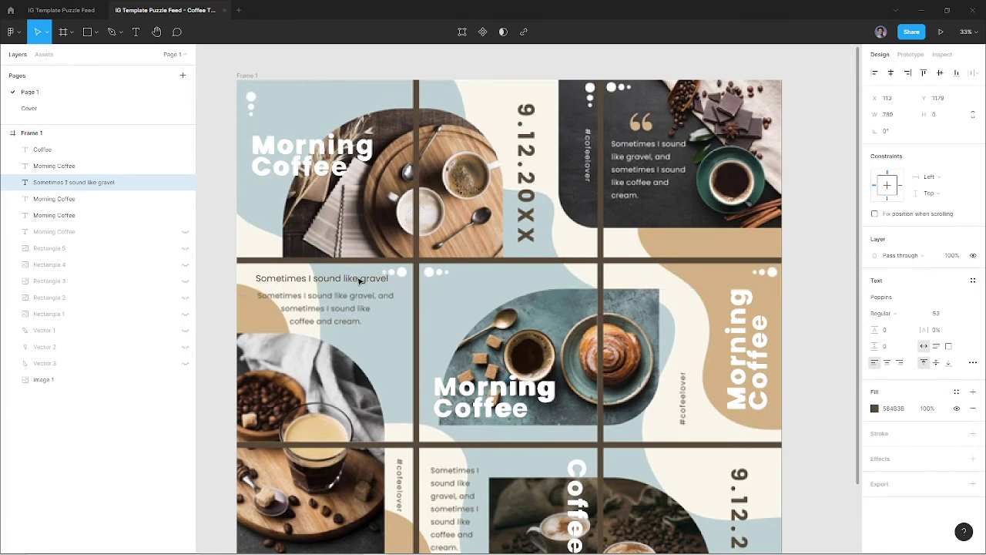
key("Return")
key("Right")
type(", and")
type(" some")
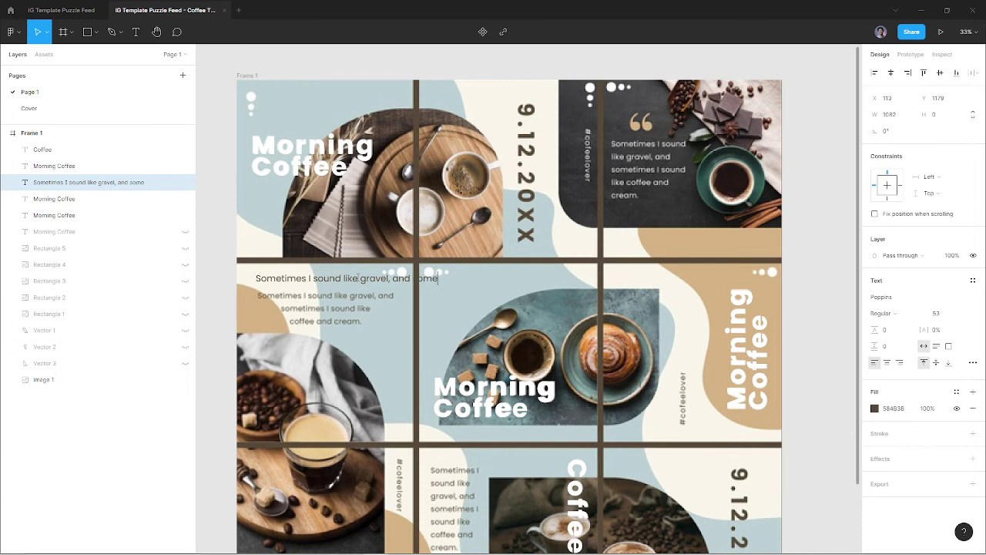
type("times")
type(" I sound")
type(" like coff")
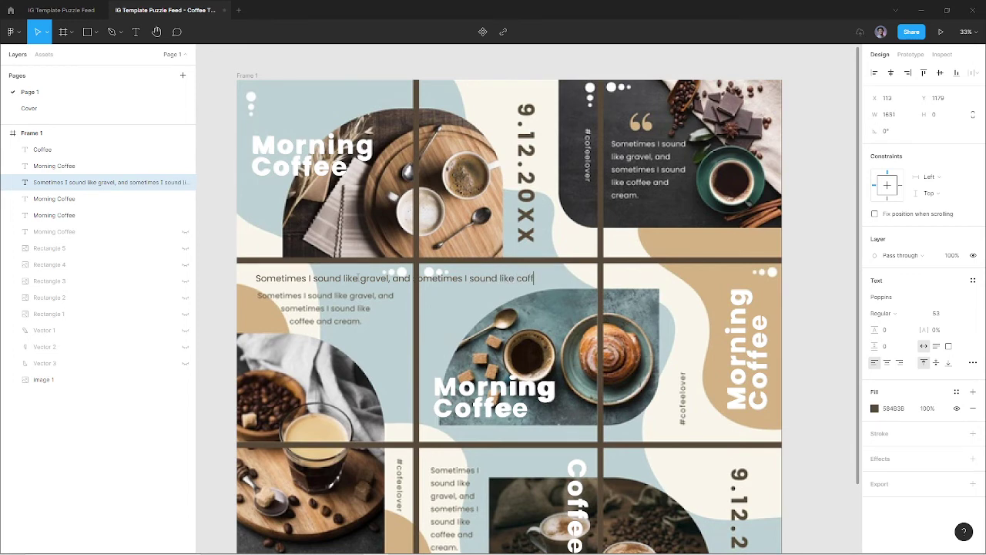
type("ee and c")
type("rea")
key("Escape")
double_click(360, 281)
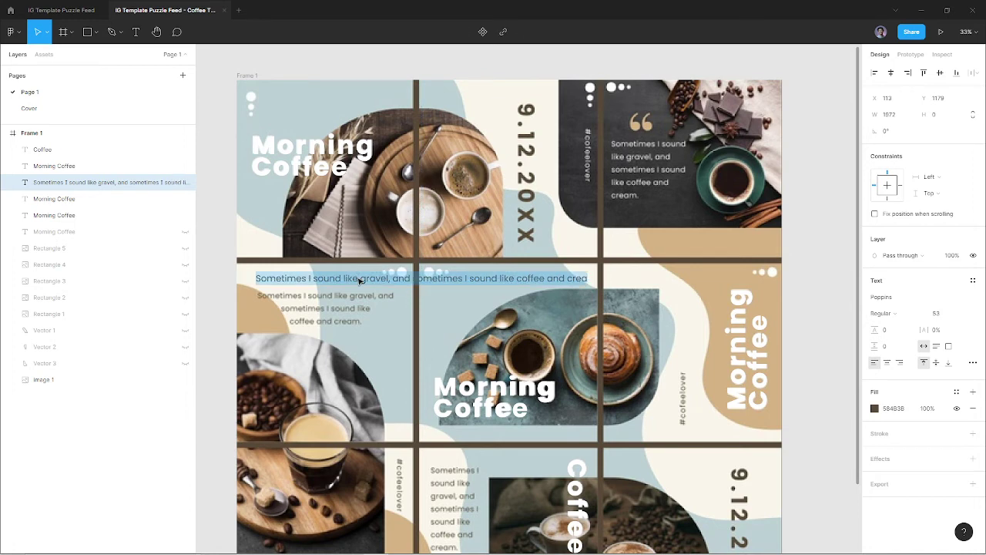
key("Right")
type("m")
key("Escape")
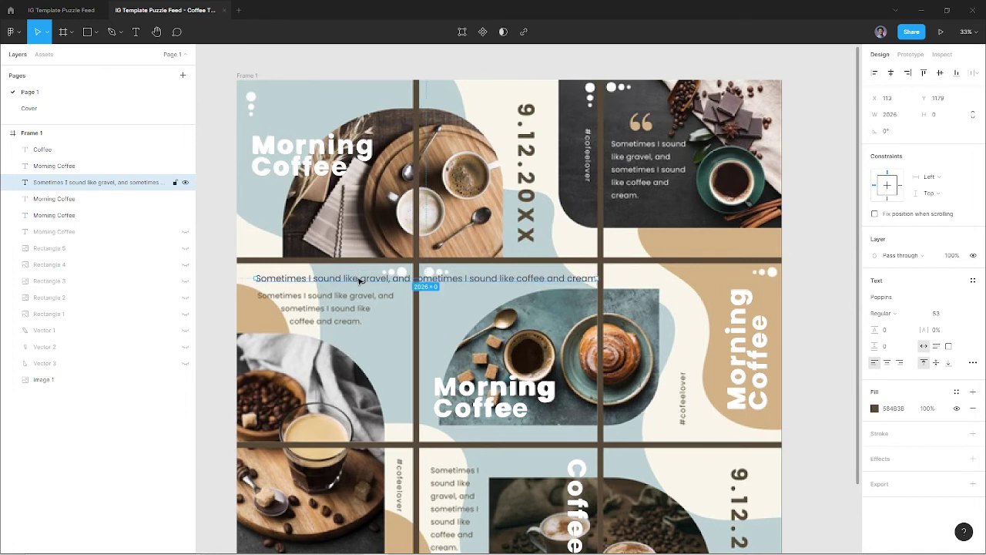
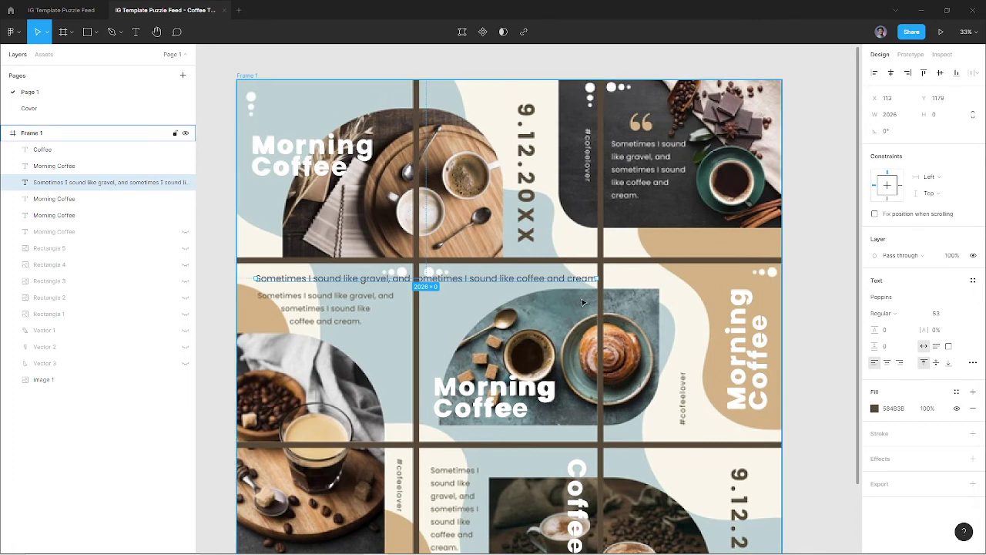
Nudge the 'Sometimes I sound like gravel' caption slightly lower and set its box to Auto height.
key("Escape")
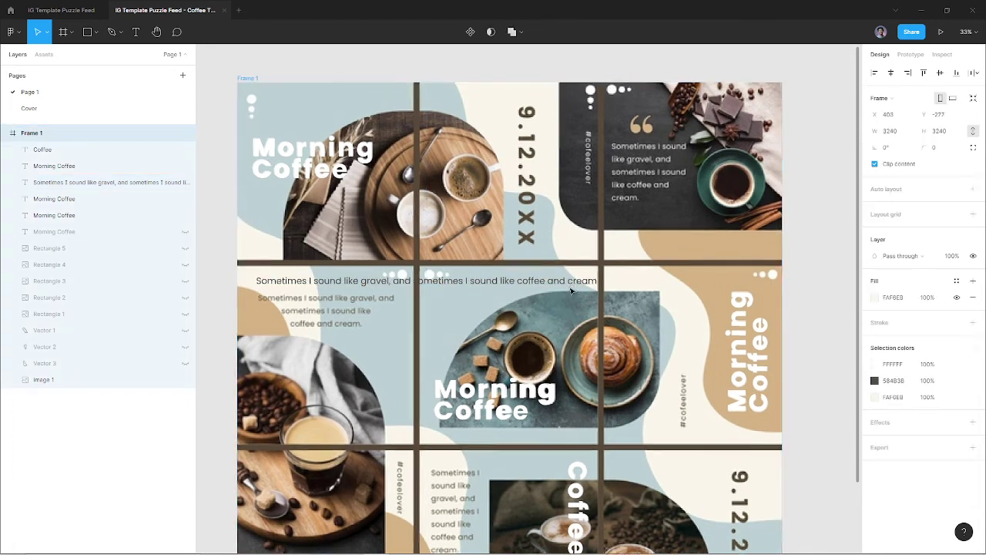
left_click_drag(571, 280, 572, 301)
key("ctrl+z")
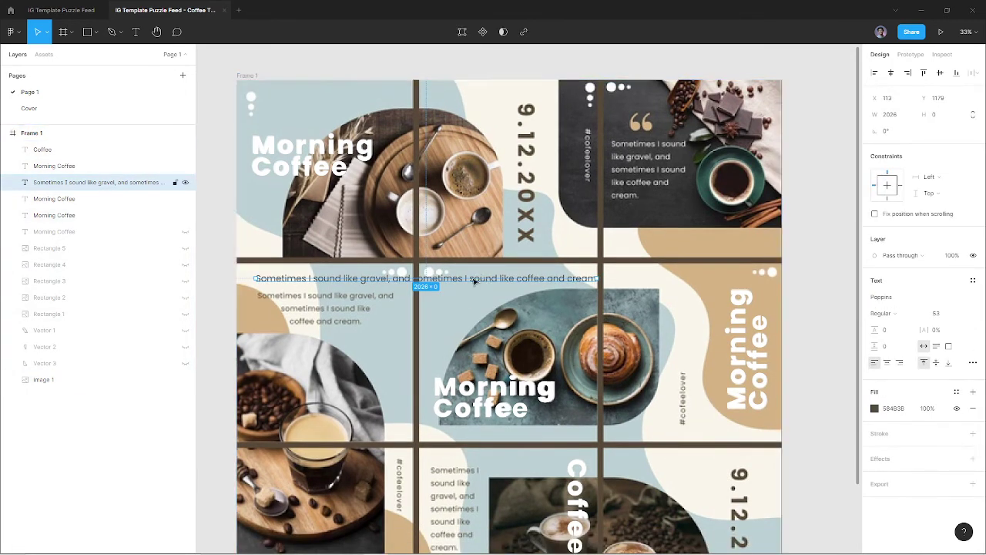
left_click_drag(473, 282, 478, 302)
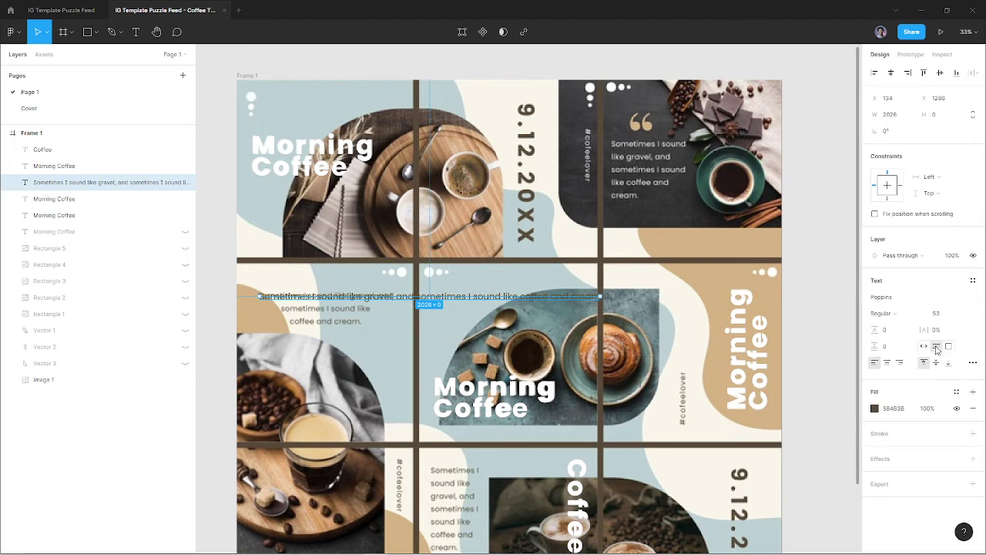
left_click(937, 347)
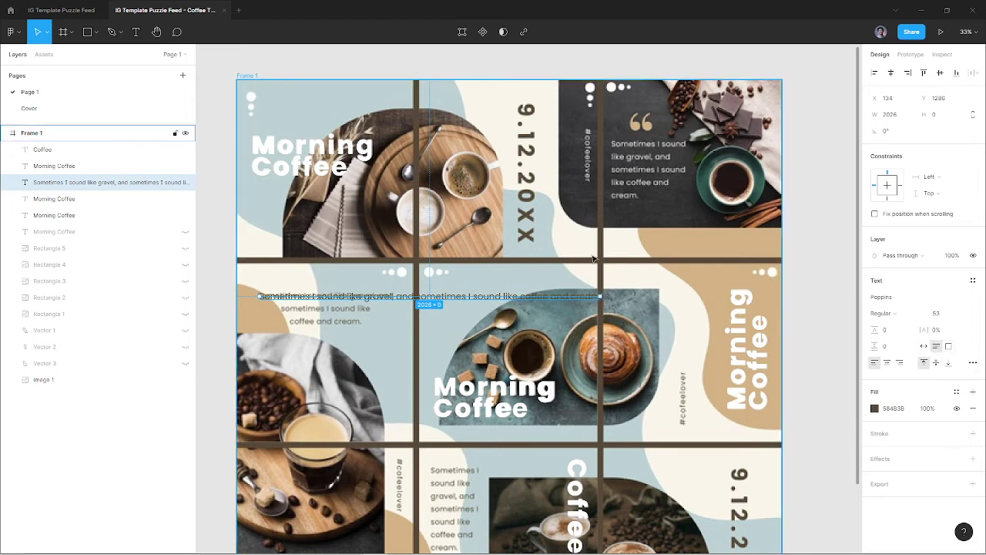
scroll(609, 297, "up", 3)
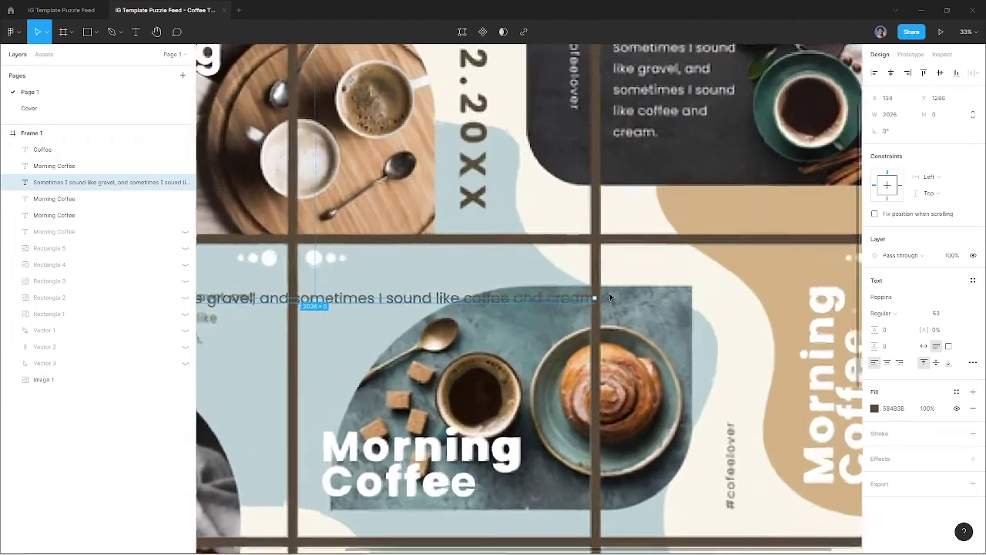
scroll(597, 294, "up", 2)
scroll(593, 296, "up", 1)
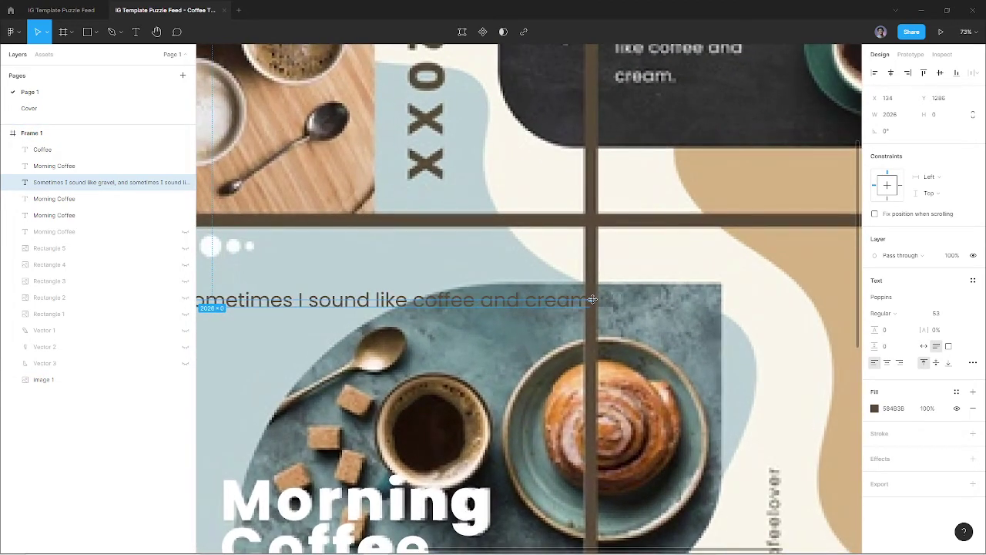
scroll(590, 300, "down", 3)
scroll(592, 302, "down", 1)
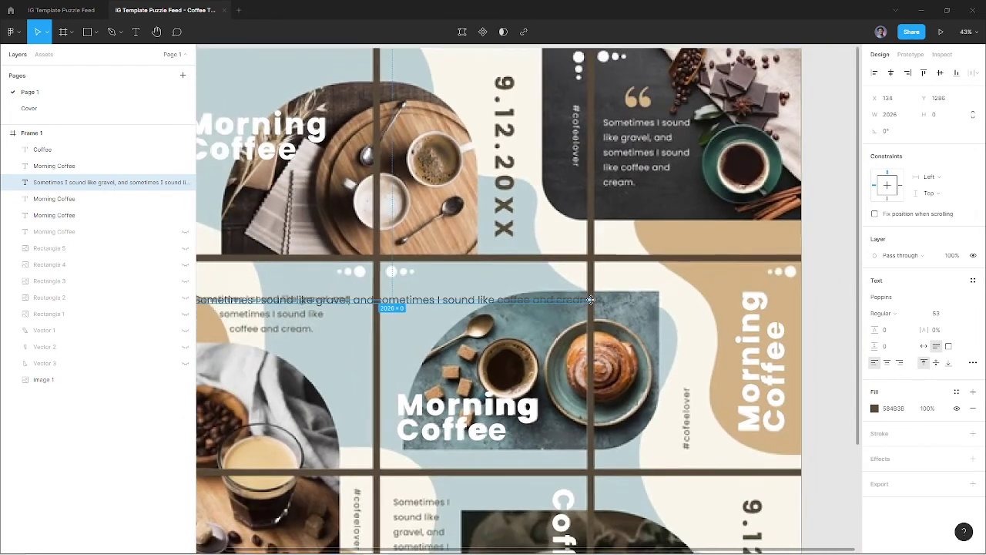
scroll(594, 303, "down", 1)
scroll(594, 303, "left", 1)
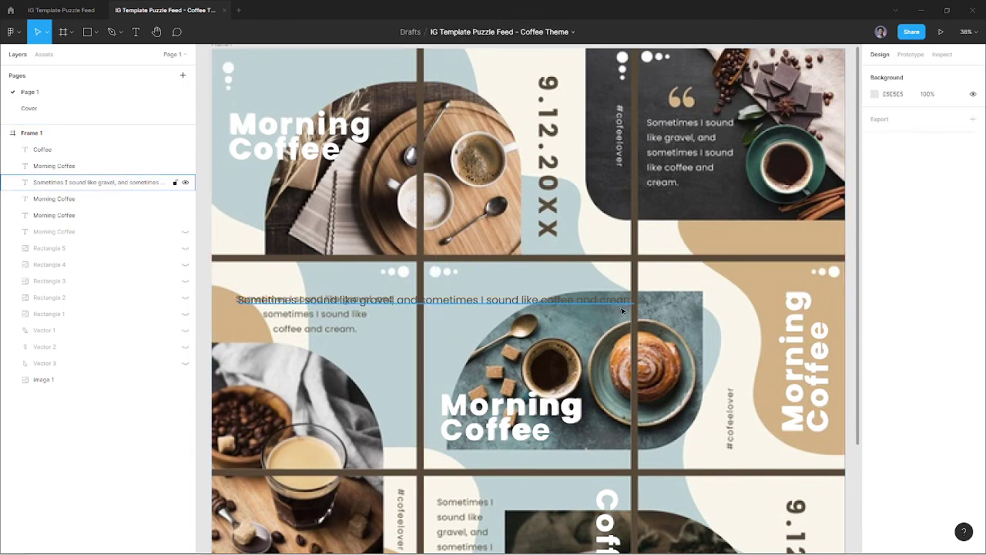
Switch the caption box to Fixed size, undoing an accidental skewed resize.
left_click(621, 304)
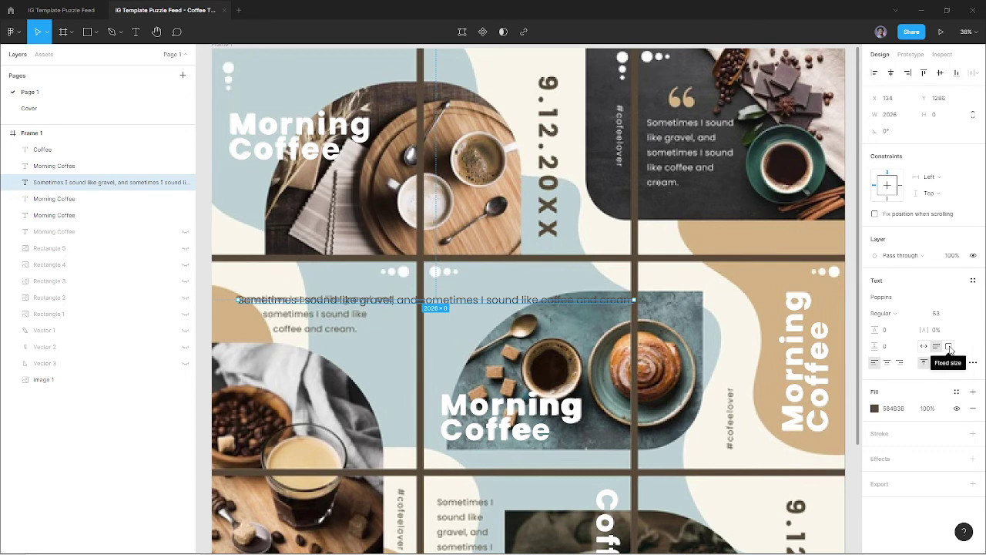
left_click(950, 349)
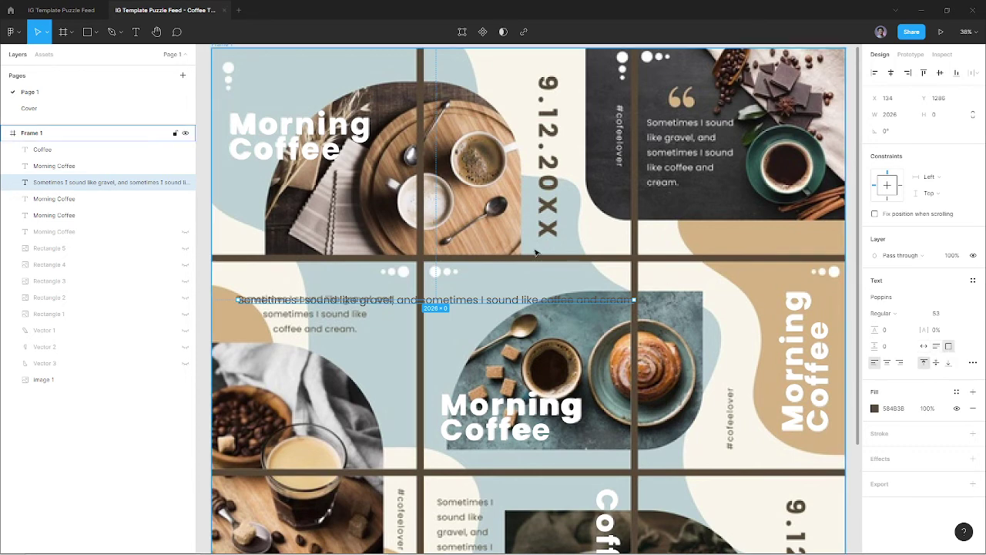
scroll(307, 278, "left", 5)
left_click(289, 305)
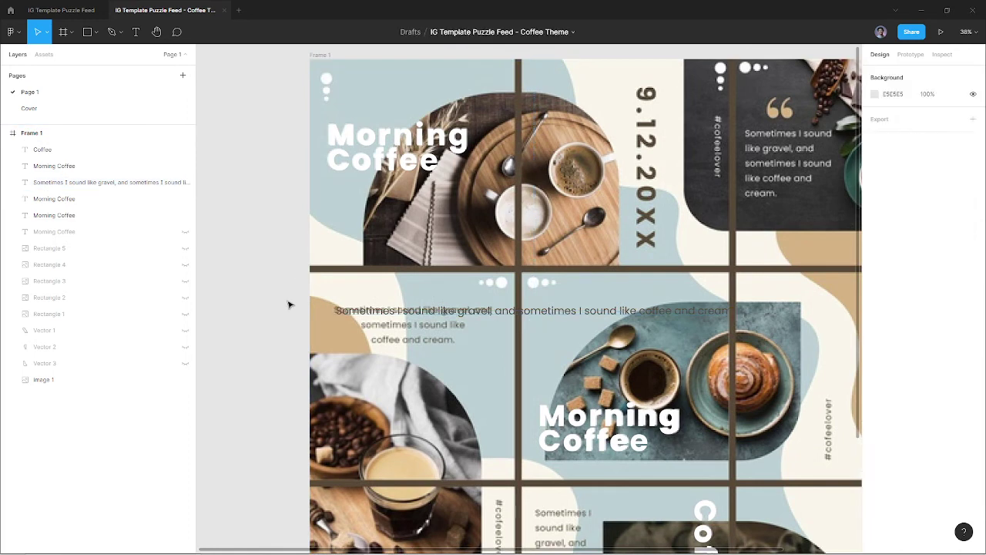
left_click(379, 314)
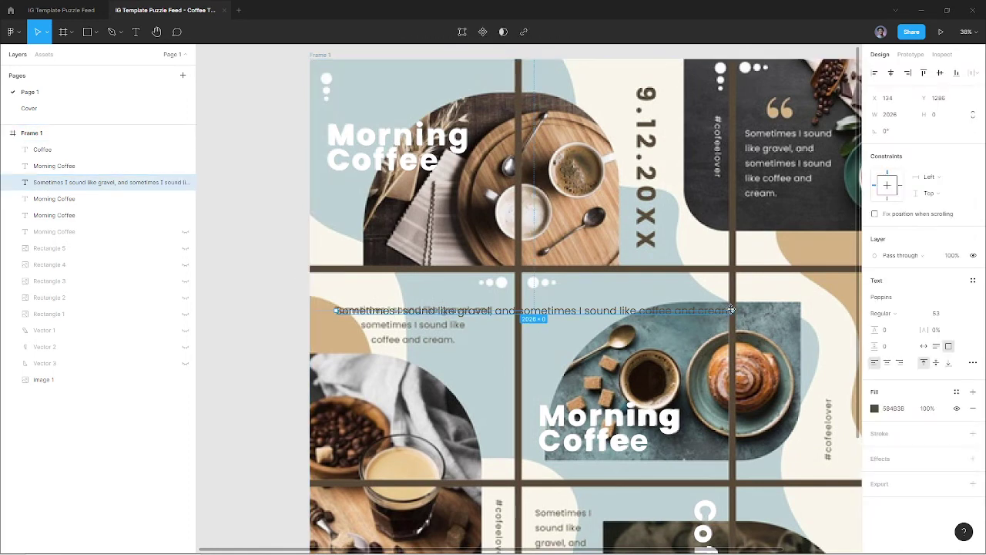
left_click_drag(733, 310, 514, 346)
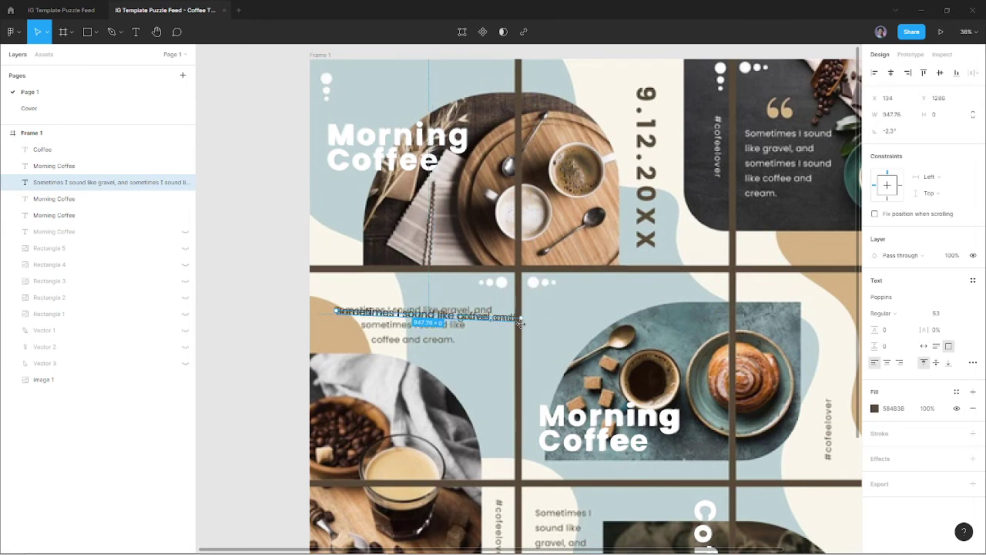
key("ctrl+z")
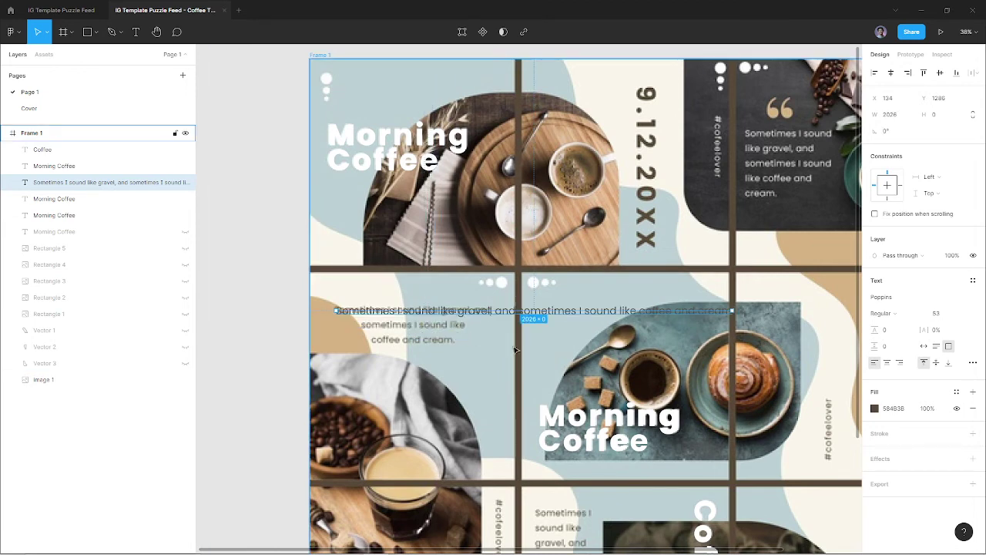
key("Escape")
Edit the caption text so it breaks onto a new line after 'gravel, and'.
left_click(446, 312)
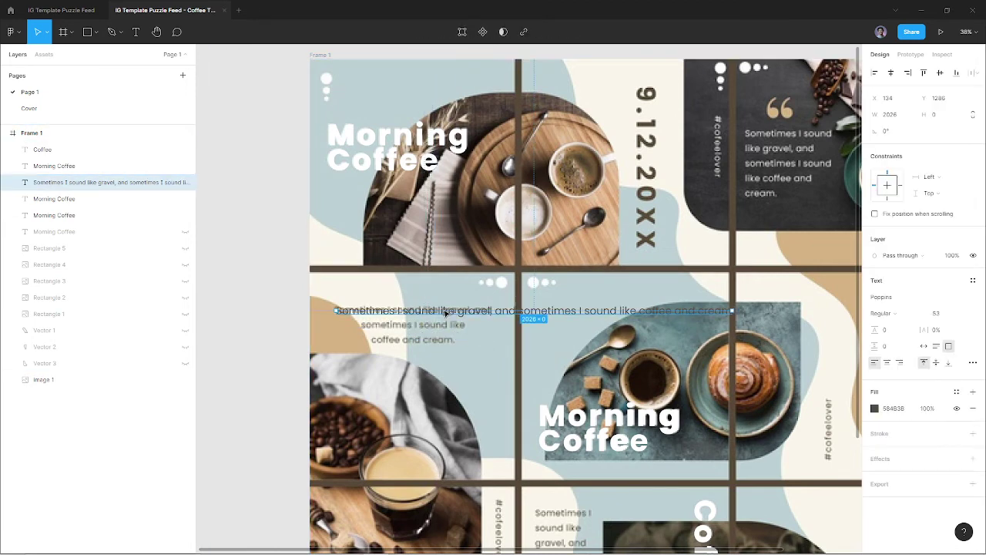
key("Return")
key("Right")
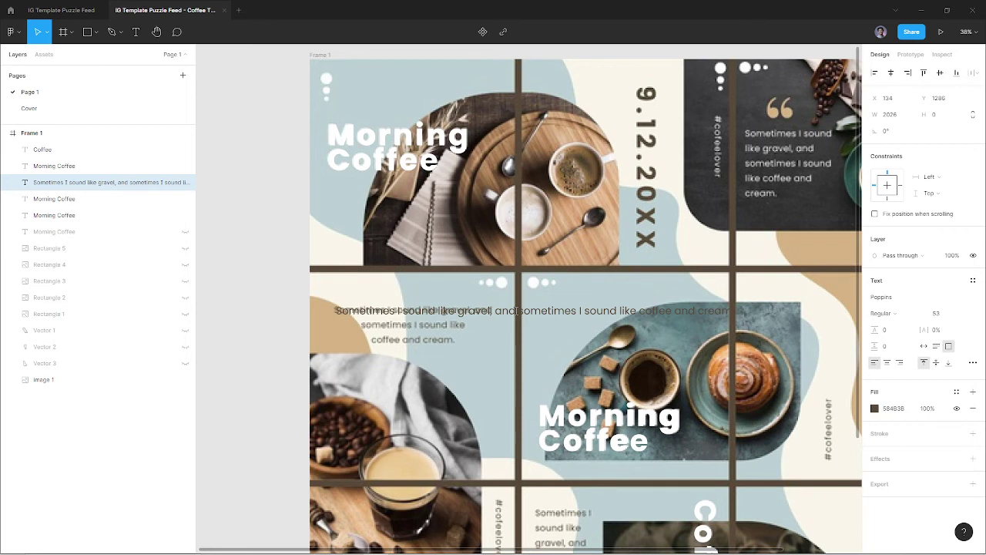
key("BackSpace")
Set the whole two-line caption's line height to 100%, then reselect it.
key("ctrl+a")
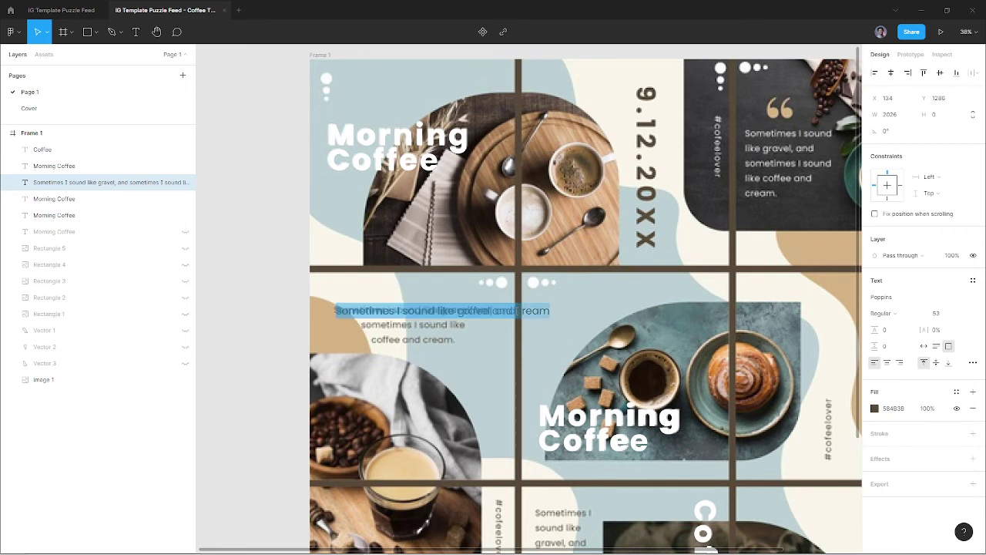
left_click(900, 332)
left_click_drag(878, 331, 879, 329)
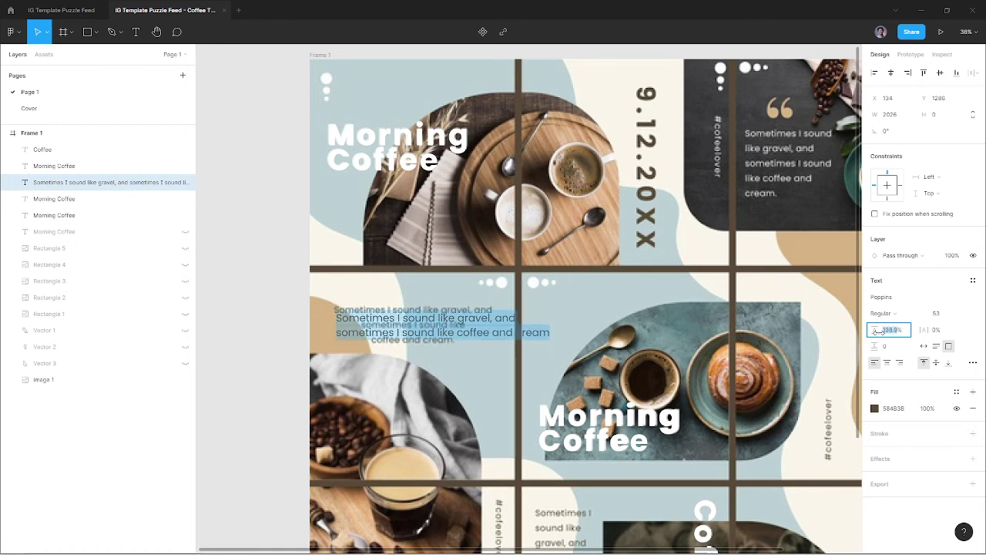
left_click_drag(878, 330, 879, 331)
type("100")
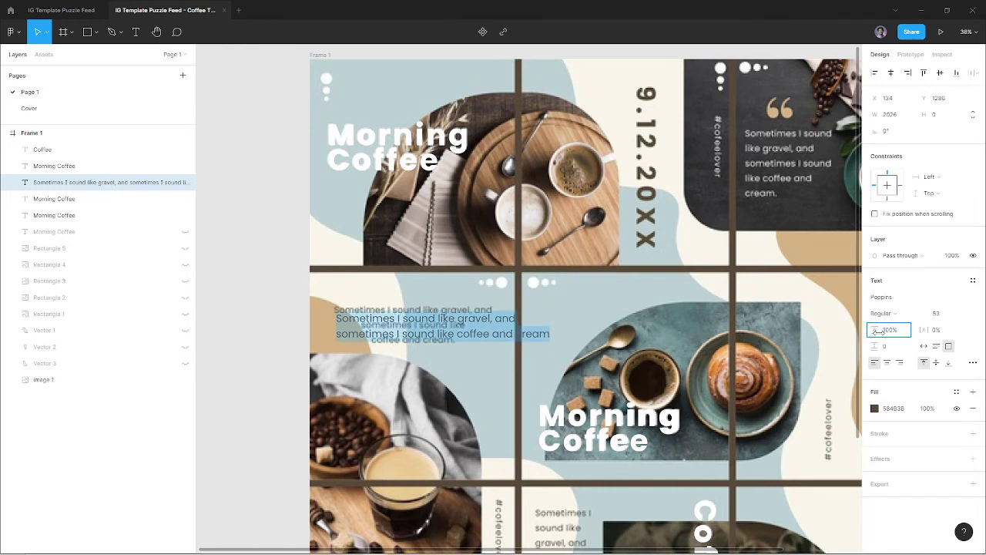
left_click_drag(880, 330, 880, 330)
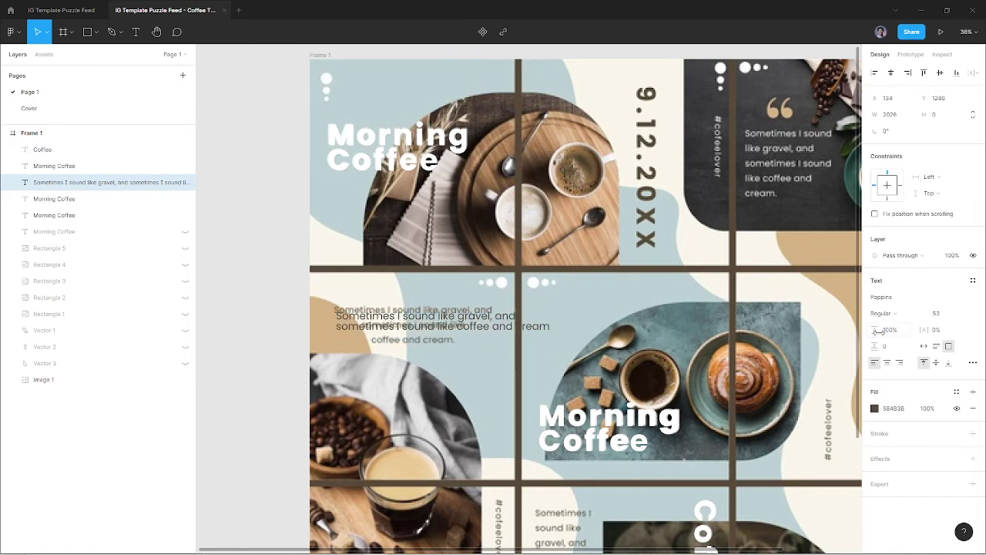
left_click(248, 318)
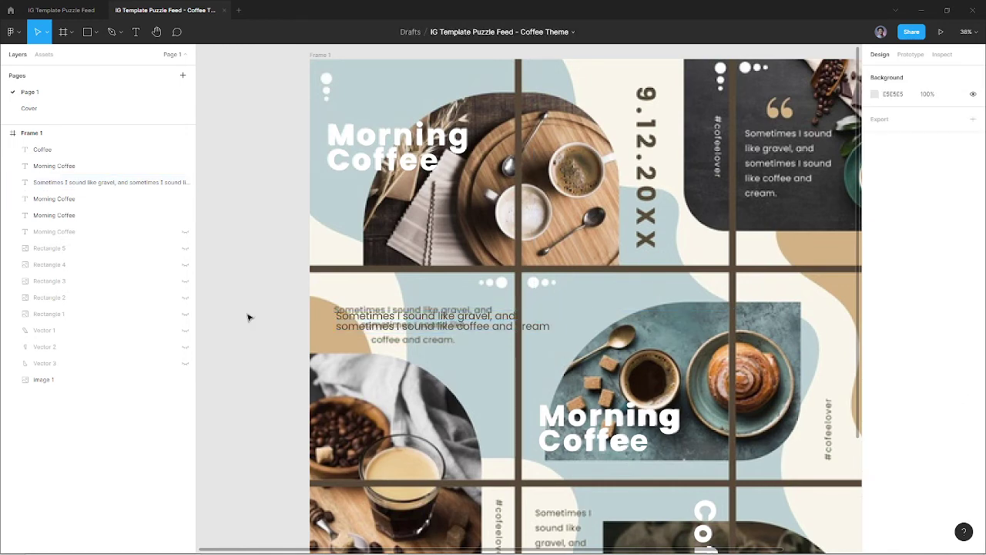
left_click(400, 327)
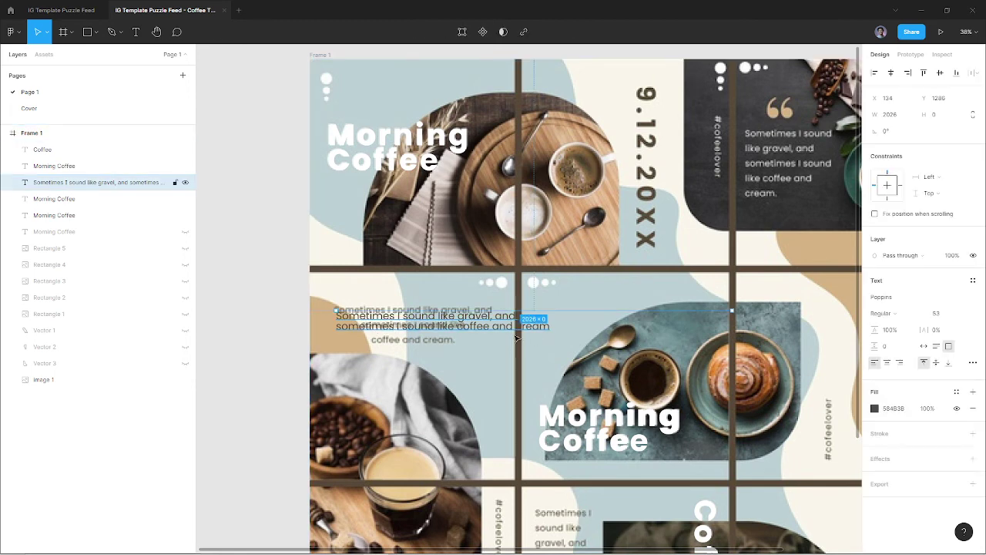
Set the caption to Auto height, shift it in the tile, and rejoin its lines into one sentence.
left_click(925, 346)
left_click(935, 346)
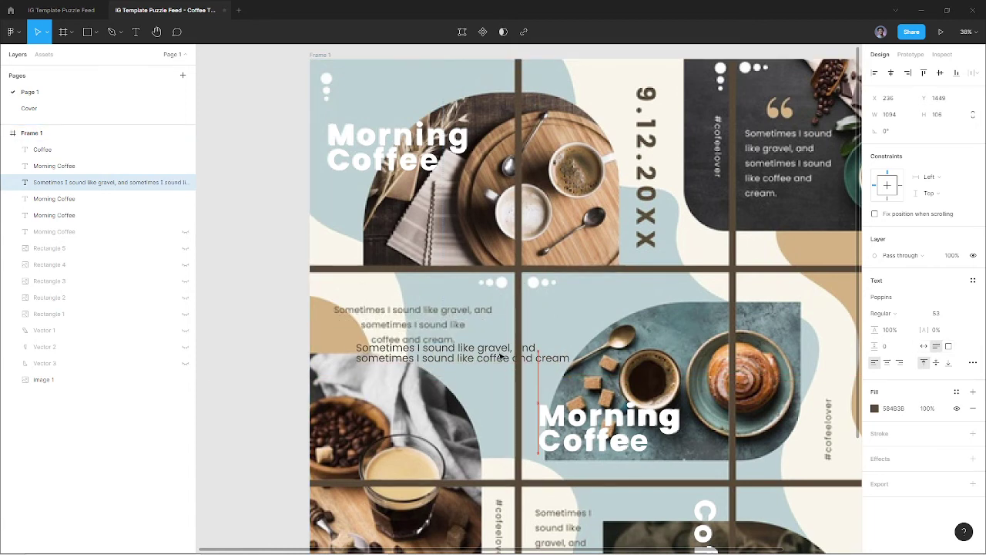
left_click_drag(479, 327, 499, 359)
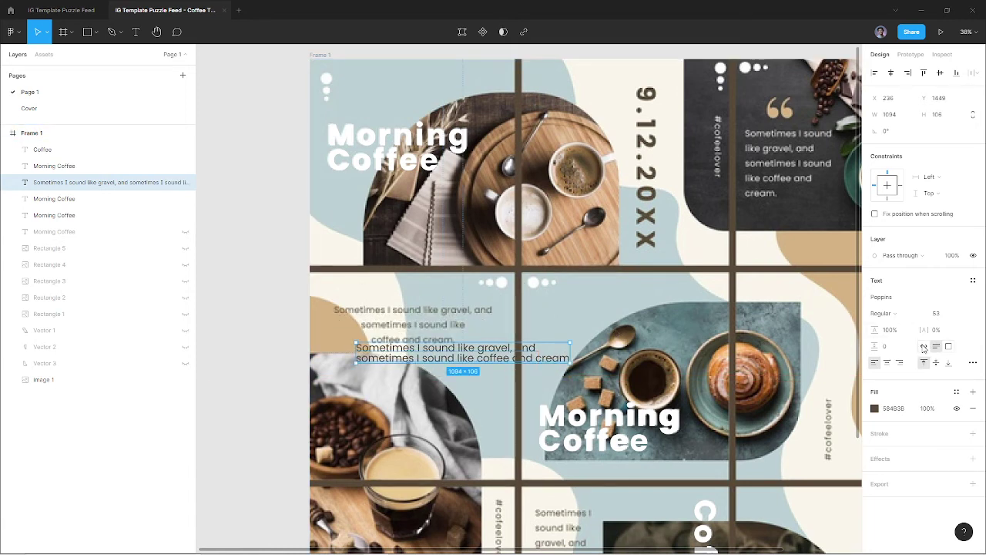
key("Return")
left_click(538, 348)
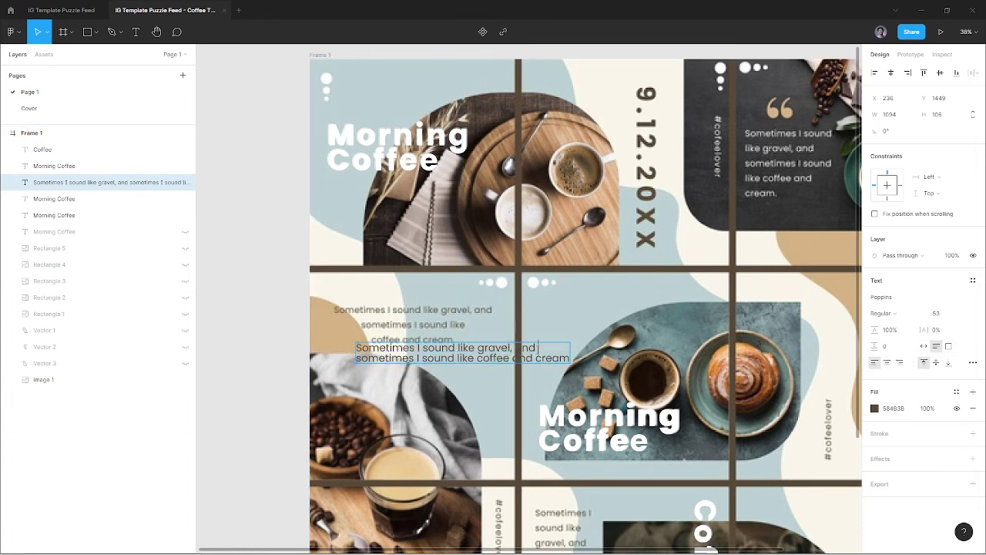
key("Delete")
key("Delete")
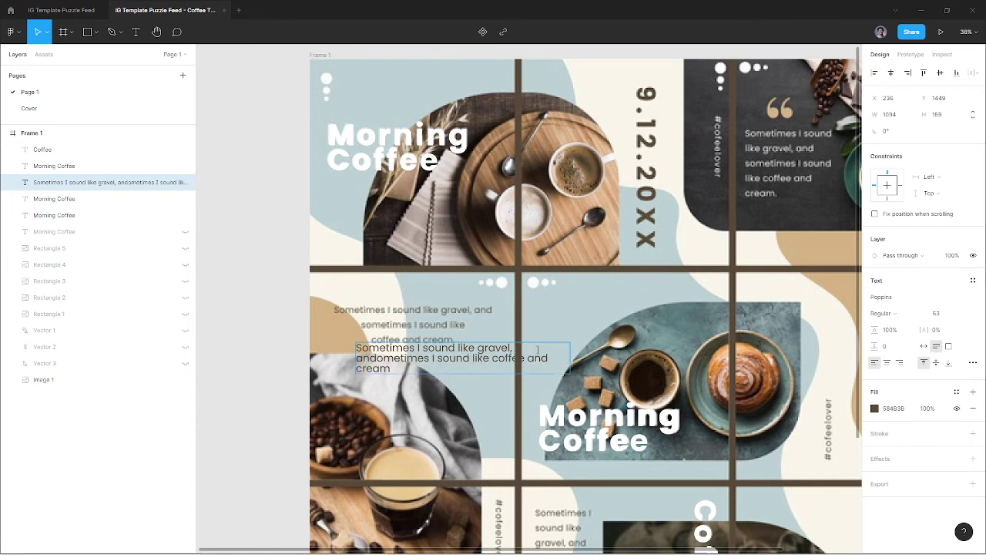
type("s")
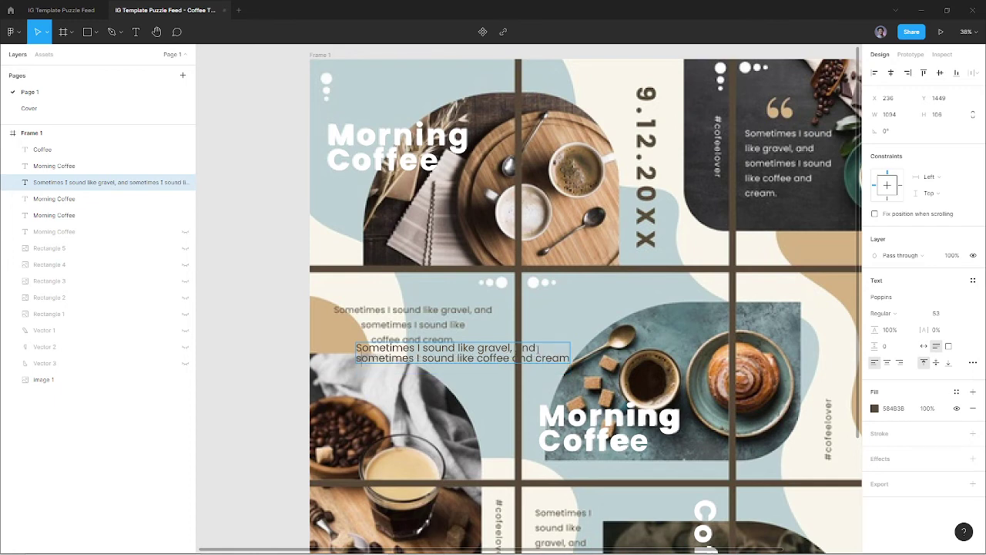
Rewrap the caption as a Fixed size box 979 px wide and shorten its height.
left_click(924, 347)
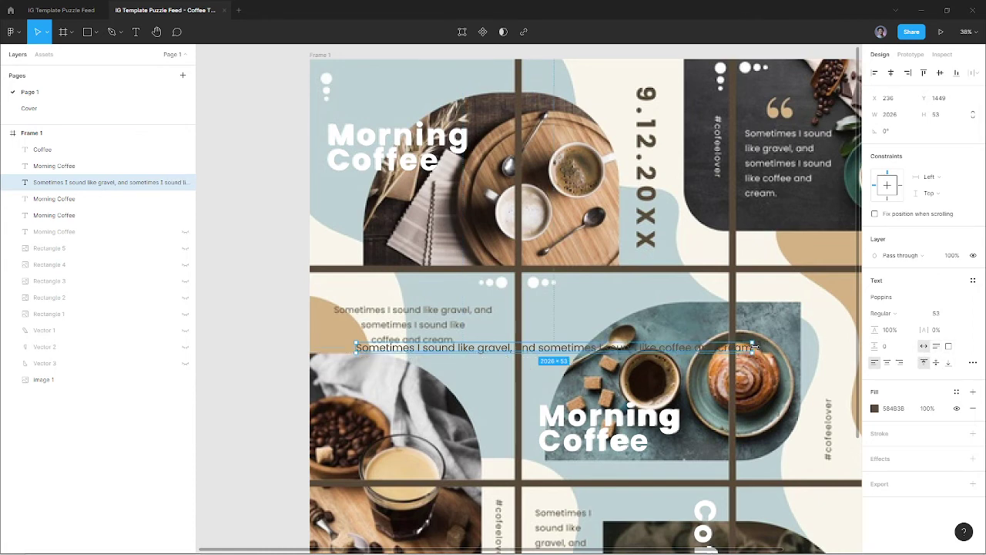
left_click_drag(758, 348, 548, 347)
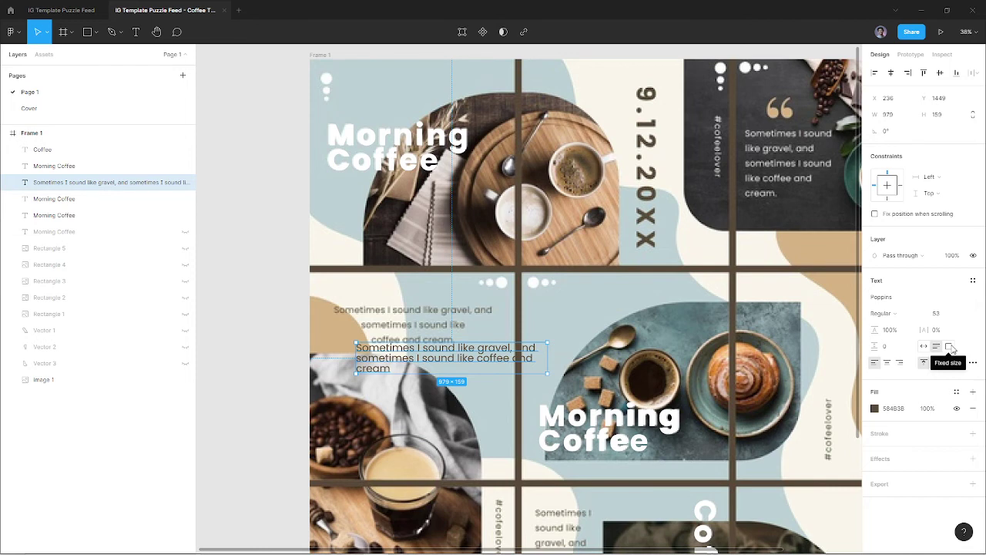
left_click(950, 347)
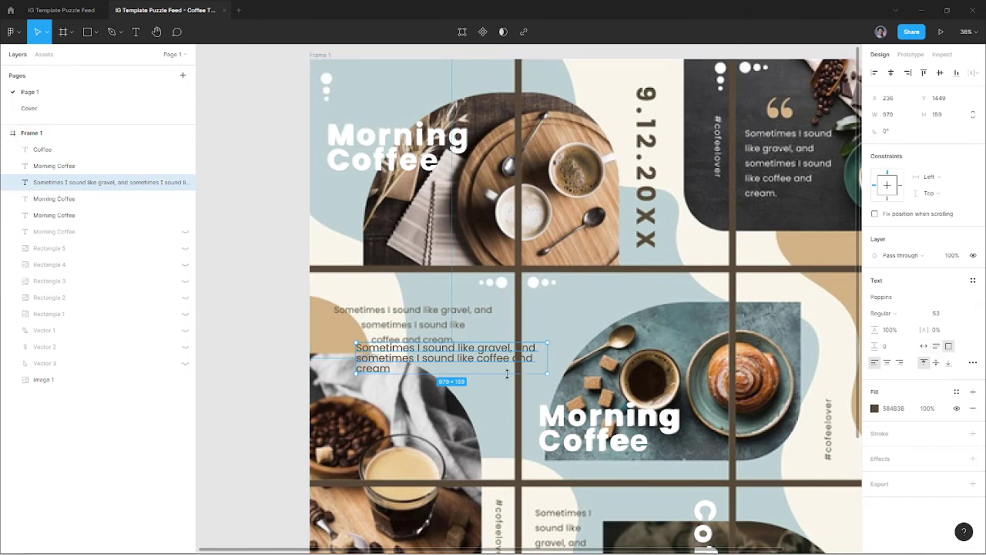
mouse_move(505, 373)
left_mouse_down()
mouse_move(464, 346)
mouse_move(446, 309)
left_mouse_up()
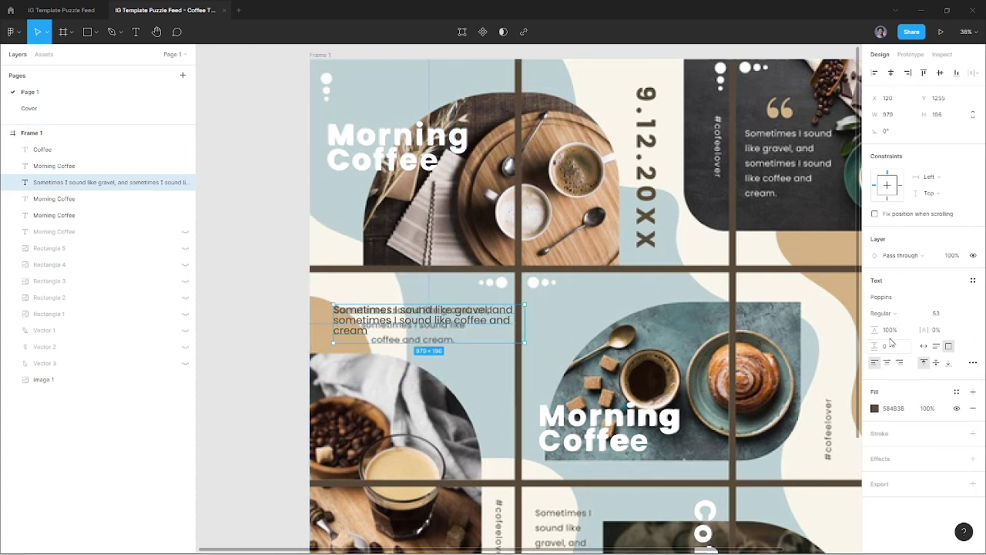
Set the gravel quote to font size 47 with 142% line height.
left_click(941, 314)
type("48")
key("Return")
key("Down")
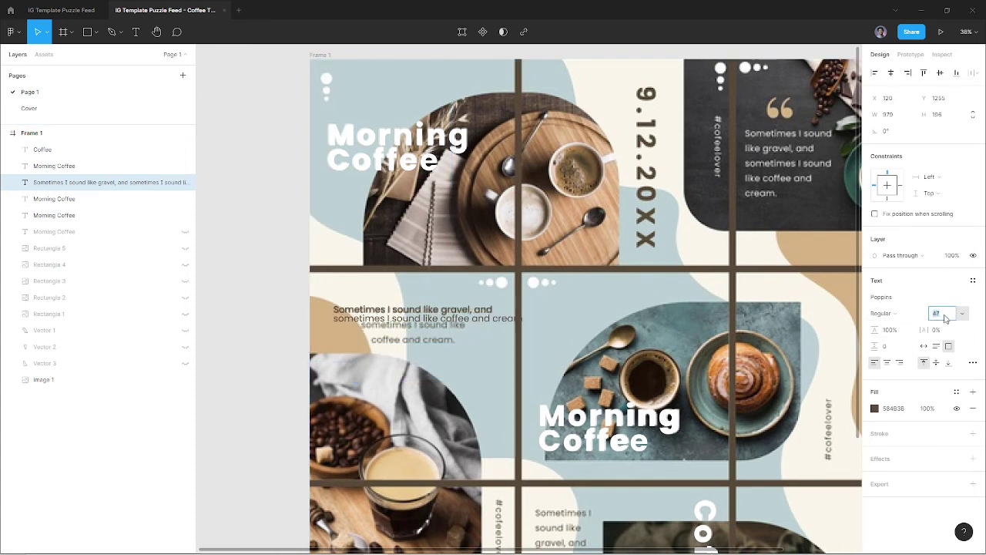
left_click(897, 335)
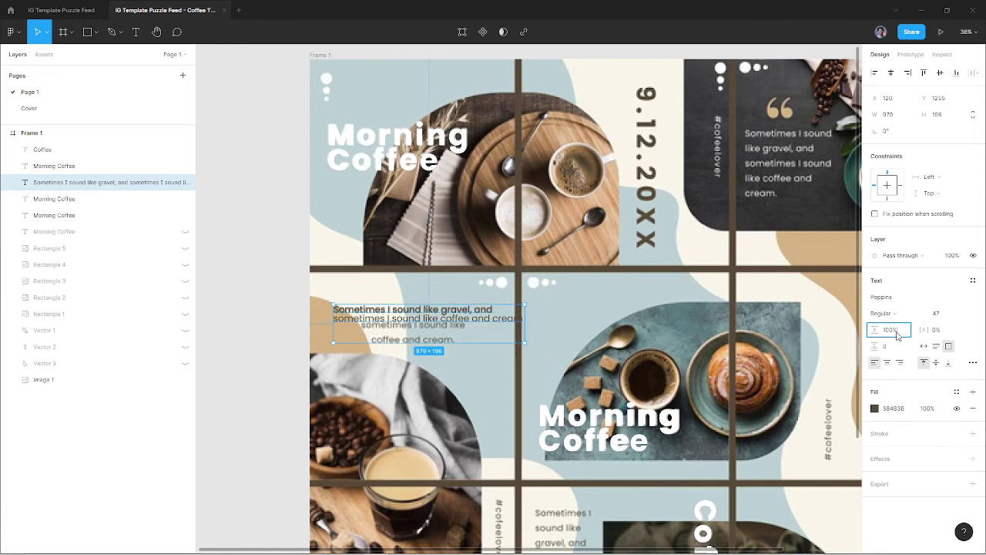
key("Up")
key("shift+Up")
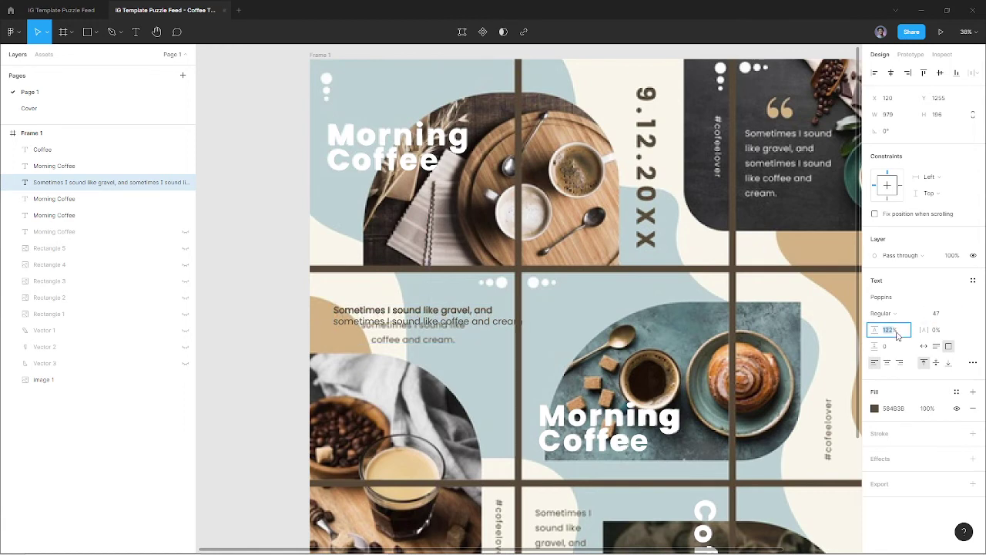
key("shift+Up")
key("shift+Up")
key("shift+Up")
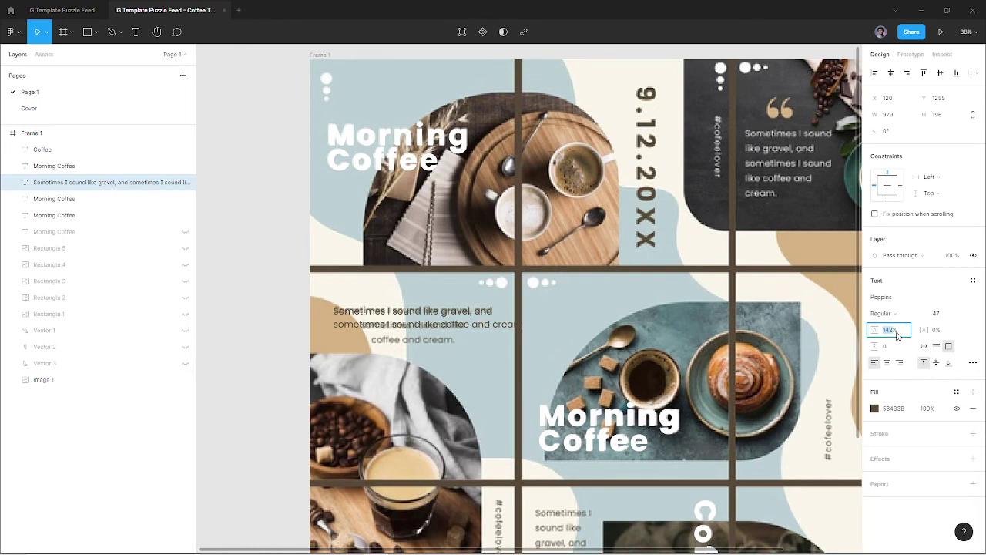
left_click(514, 324)
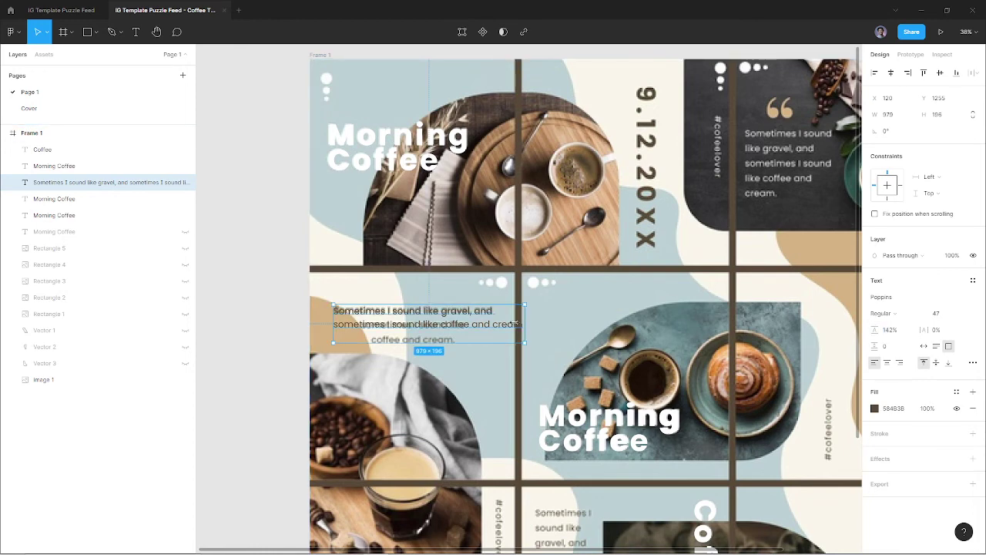
Narrow the quote to 827 wide, centre-align it, and copy it onto the top-right tile.
left_click_drag(515, 324, 496, 319)
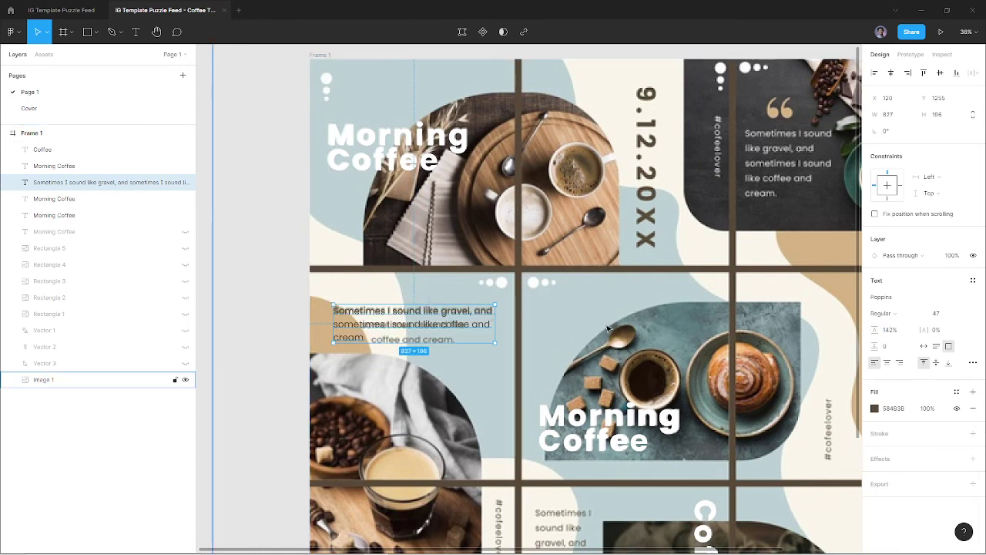
key("ctrl+a")
left_click(407, 323)
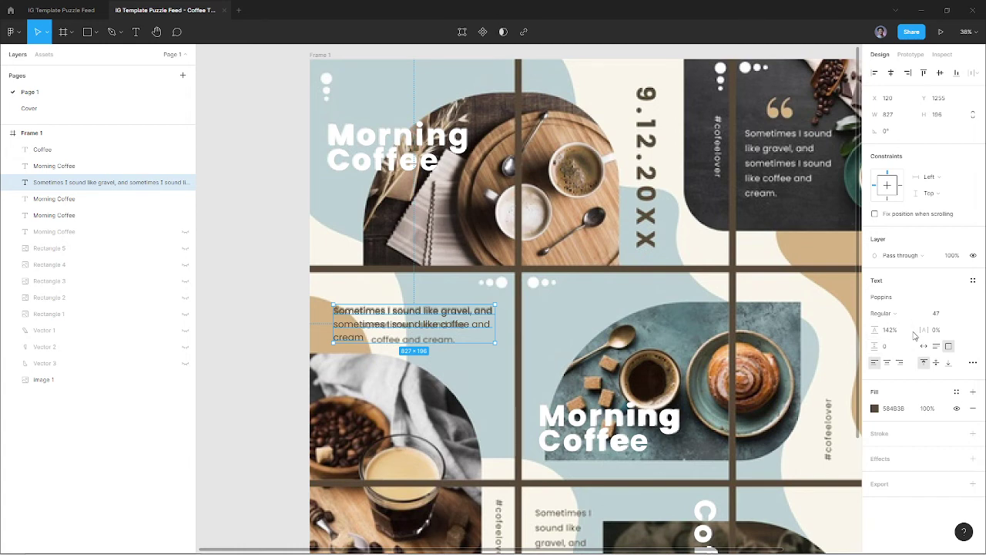
left_click(888, 363)
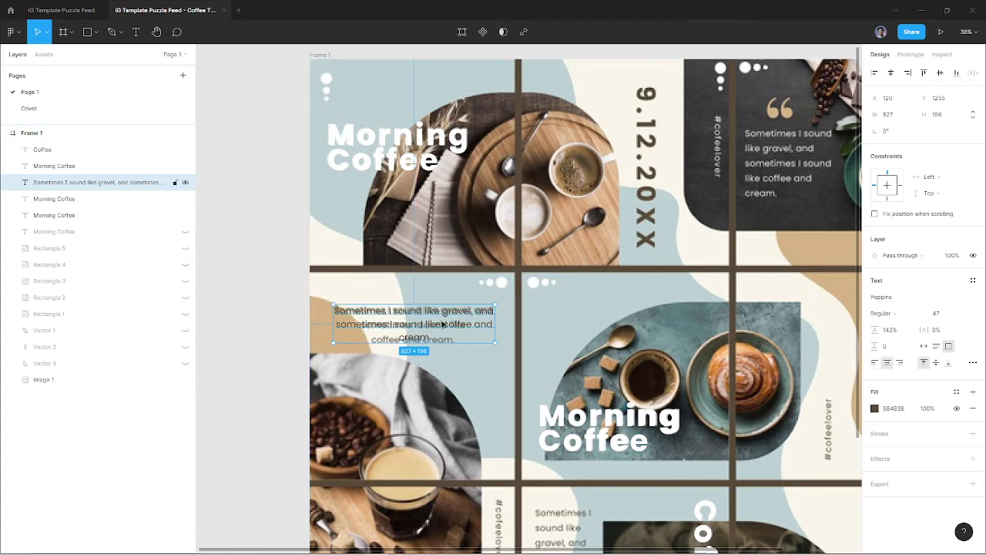
scroll(443, 325, "right", 5)
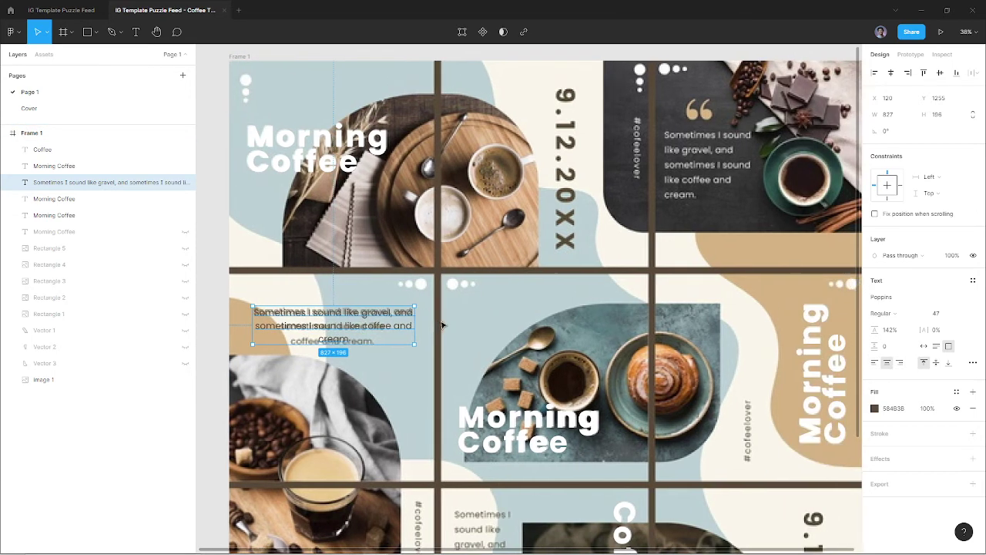
scroll(411, 333, "up", 2)
mouse_move(340, 353)
left_mouse_down()
mouse_move(751, 203)
mouse_move(726, 204)
left_mouse_up()
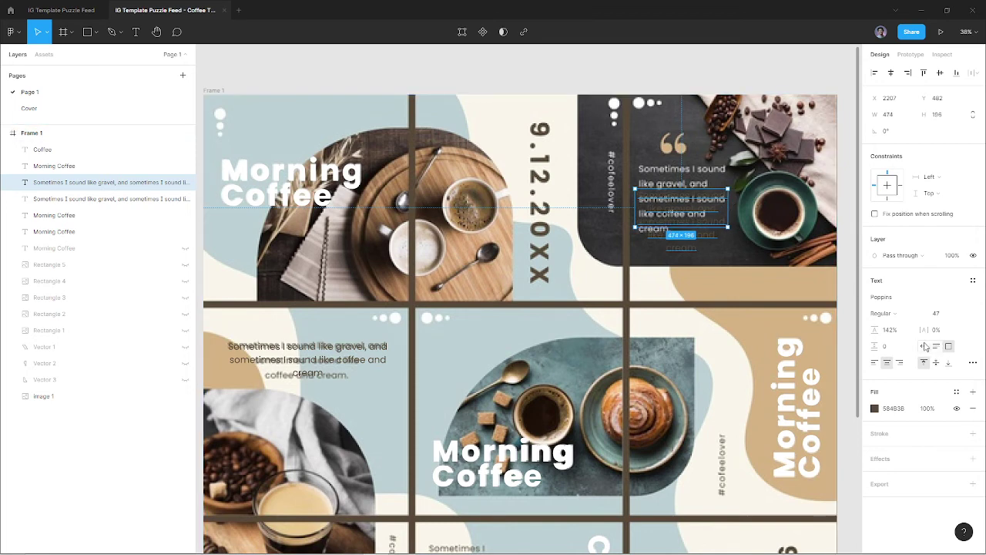
Left-align the top-right quote copy, colour it cream, and place it on the dark card.
left_click(874, 361)
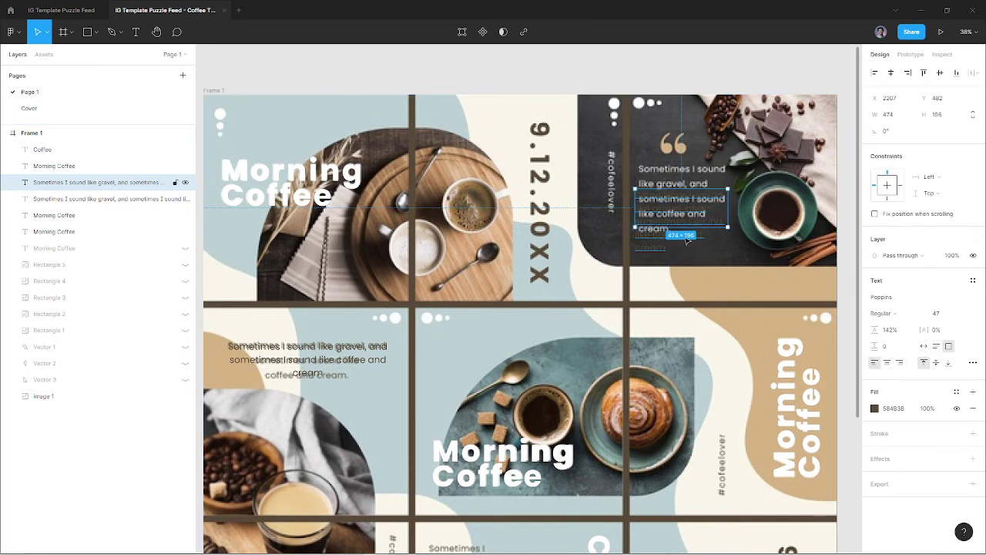
key("i")
left_click(654, 285)
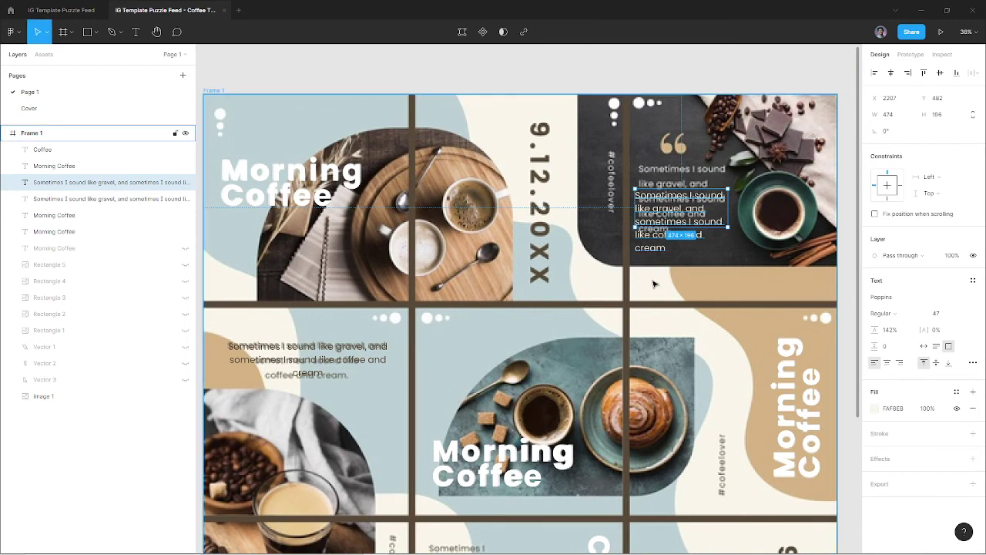
left_click_drag(678, 202, 675, 185)
scroll(646, 270, "down", 5)
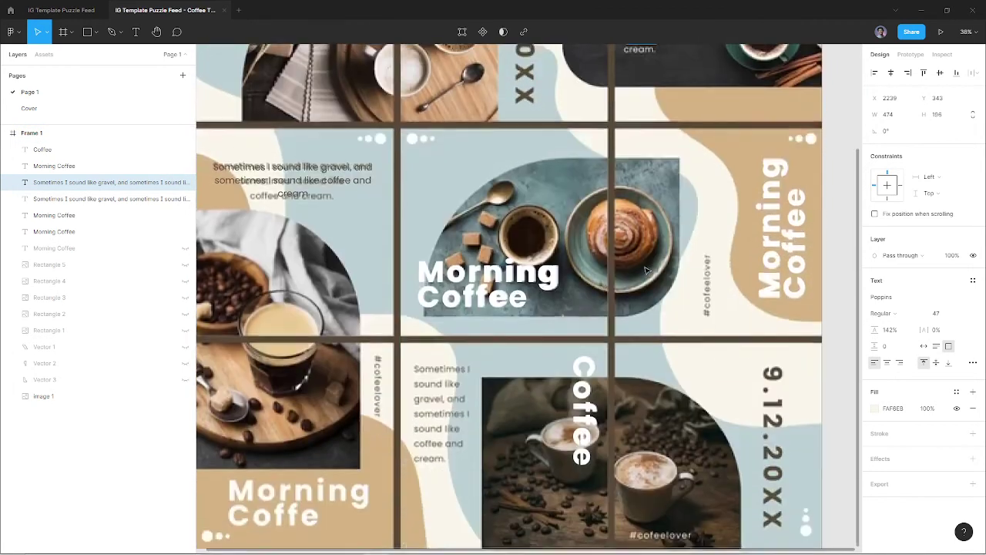
scroll(646, 270, "up", 3)
scroll(395, 243, "down", 2)
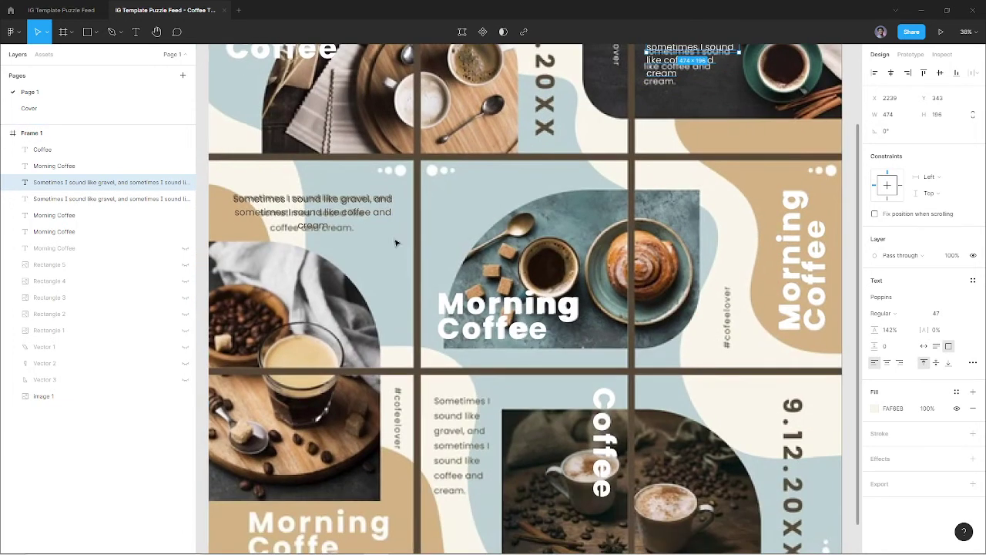
Copy the quote onto the lower-middle tile, left-aligned and resized to 361×531.
left_click(320, 222)
mouse_move(320, 221)
left_mouse_down()
mouse_move(514, 417)
mouse_move(504, 416)
left_mouse_up()
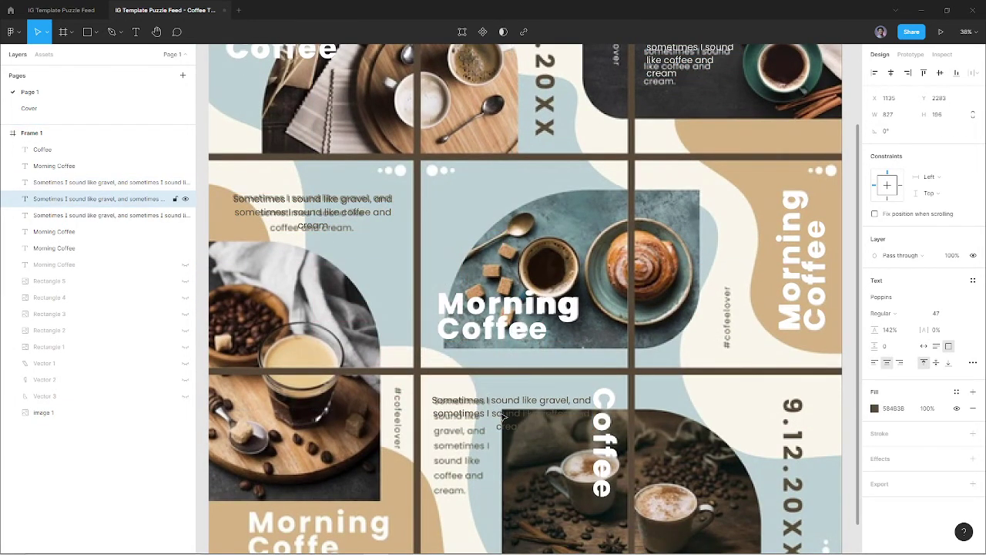
left_click(875, 363)
left_click_drag(592, 429, 502, 500)
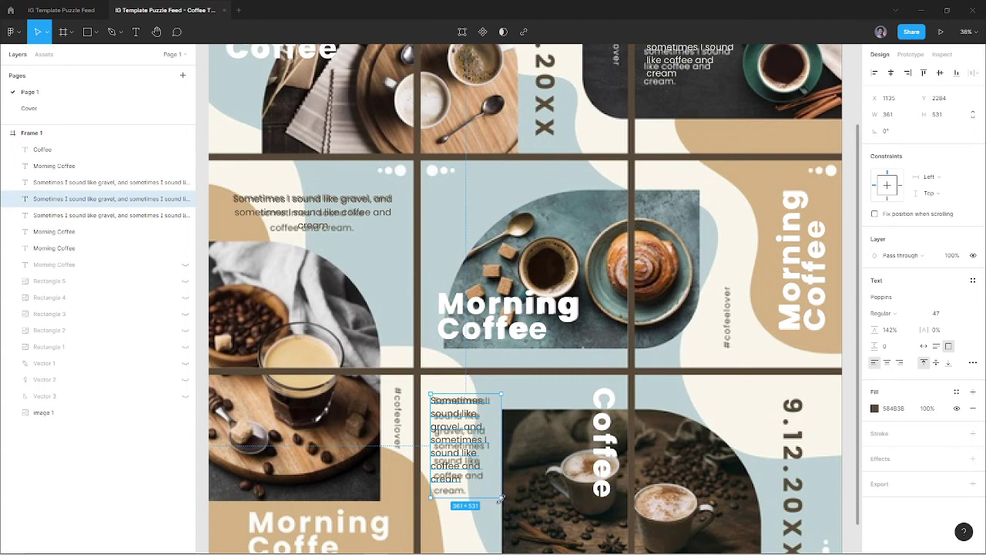
double_click(503, 499)
key("Escape")
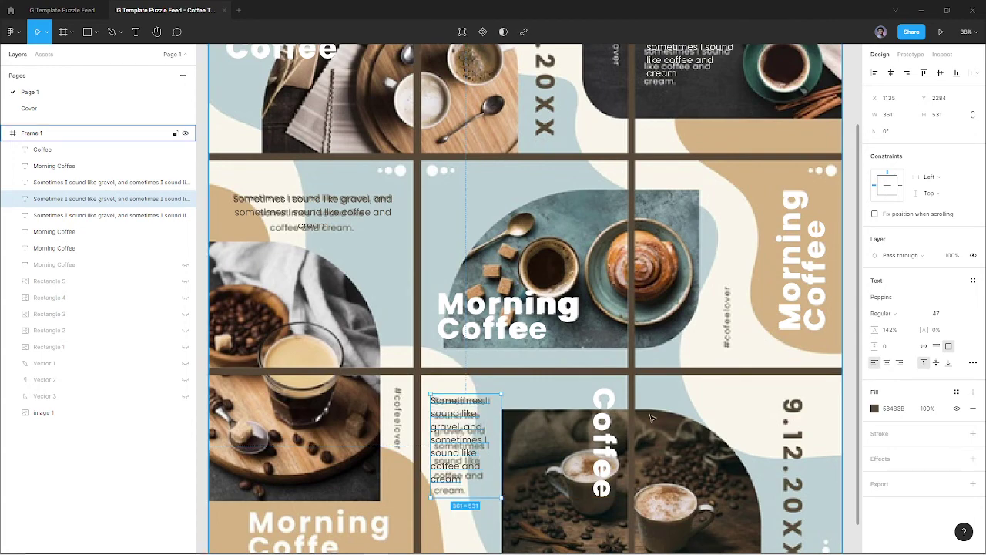
scroll(651, 418, "down", 2)
scroll(651, 419, "down", 1)
scroll(651, 418, "up", 2)
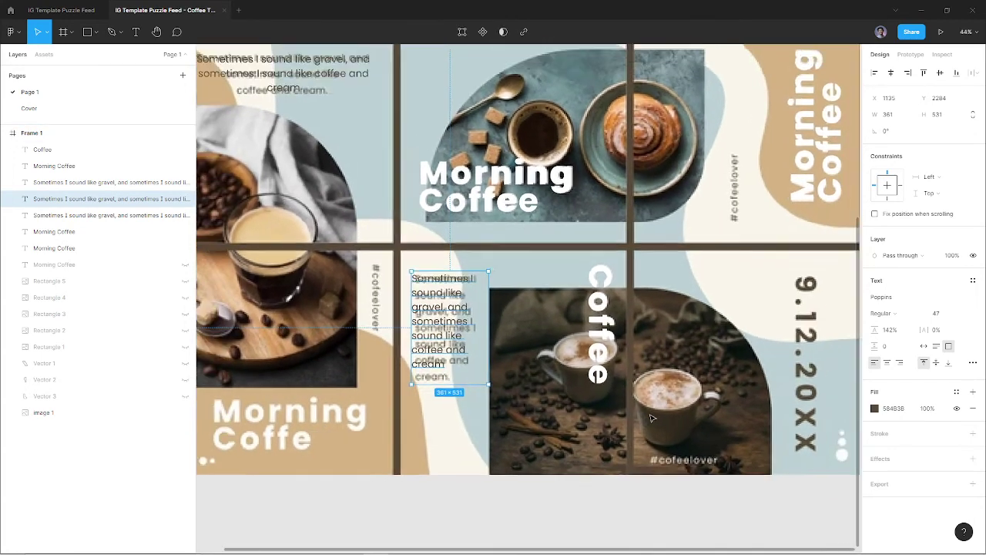
scroll(651, 418, "down", 2, "ctrl")
scroll(651, 419, "up", 1)
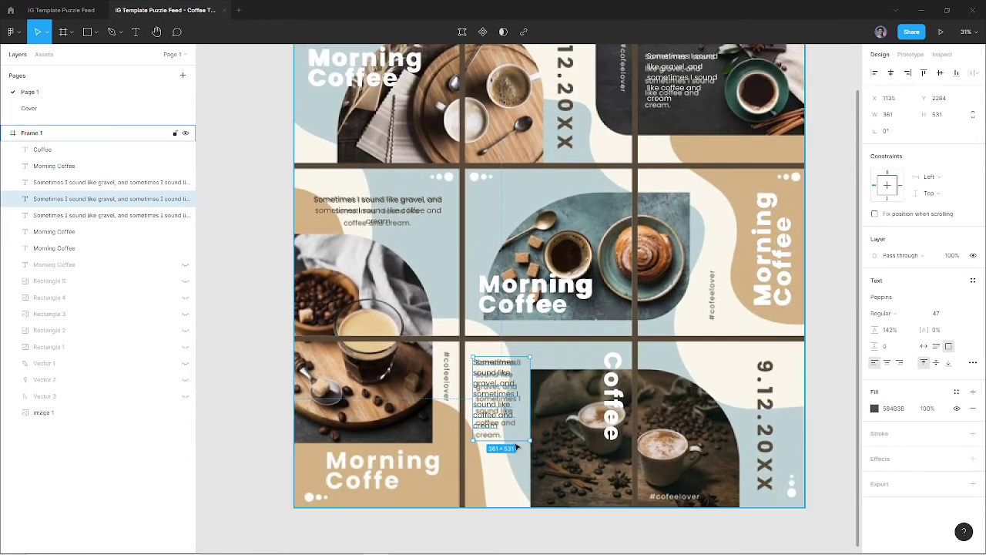
scroll(502, 269, "up", 4)
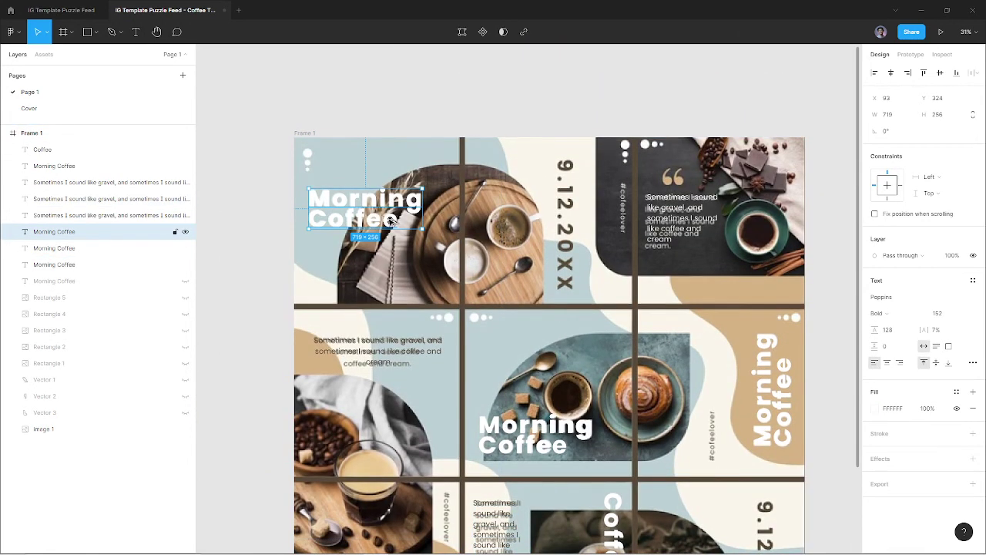
Duplicate the Morning Coffee heading, retype it as 9.12.2021, and rotate it -90° to run vertically.
left_click_drag(391, 221, 560, 229)
double_click(560, 229)
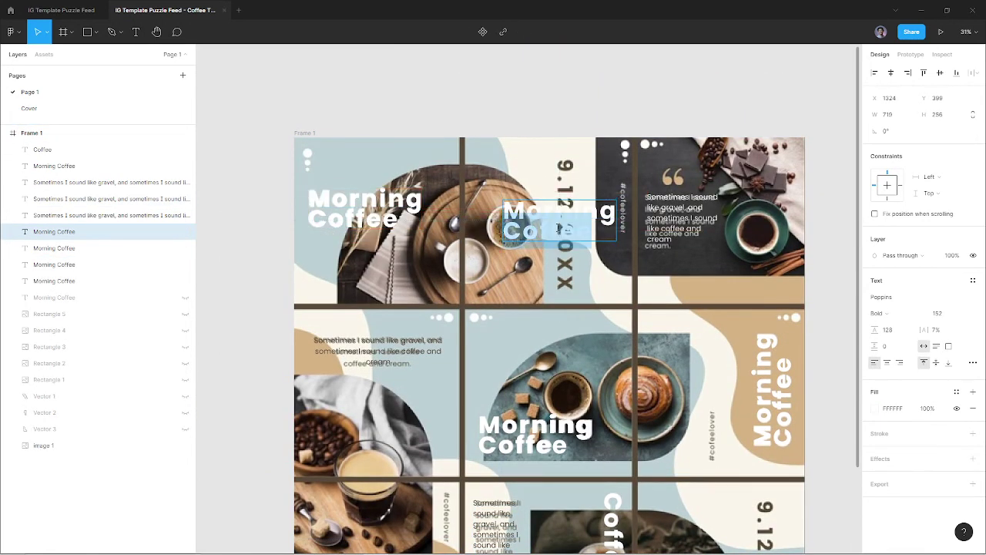
type("9")
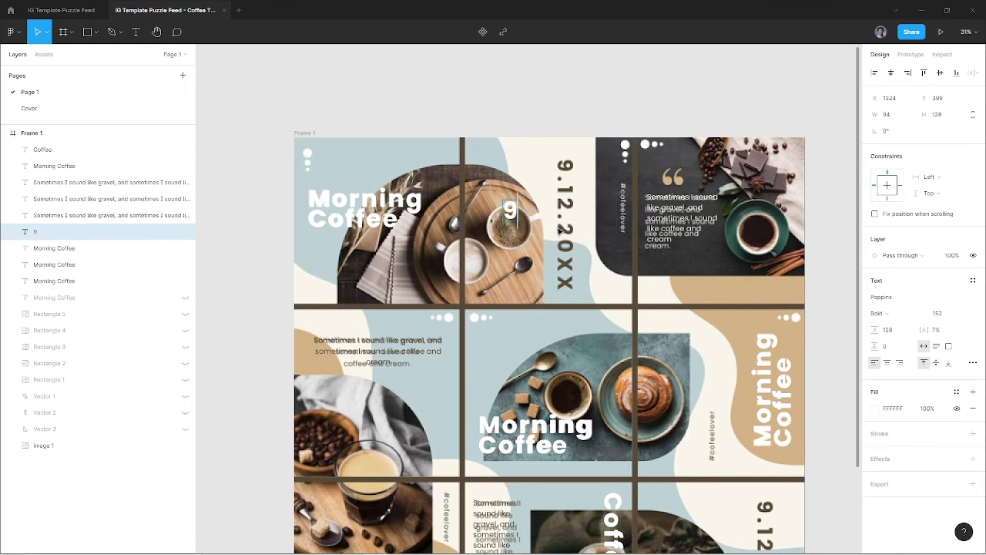
type(".12.20")
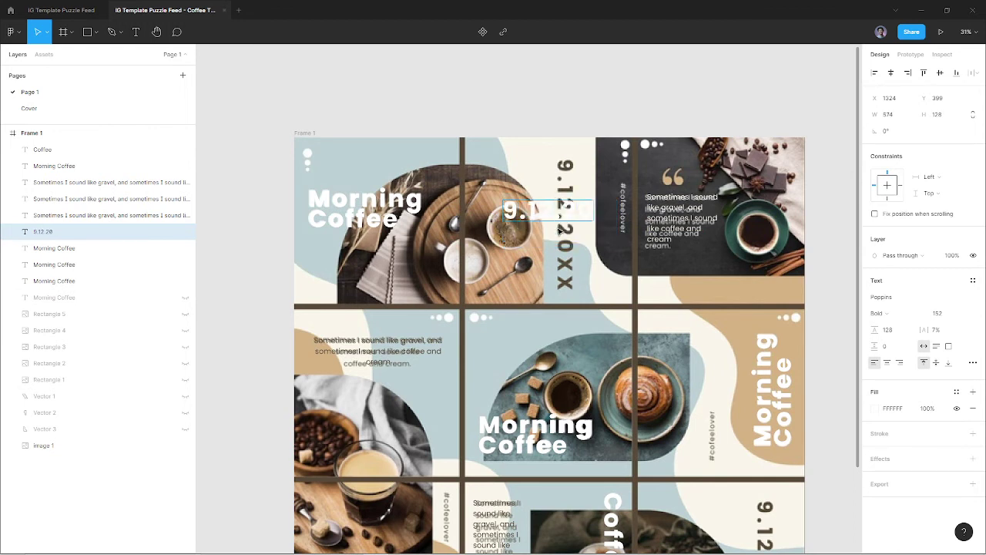
type("21")
key("Escape")
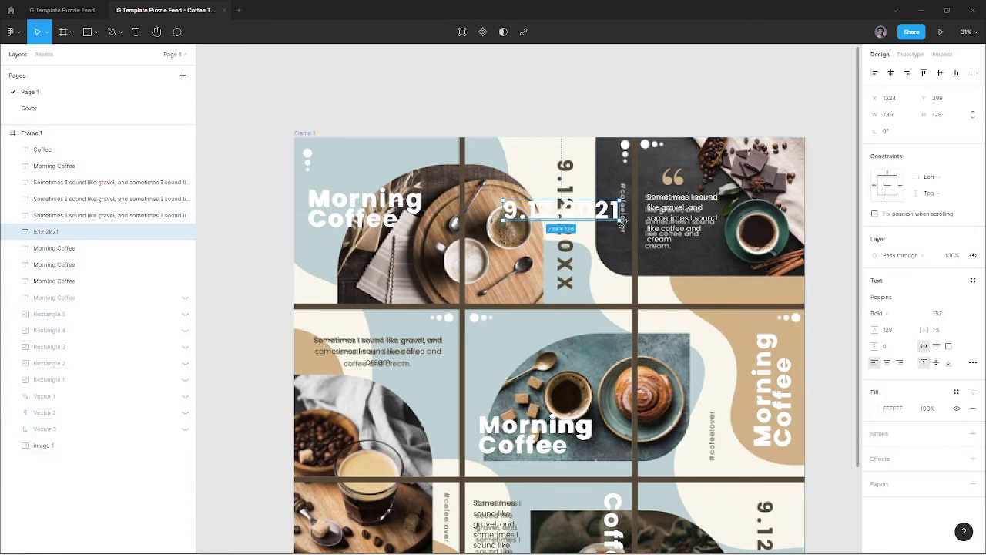
mouse_move(622, 221)
left_mouse_down()
mouse_move(560, 260)
mouse_move(567, 274)
left_mouse_up()
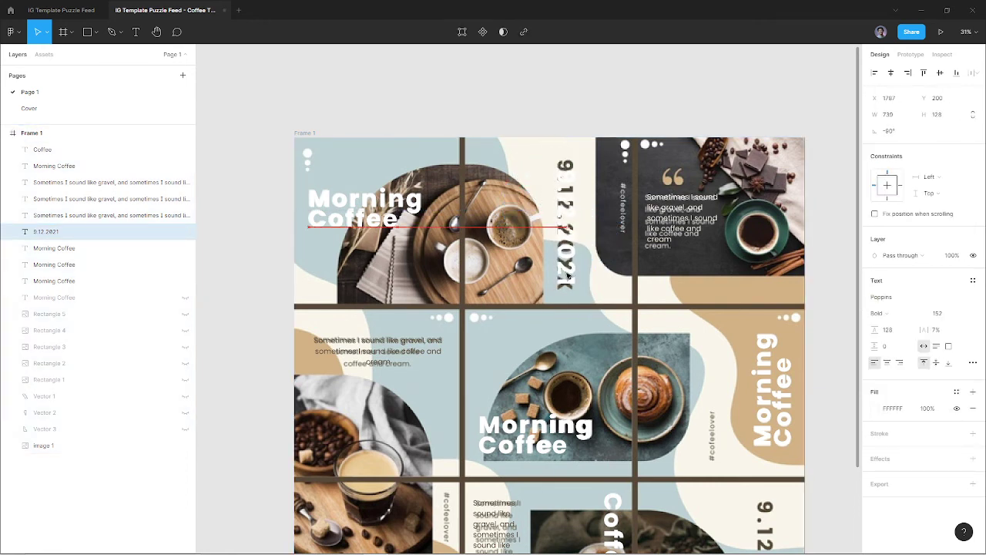
Colour the date dark brown #544937 and copy it to the lower-right tile.
key("i")
scroll(728, 445, "down", 2)
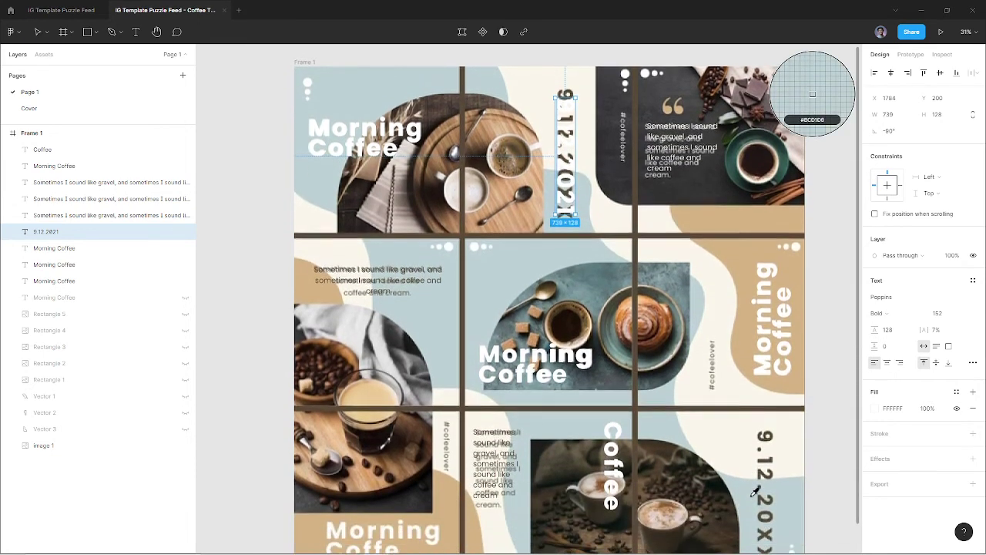
left_click(771, 434)
left_click_drag(566, 154, 768, 487)
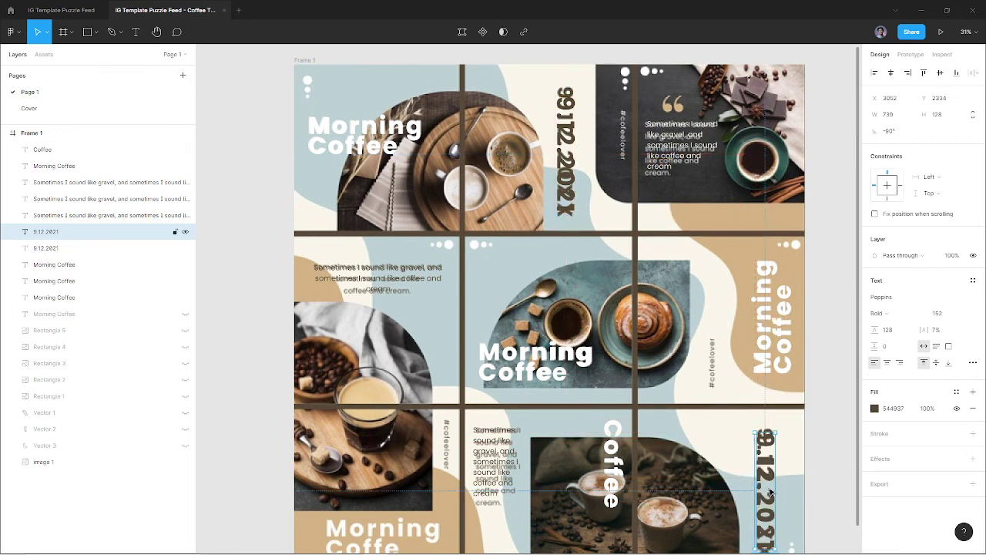
scroll(767, 487, "down", 2)
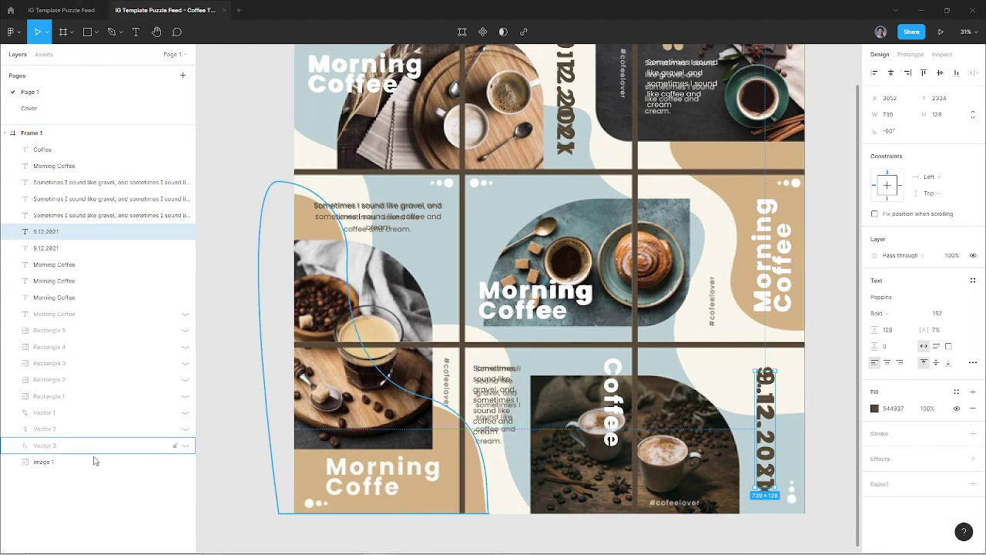
mouse_move(108, 461)
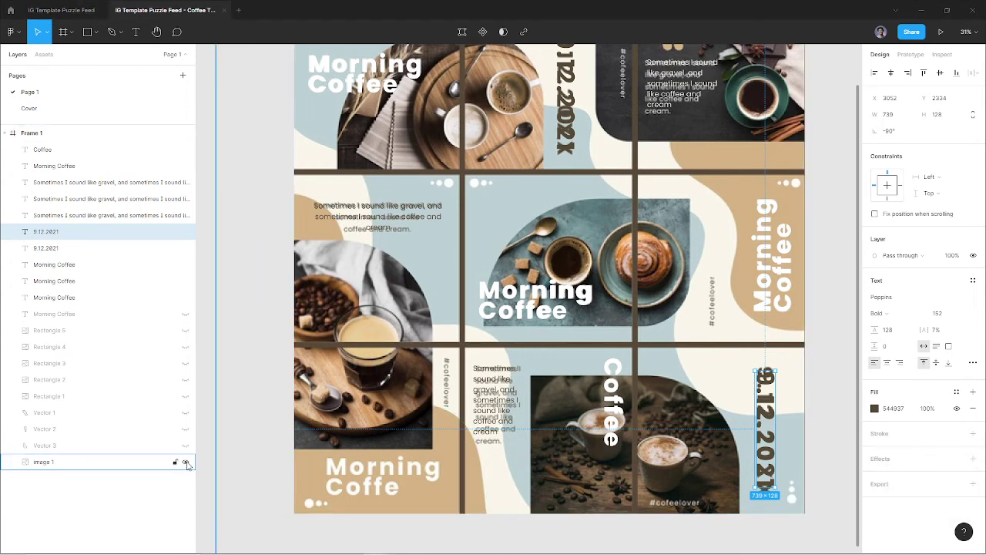
Hide image 1 and show Vectors 1–3, the coffee photo rectangles, and the Morning Coffee text.
left_click(186, 463)
left_click(185, 445)
left_click(186, 429)
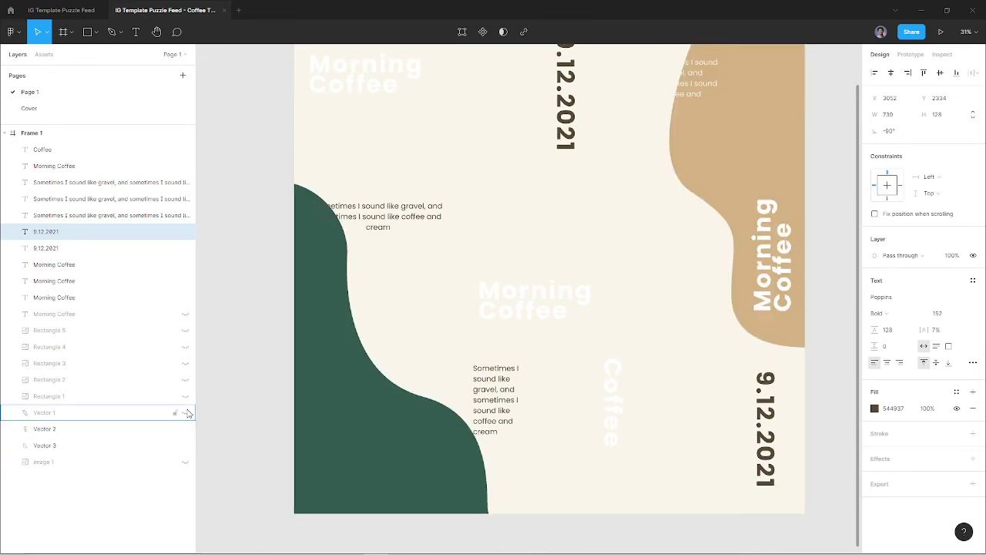
left_click(186, 413)
left_click(186, 396)
left_click(185, 380)
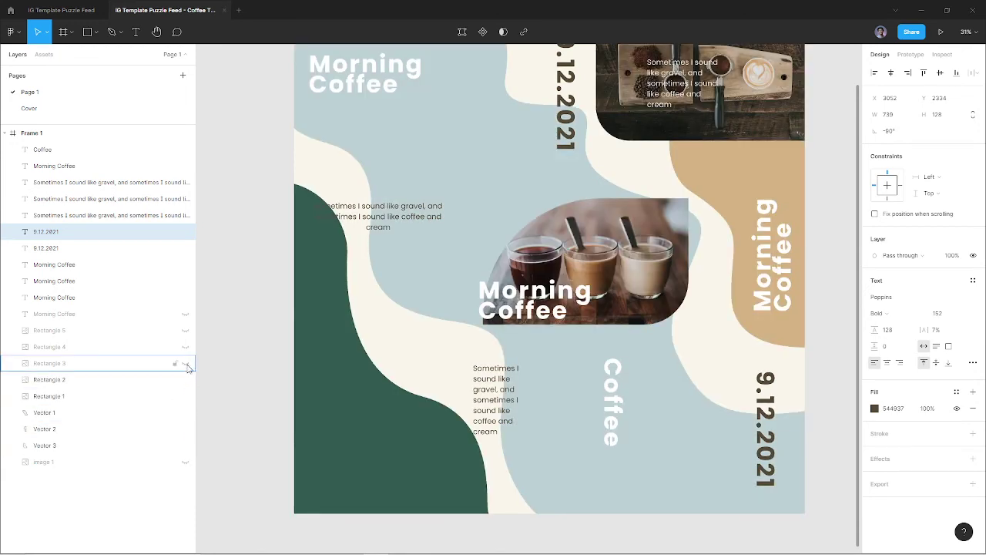
left_click(186, 363)
left_click(186, 347)
left_click(186, 330)
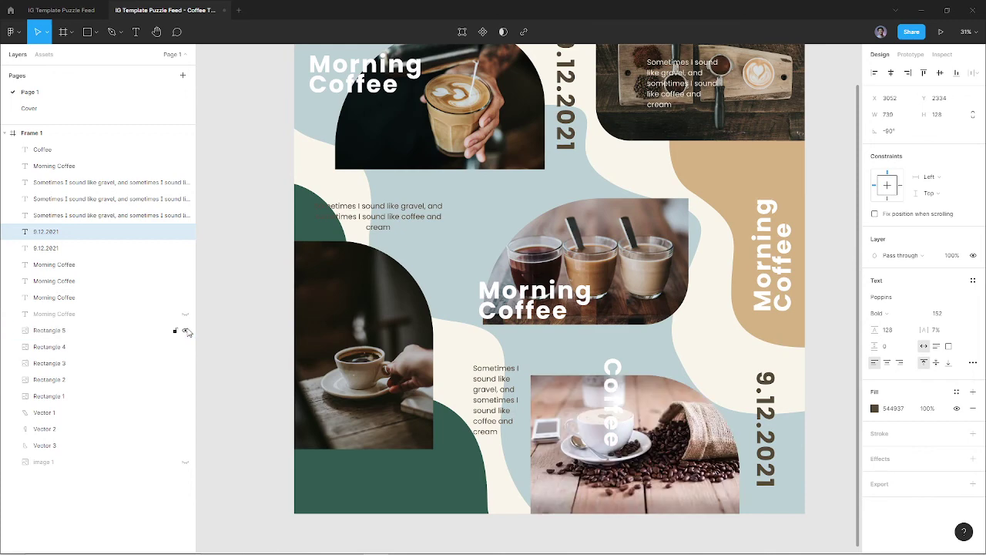
left_click(185, 314)
scroll(326, 337, "up", 2)
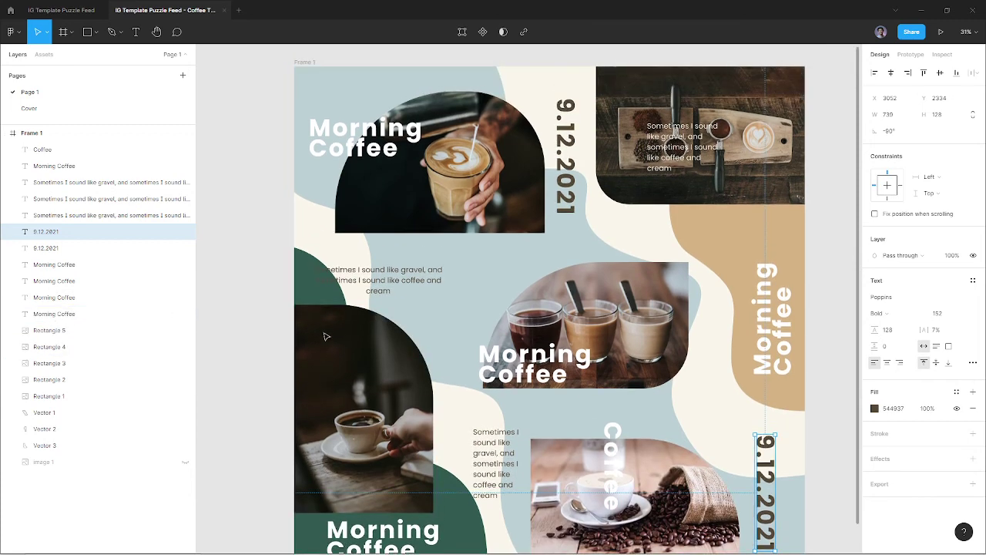
left_click(237, 370)
scroll(237, 370, "down", 1)
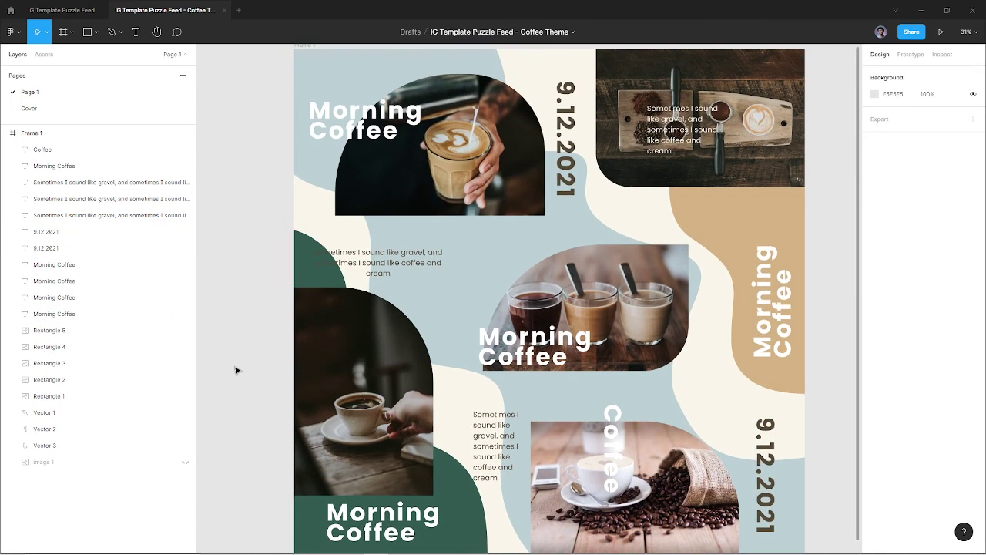
mouse_move(101, 462)
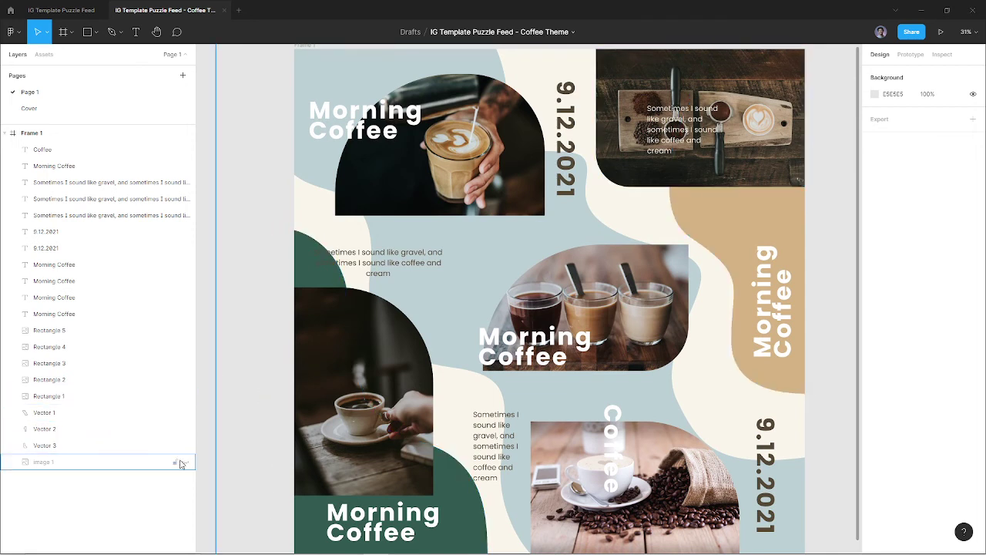
Briefly show image 1 to compare the quote, photo and curved shape, then hide it again.
left_click(185, 463)
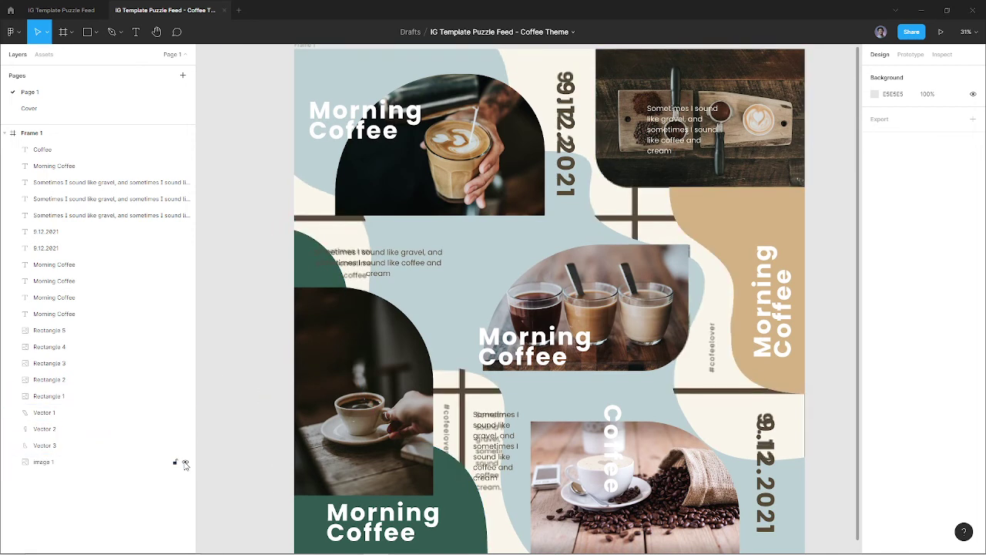
left_click(674, 139)
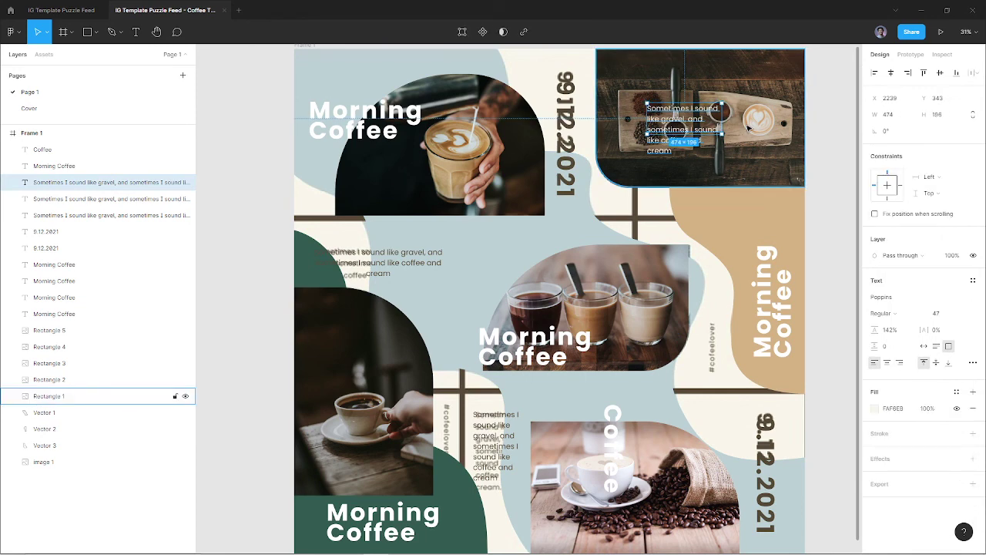
left_click(748, 129, "shift")
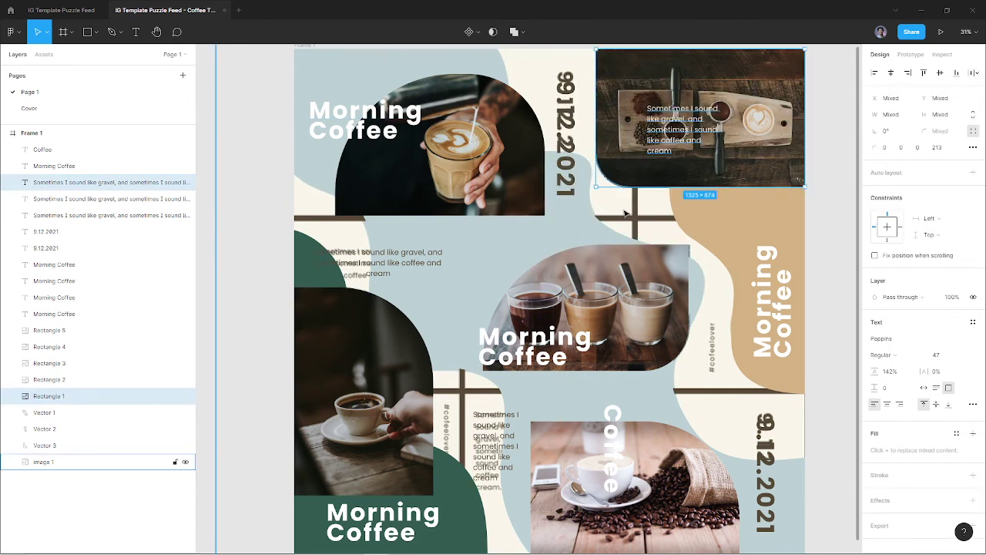
left_click(705, 208, "shift")
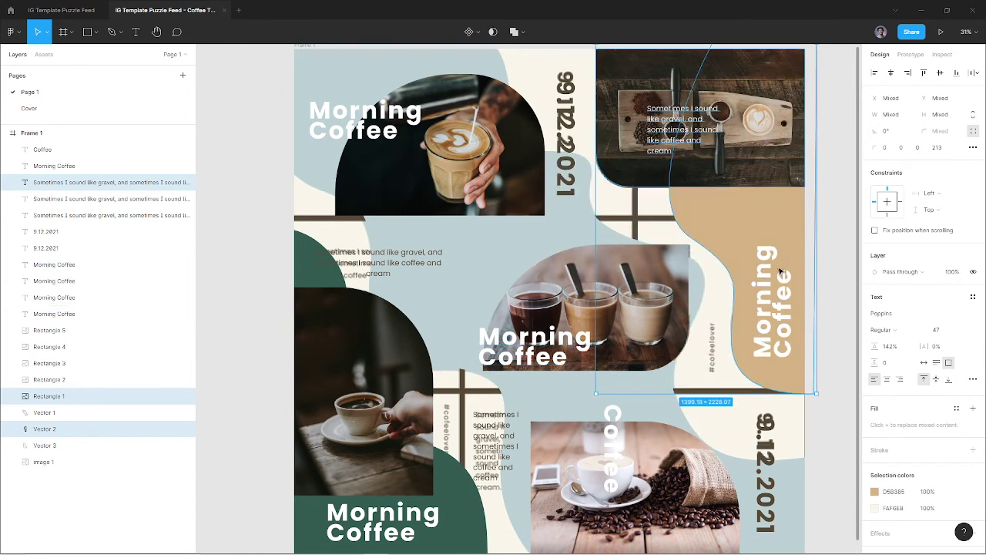
left_click(824, 253)
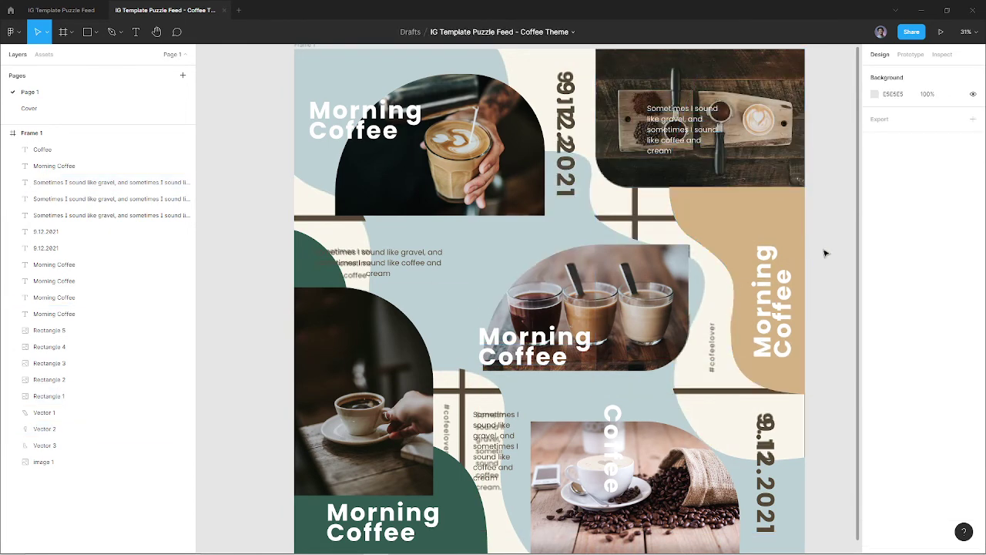
mouse_move(108, 461)
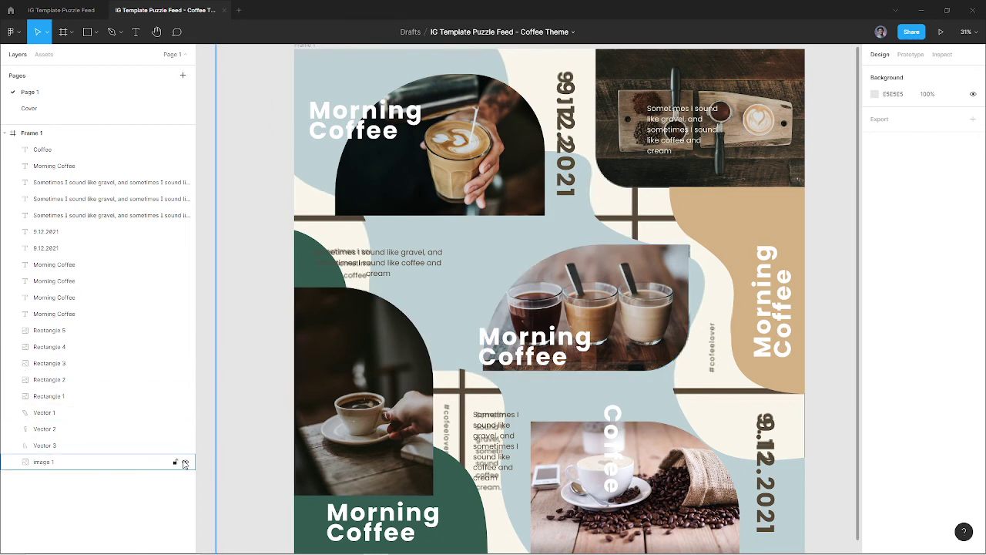
left_click(185, 463)
scroll(453, 374, "down", 2, "ctrl")
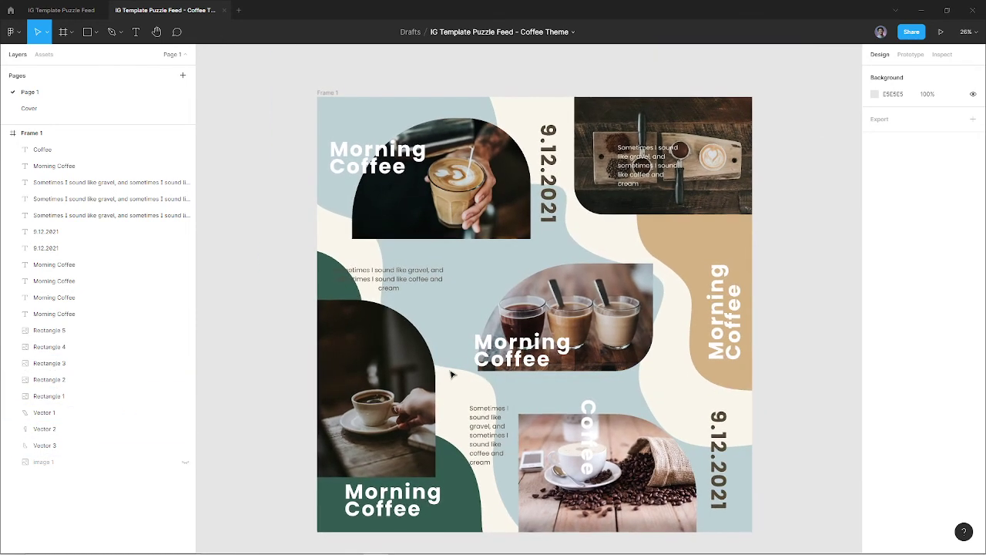
Zoom to fit the whole collage with Shift+1 and select Frame 1.
key("shift+1")
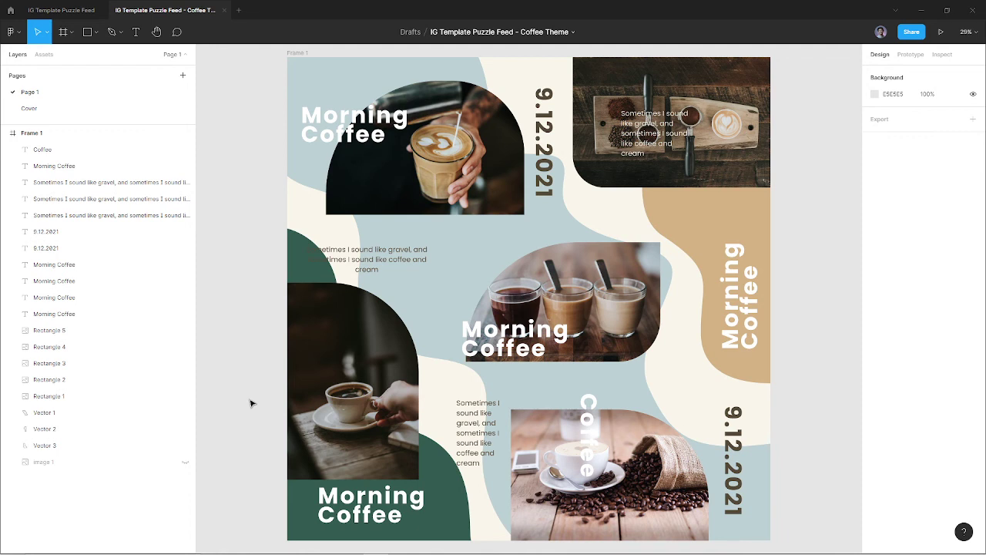
left_click(301, 55)
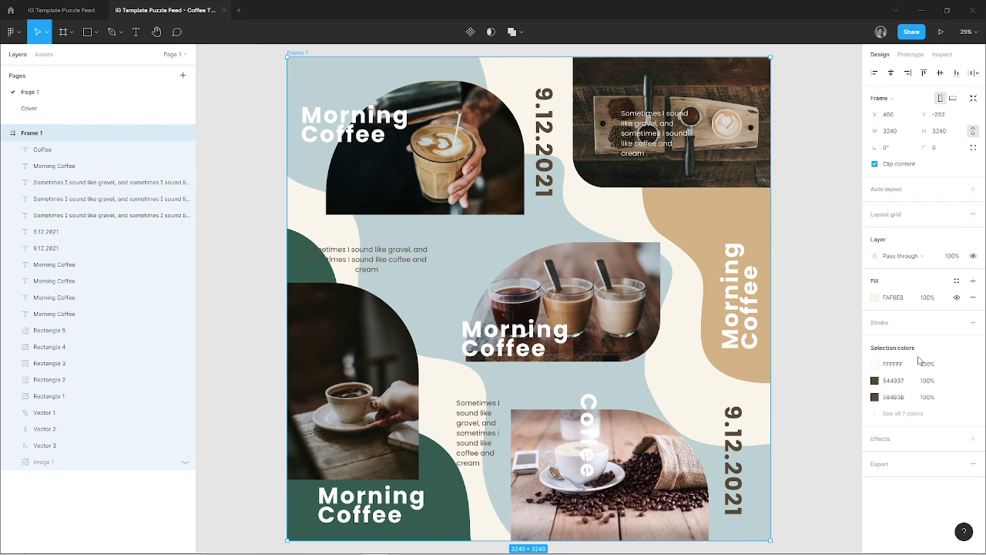
Add a 1x PNG export setting to Frame 1 and export it.
left_click(974, 465)
scroll(917, 472, "down", 1)
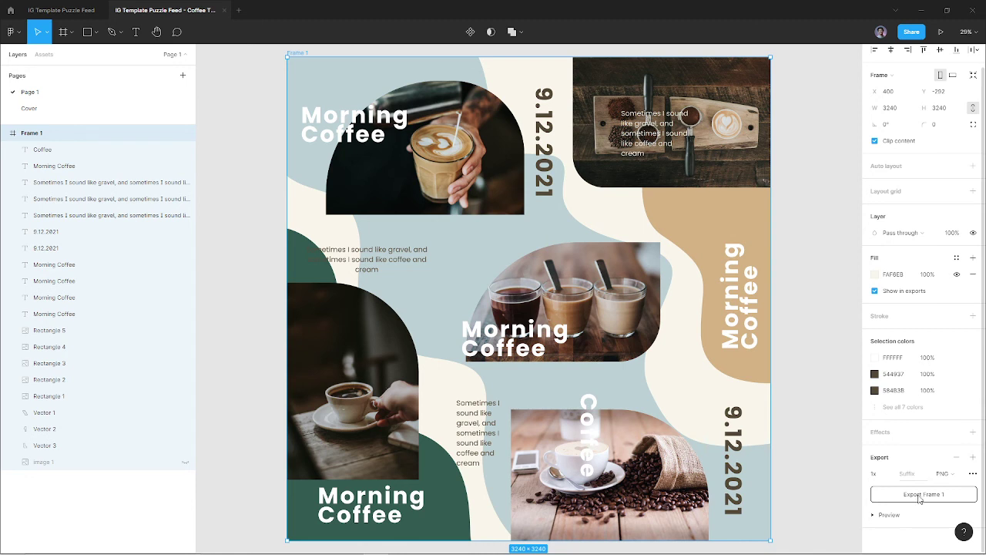
left_click(921, 495)
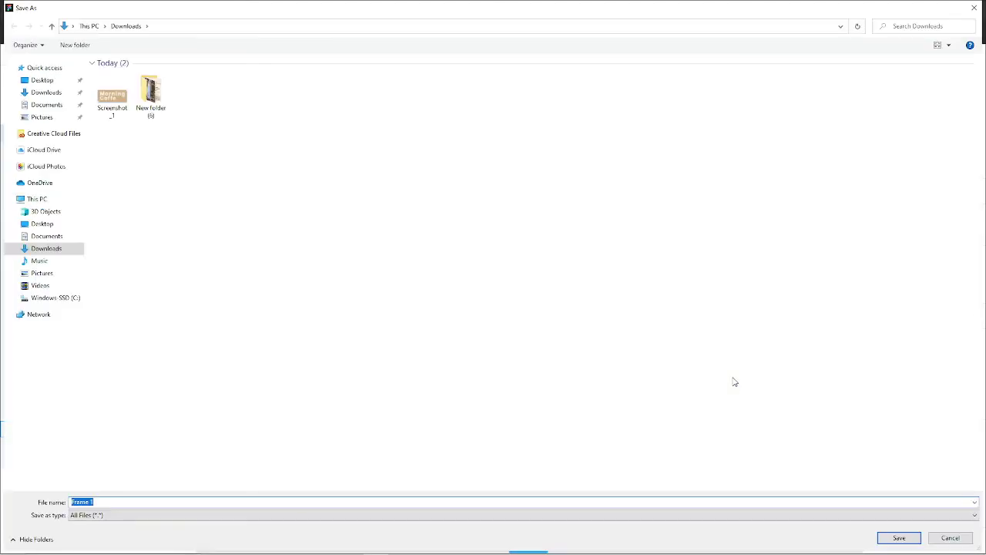
Save the frame export as 'puzzle coffe' in Downloads, then deselect Frame 1.
type("puzzle co")
type("ffe")
key("Return")
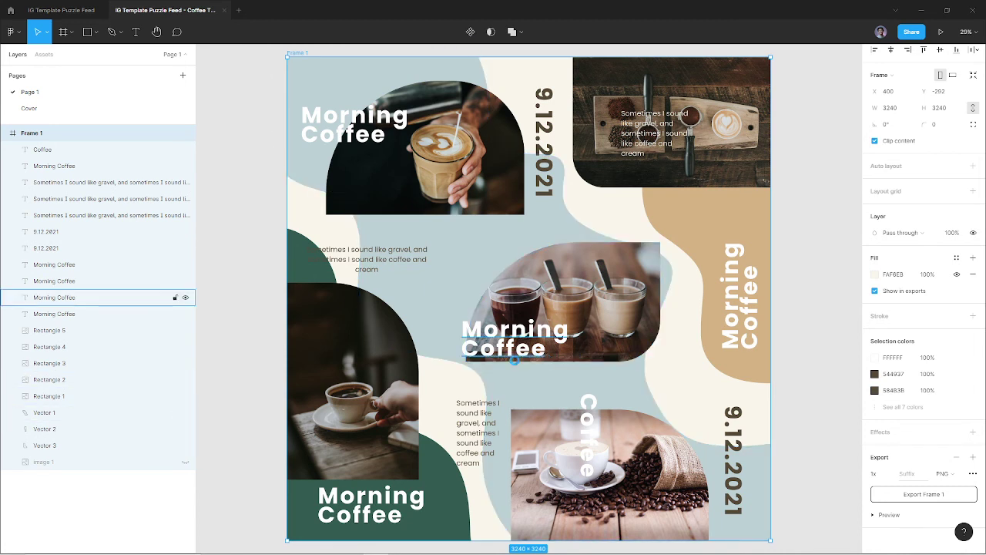
left_click(230, 410)
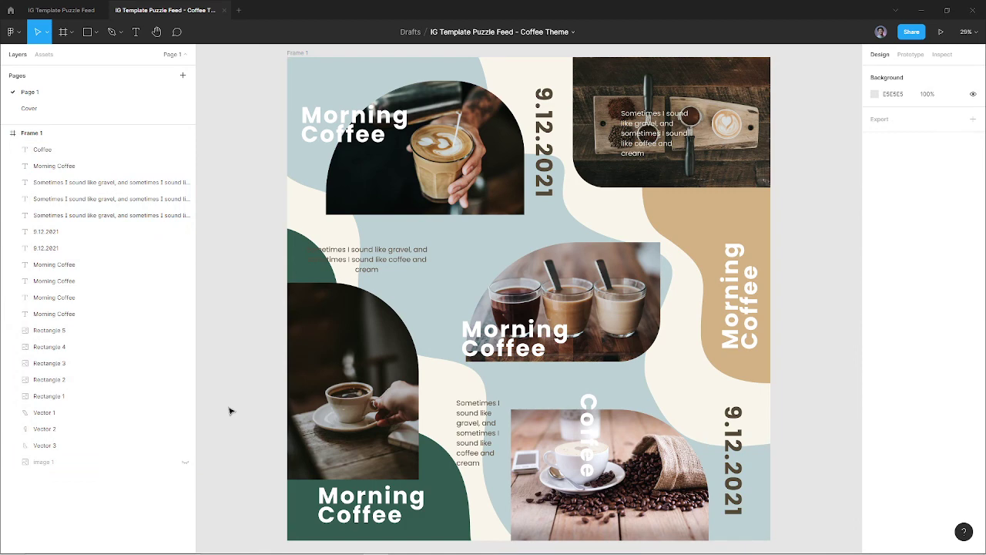
Pan across the finished collage, then switch to the Firefox window showing Google Fonts.
scroll(230, 410, "right", 1)
scroll(230, 410, "right", 2)
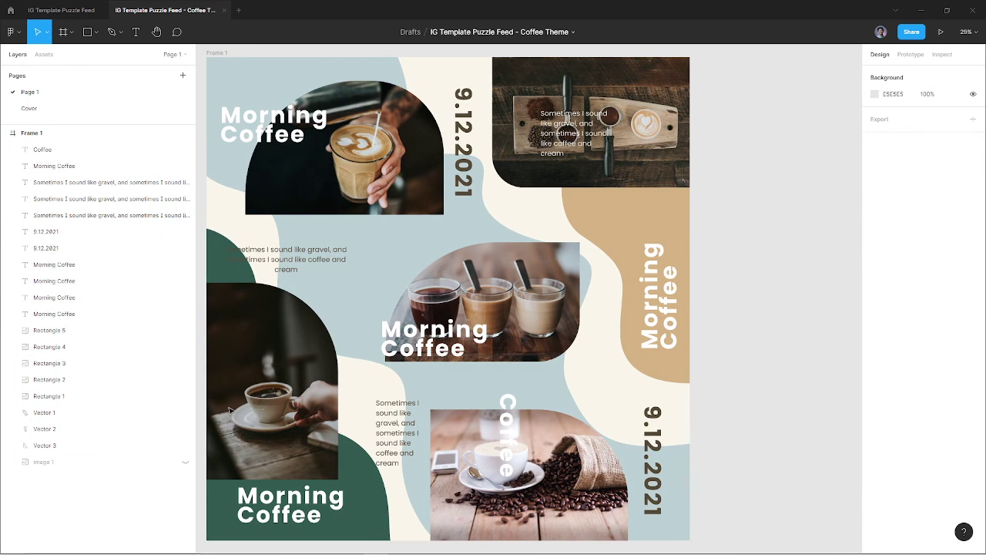
scroll(526, 347, "right", 5)
scroll(527, 347, "right", 3)
scroll(527, 347, "right", 2)
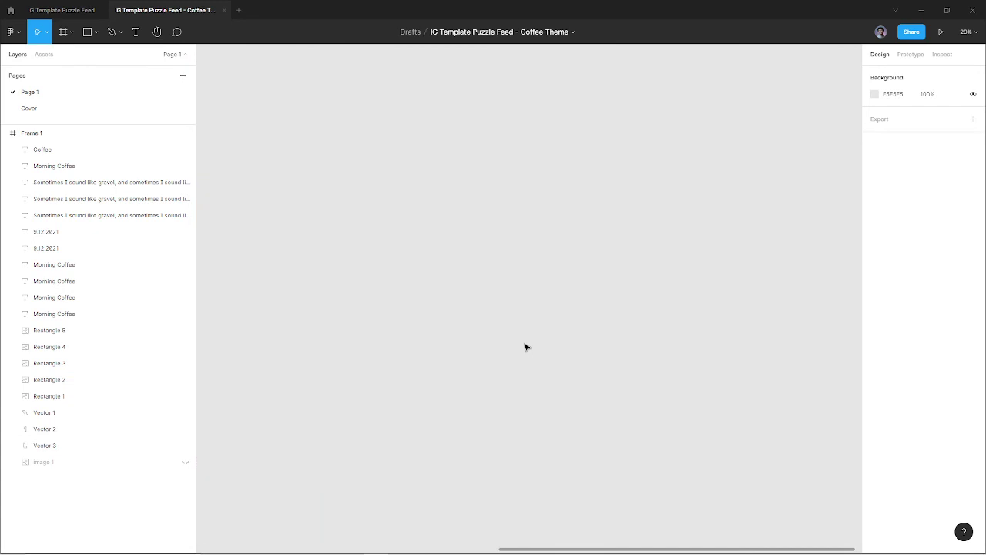
scroll(527, 347, "left", 1)
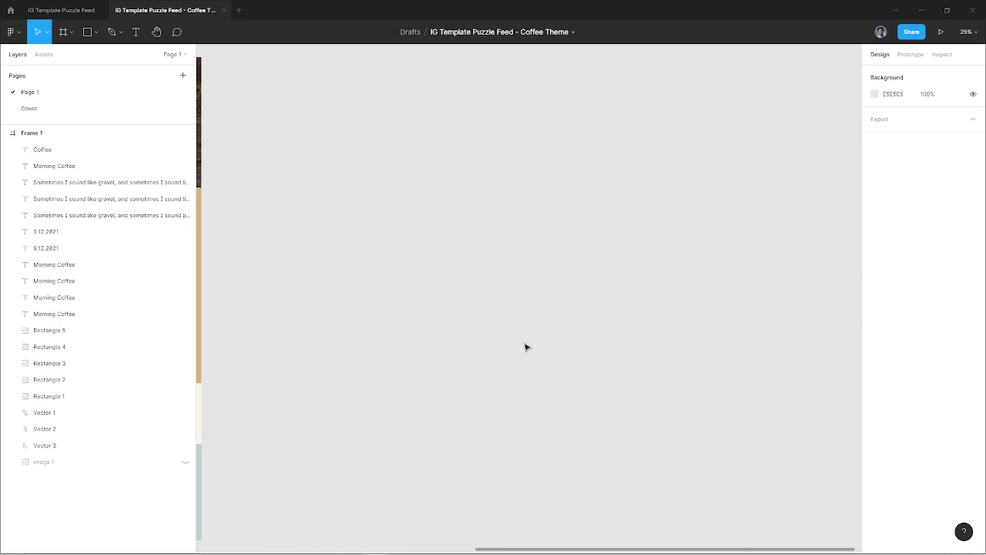
scroll(526, 347, "left", 5)
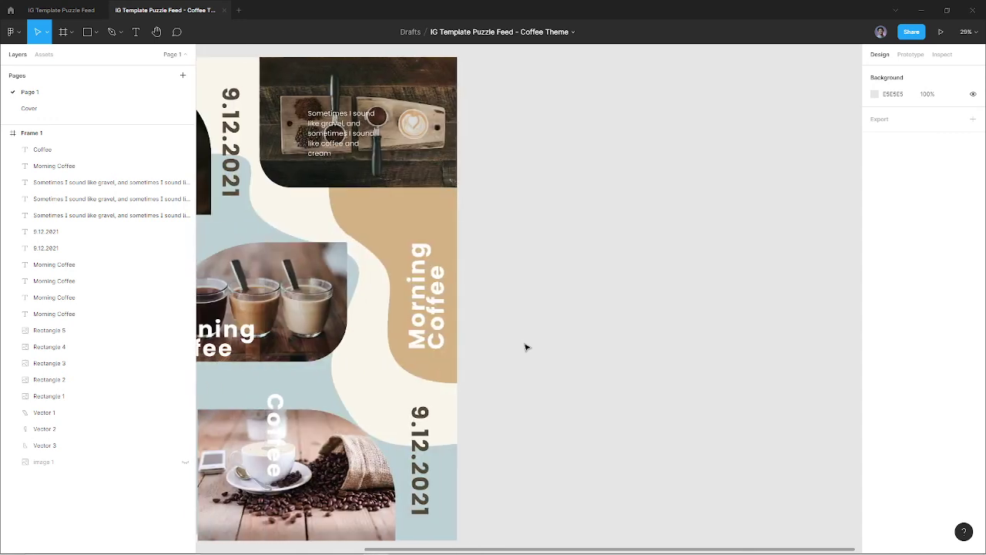
scroll(526, 346, "left", 5)
scroll(526, 347, "left", 5)
scroll(496, 350, "left", 3)
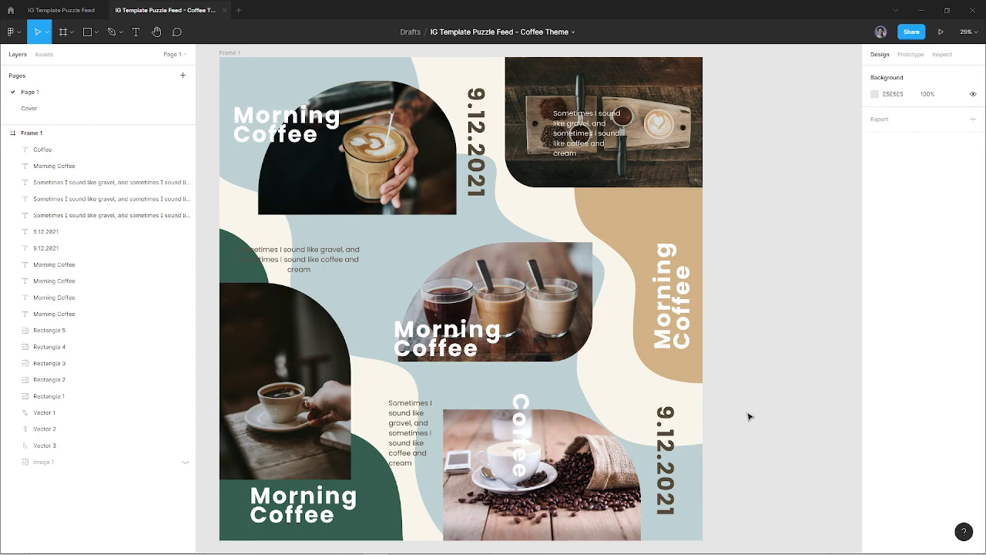
key("alt+Tab")
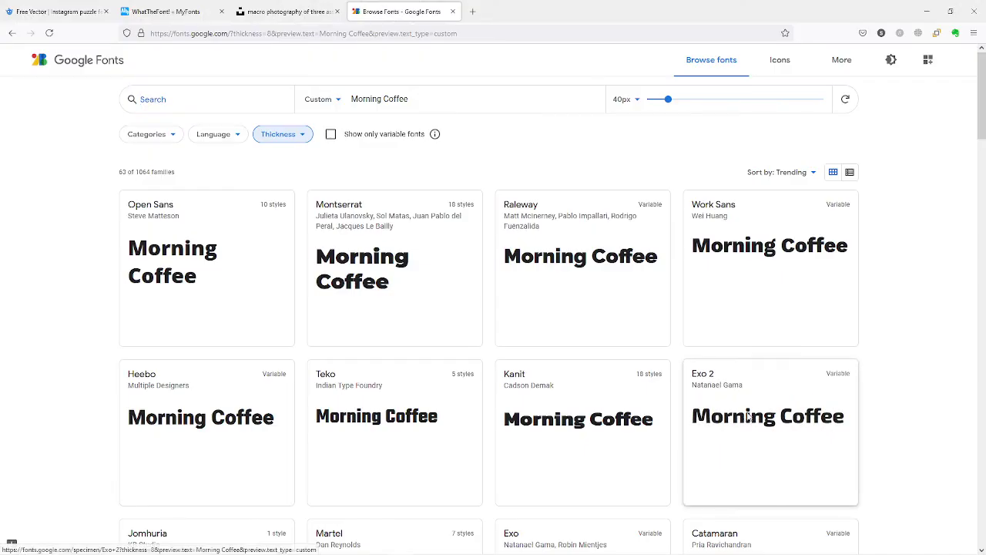
Search '9 grid instagram' in a new tab and open Postcron's ImageSplitter result.
key("ctrl+t")
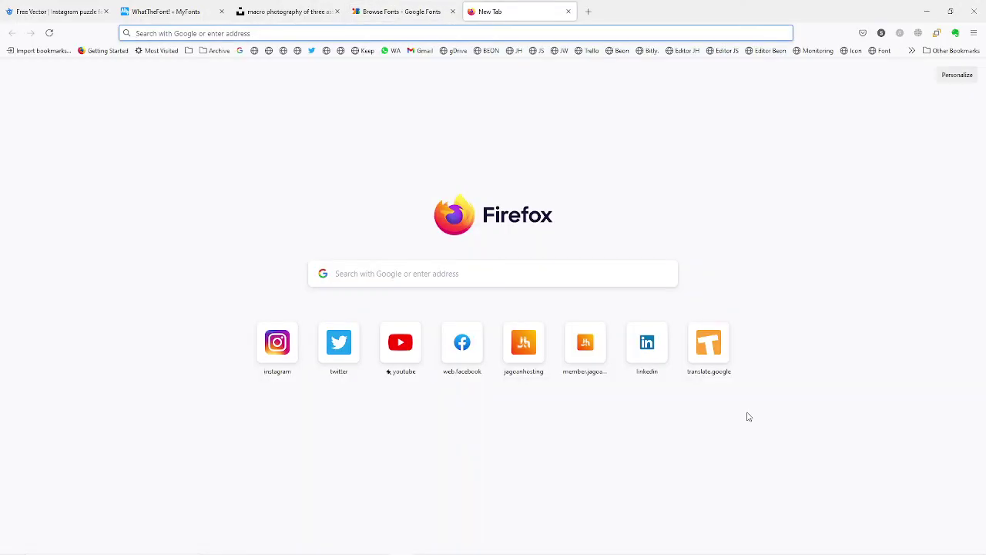
type("9 grid")
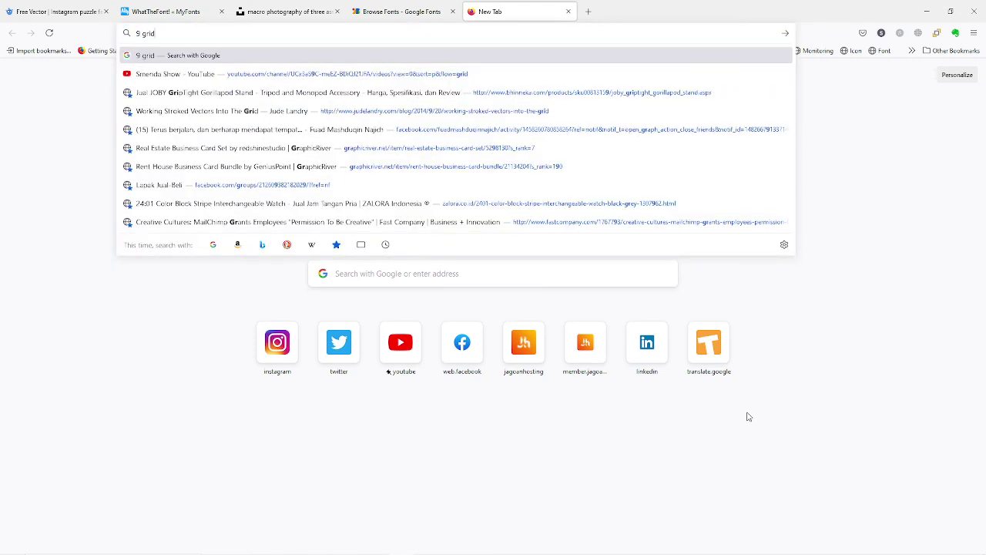
type(" insta")
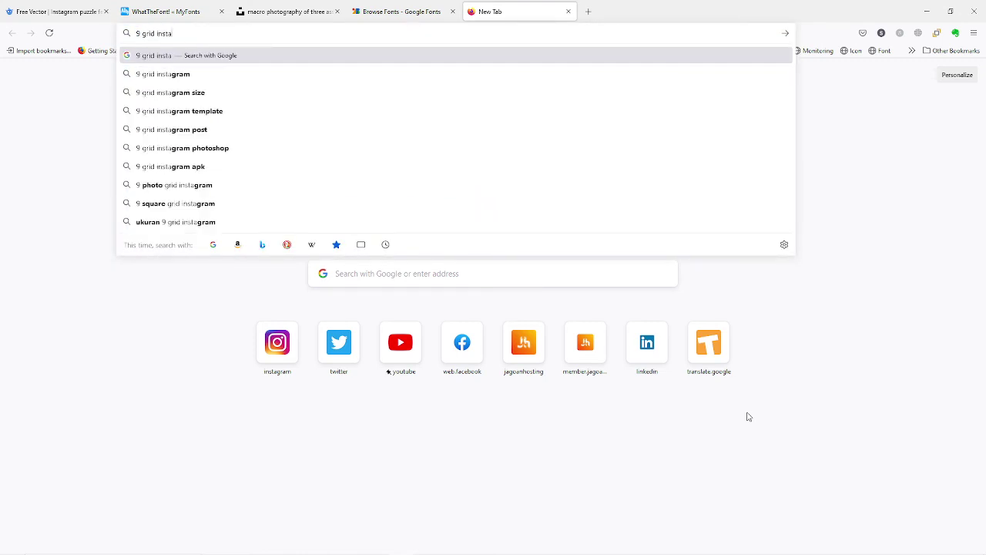
key("Down")
key("Return")
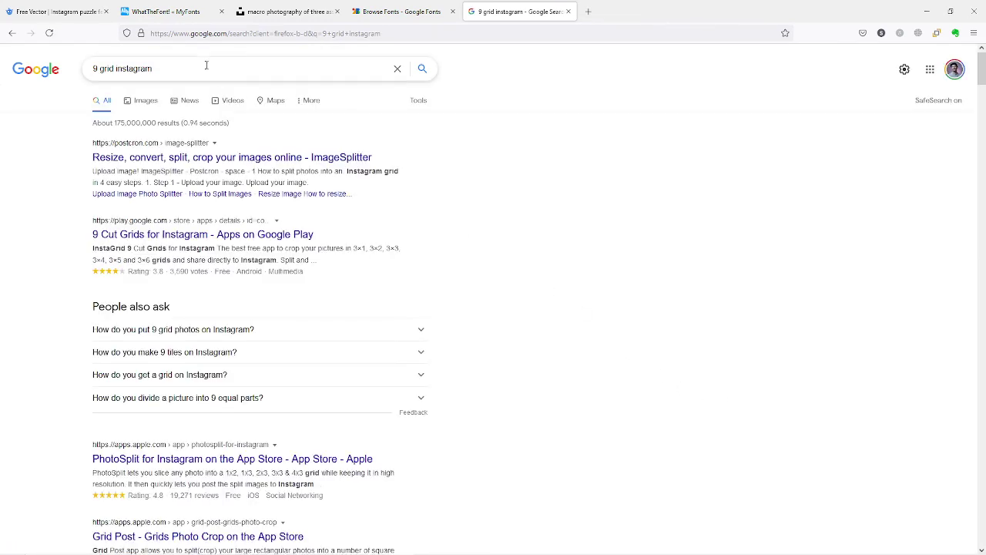
left_click(313, 157)
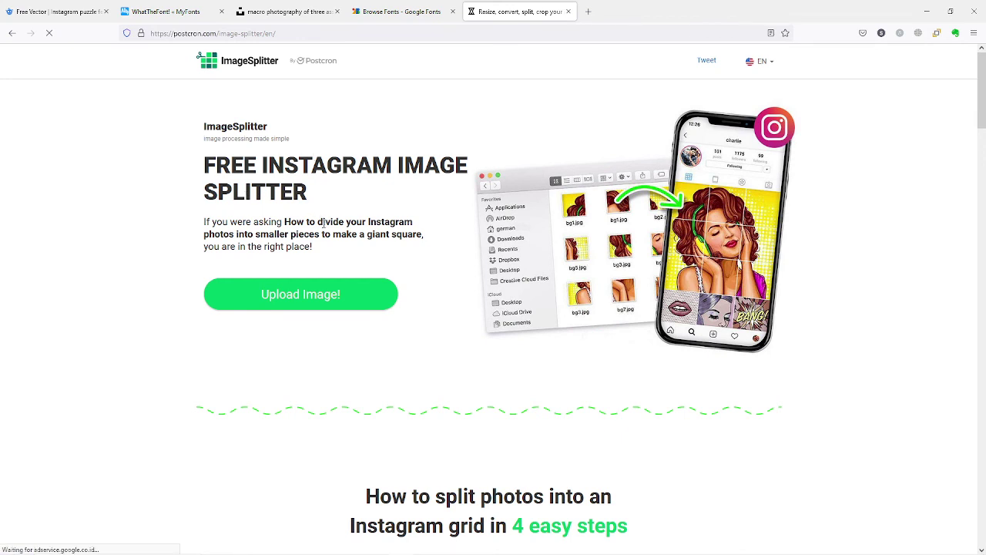
Upload 'puzzle coffe' from Downloads into ImageSplitter, dismissing the ad overlay.
left_click(312, 298)
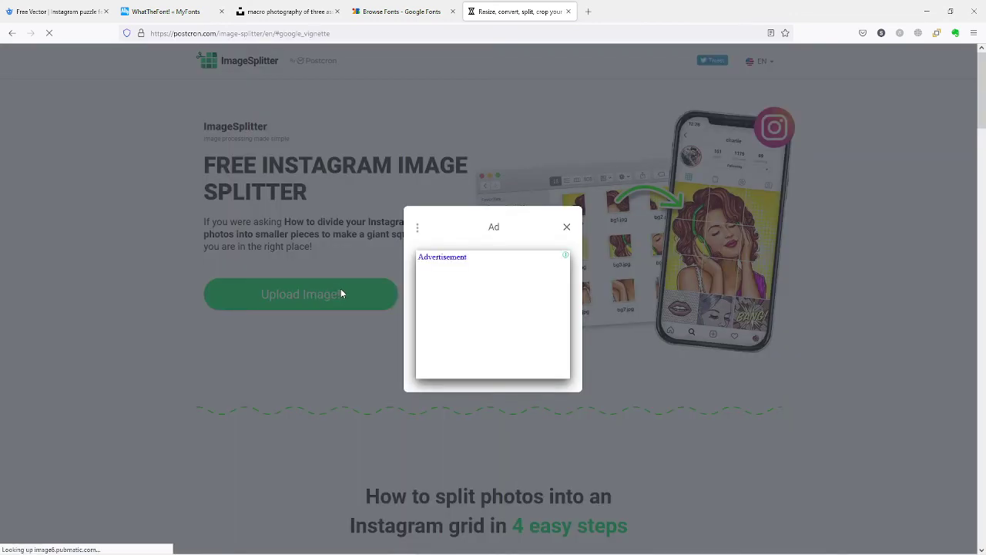
left_click(566, 227)
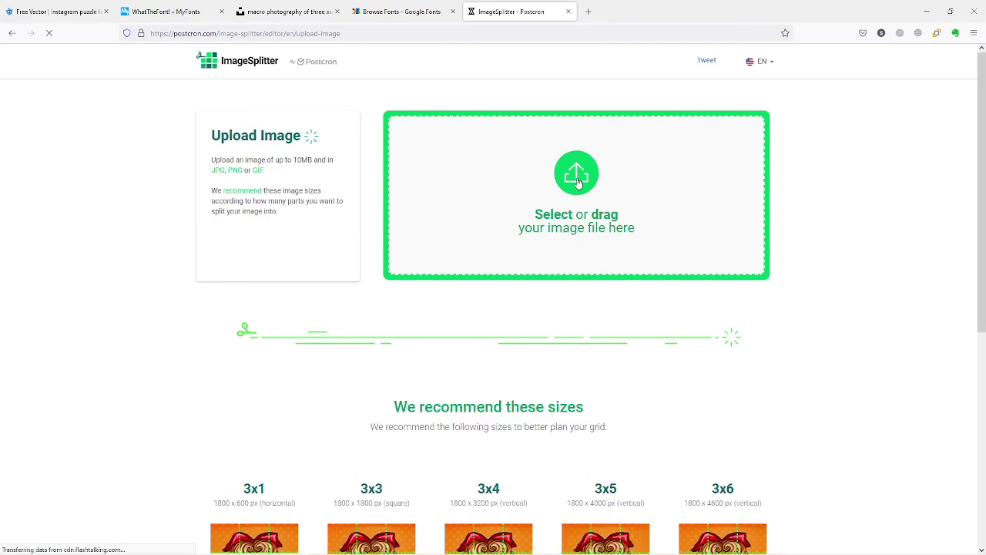
left_click(578, 182)
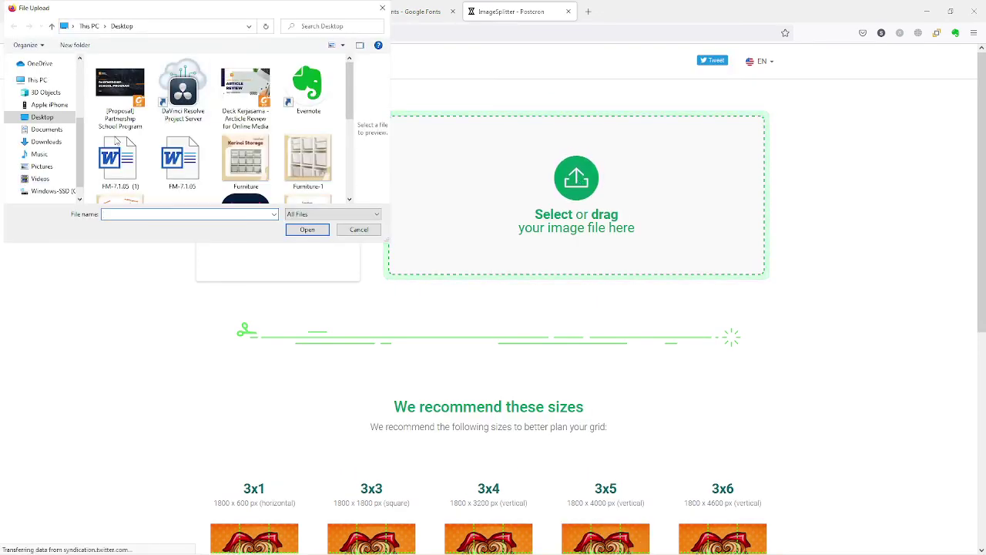
left_click(35, 143)
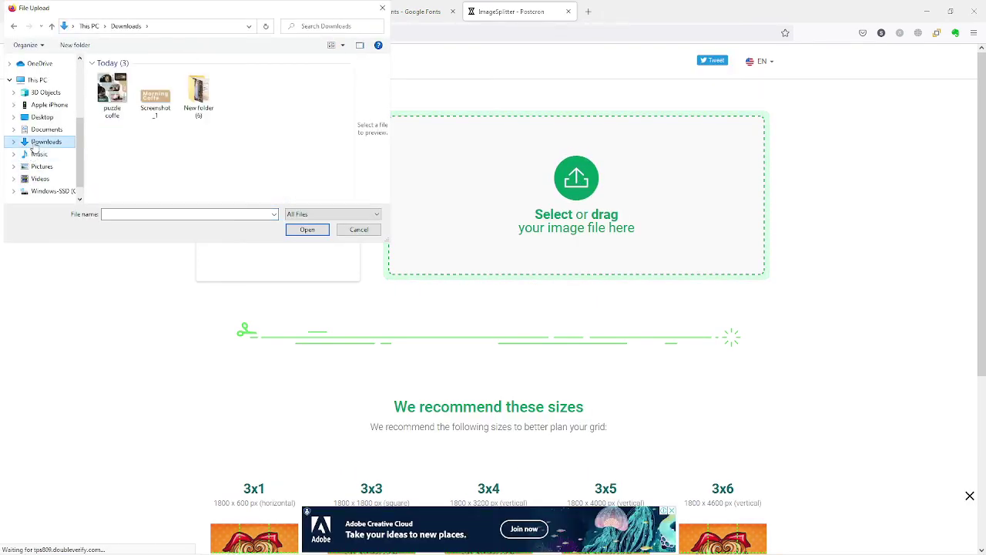
left_click(113, 96)
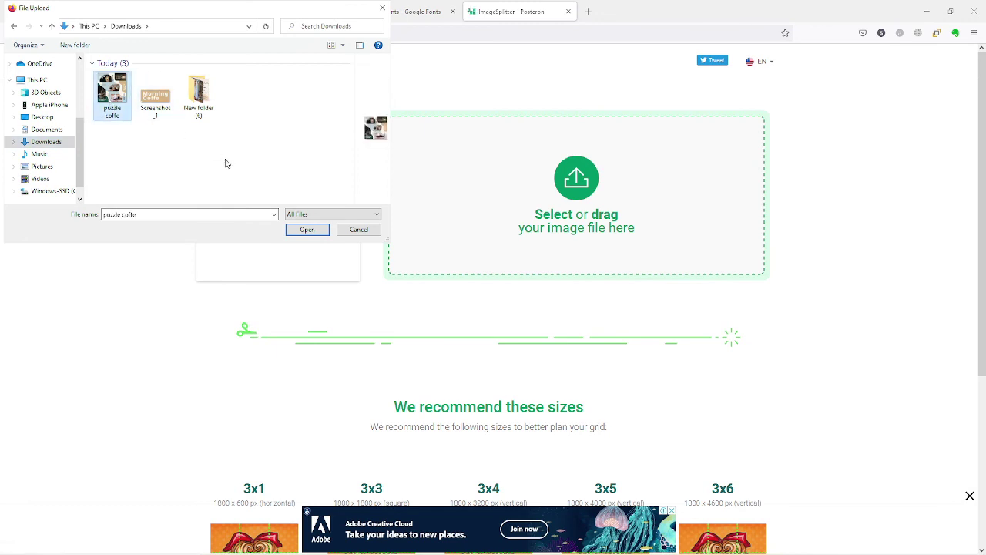
left_click(287, 231)
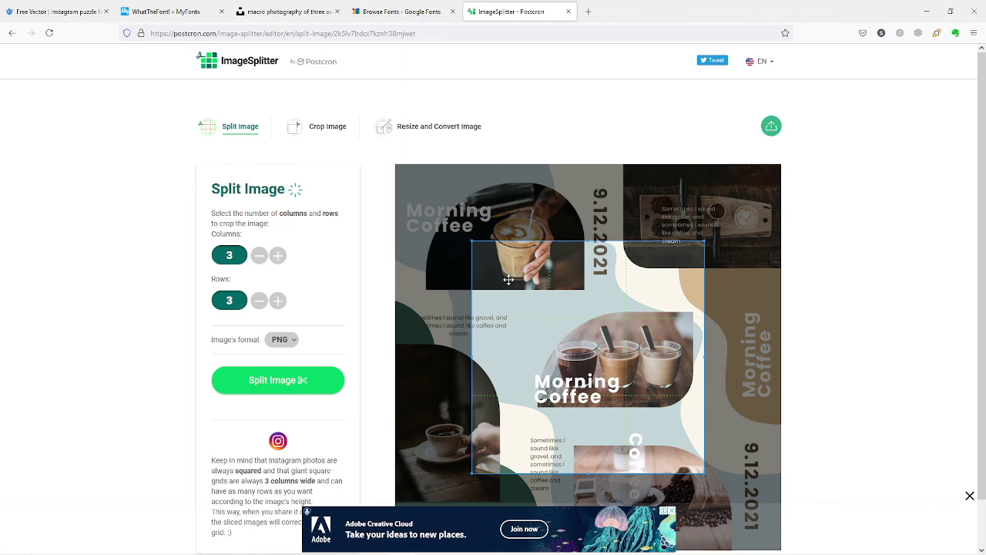
Stretch the crop over the whole image, keep a 3×3 PNG grid, and split it.
left_click_drag(509, 279, 431, 202)
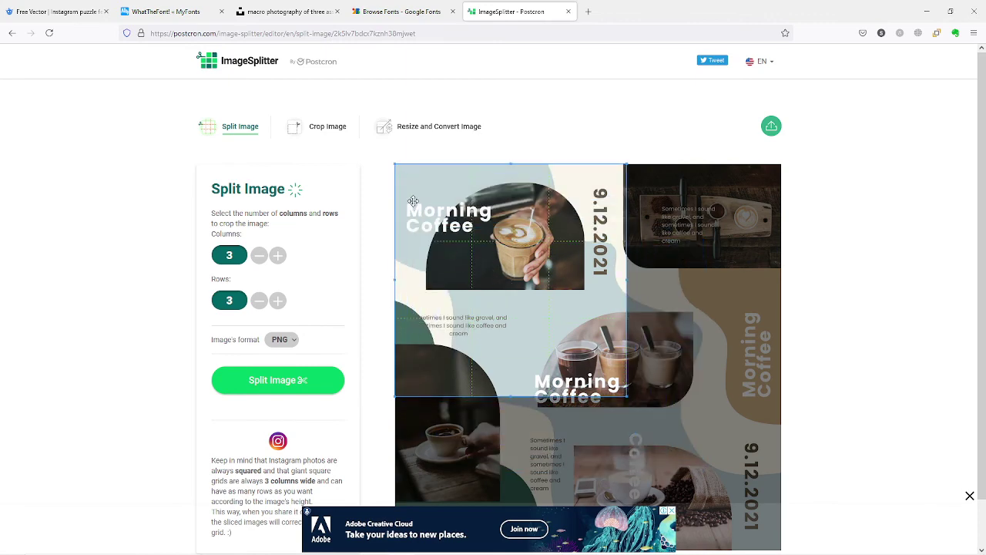
scroll(894, 358, "down", 1)
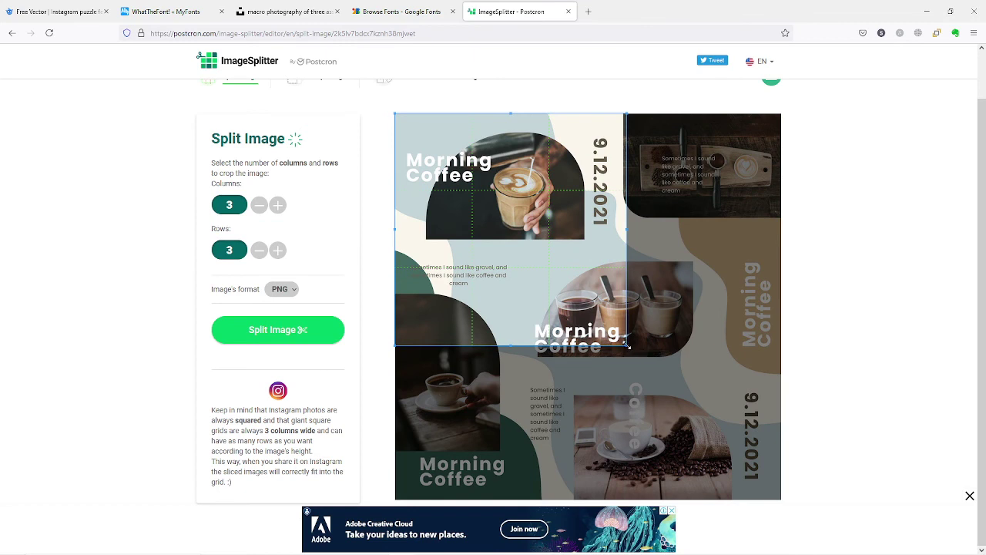
left_click_drag(626, 345, 797, 450)
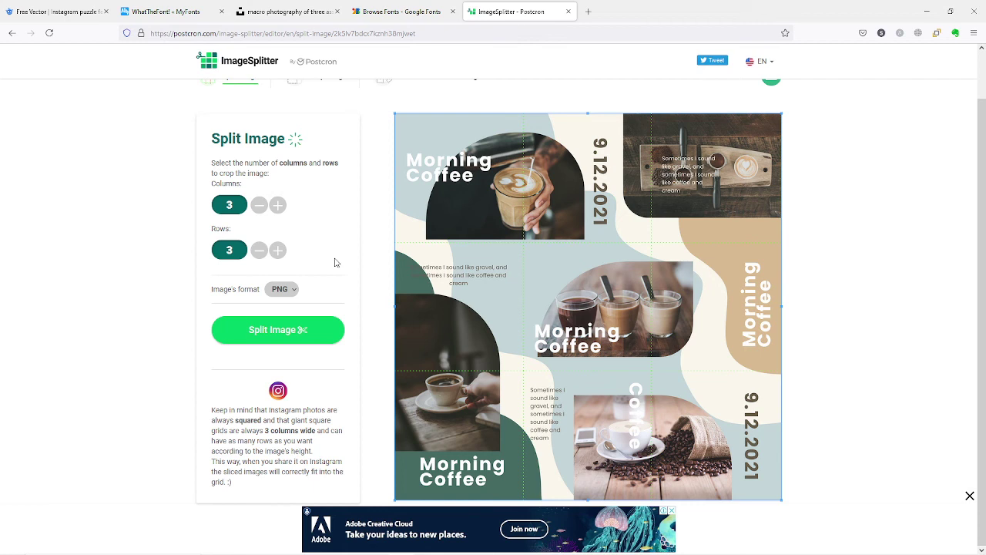
left_click(278, 205)
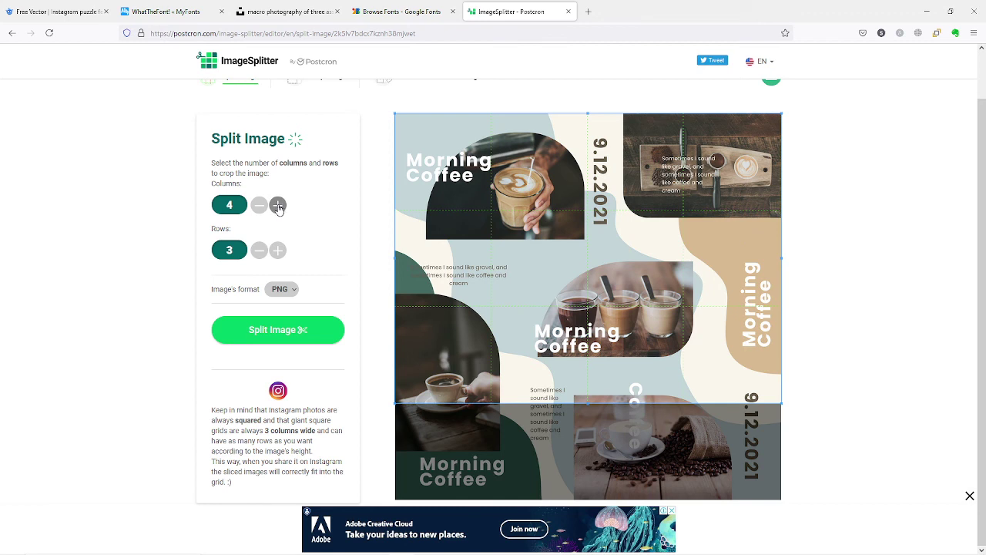
left_click(259, 205)
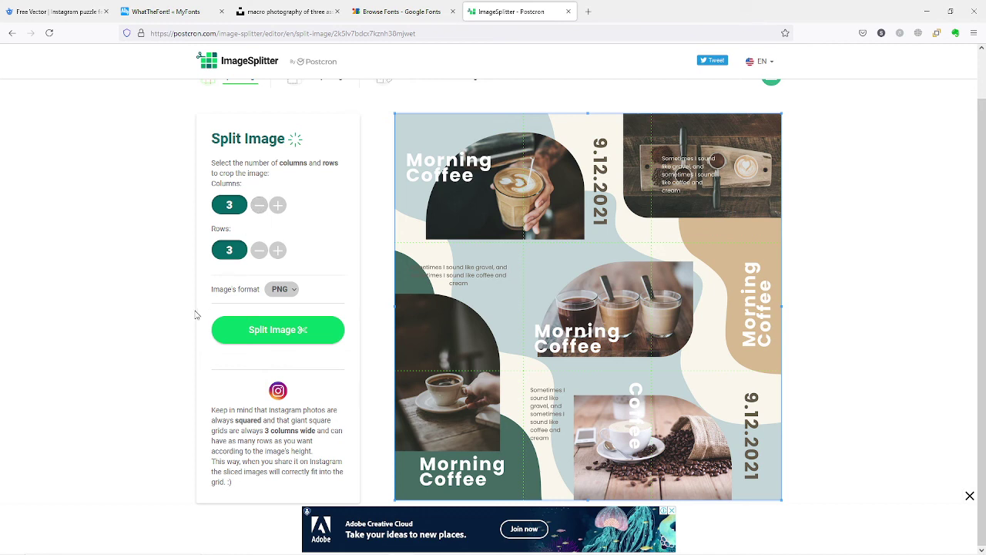
left_click(247, 336)
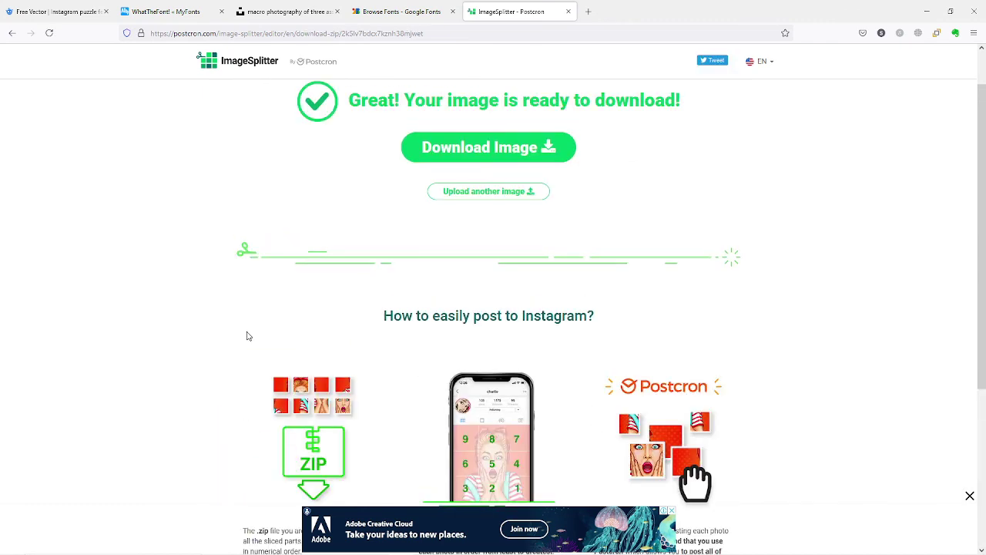
Save the 5.70 MB tiles ZIP and reveal it in the Downloads folder.
left_click(448, 149)
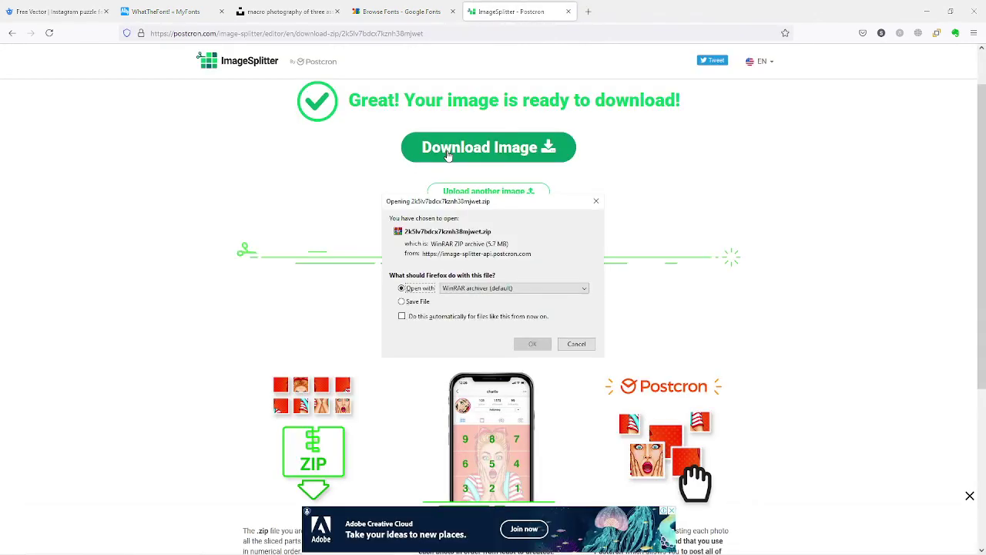
left_click(424, 302)
left_click(534, 345)
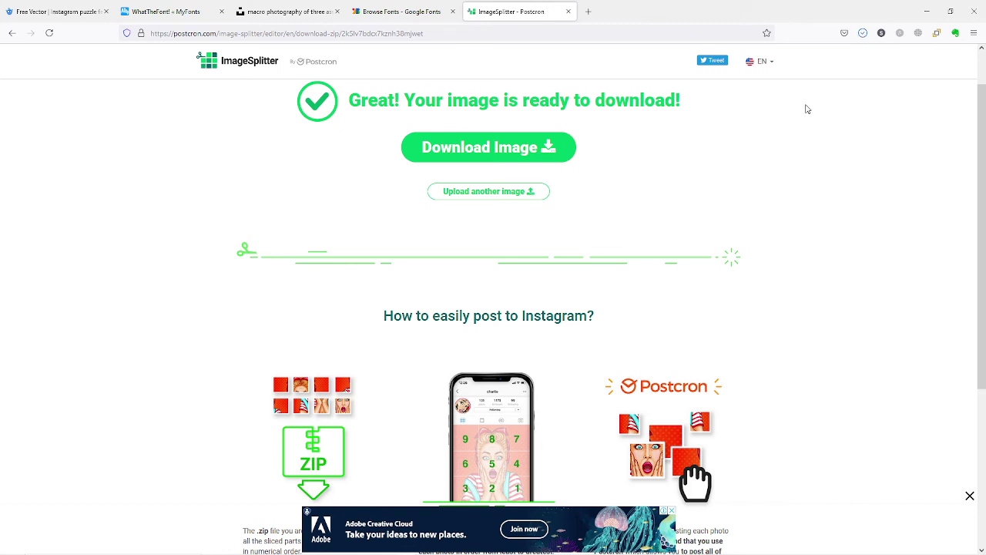
left_click(864, 34)
left_click(857, 59)
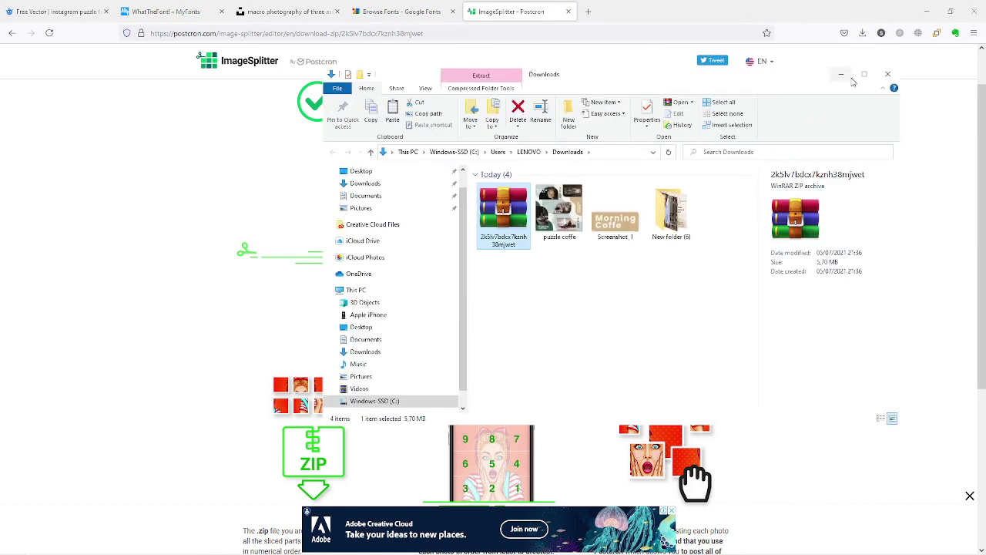
Maximize Explorer and extract the ZIP here into Downloads.
left_click(865, 74)
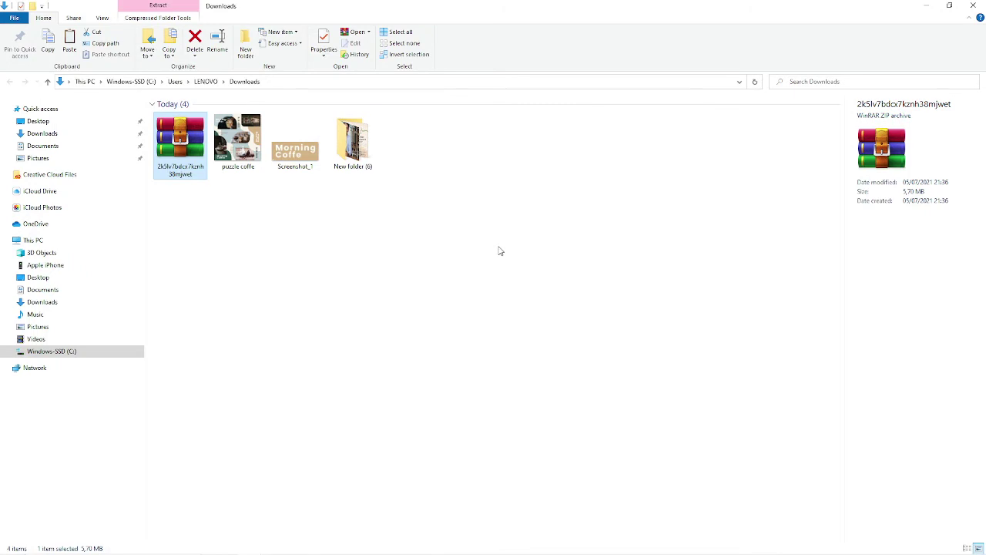
right_click(184, 158)
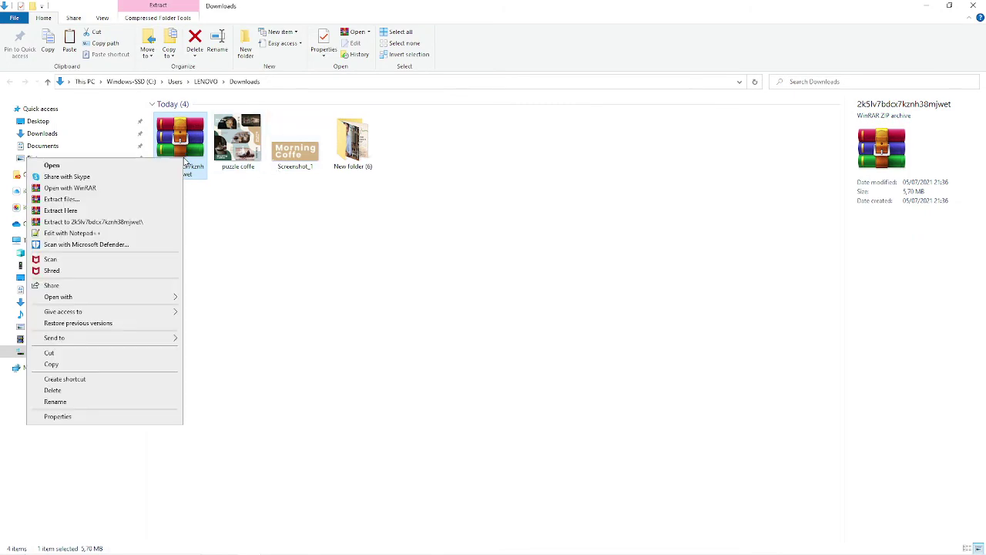
left_click(128, 211)
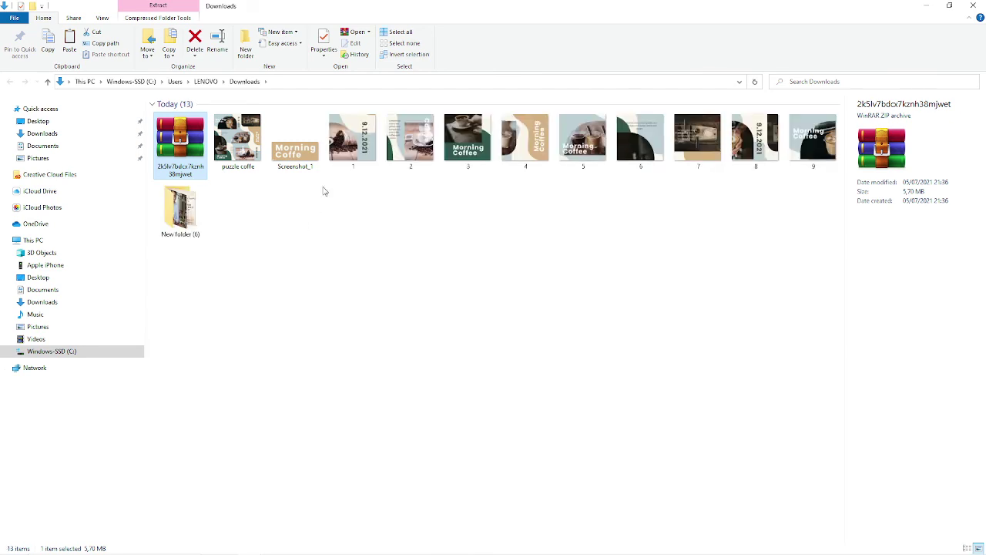
Select the nine tile images 1–9, then clear the selection.
left_click(345, 165)
key("shift+Right")
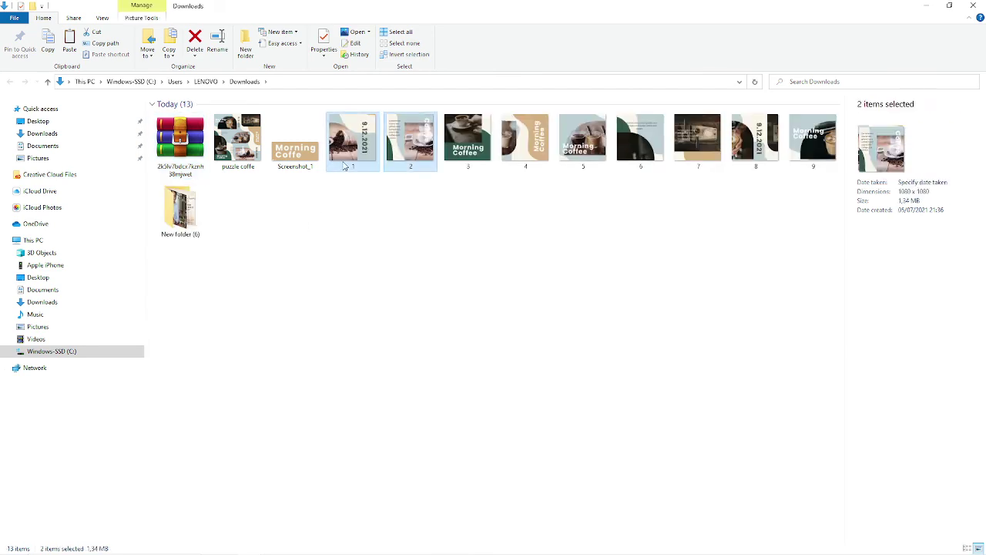
key("shift+Right")
key("shift+Right")
key("shift+Right")
key("shift+Right")
key("shift+Right")
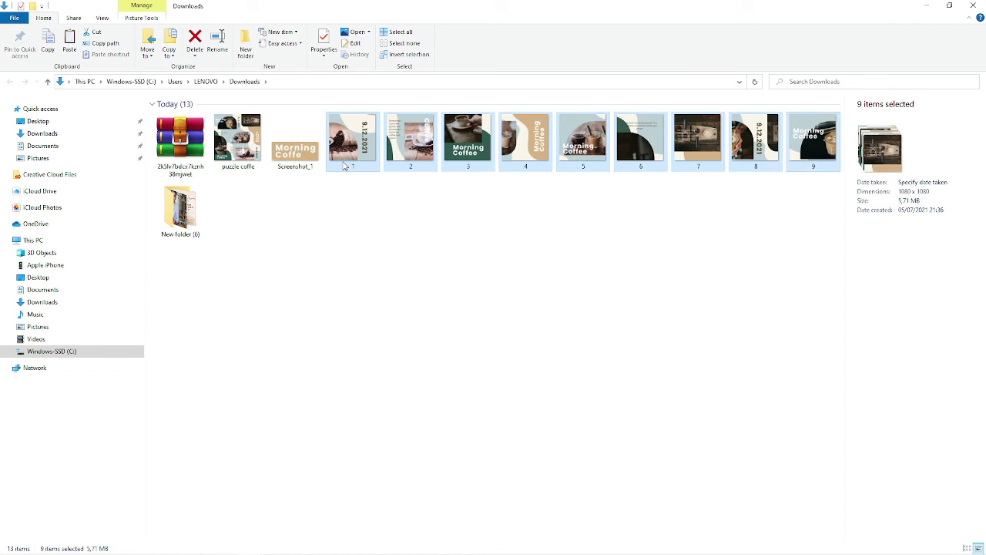
left_click(409, 222)
mouse_move(354, 193)
left_mouse_down()
mouse_move(755, 85)
mouse_move(837, 116)
left_mouse_up()
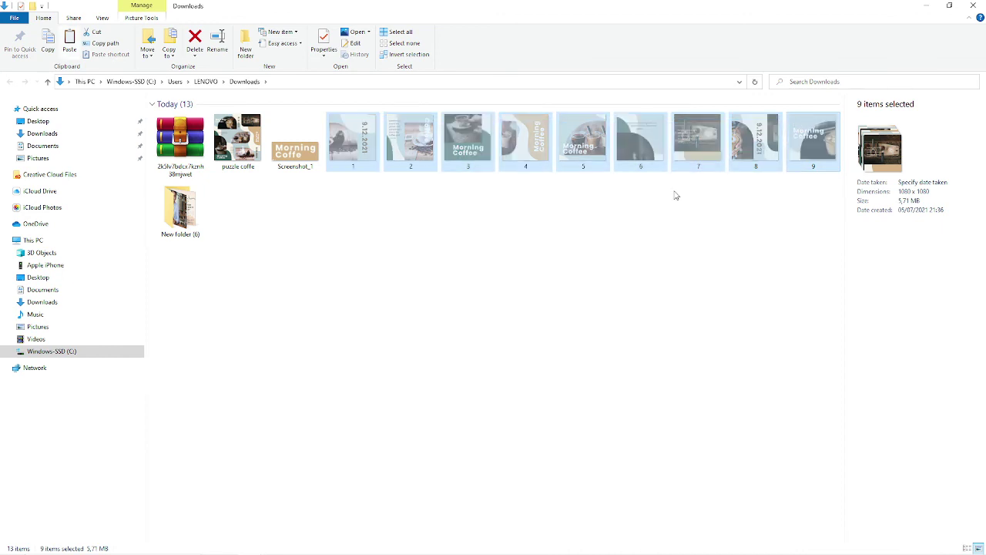
left_click(548, 242)
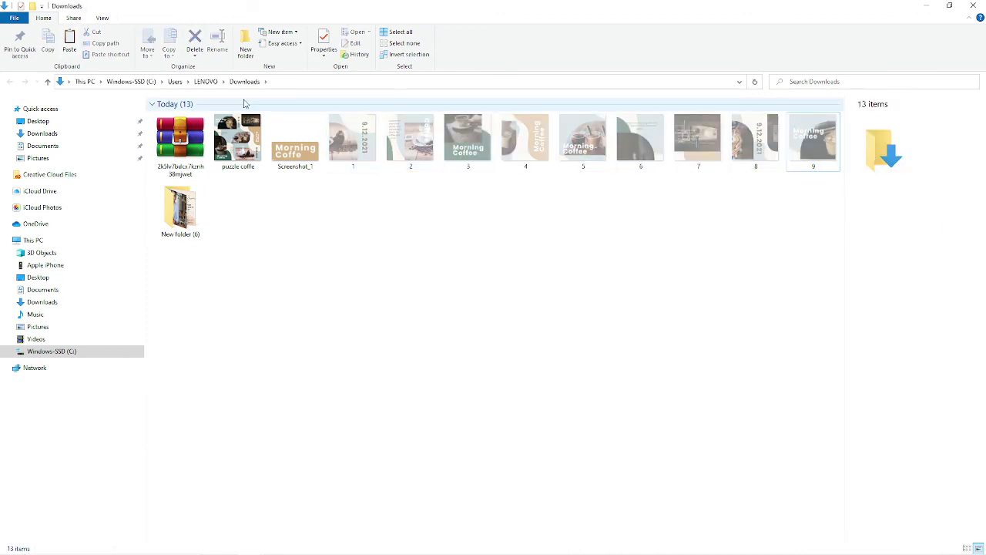
Paste the nine tile PNGs into a new 'New folder' and show them in Content view.
left_click(246, 51)
key("Return")
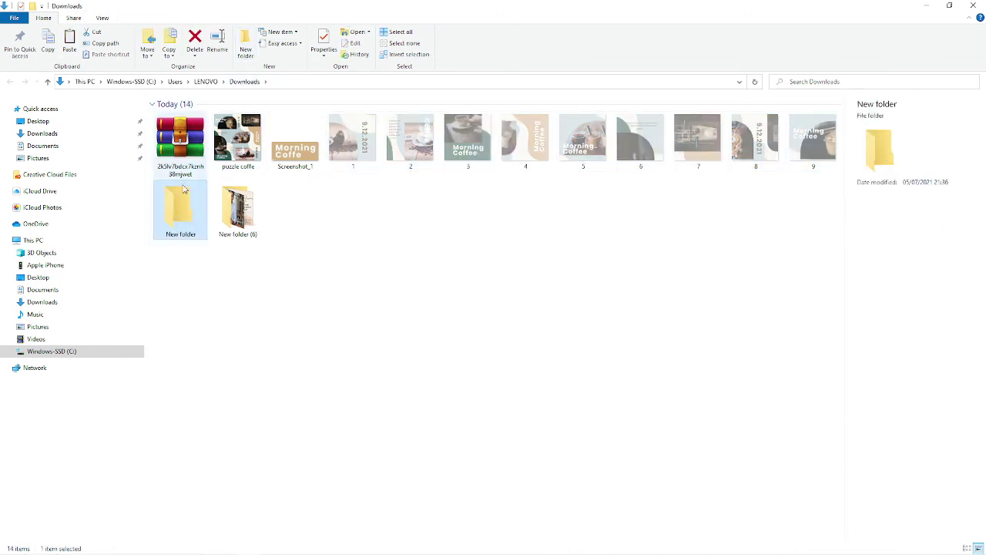
double_click(181, 195)
key("ctrl+v")
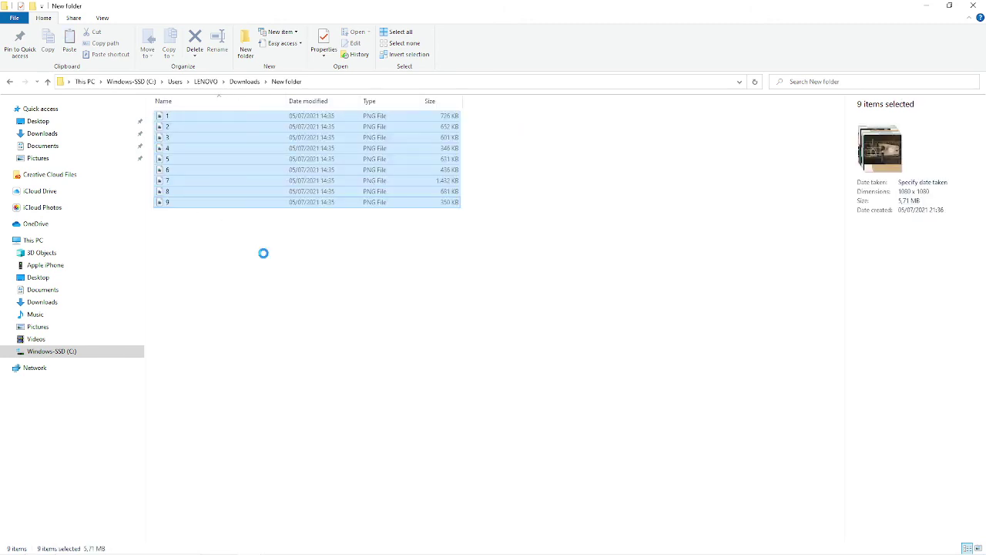
left_click(102, 17)
left_click(169, 53)
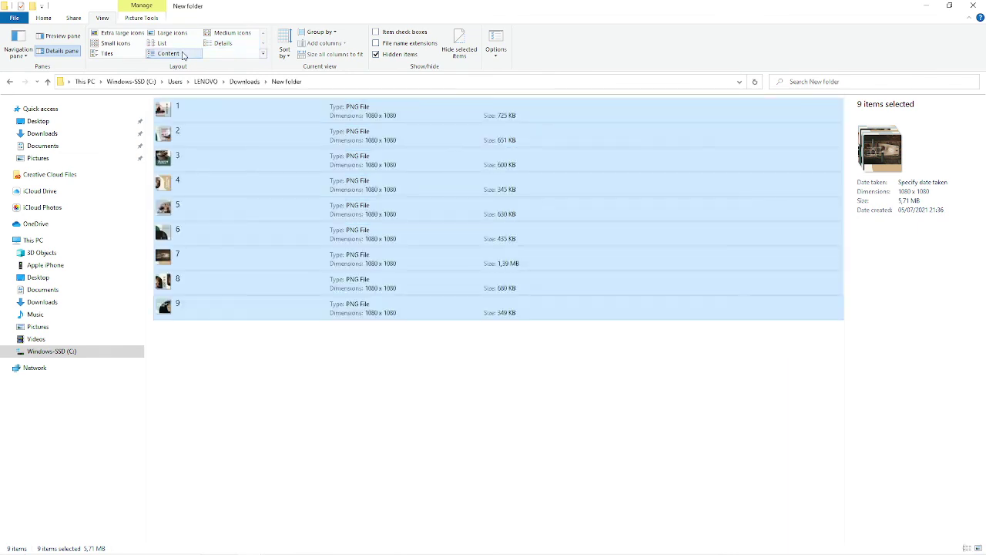
left_click(288, 370)
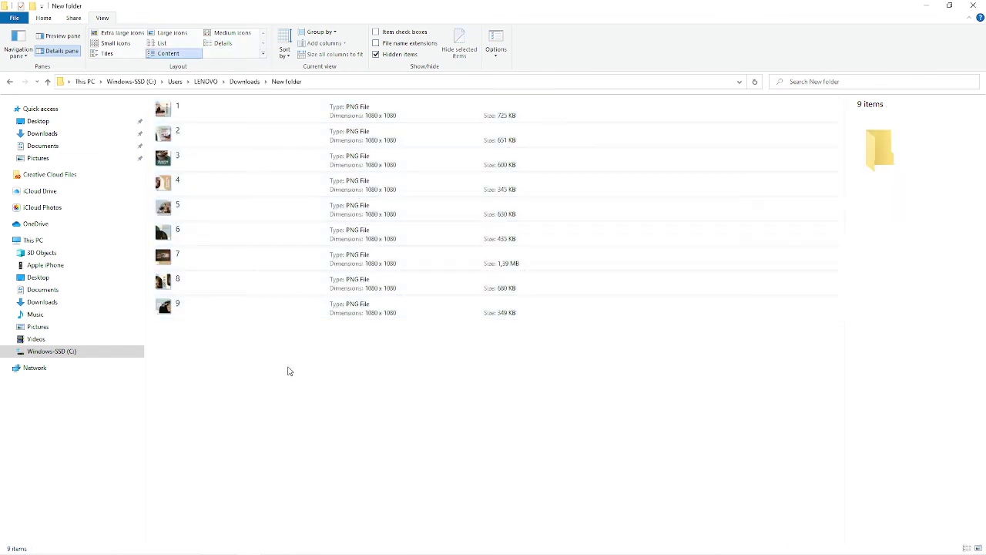
Glance at Figma, then step through tiles 1–9 in the folder to preview them.
key("alt+Tab")
key("alt+Tab")
key("alt+Tab")
key("alt+Tab")
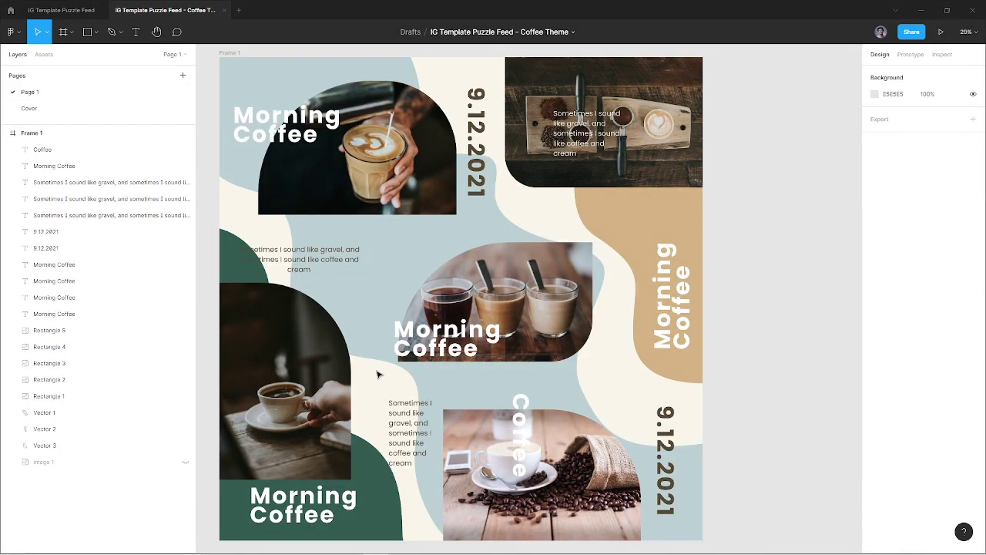
key("alt+Tab")
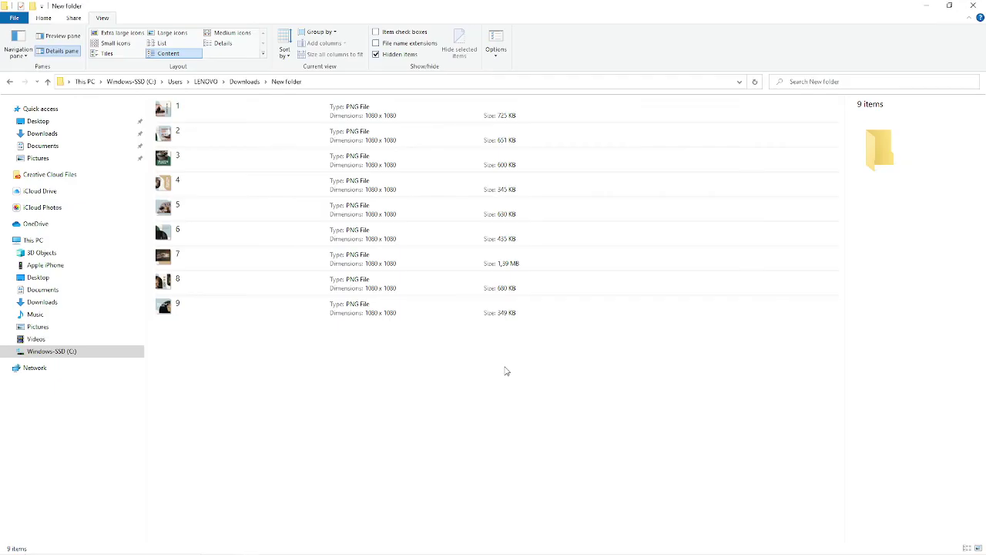
key("alt+Tab")
key("alt+Tab")
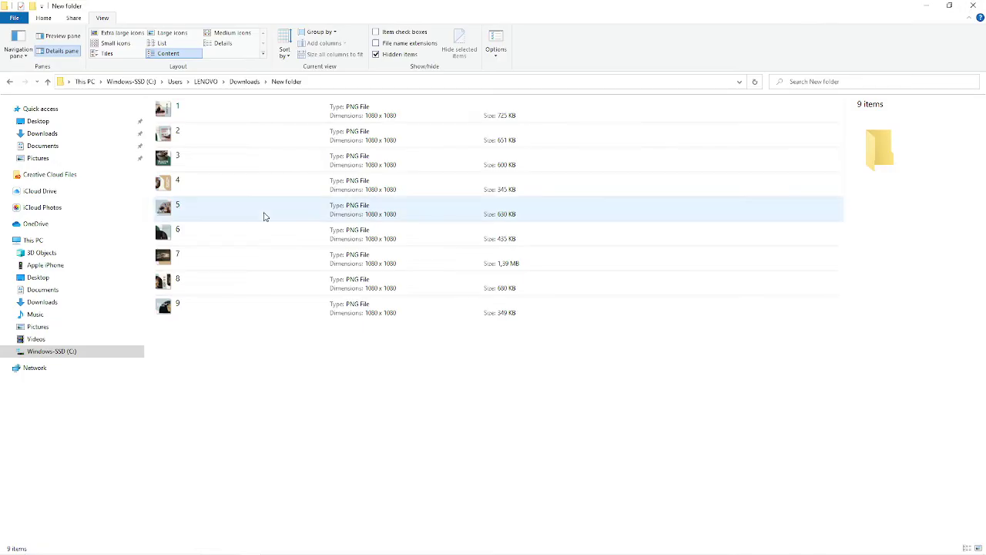
left_click(242, 119)
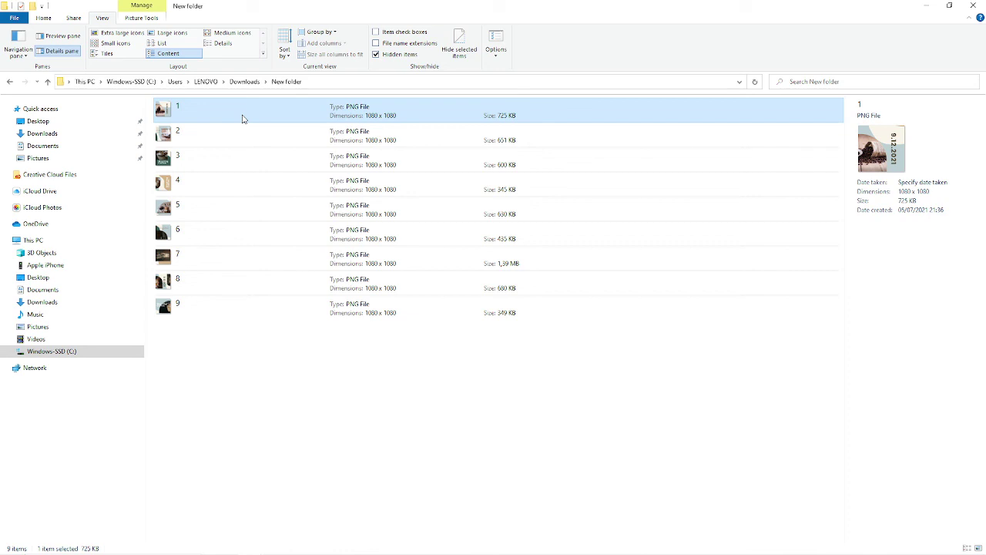
key("Down")
key("Down")
key("Down")
key("Down")
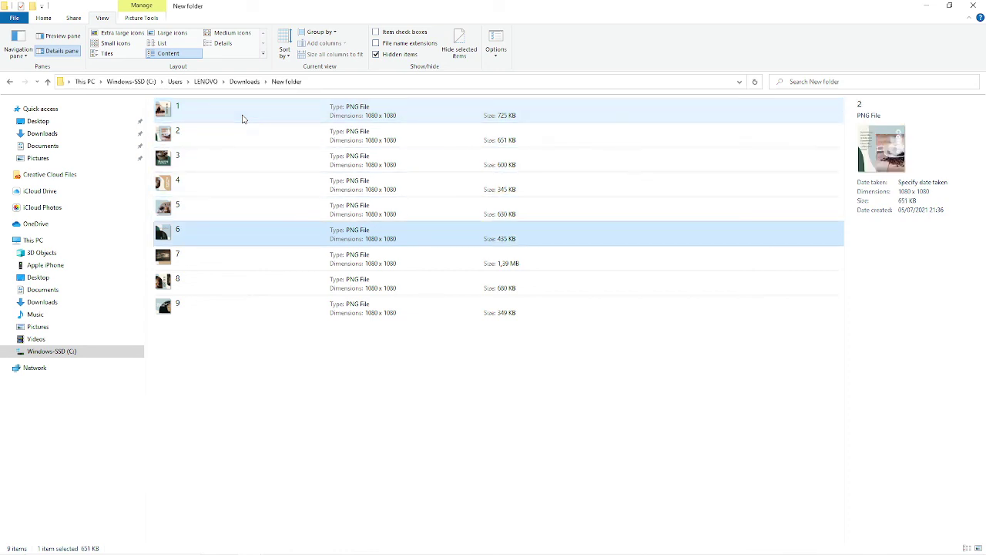
key("Down")
key("Down")
key("Down")
key("Up")
key("Up")
key("Up")
key("Up")
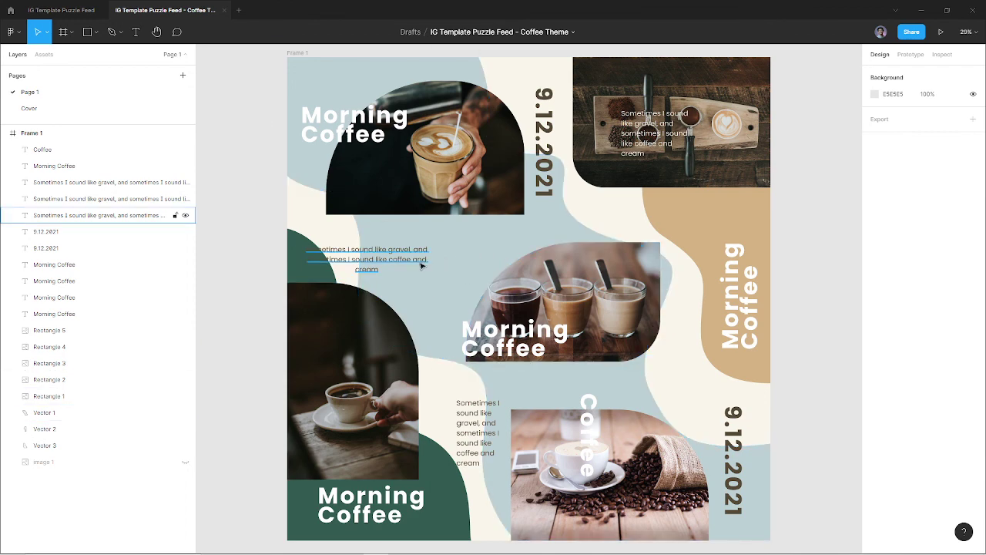
Fit Frame 1 in view and scroll around the finished coffee collage.
scroll(387, 250, "up", 1)
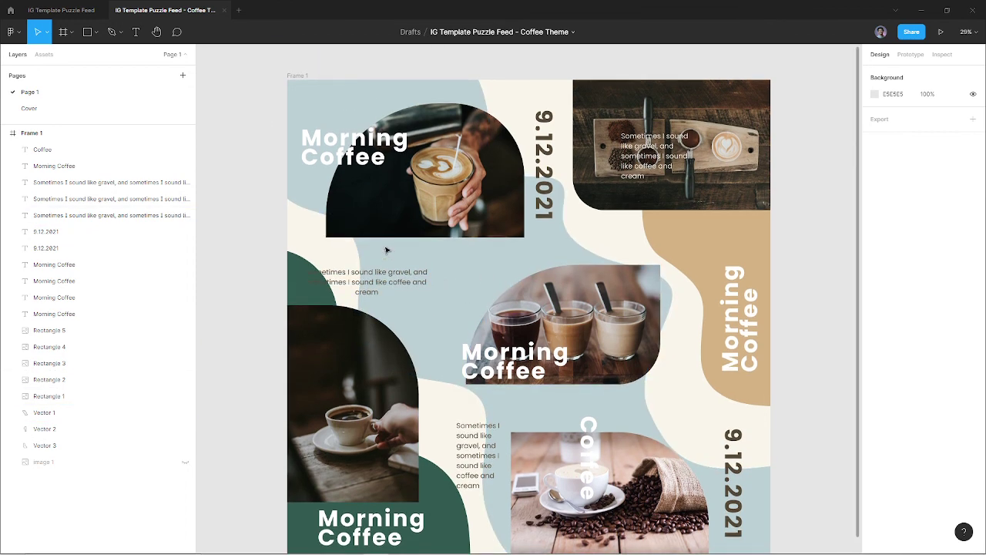
scroll(387, 249, "down", 1)
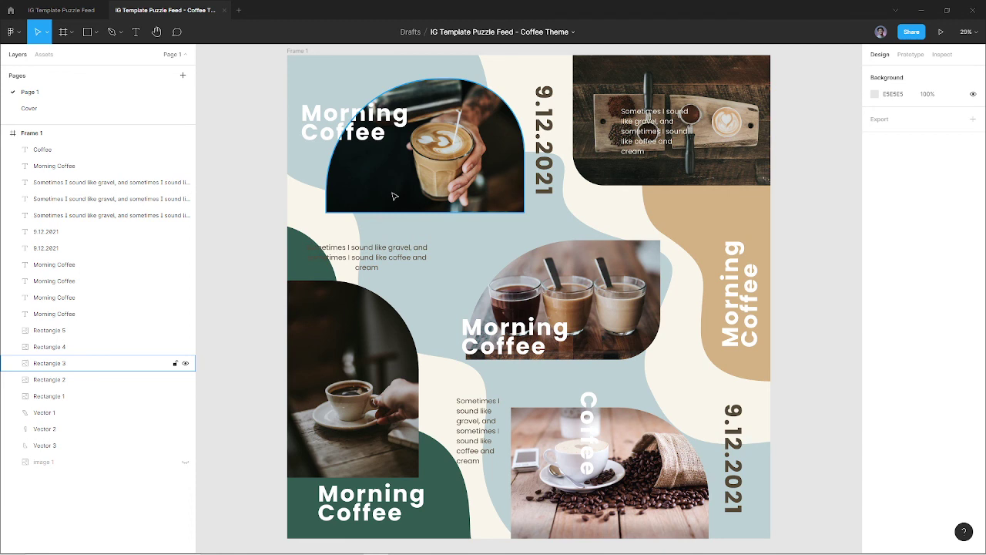
scroll(393, 196, "down", 2)
scroll(393, 196, "up", 2)
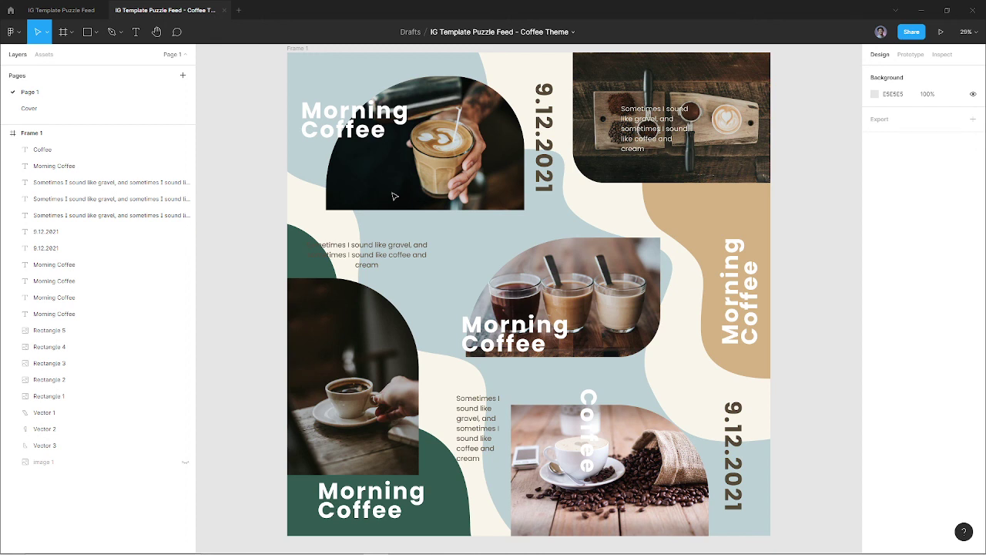
key("shift+1")
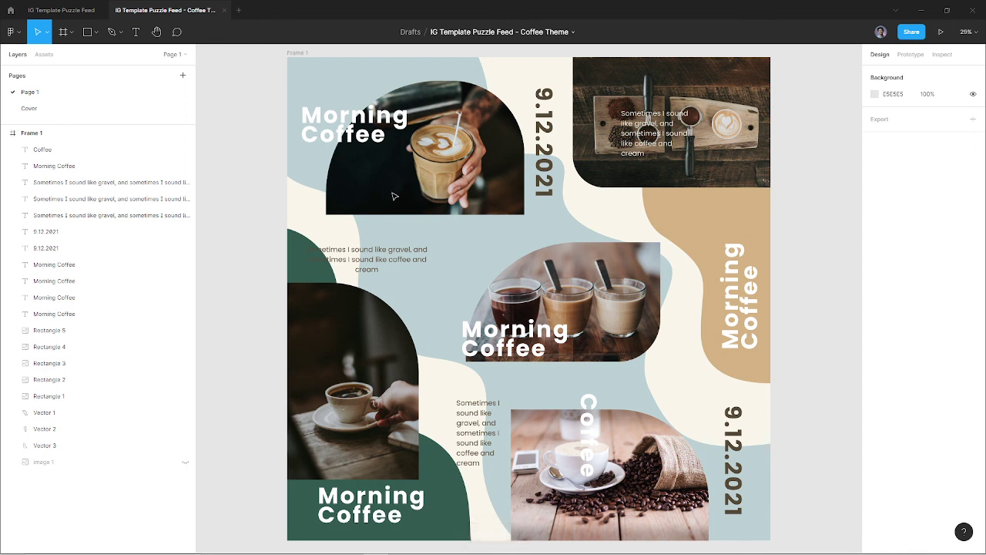
scroll(394, 195, "right", 5)
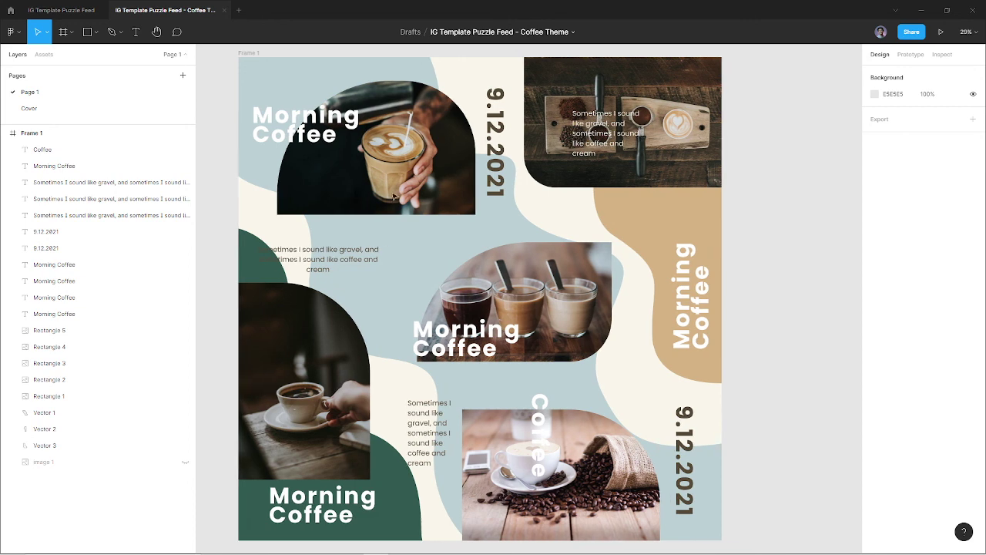
scroll(395, 196, "left", 2)
scroll(394, 196, "left", 1)
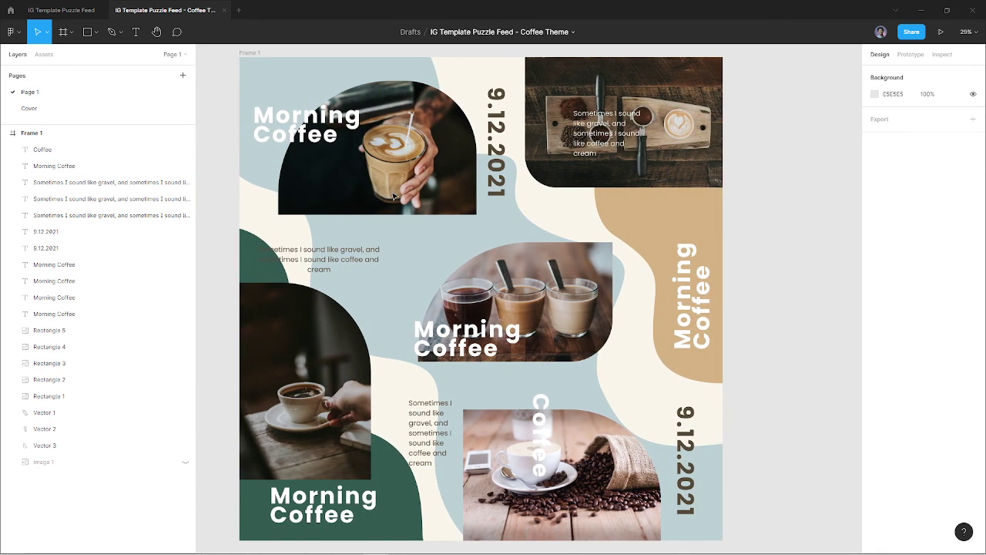
scroll(393, 196, "right", 4)
scroll(393, 196, "right", 3)
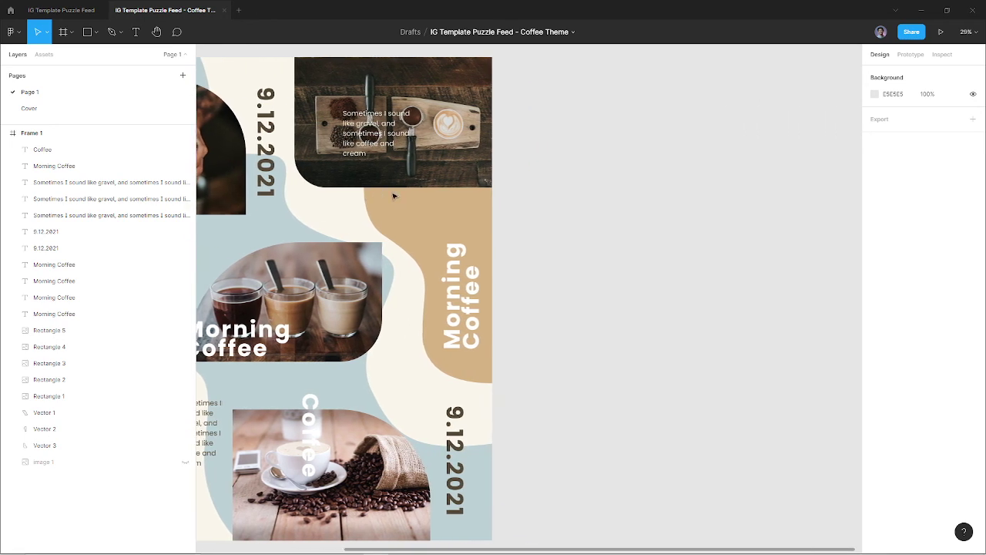
scroll(393, 196, "right", 4)
scroll(393, 195, "right", 3)
scroll(393, 195, "right", 2)
scroll(393, 196, "left", 1)
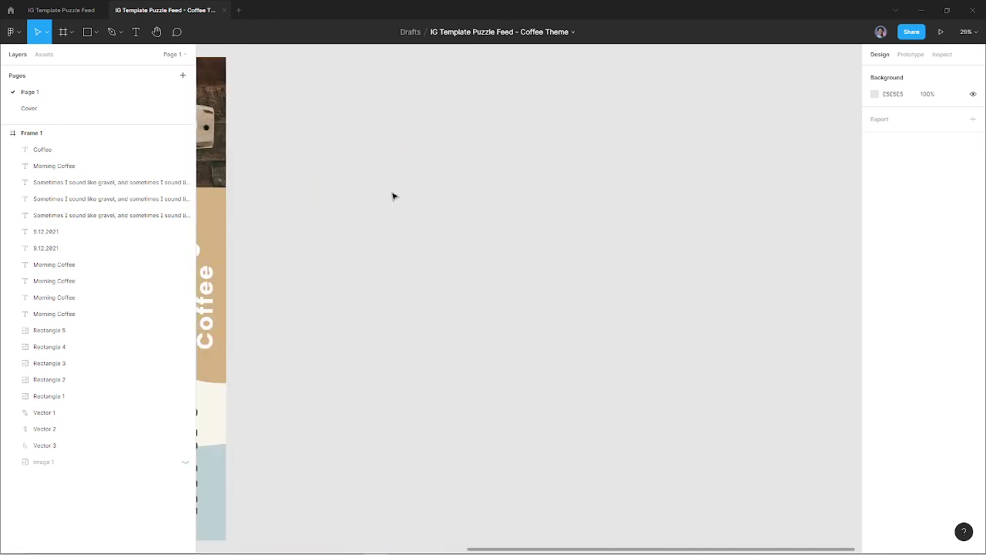
scroll(393, 195, "right", 1)
scroll(393, 196, "right", 1)
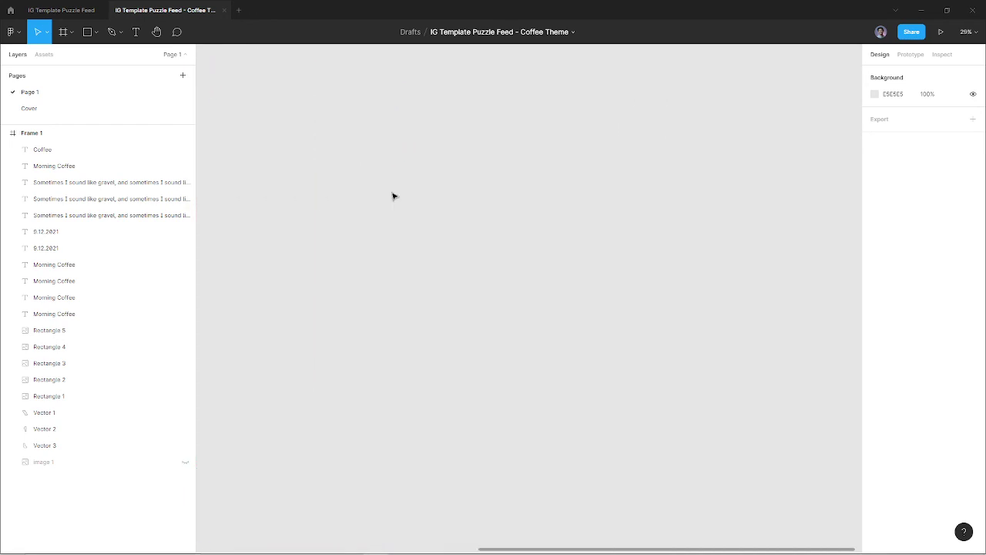
Add a new Page 3 and place a frame on its canvas.
left_click(182, 77)
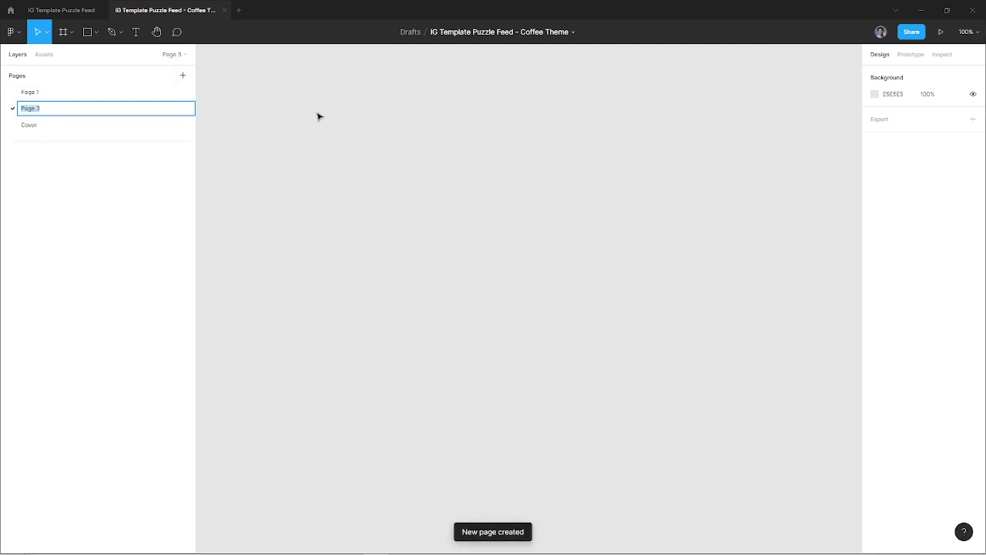
left_click(287, 117)
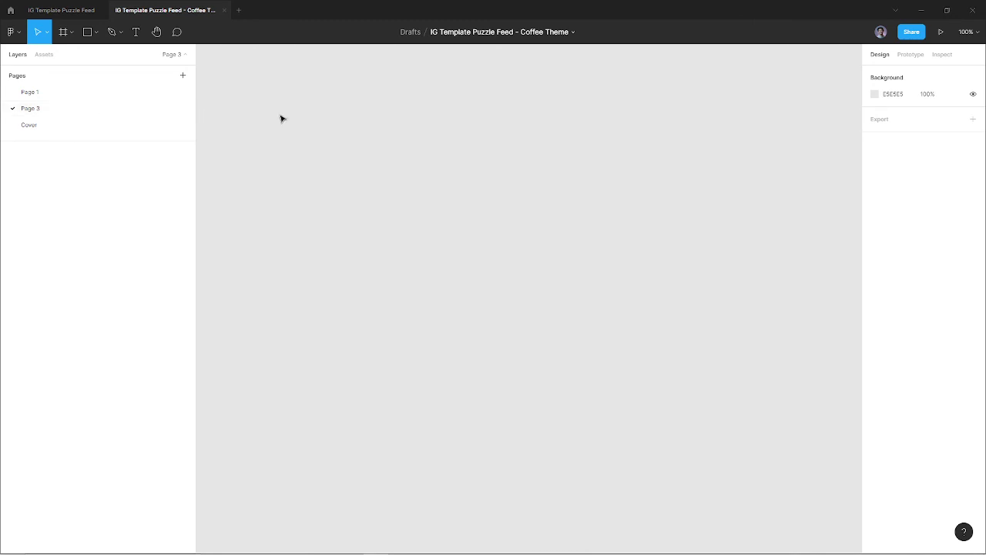
key("f")
left_click(308, 116)
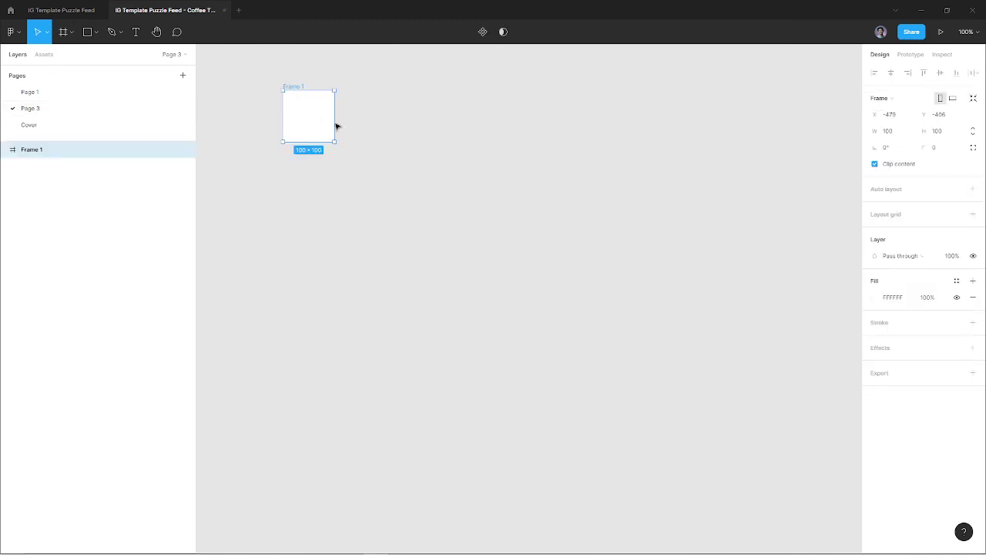
Size the new frame to 1080×1080 and zoom out to see it.
left_click(888, 133)
type("1080")
key("Tab")
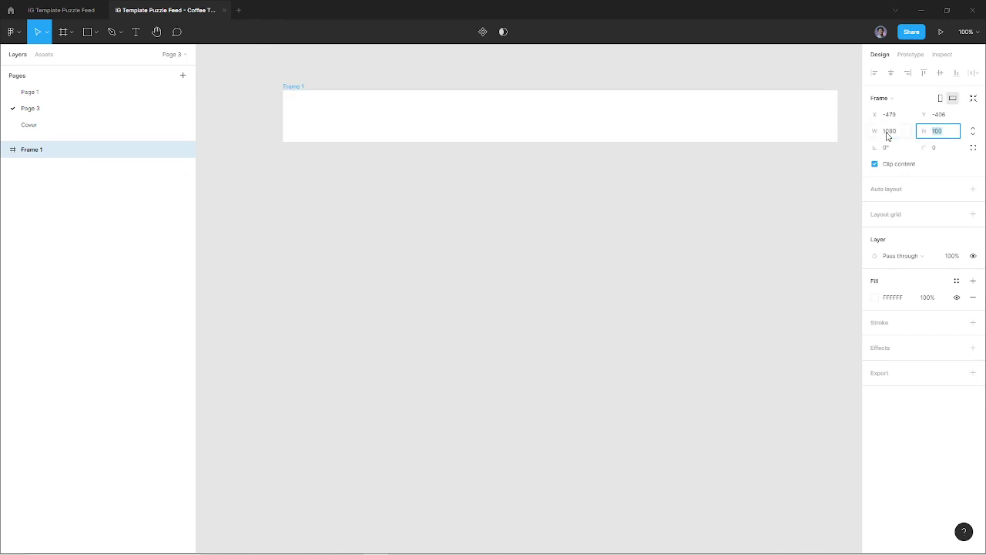
type("1080")
key("Return")
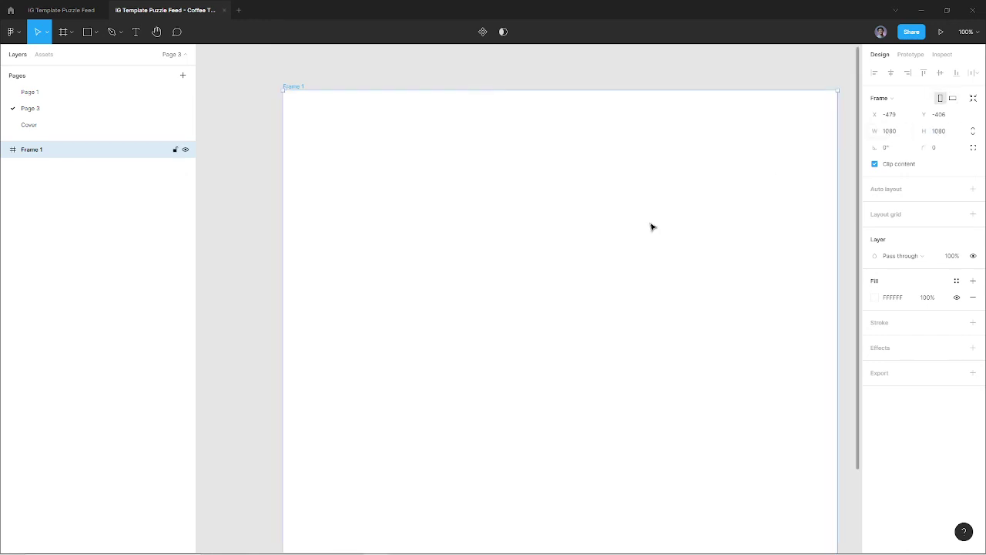
key("ctrl+minus")
key("ctrl+minus")
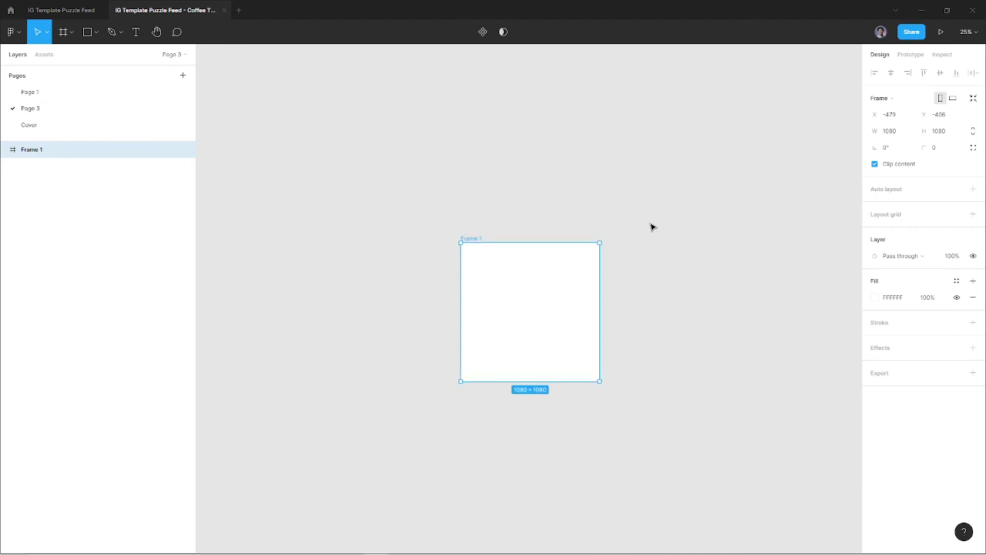
scroll(651, 227, "right", 1)
scroll(651, 227, "down", 1)
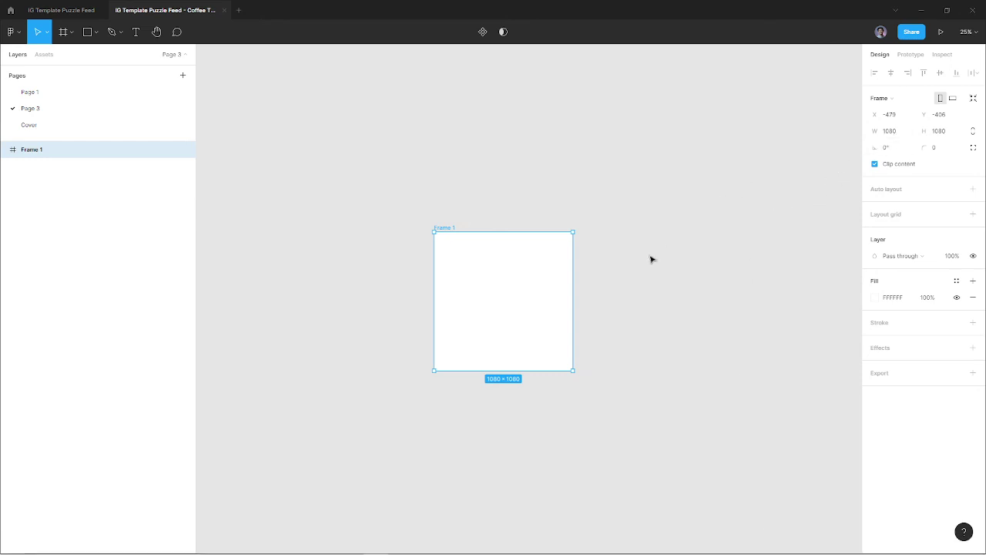
scroll(651, 260, "right", 3)
scroll(651, 260, "down", 1)
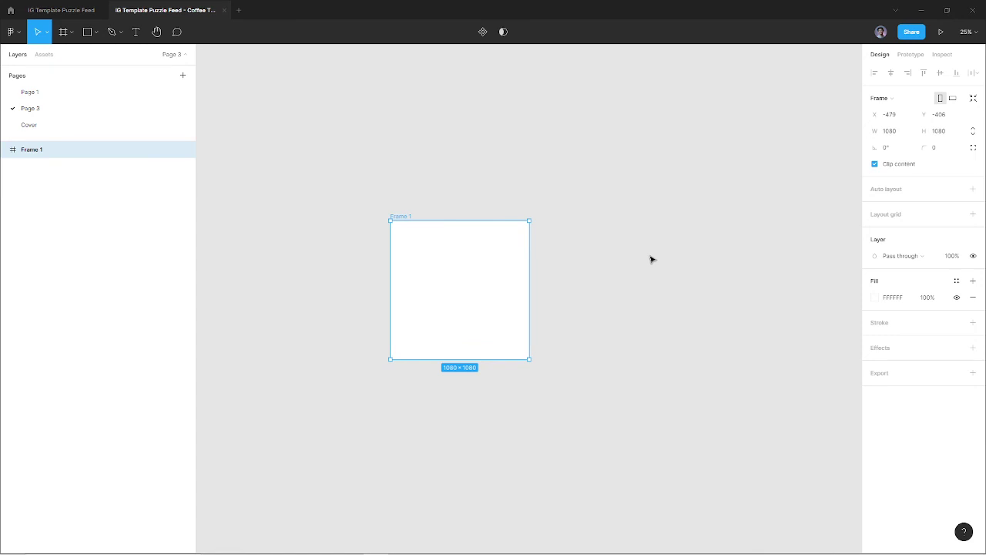
Resize the frame to 3240×4320, fit it in view, and return to ImageSplitter.
left_click(899, 131)
type("3240")
key("Return")
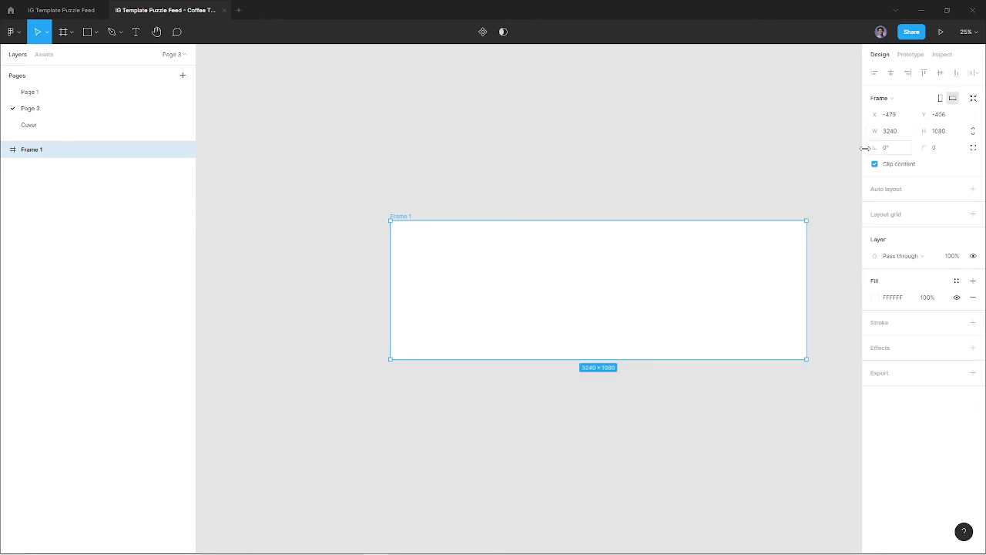
scroll(776, 221, "down", 2)
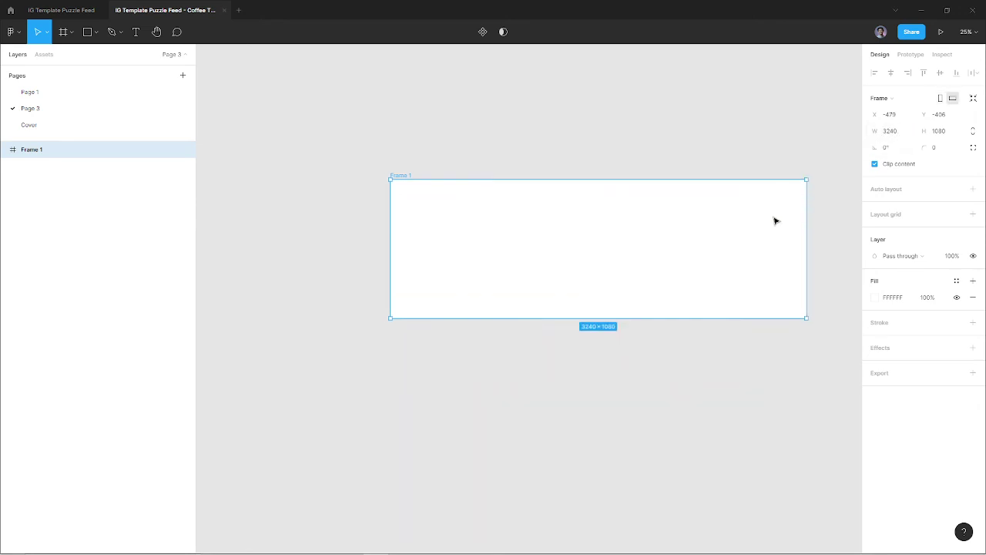
left_click(956, 134)
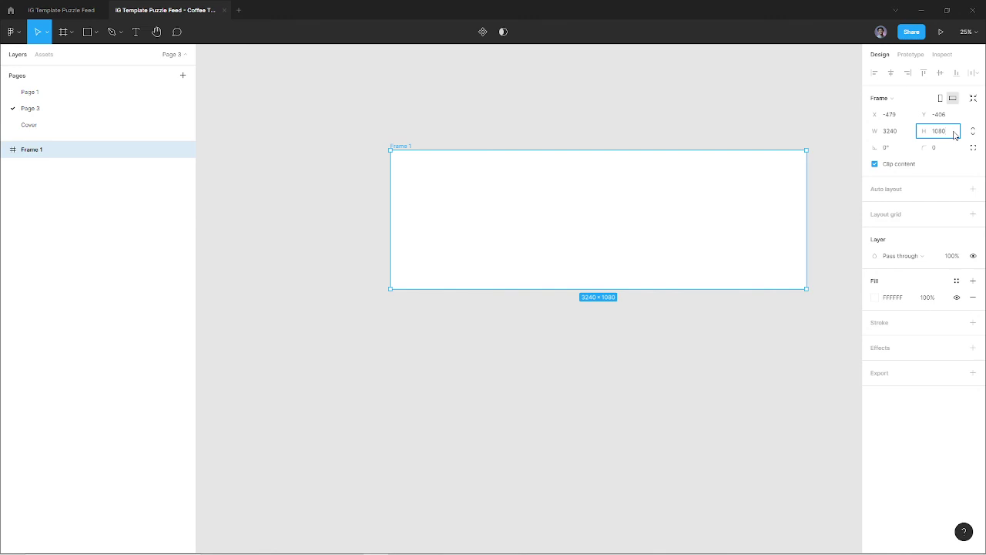
type("4320")
key("Return")
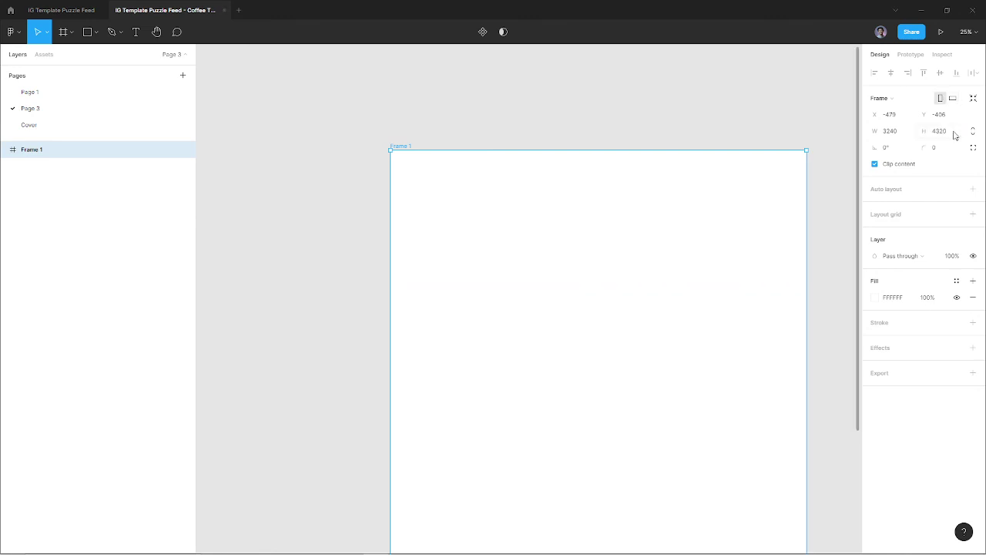
key("shift+1")
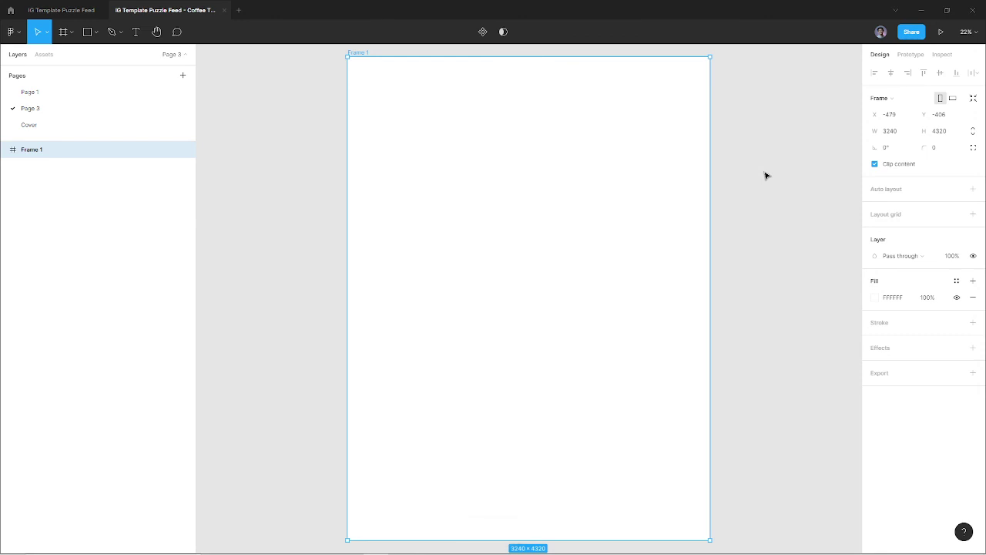
key("alt+Tab")
key("alt+Tab")
key("Tab")
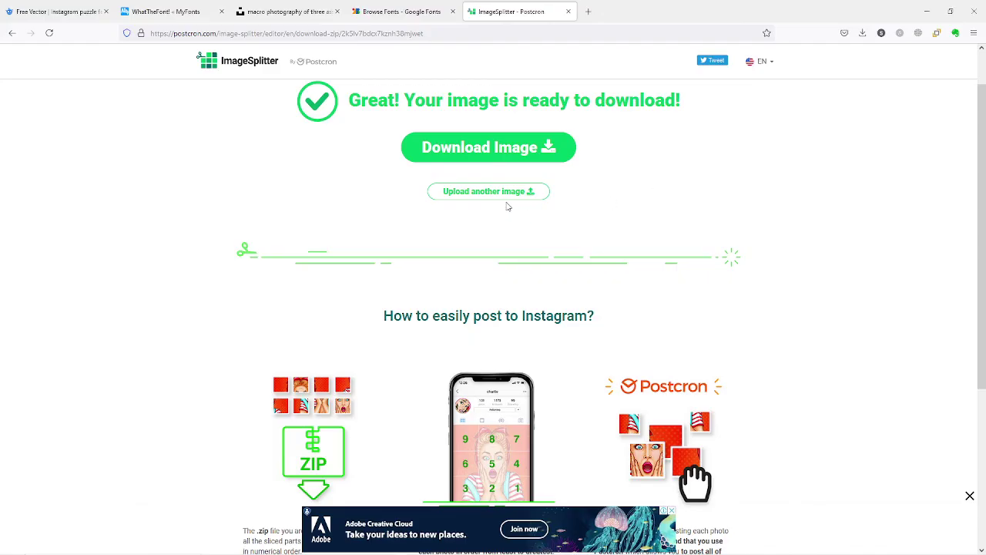
Upload the puzzle coffe image to ImageSplitter as another image.
left_click(448, 191)
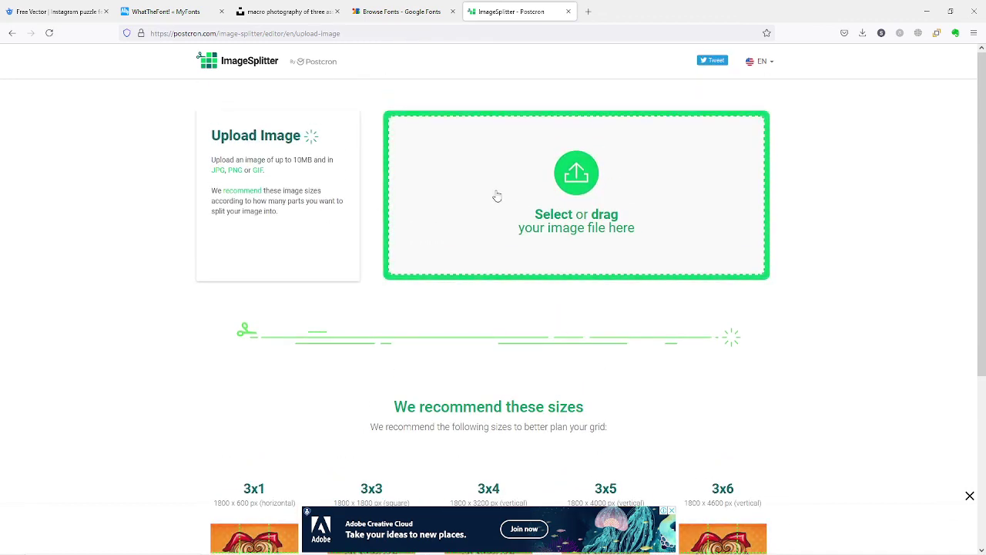
left_click(581, 185)
left_click(143, 99)
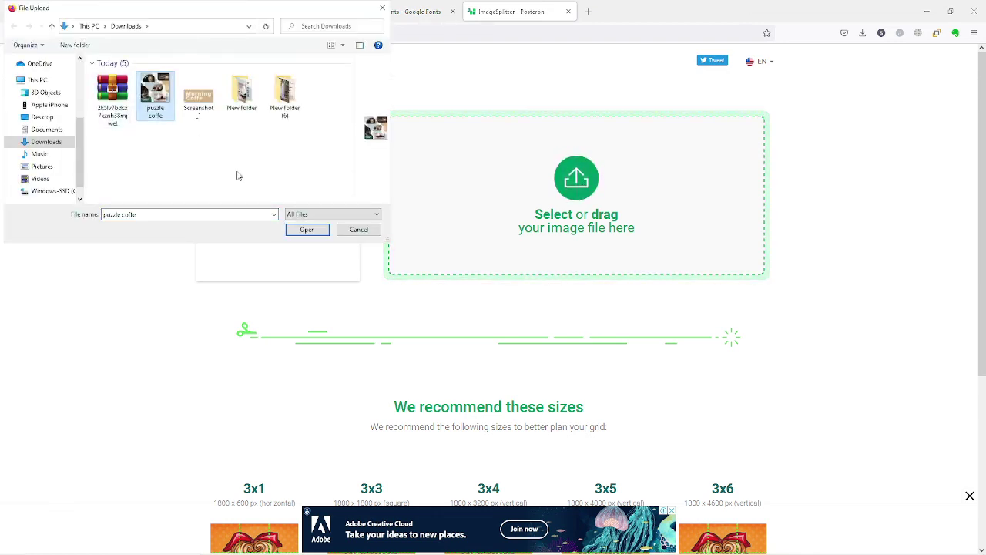
left_click(307, 229)
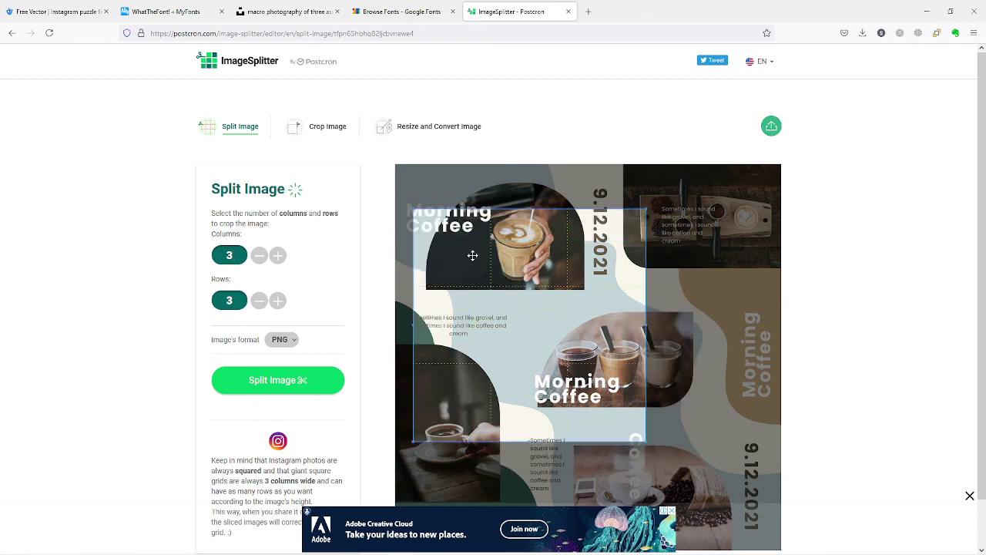
Fit the 3×3 crop grid over the whole design, then return to Figma.
left_click_drag(548, 299, 432, 216)
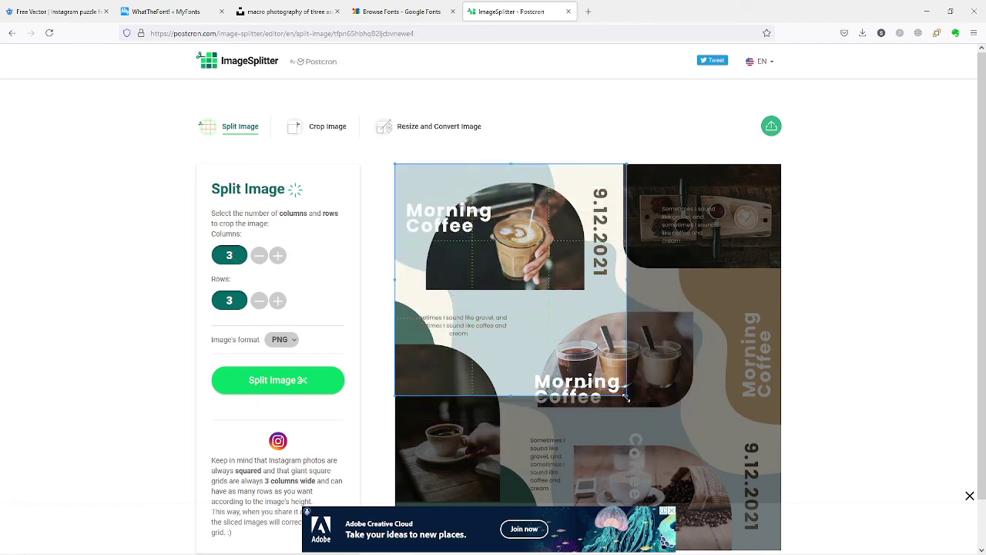
left_click_drag(627, 397, 773, 539)
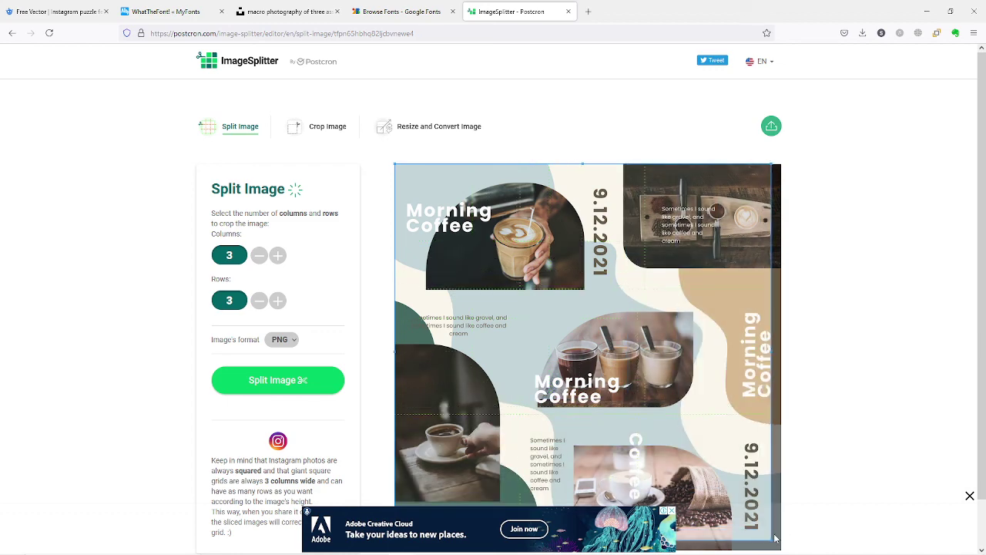
mouse_move(776, 545)
left_mouse_down()
mouse_move(735, 365)
mouse_move(782, 403)
left_mouse_up()
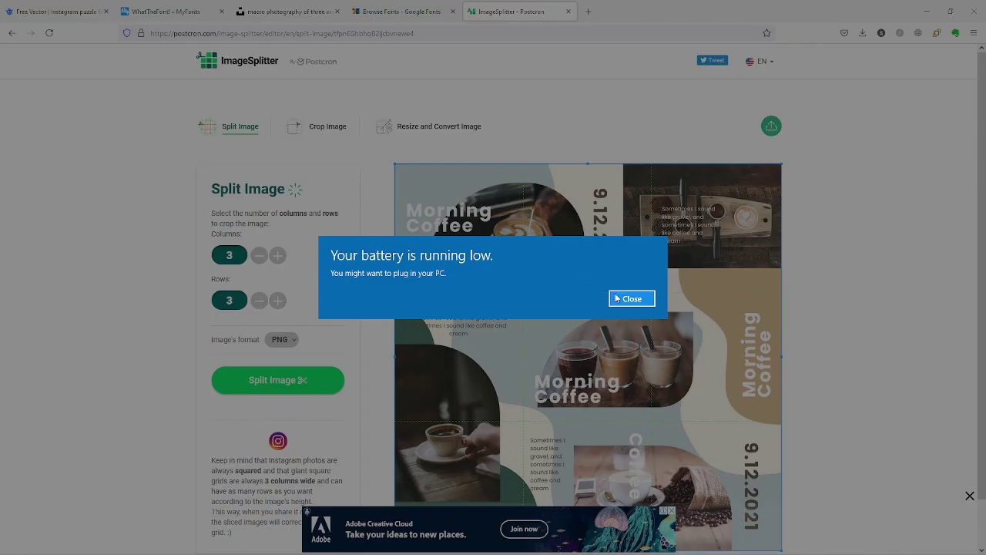
left_click(617, 297)
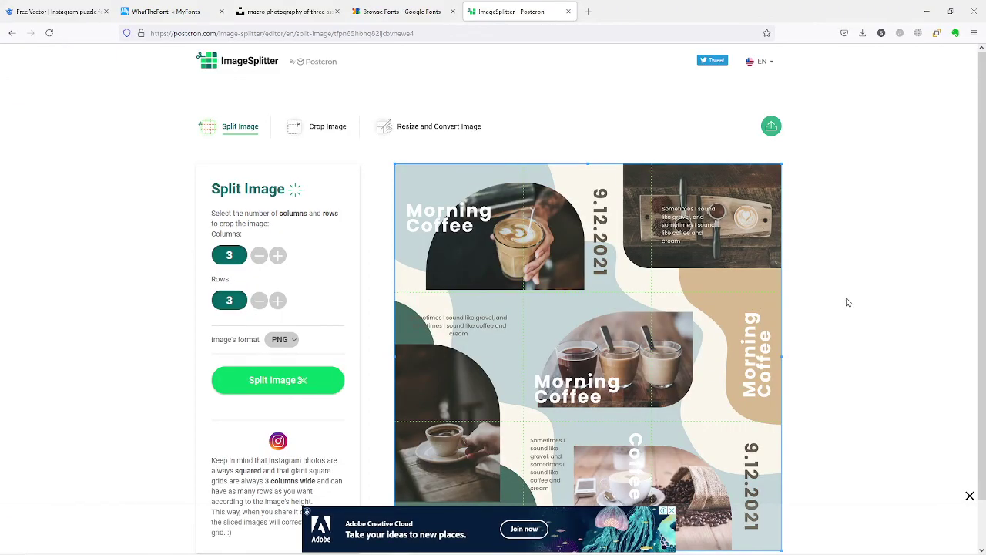
key("alt+Tab")
key("alt+Tab")
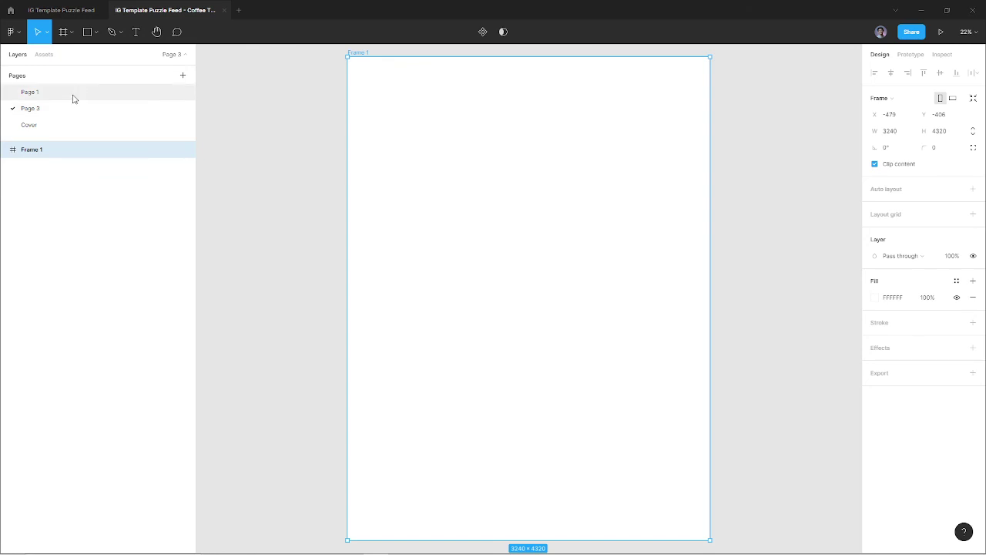
Show Page 1 with the finished coffee collage in Frame 1 zoomed to fit.
left_click(73, 94)
key("shift+1")
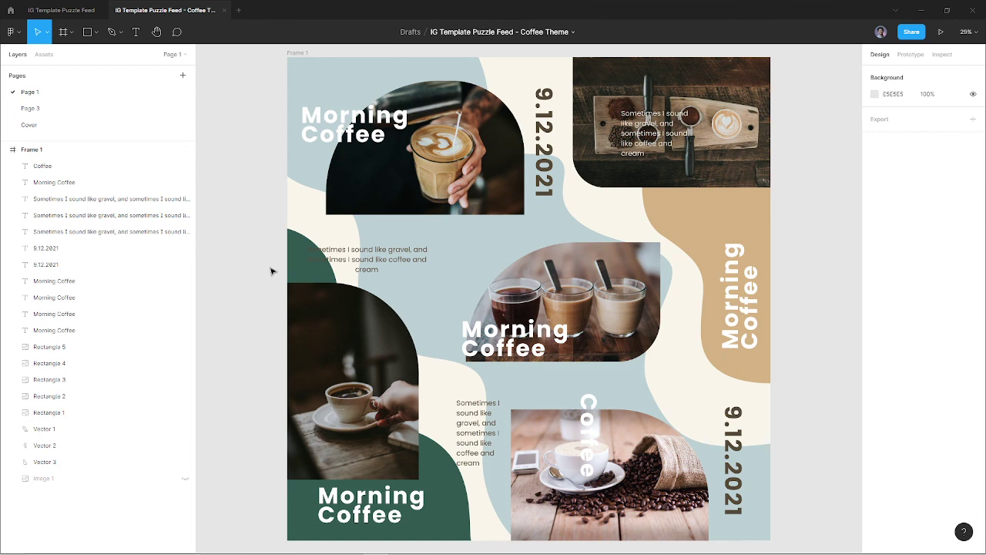
key("alt+Tab")
key("Tab")
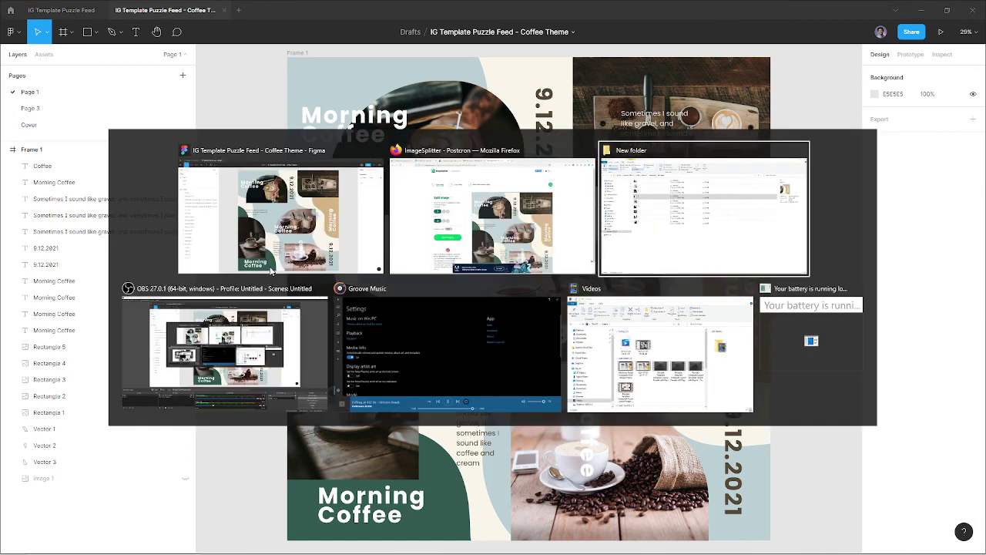